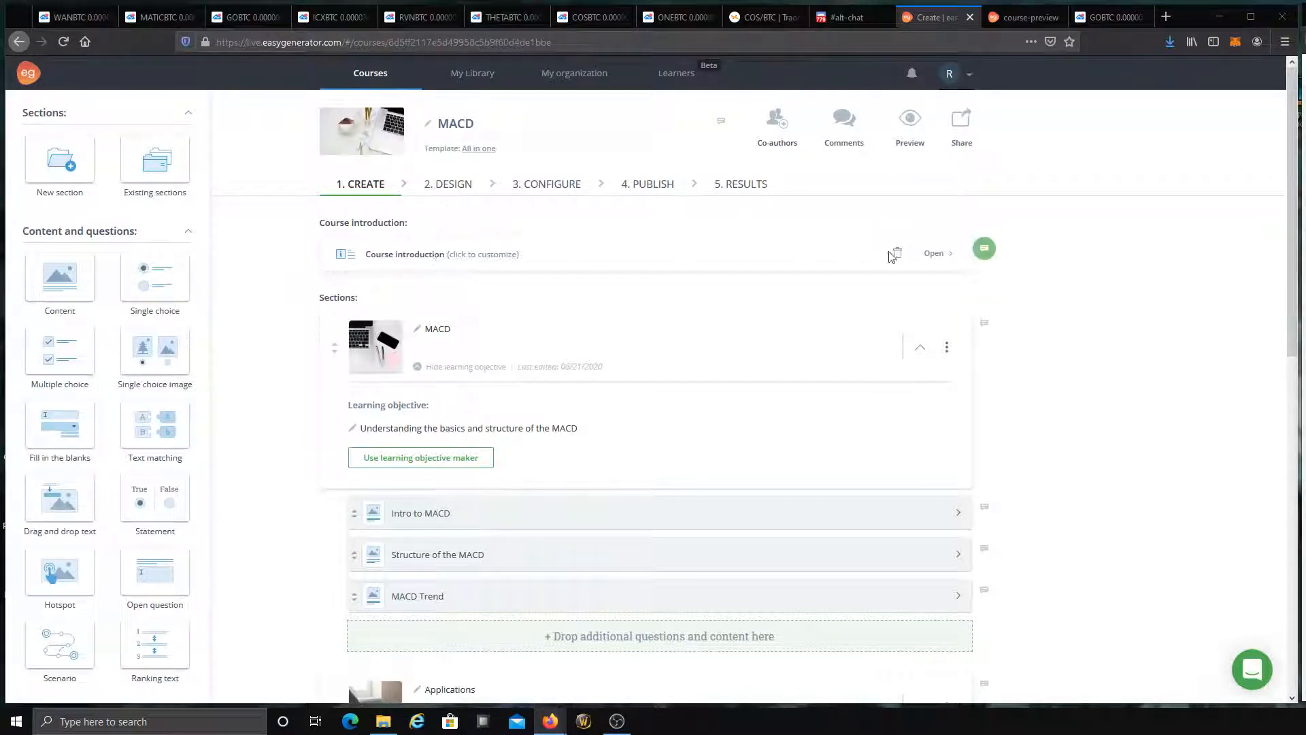
# Step: Open the course introduction, review the image, media, document and interactive block types, and return to the course
pyautogui.click(925, 255)
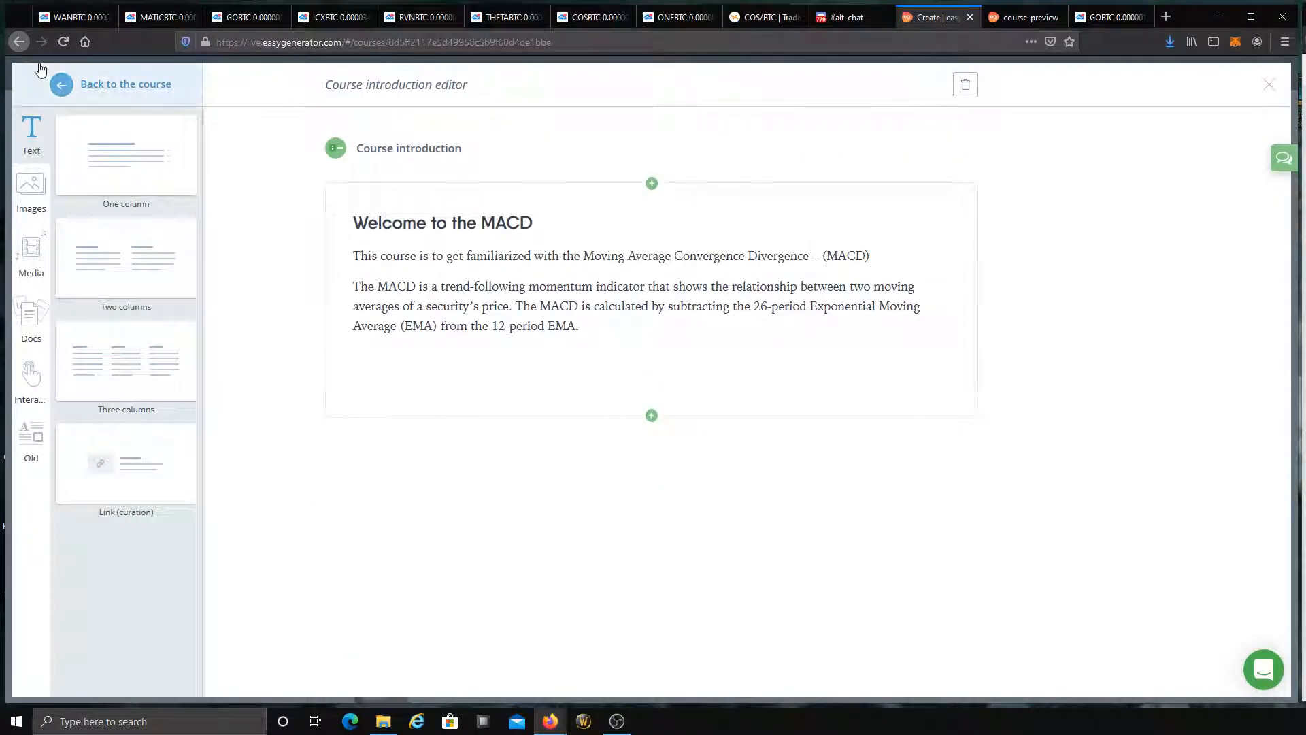
pyautogui.click(32, 190)
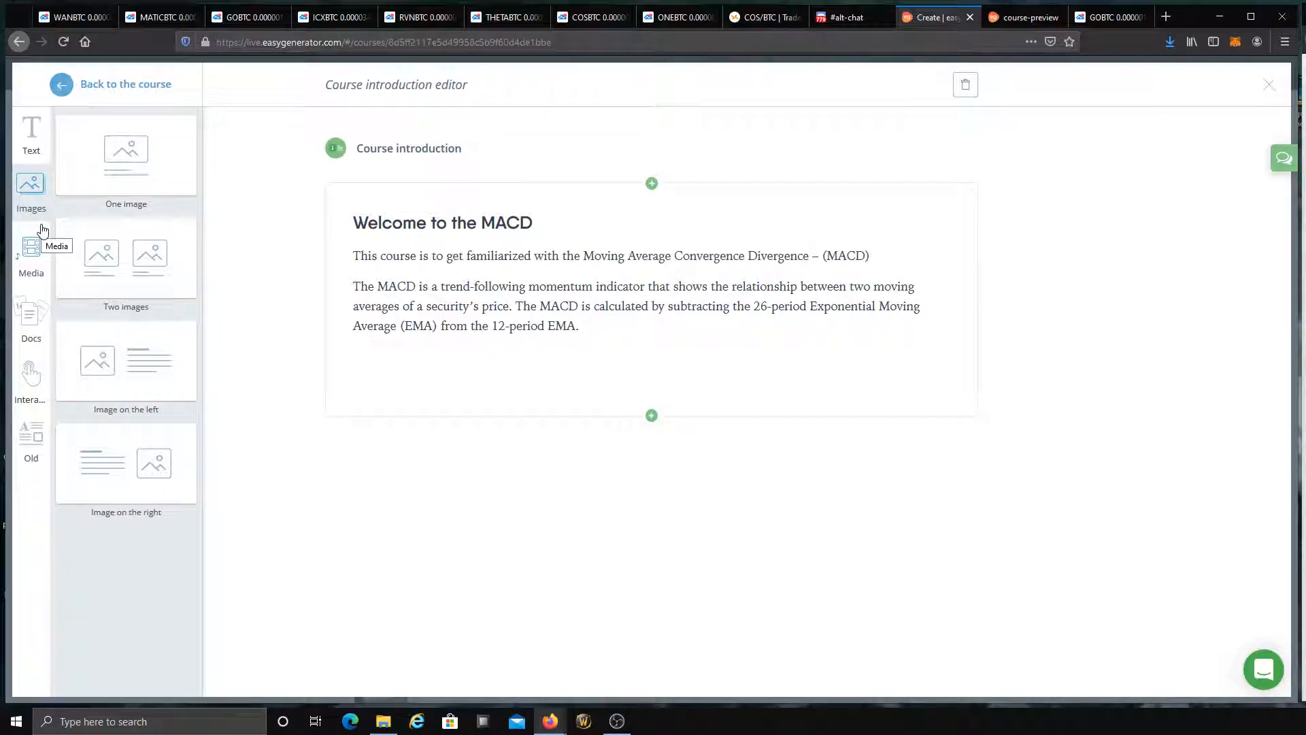
pyautogui.click(41, 230)
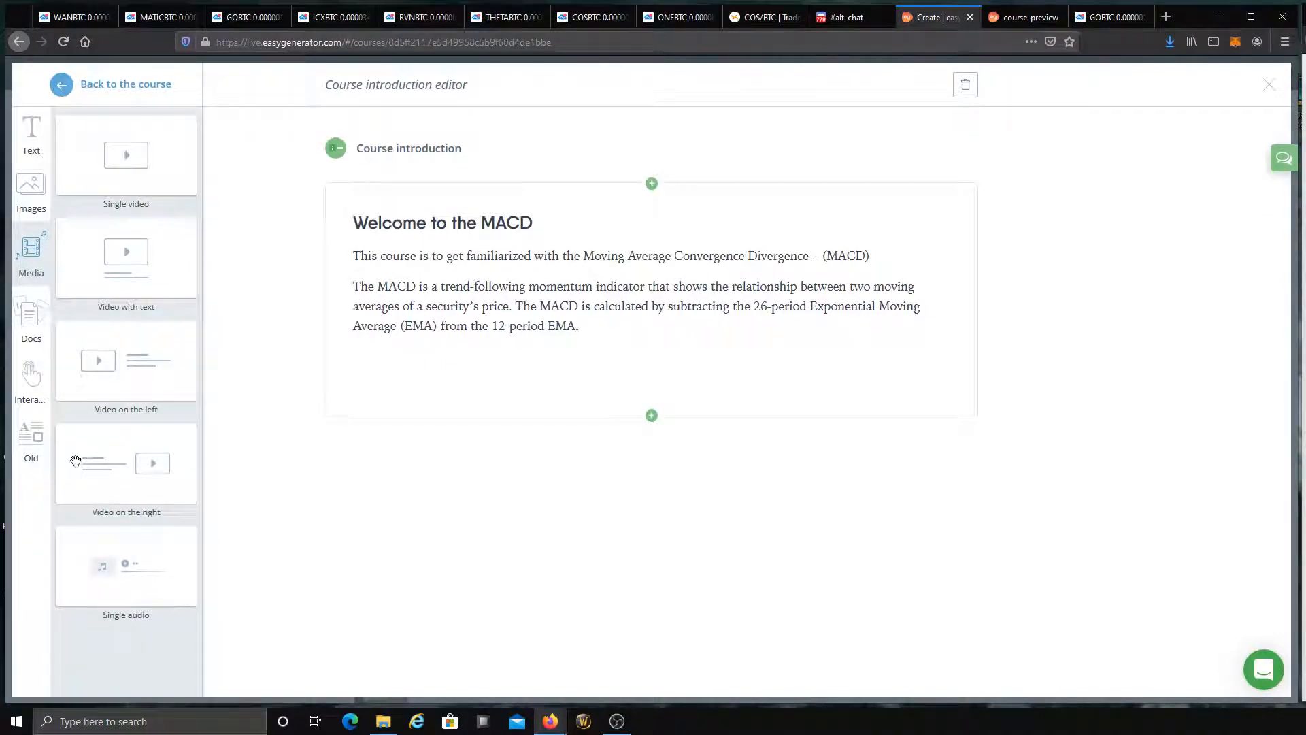
pyautogui.click(30, 317)
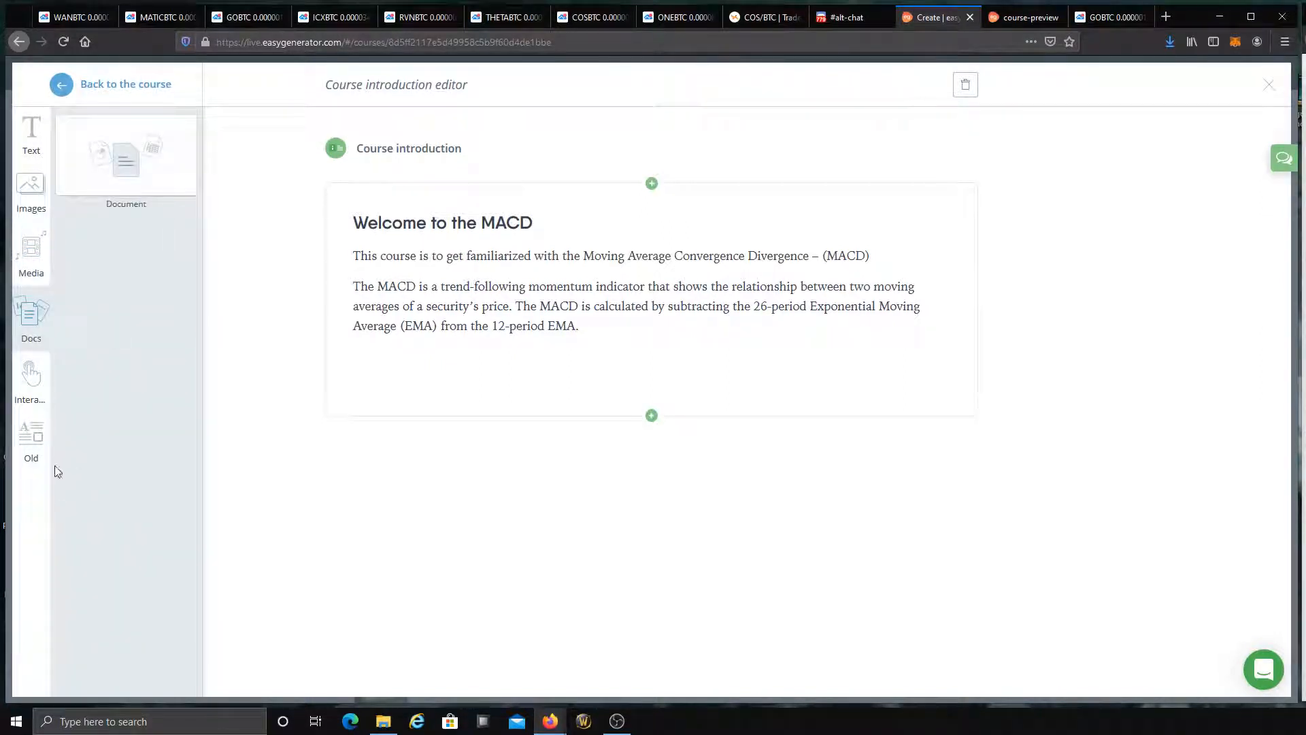
pyautogui.click(20, 387)
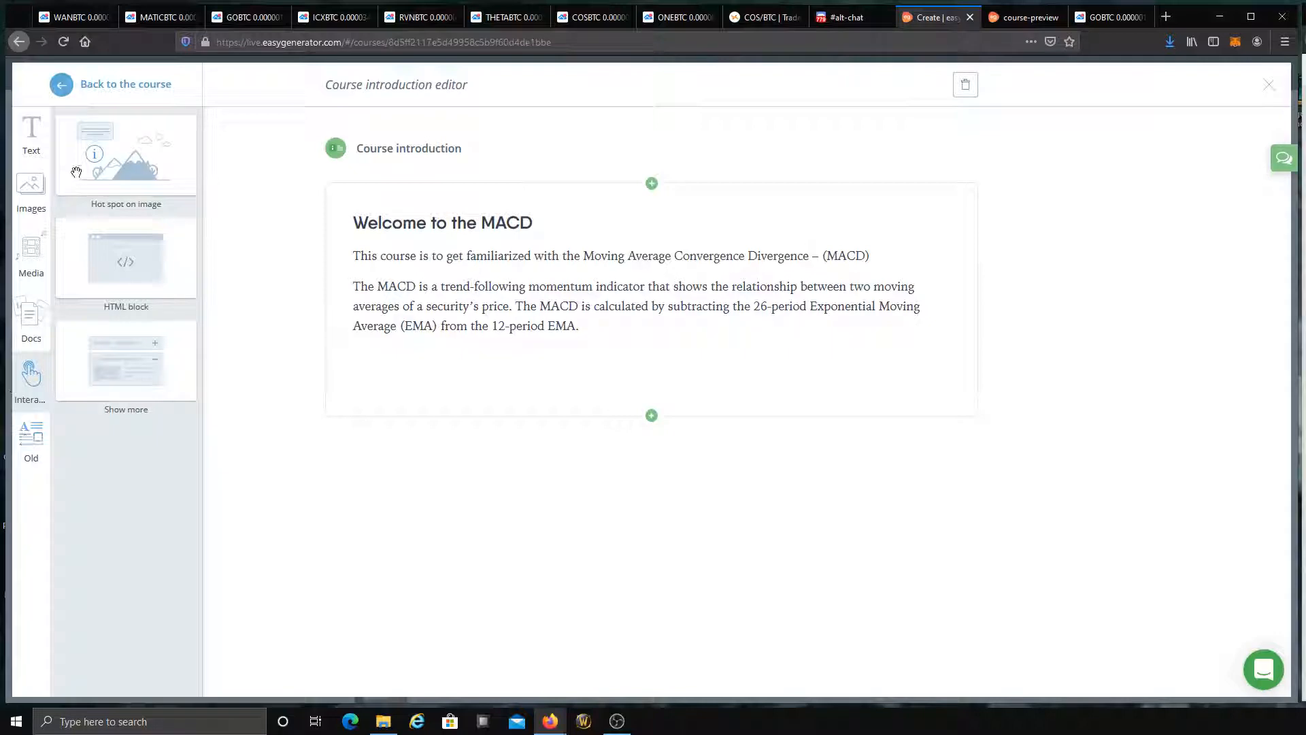
pyautogui.click(100, 102)
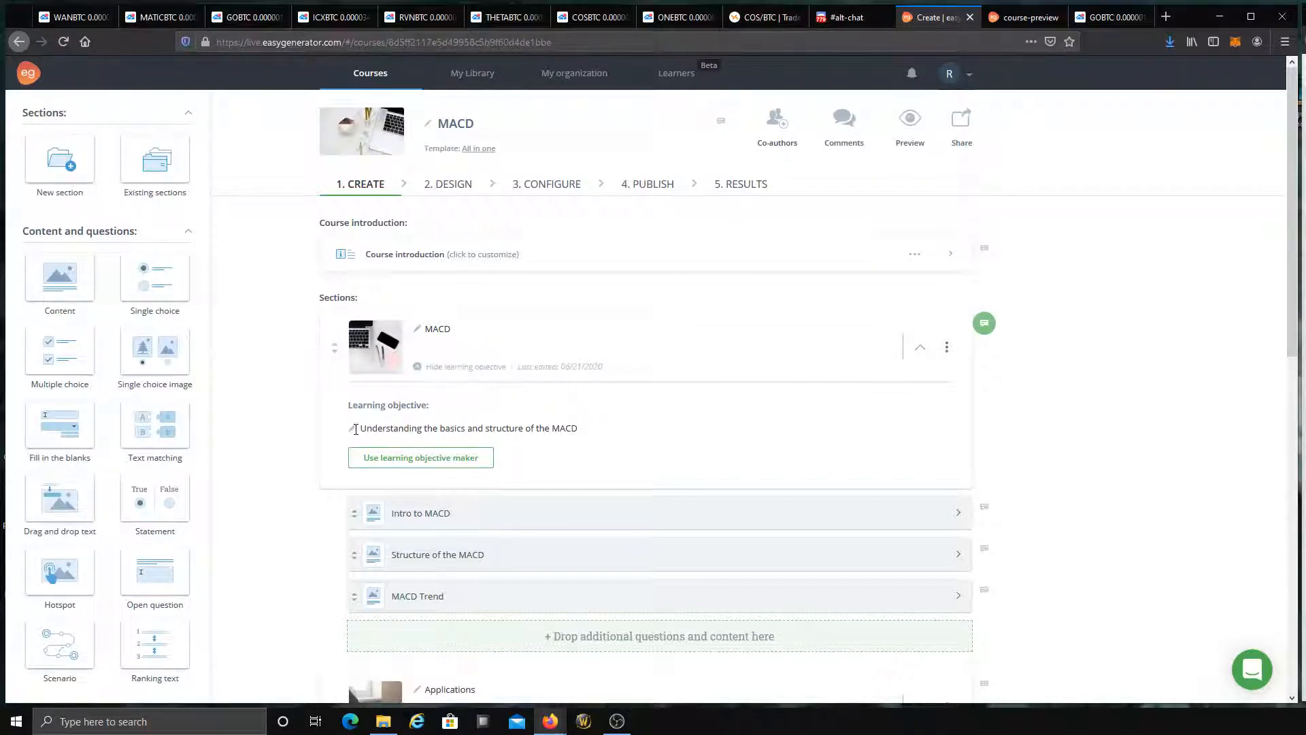
# Step: Add a blank content item at the end of the MACD section and delete it again
pyautogui.scroll(-3, 329, 449)
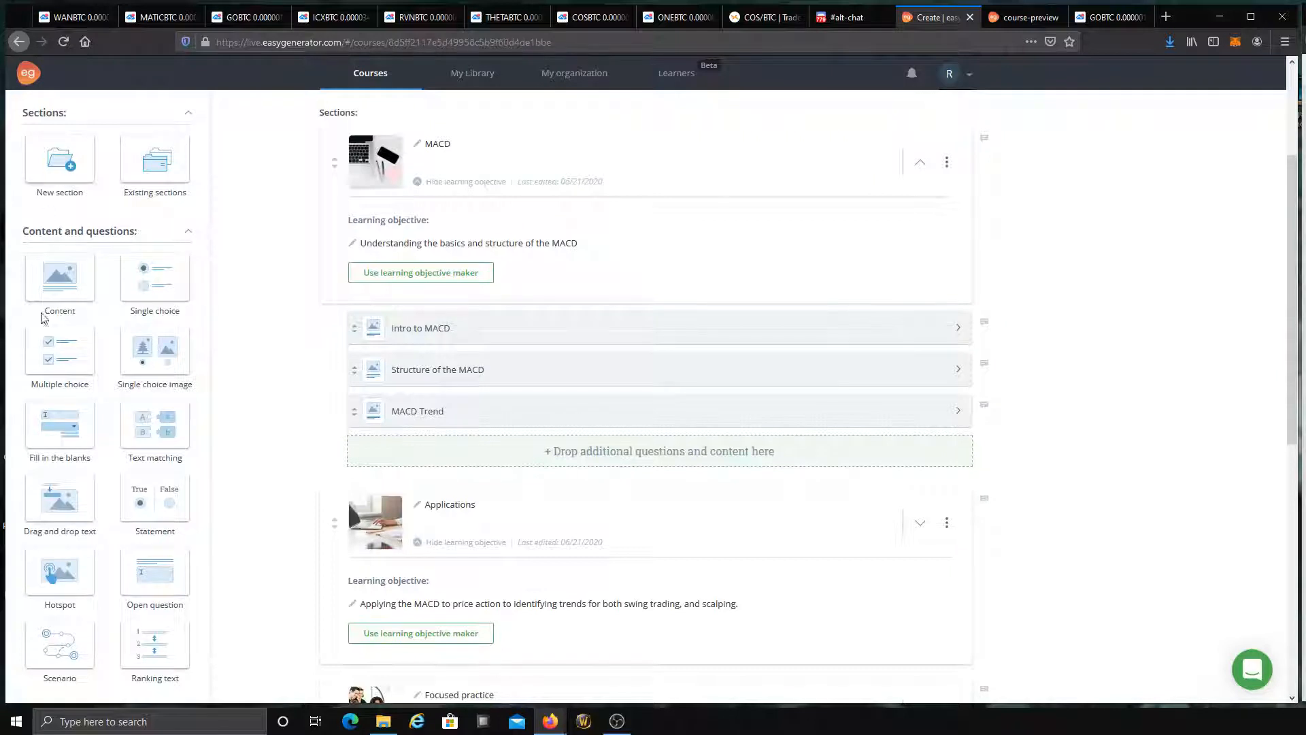
pyautogui.moveTo(53, 273); pyautogui.dragTo(374, 446)
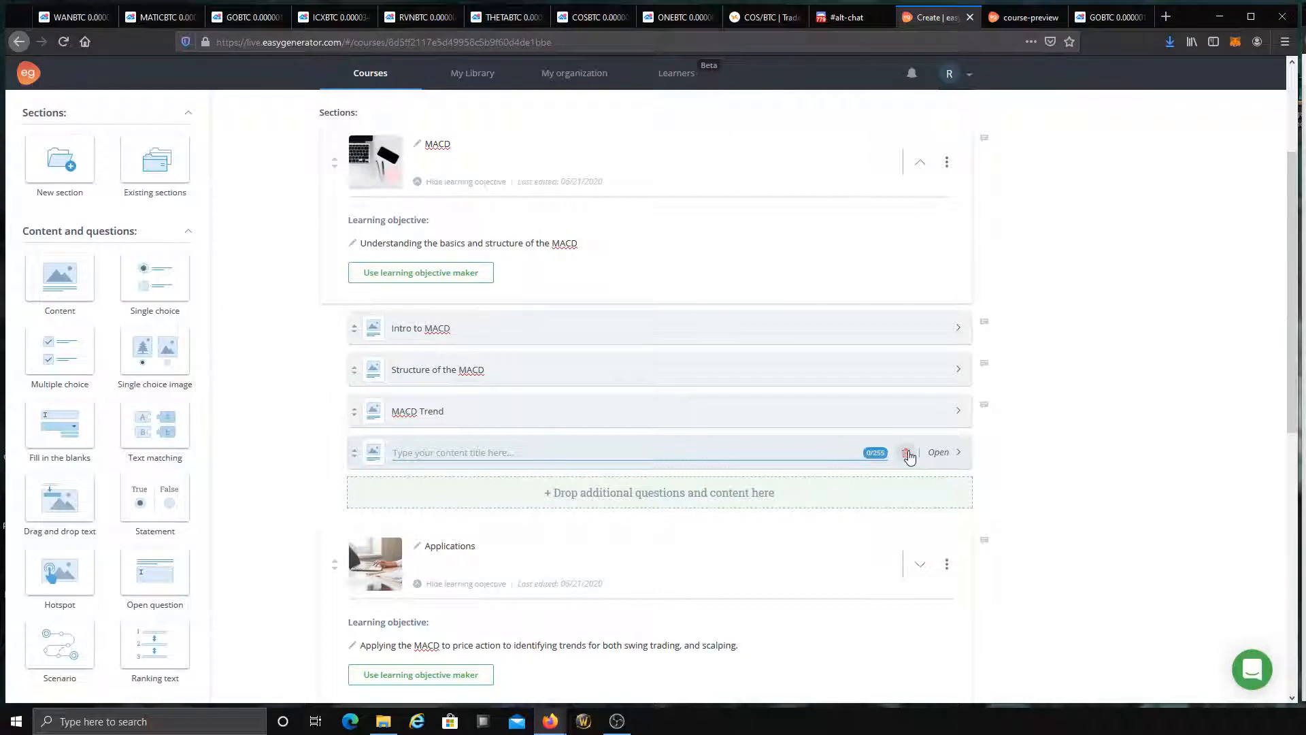
pyautogui.click(908, 454)
pyautogui.click(891, 453)
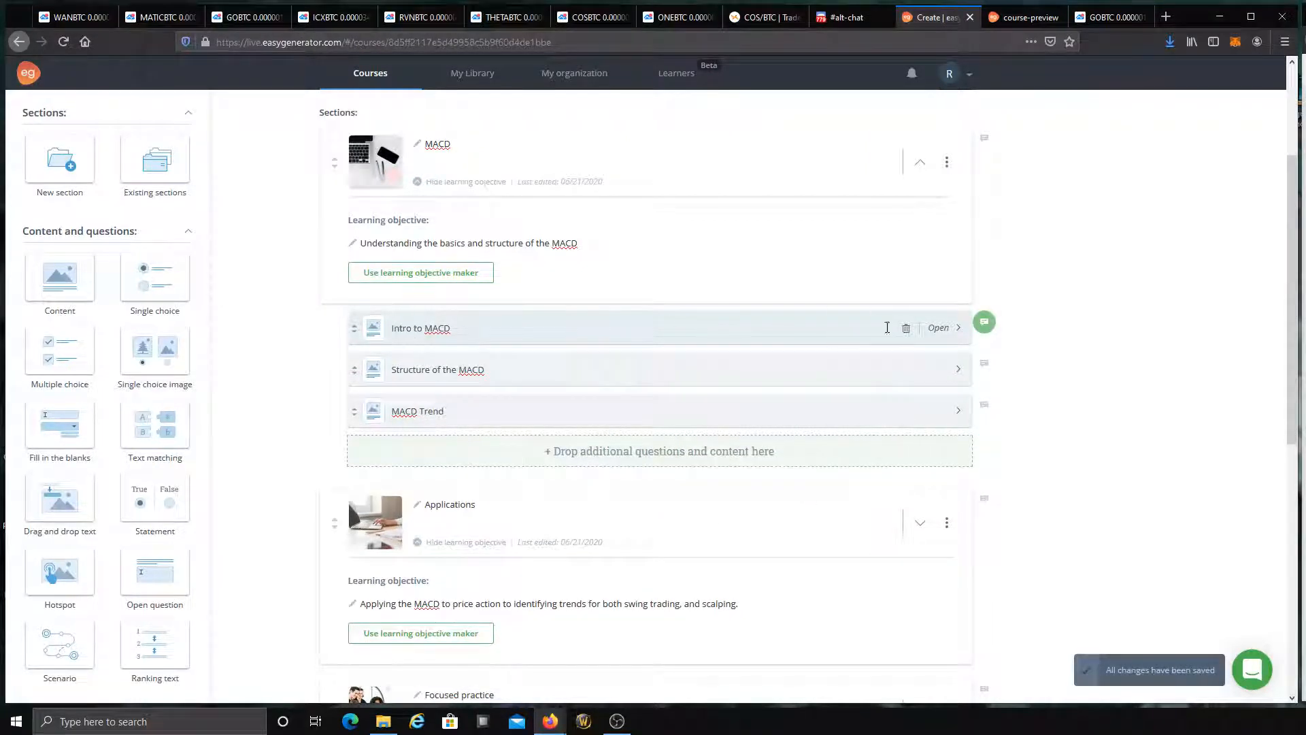
# Step: Open the Intro to MACD item and open a spot for a new block after its last paragraph
pyautogui.click(939, 328)
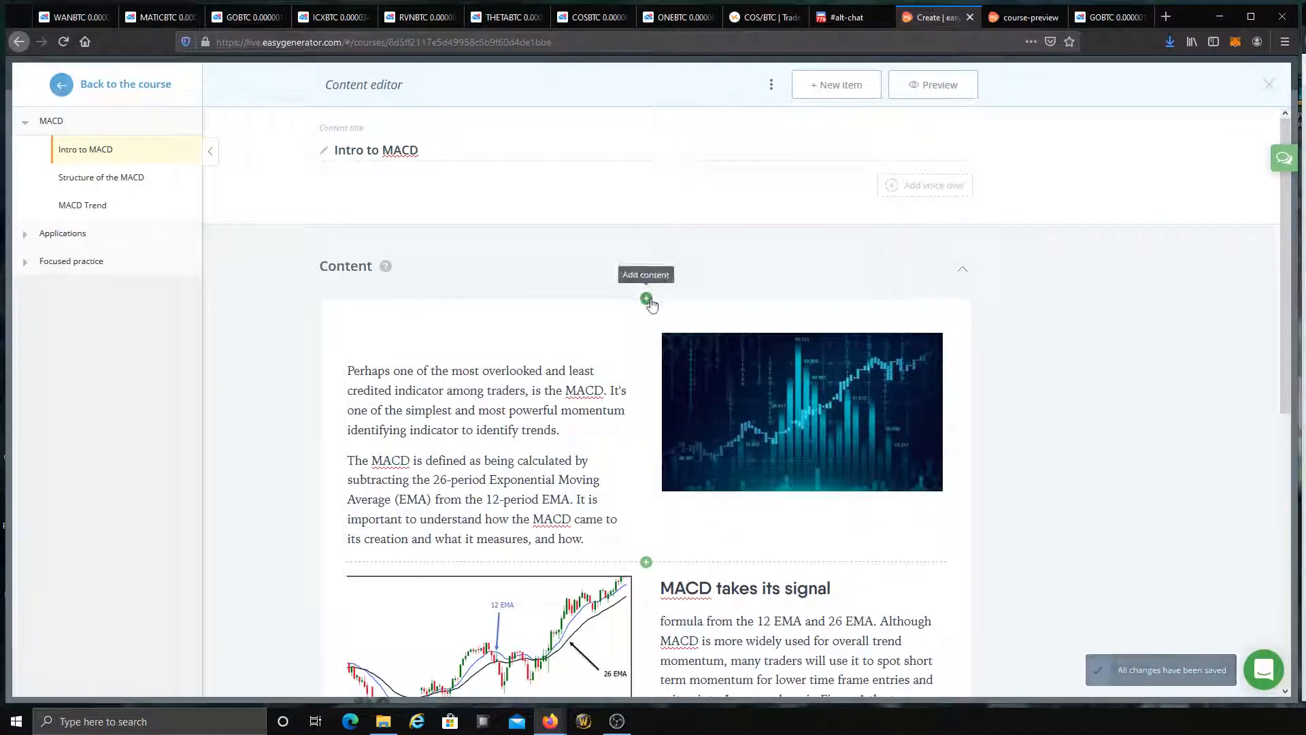
pyautogui.scroll(-8, 643, 309)
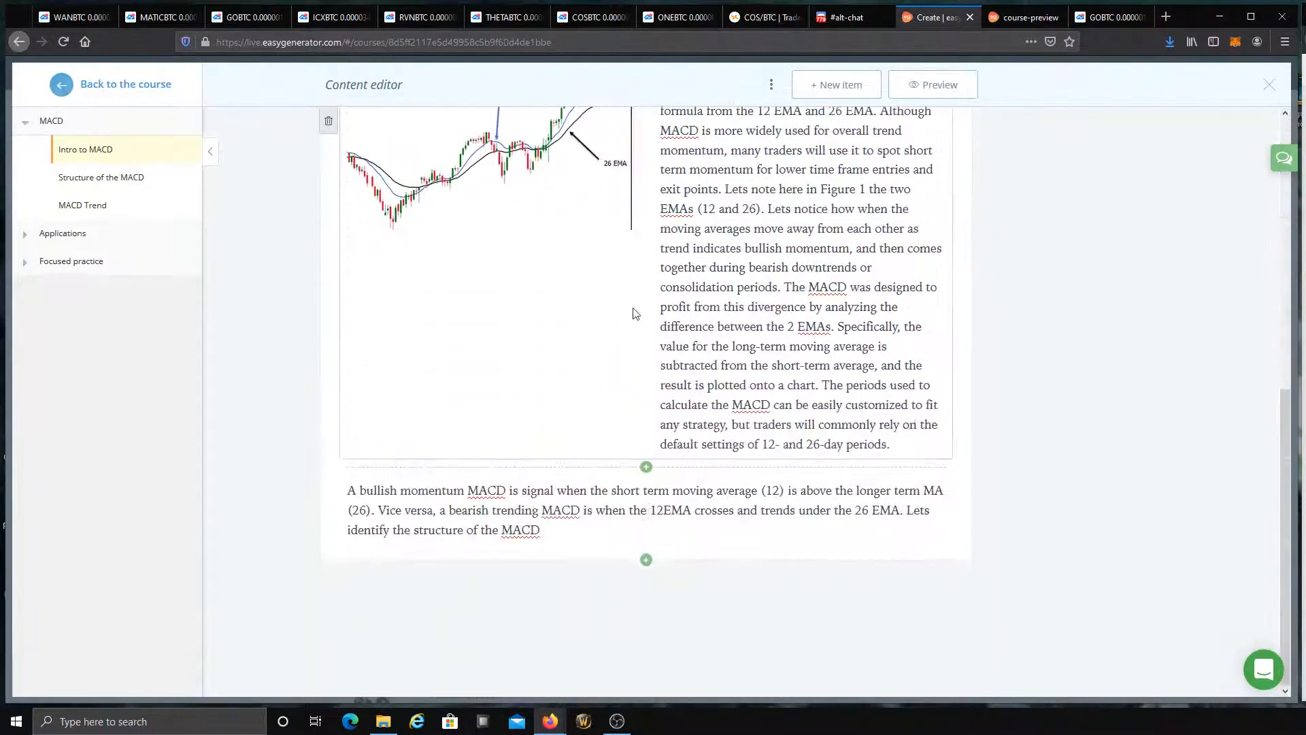
pyautogui.click(646, 559)
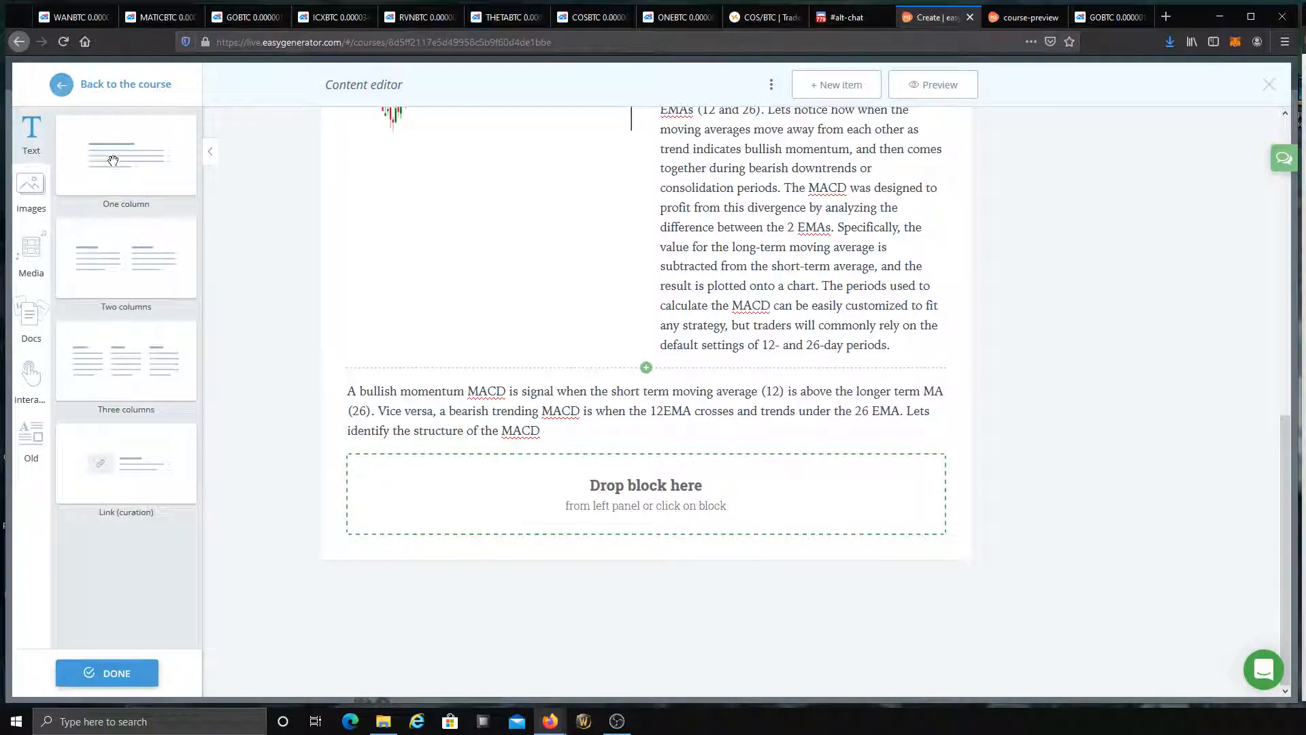
# Step: Try a one-column and a two-column text block after the last paragraph, removing each one again
pyautogui.moveTo(111, 155); pyautogui.dragTo(435, 483)
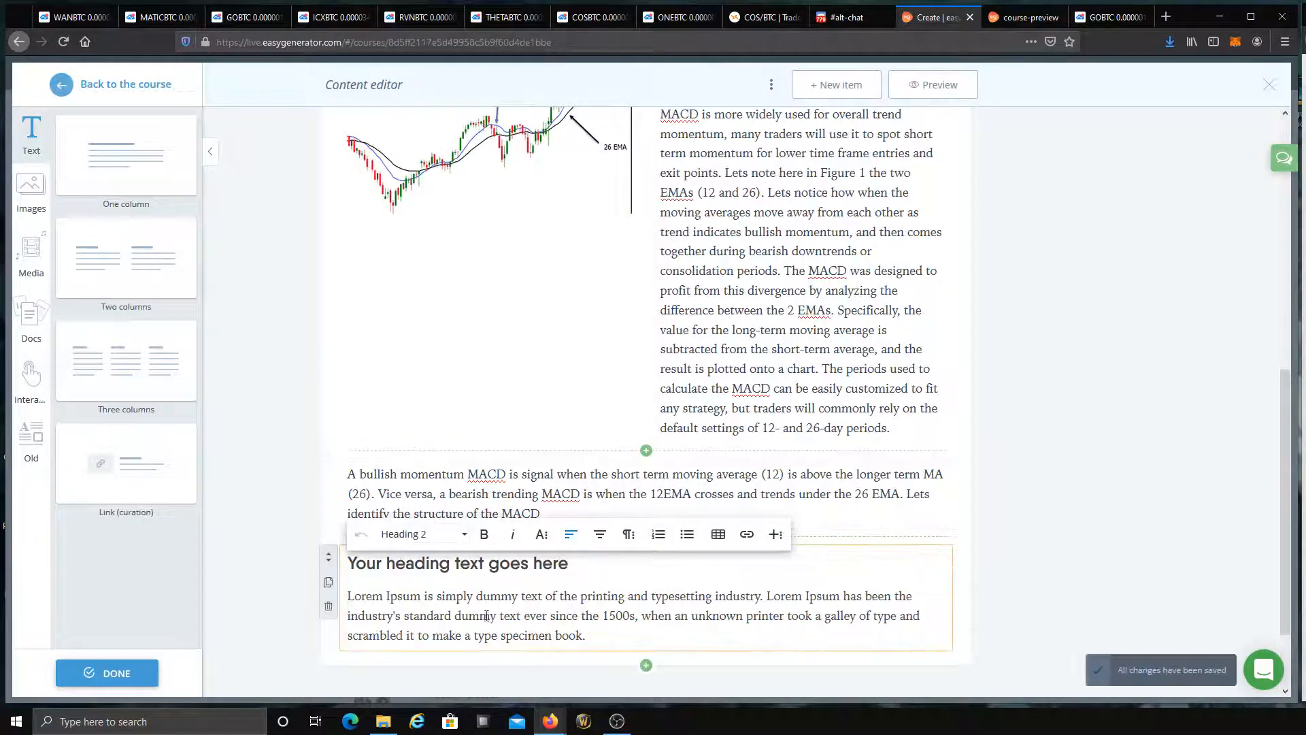
pyautogui.click(328, 605)
pyautogui.moveTo(148, 266); pyautogui.dragTo(436, 585)
pyautogui.scroll(-2, 748, 516)
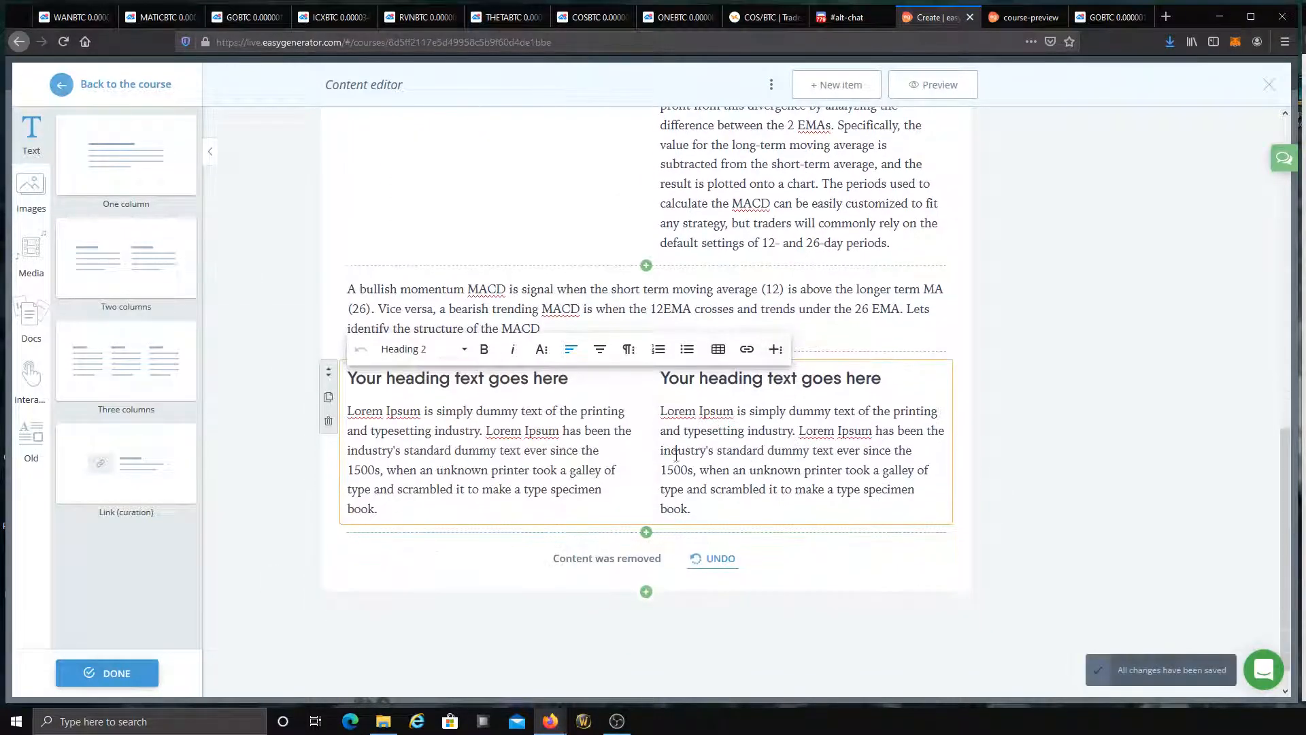
pyautogui.click(329, 421)
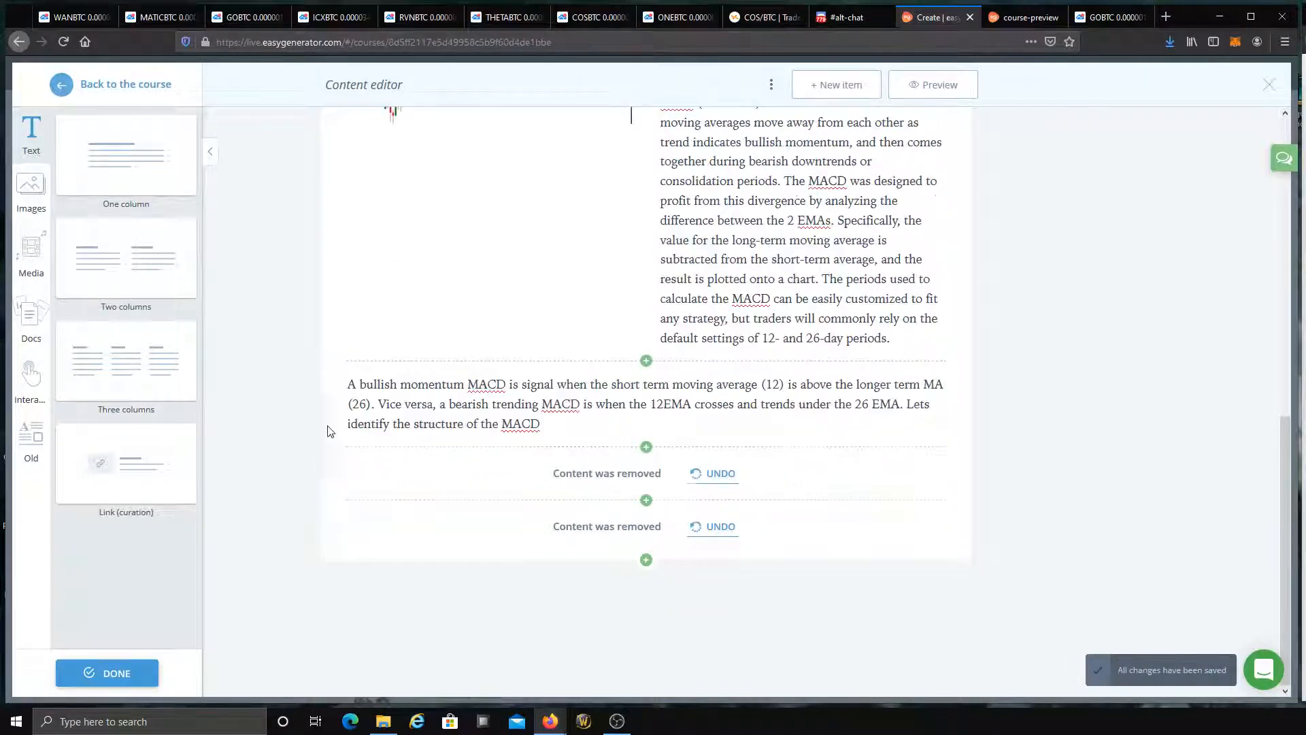
# Step: Try a three-column text block after the last paragraph and remove it again
pyautogui.moveTo(138, 382); pyautogui.dragTo(473, 484)
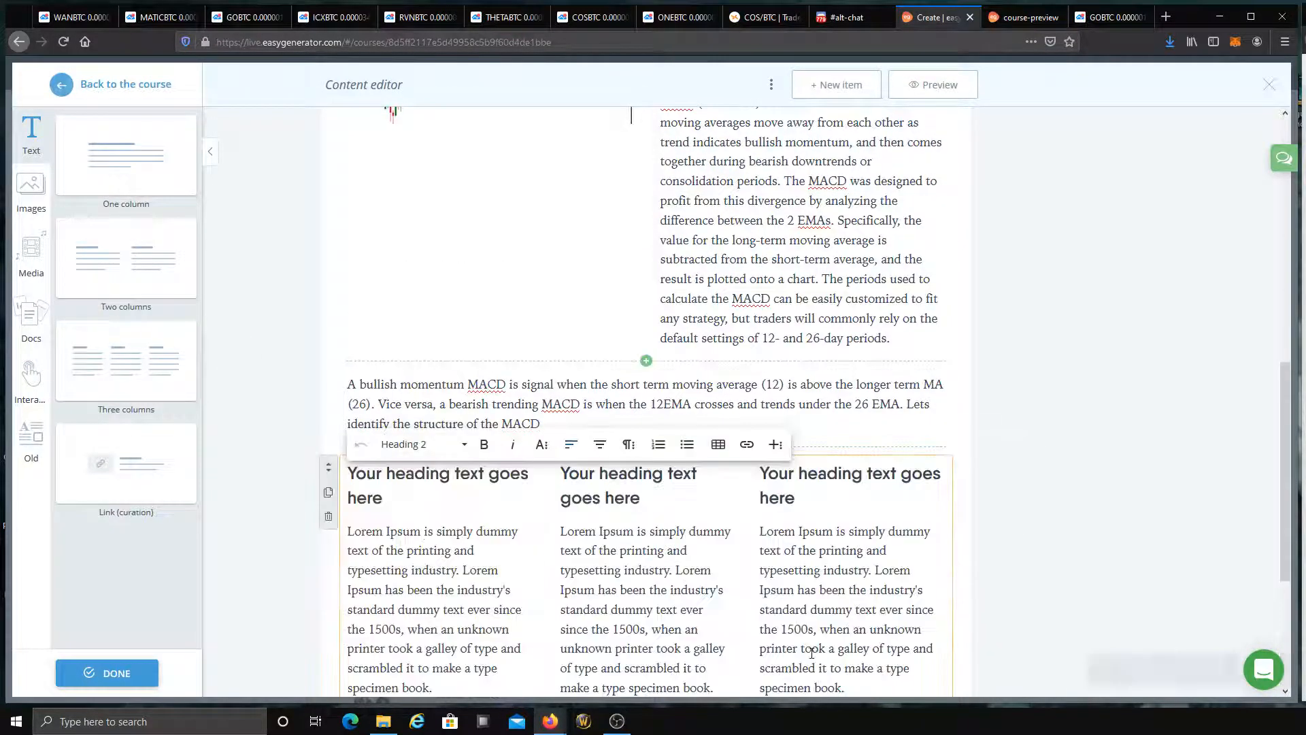
pyautogui.scroll(-2, 488, 474)
pyautogui.click(328, 342)
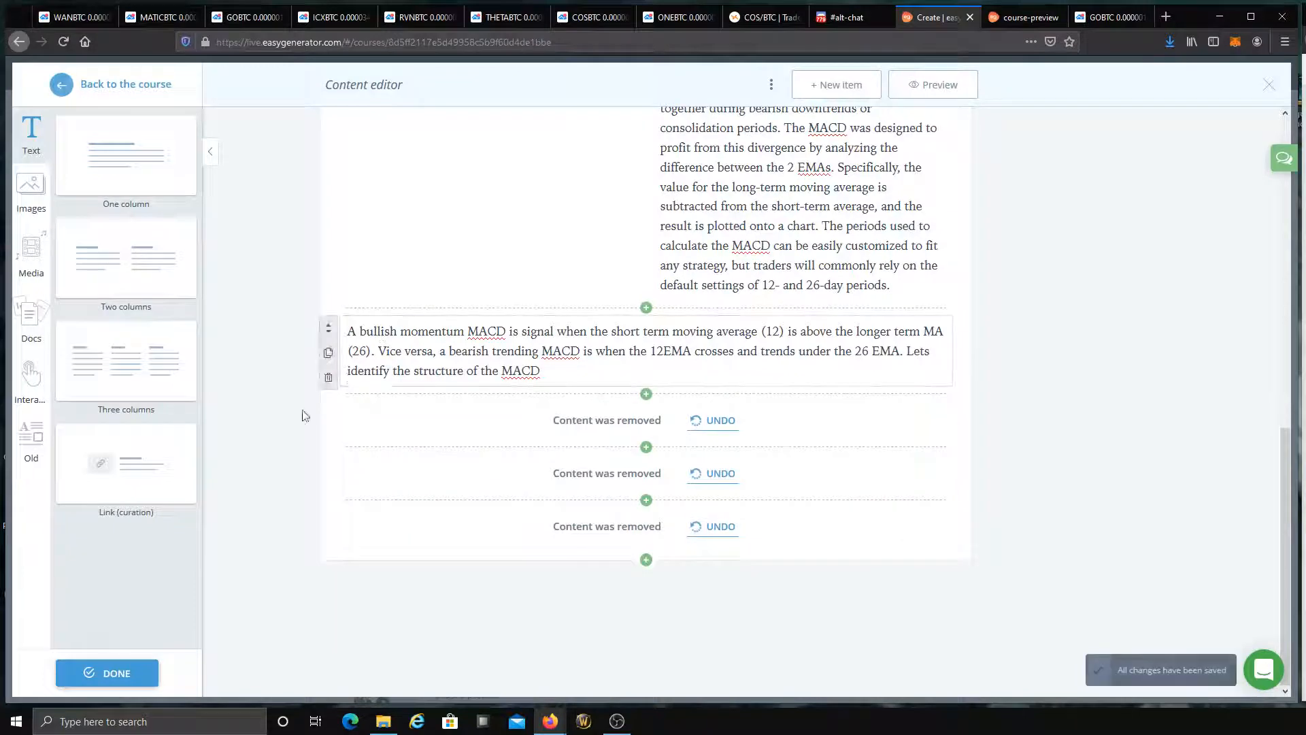
# Step: Add an Image on the right block below the last paragraph of the Intro to MACD content
pyautogui.click(30, 185)
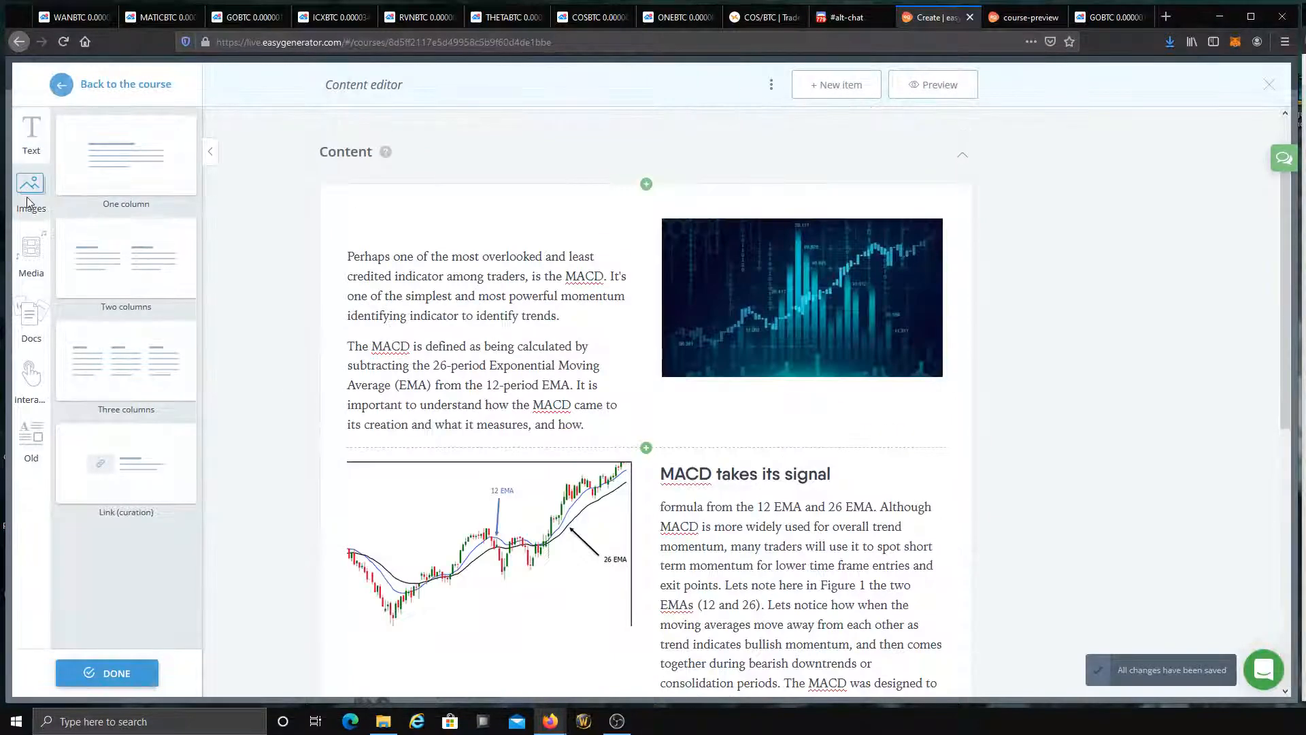
pyautogui.scroll(-3, 267, 419)
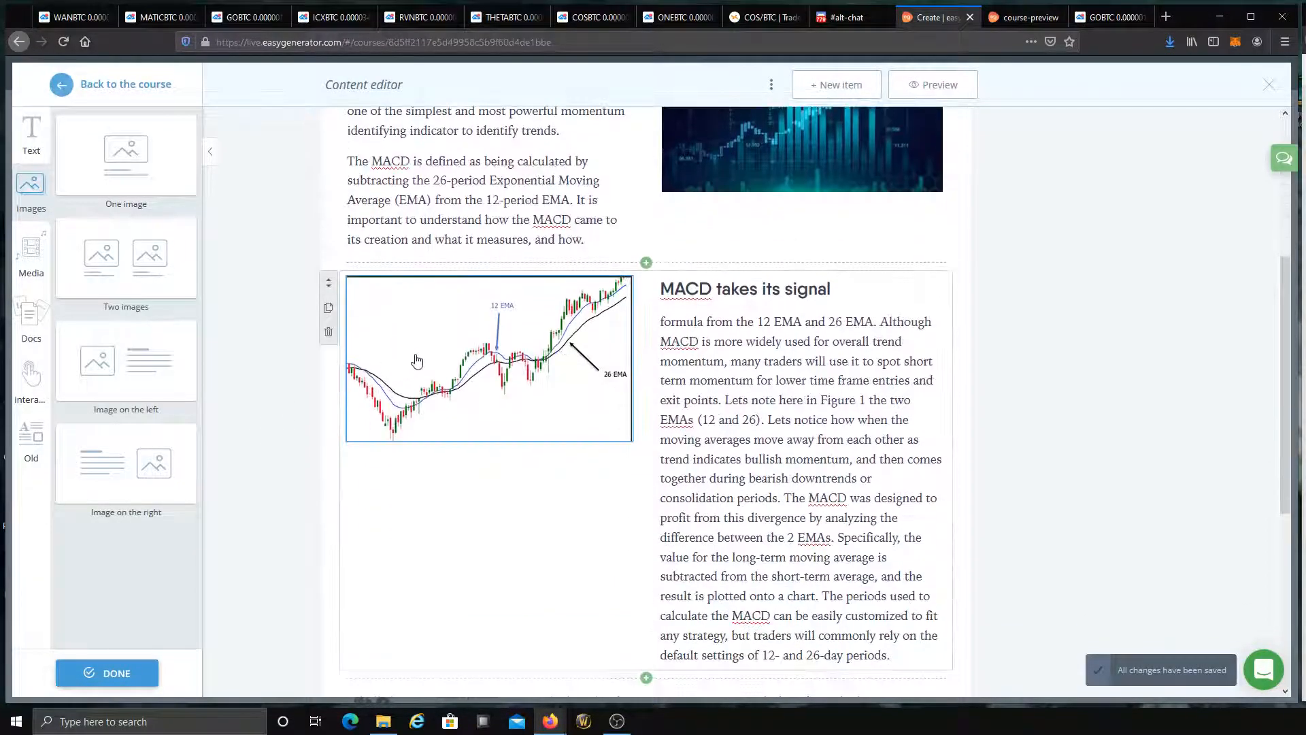
pyautogui.scroll(3, 416, 361)
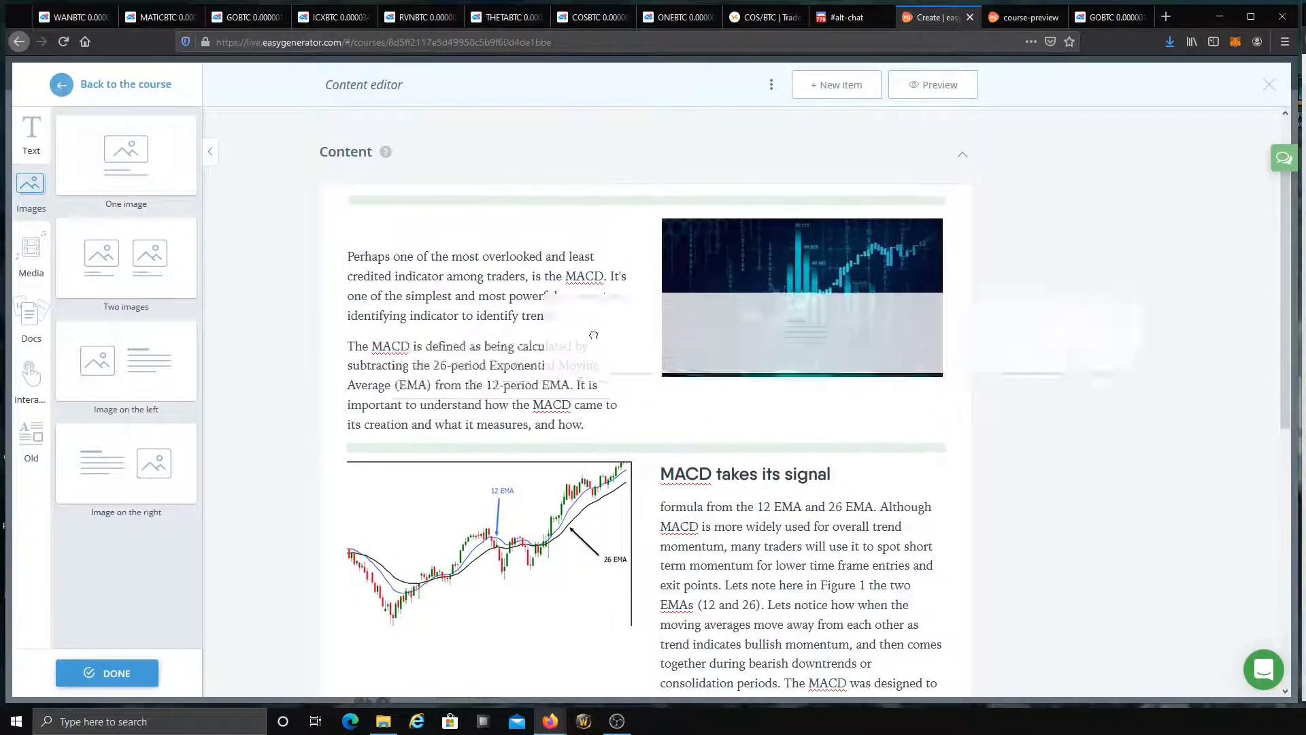
pyautogui.moveTo(92, 464); pyautogui.dragTo(533, 435)
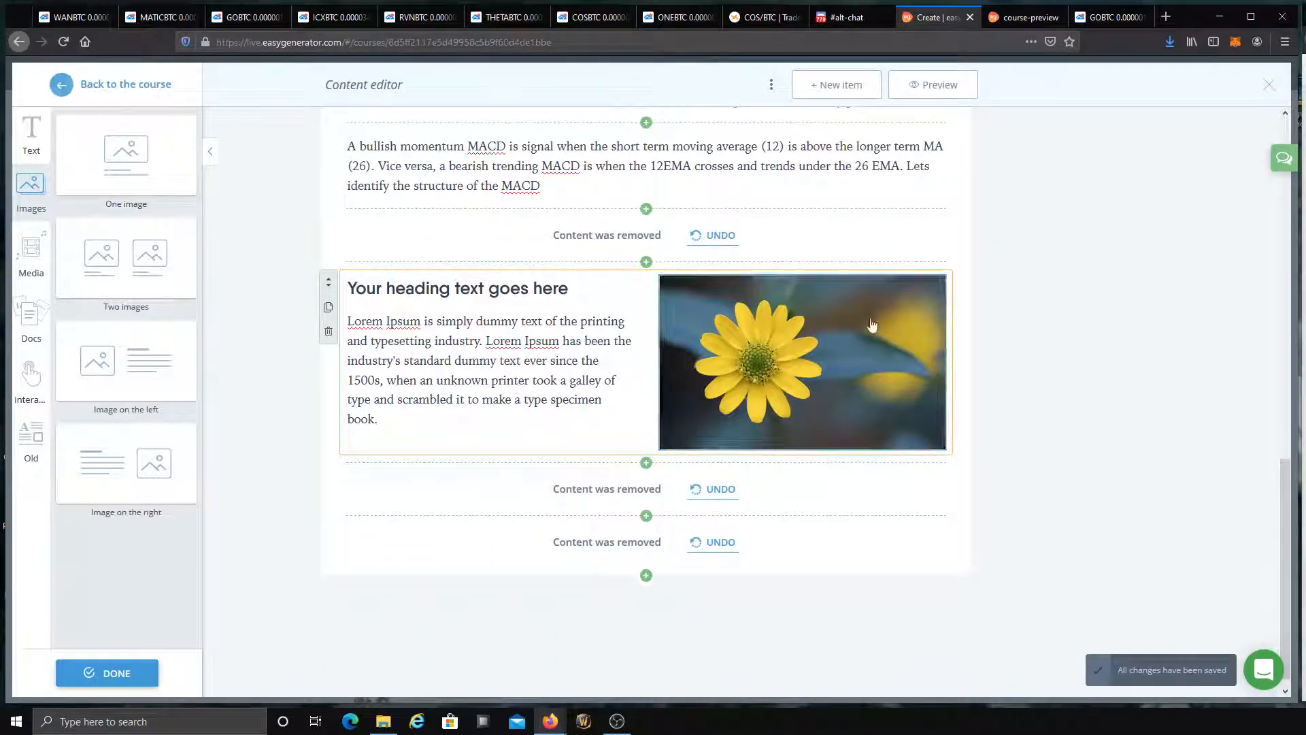
# Step: Browse the pictures in the Easy Generator folder as possible uploads for the new block's image, leaving without choosing one
pyautogui.click(726, 375)
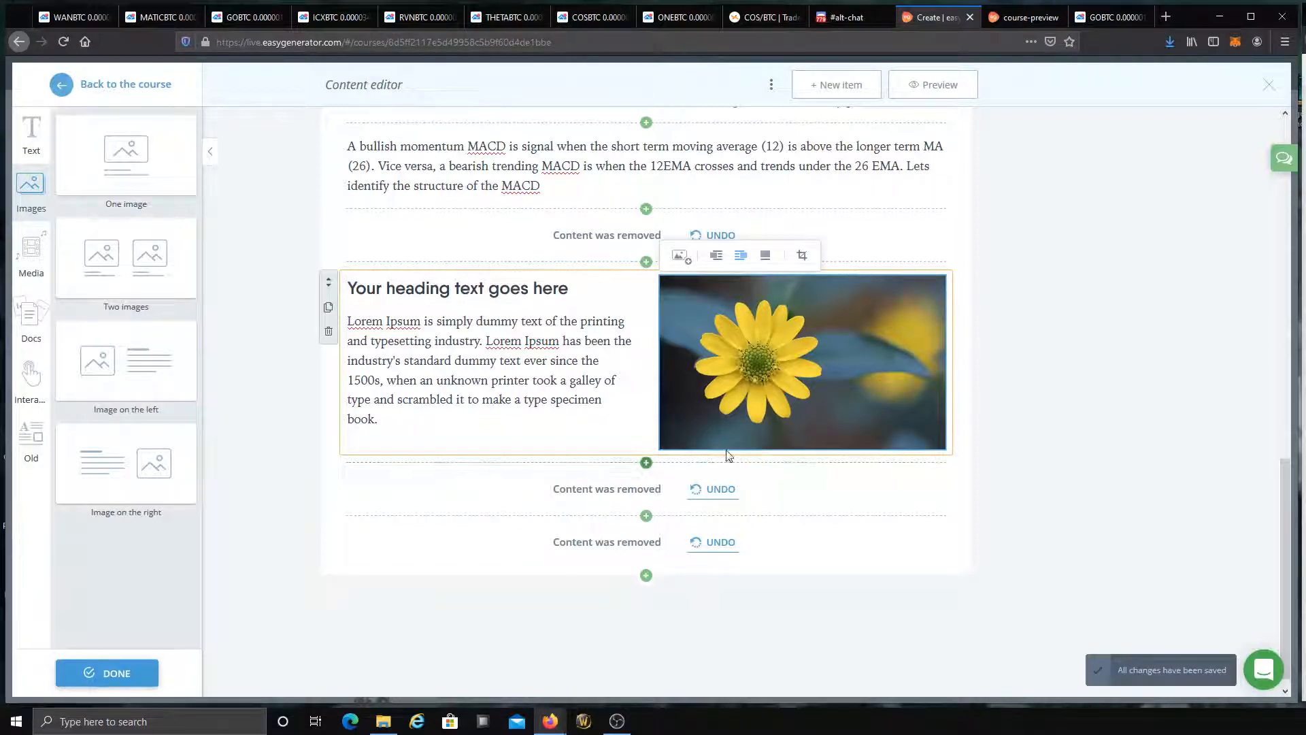
pyautogui.click(679, 259)
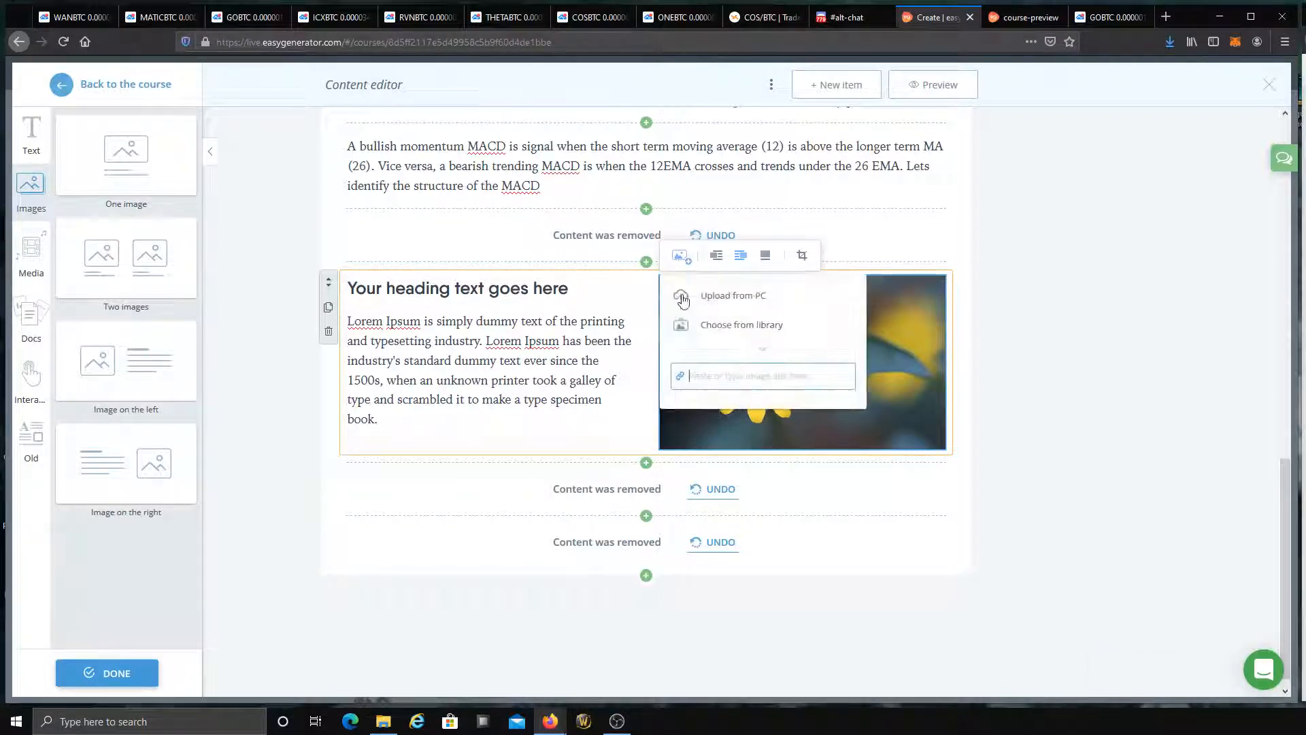
pyautogui.click(686, 295)
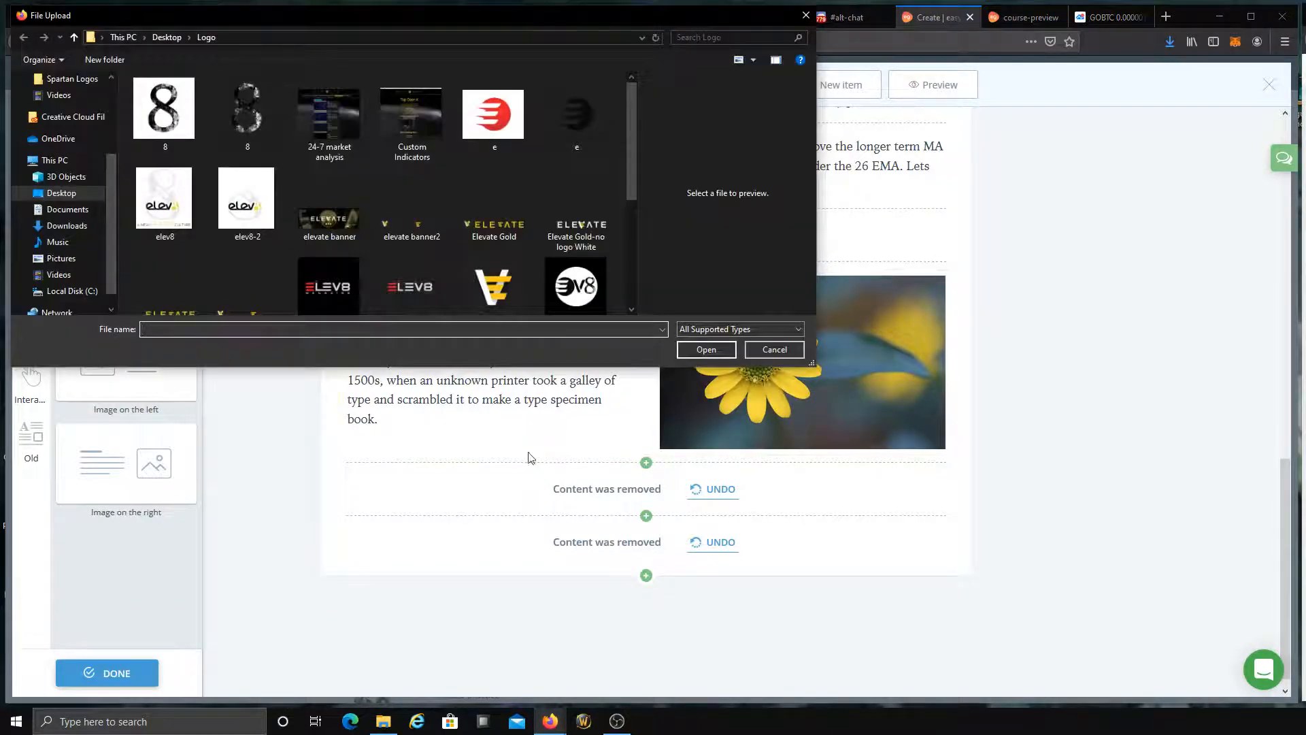
pyautogui.scroll(3, 105, 220)
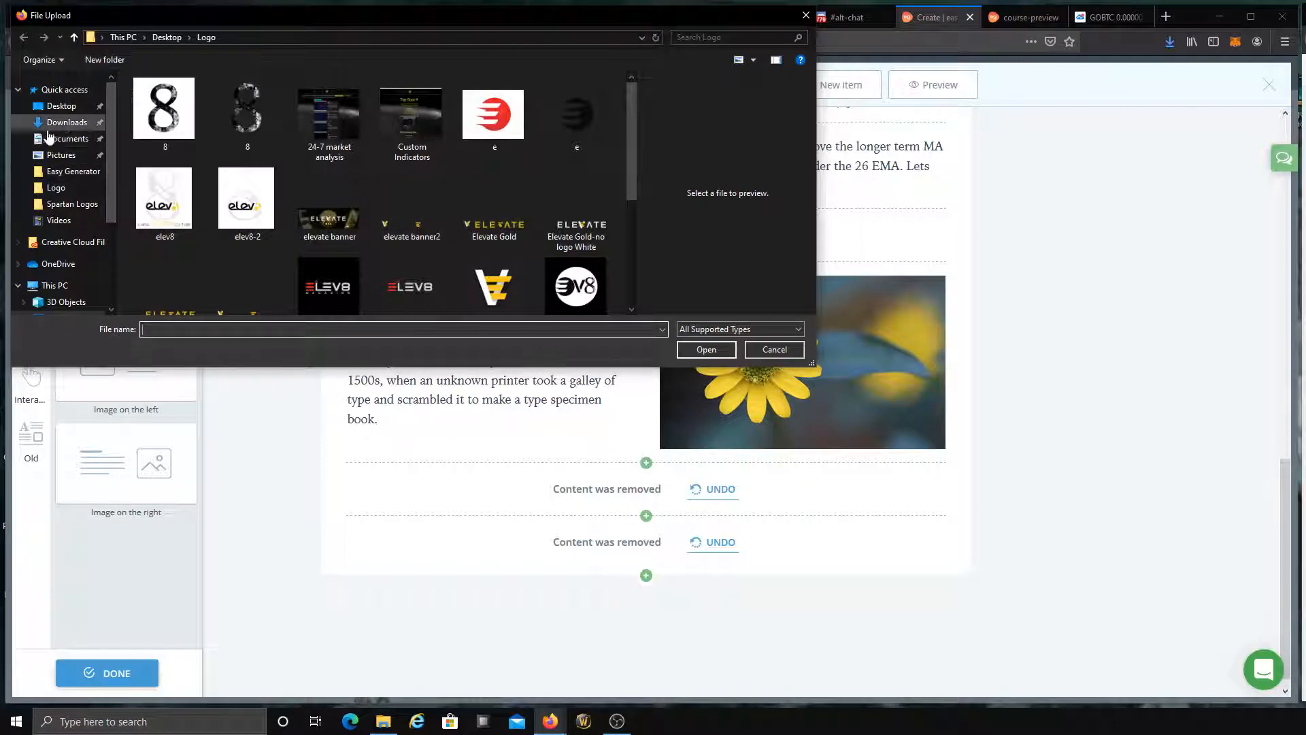
pyautogui.click(68, 174)
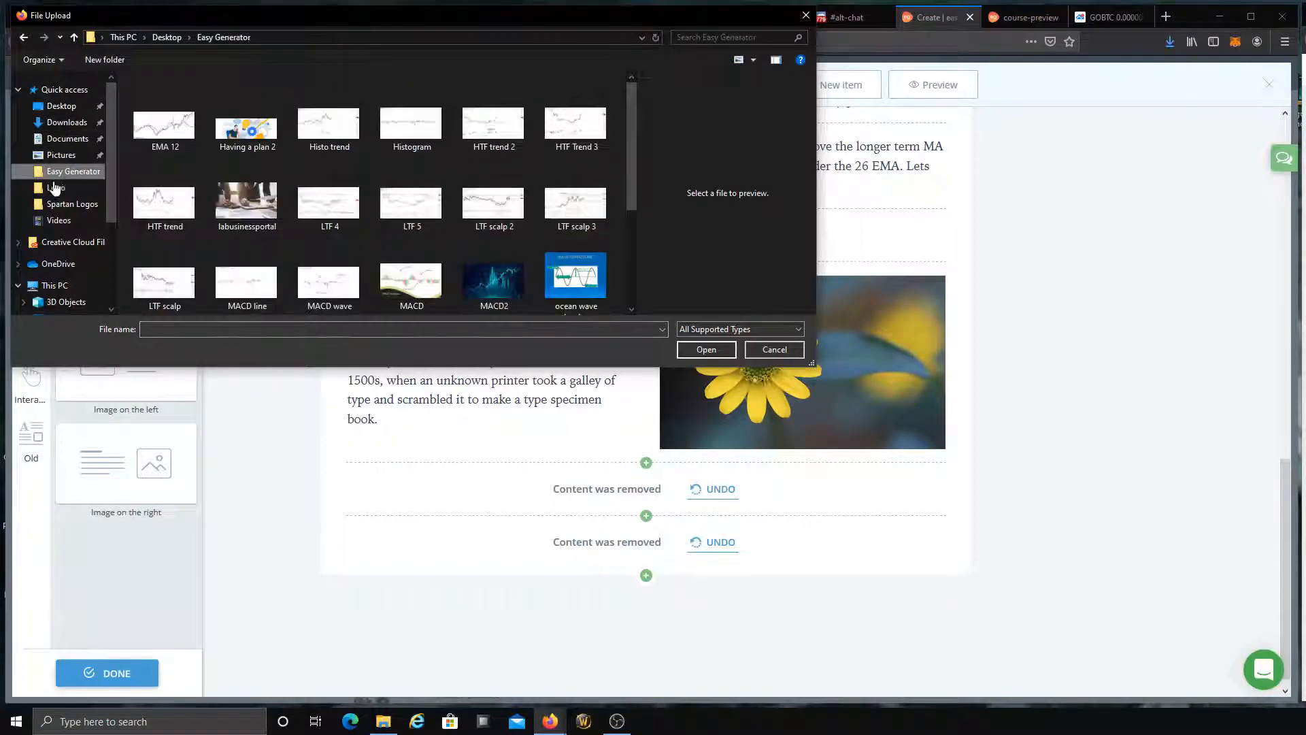
pyautogui.moveTo(632, 125)
pyautogui.mouseDown()
pyautogui.moveTo(629, 183)
pyautogui.moveTo(649, 123)
pyautogui.mouseUp()
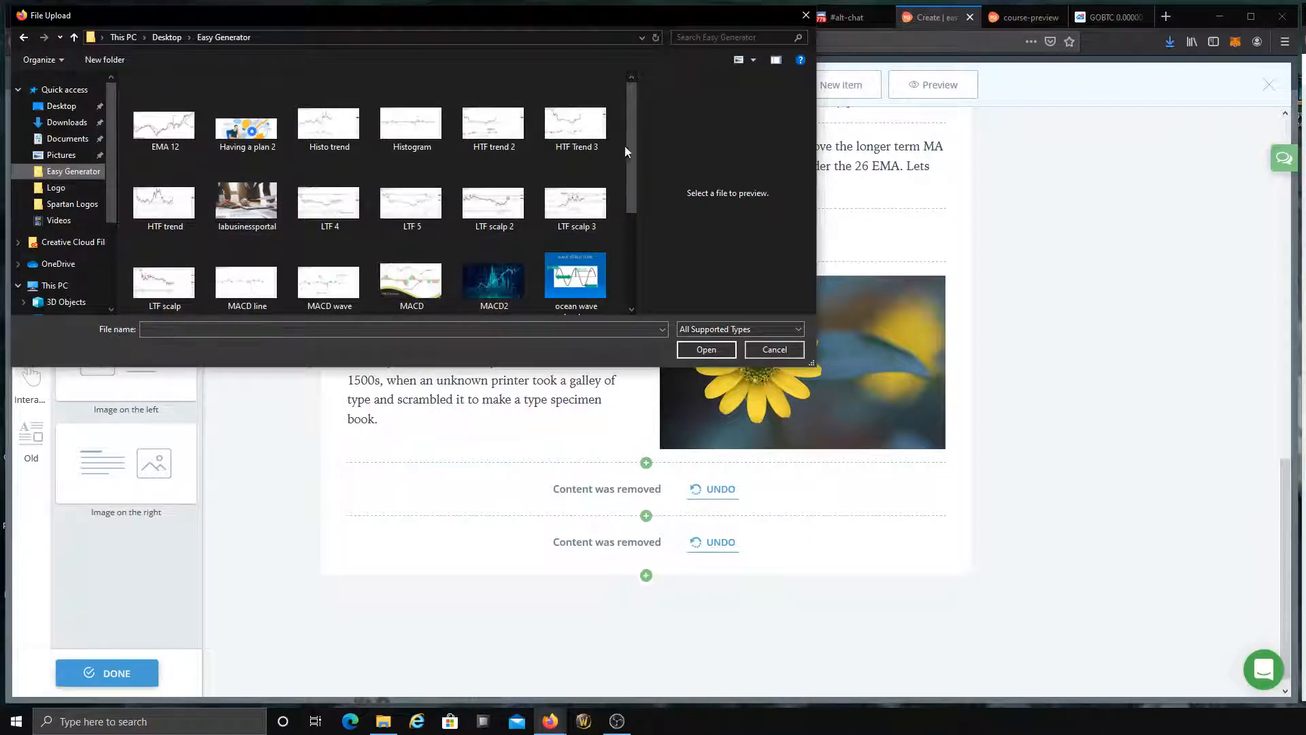
pyautogui.moveTo(630, 151); pyautogui.dragTo(636, 214)
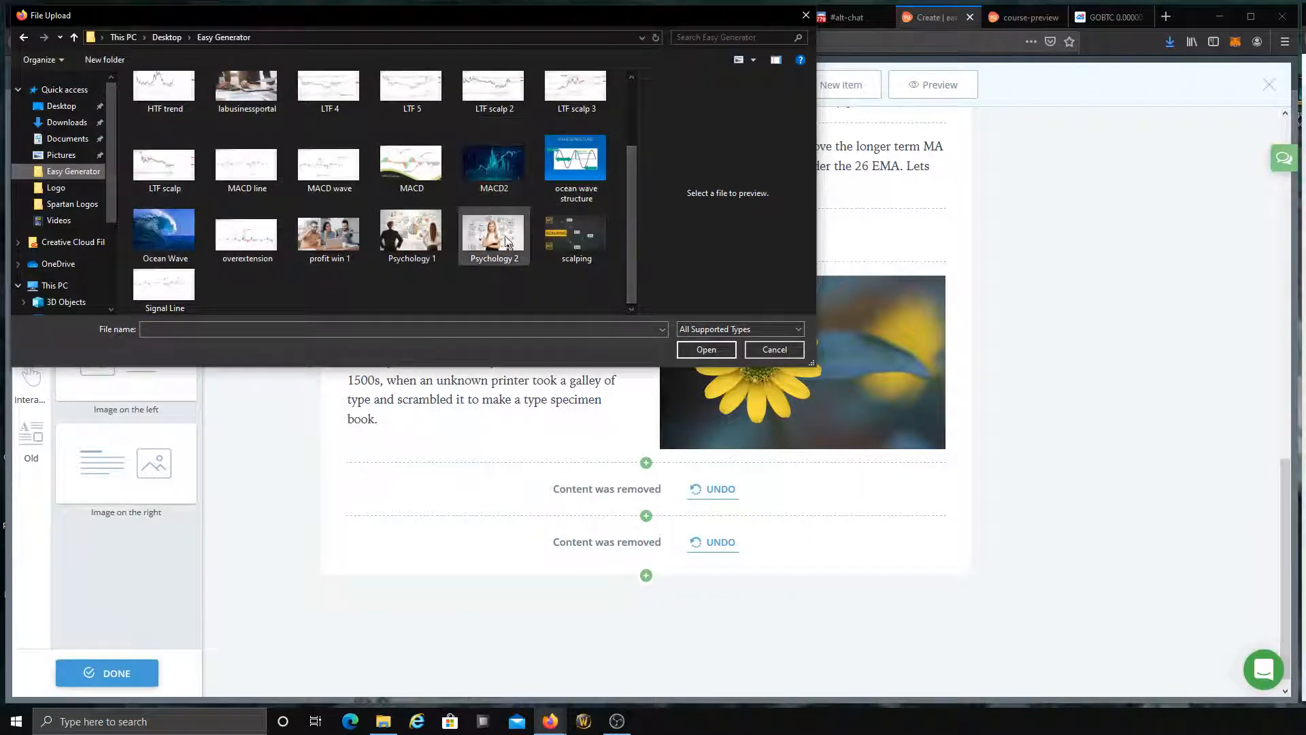
pyautogui.click(761, 351)
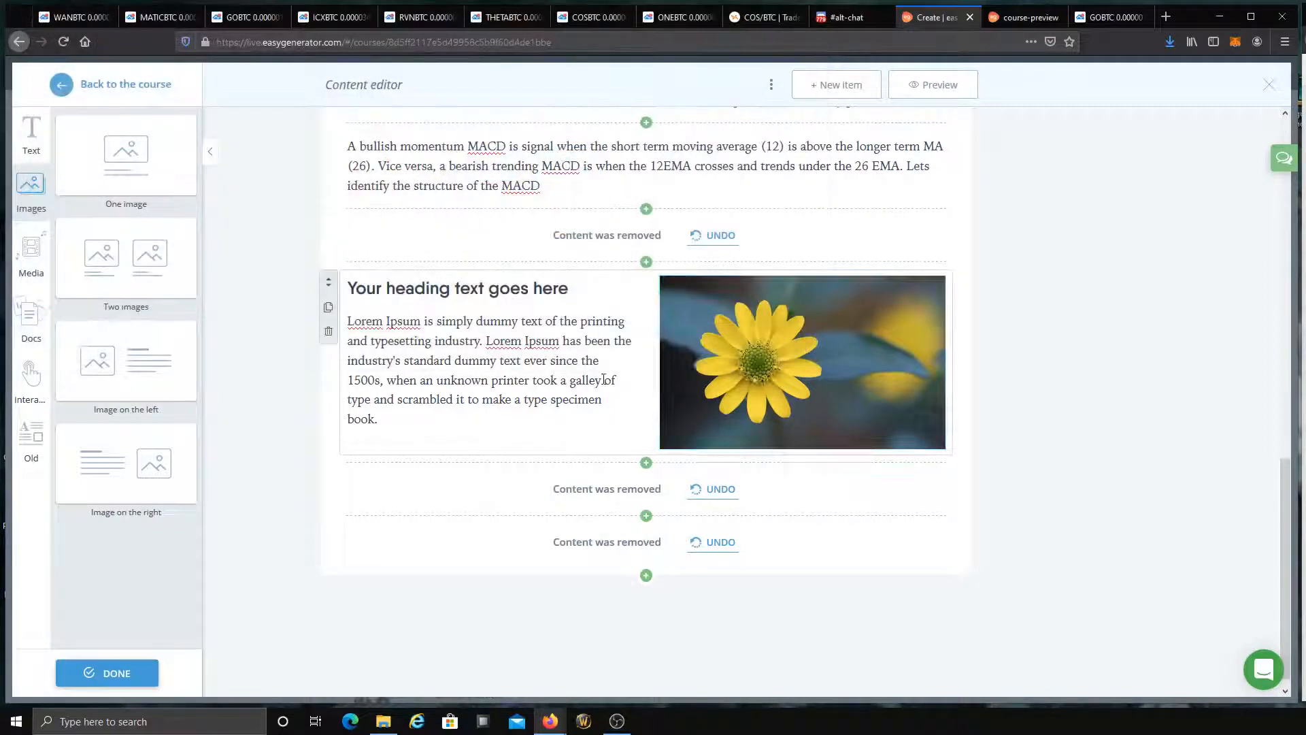
# Step: Crop the new block's flower image by zooming in and shifting the flower toward the middle of the frame
pyautogui.click(707, 319)
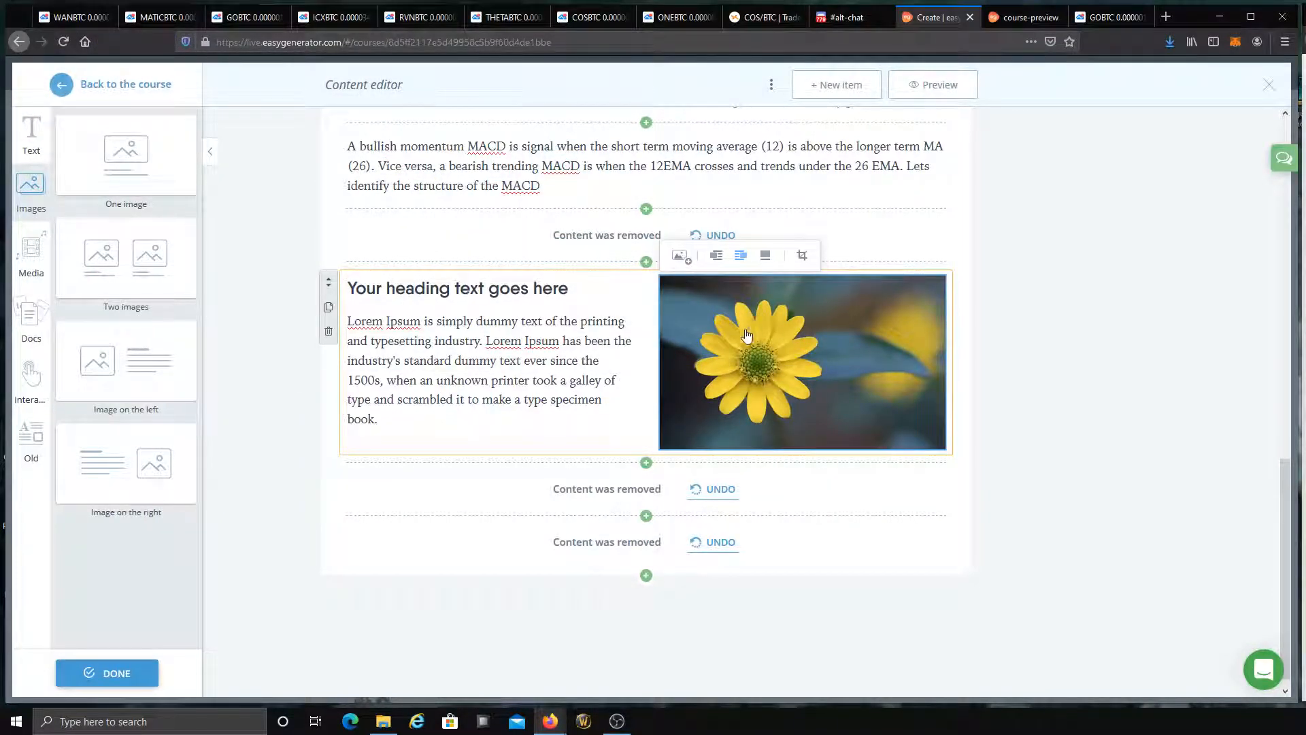
pyautogui.click(804, 254)
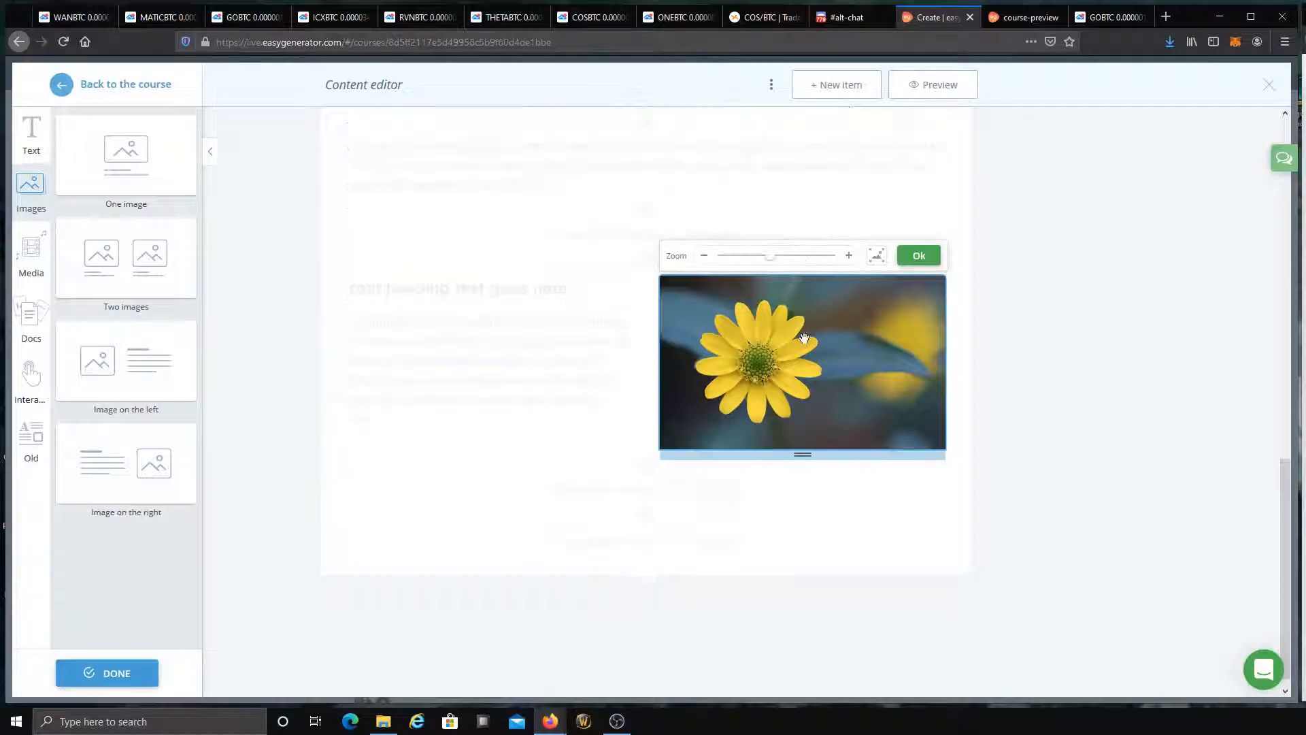
pyautogui.click(850, 258)
pyautogui.click(849, 259)
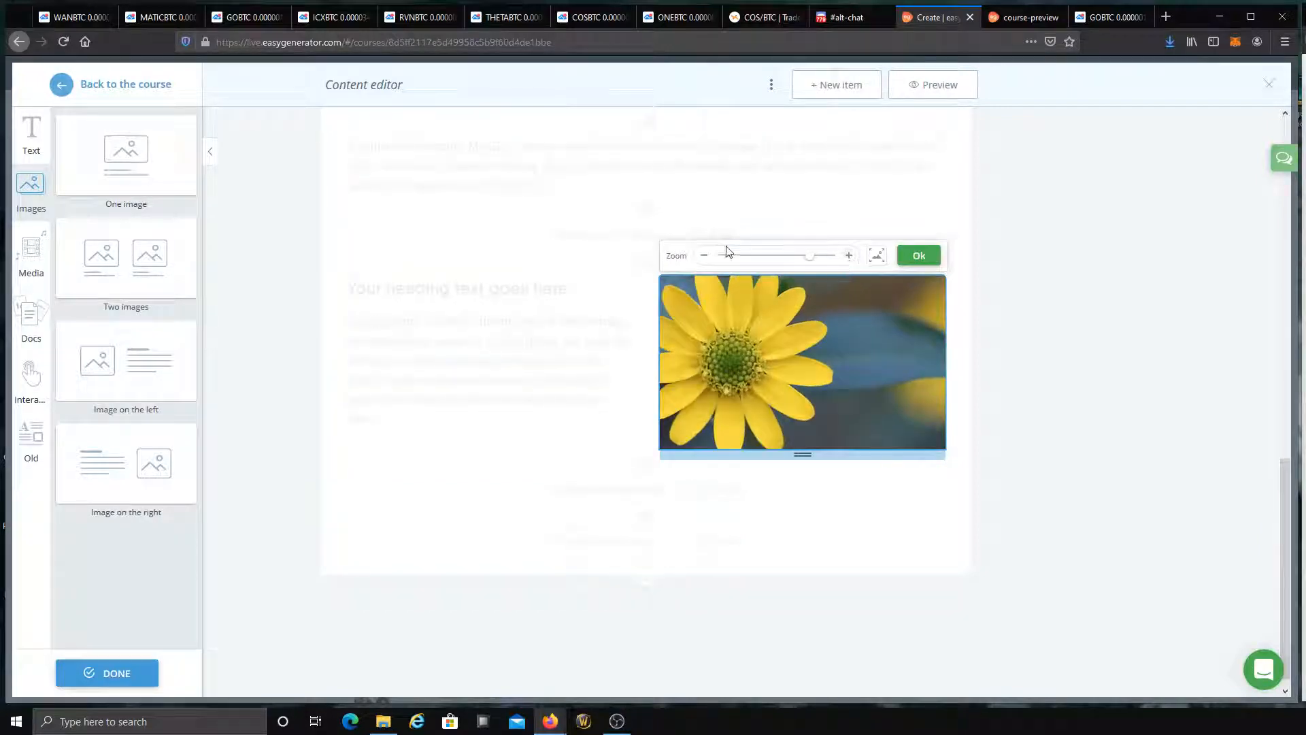
pyautogui.moveTo(748, 328); pyautogui.dragTo(880, 367)
pyautogui.click(709, 260)
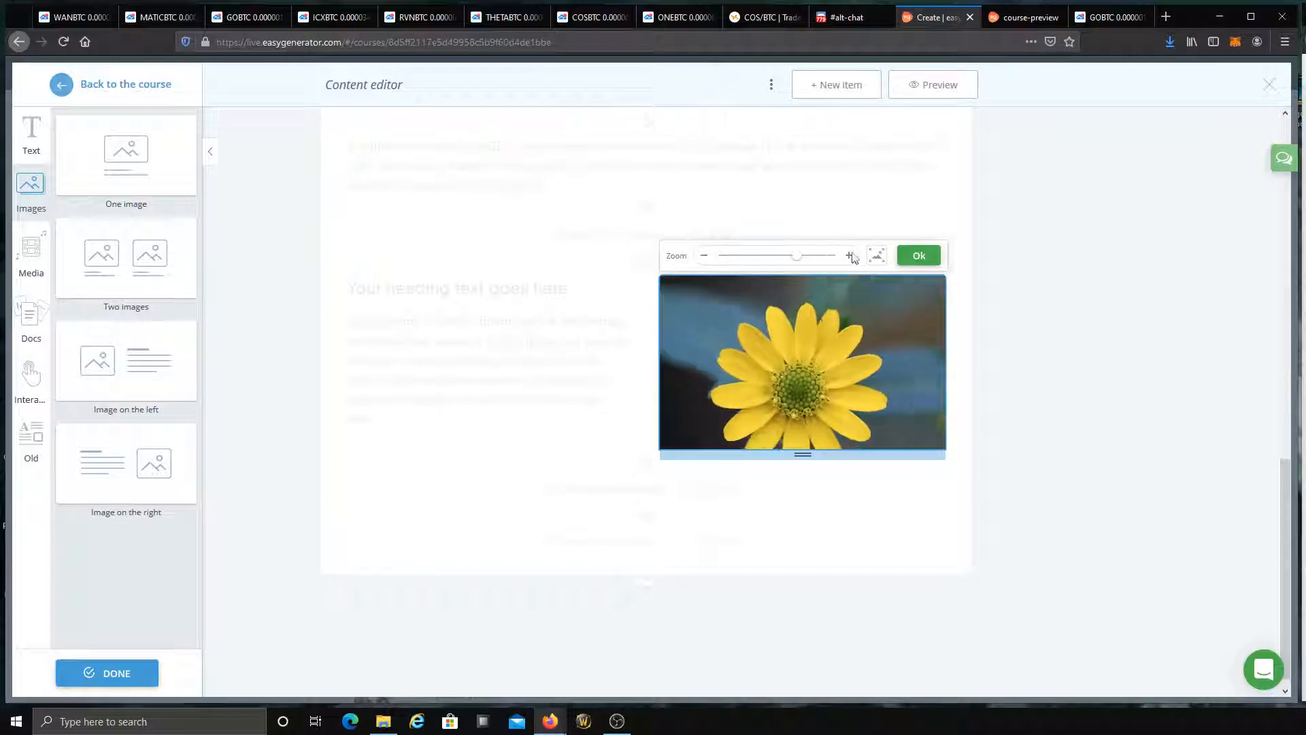
pyautogui.click(912, 256)
# Step: Finish cropping the flower image and try selecting parts of the block's placeholder paragraph and heading
pyautogui.click(403, 379)
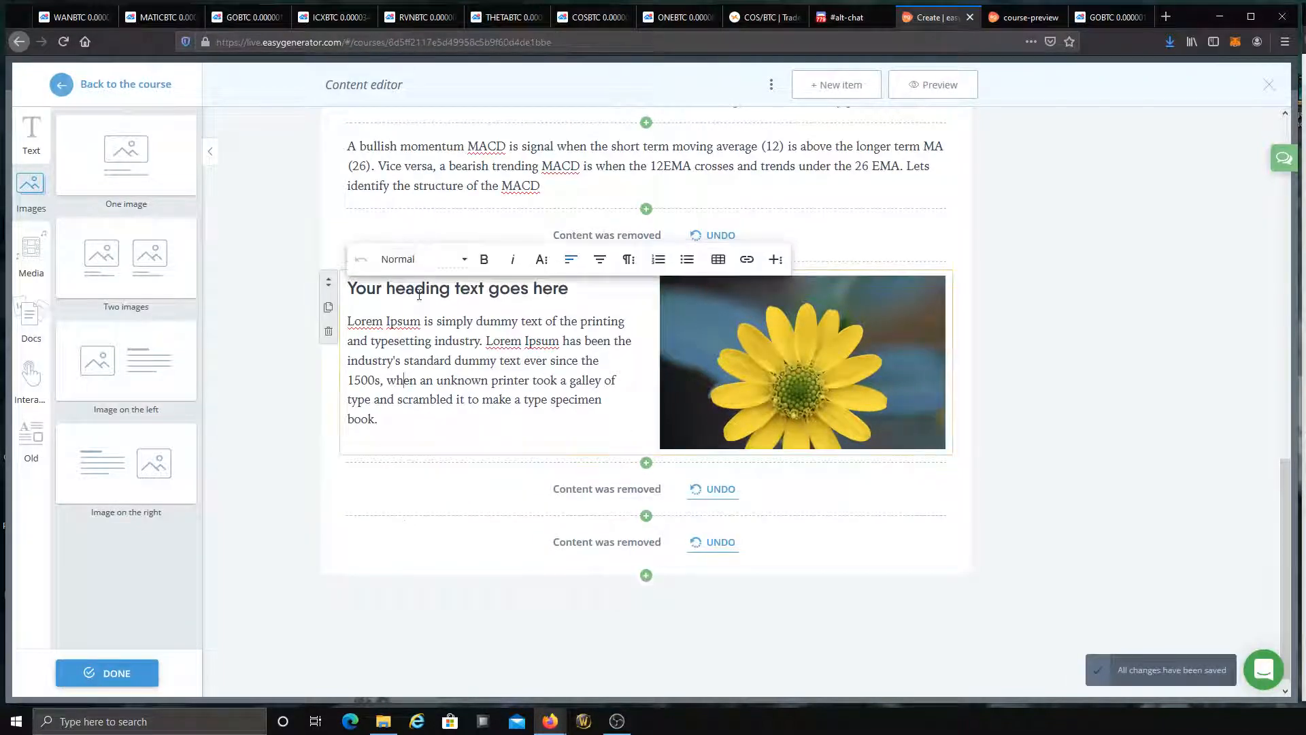
pyautogui.moveTo(395, 423); pyautogui.dragTo(389, 400)
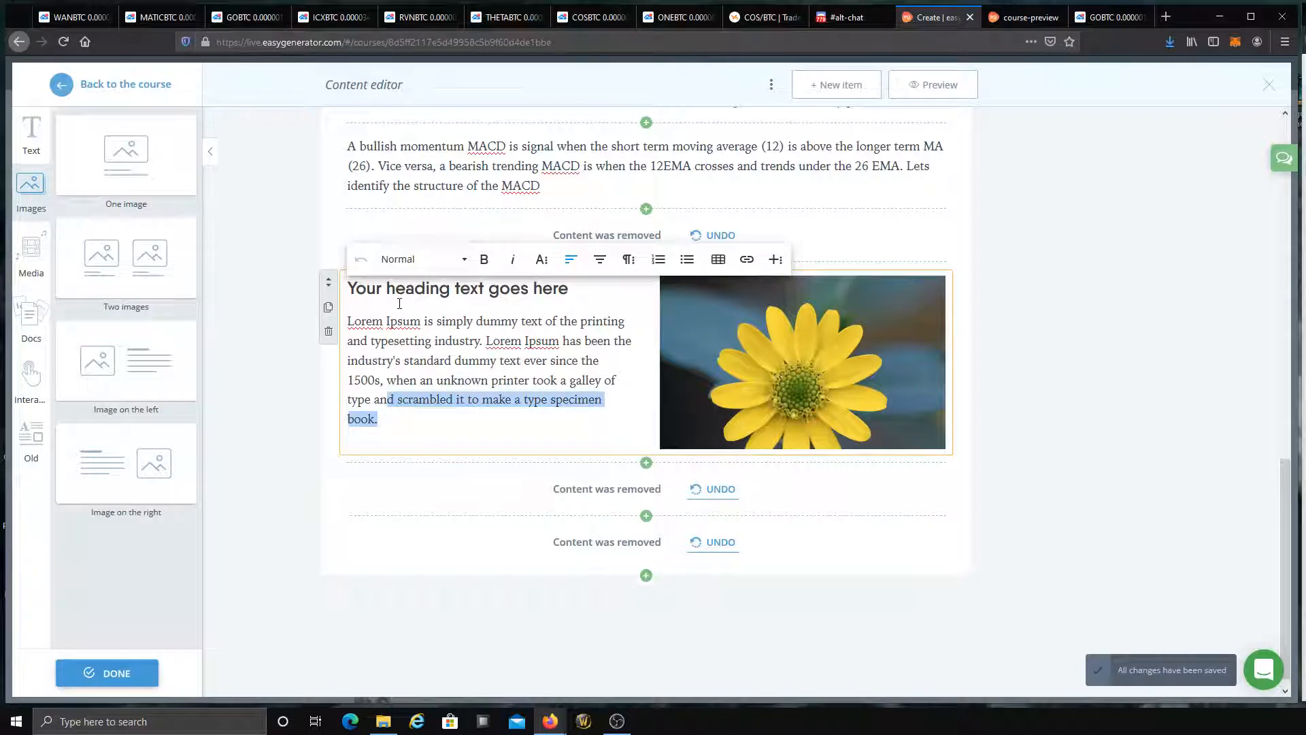
pyautogui.moveTo(355, 297); pyautogui.dragTo(598, 283)
pyautogui.click(582, 309)
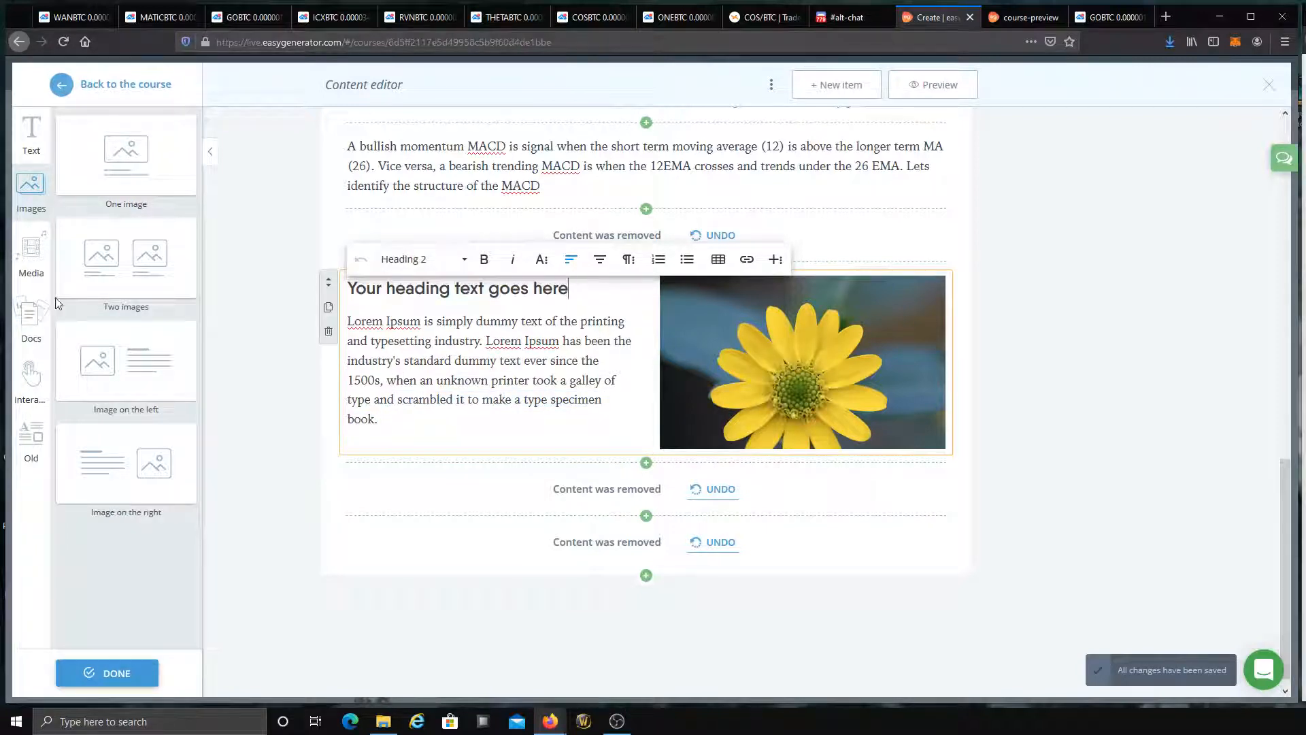
# Step: Add a Video with text block below the flower image block
pyautogui.click(42, 285)
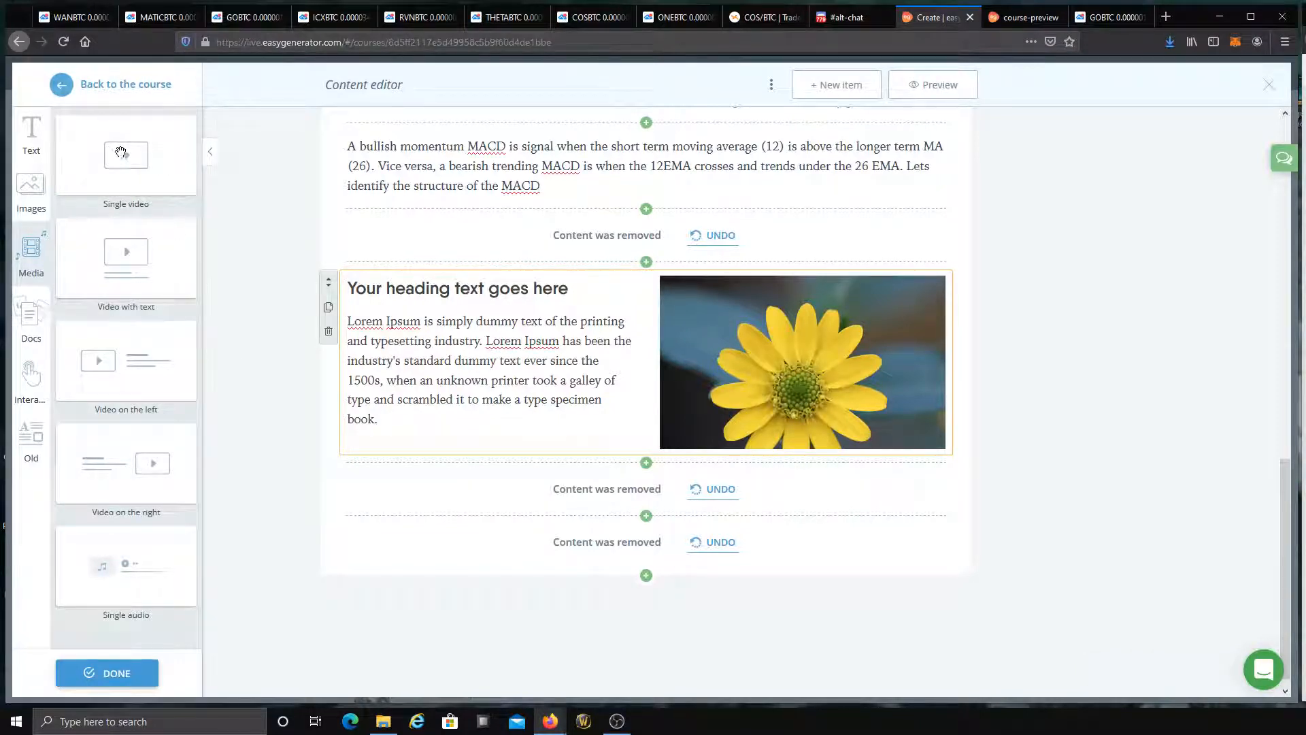
pyautogui.moveTo(92, 144)
pyautogui.mouseDown()
pyautogui.moveTo(449, 466)
pyautogui.moveTo(402, 481)
pyautogui.moveTo(93, 148)
pyautogui.mouseUp()
pyautogui.moveTo(86, 252); pyautogui.dragTo(442, 503)
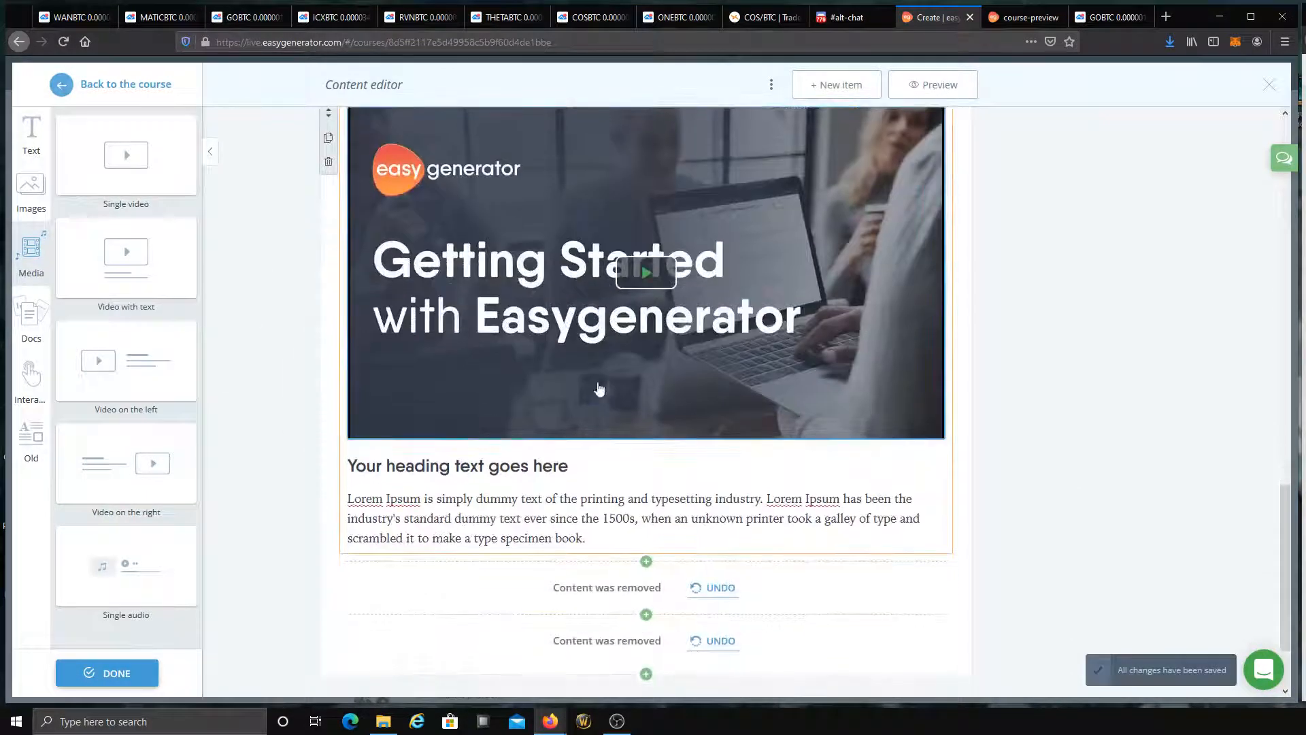
# Step: Replace the new block's sample video by uploading Globe(0) from the Videos folder
pyautogui.scroll(3, 524, 272)
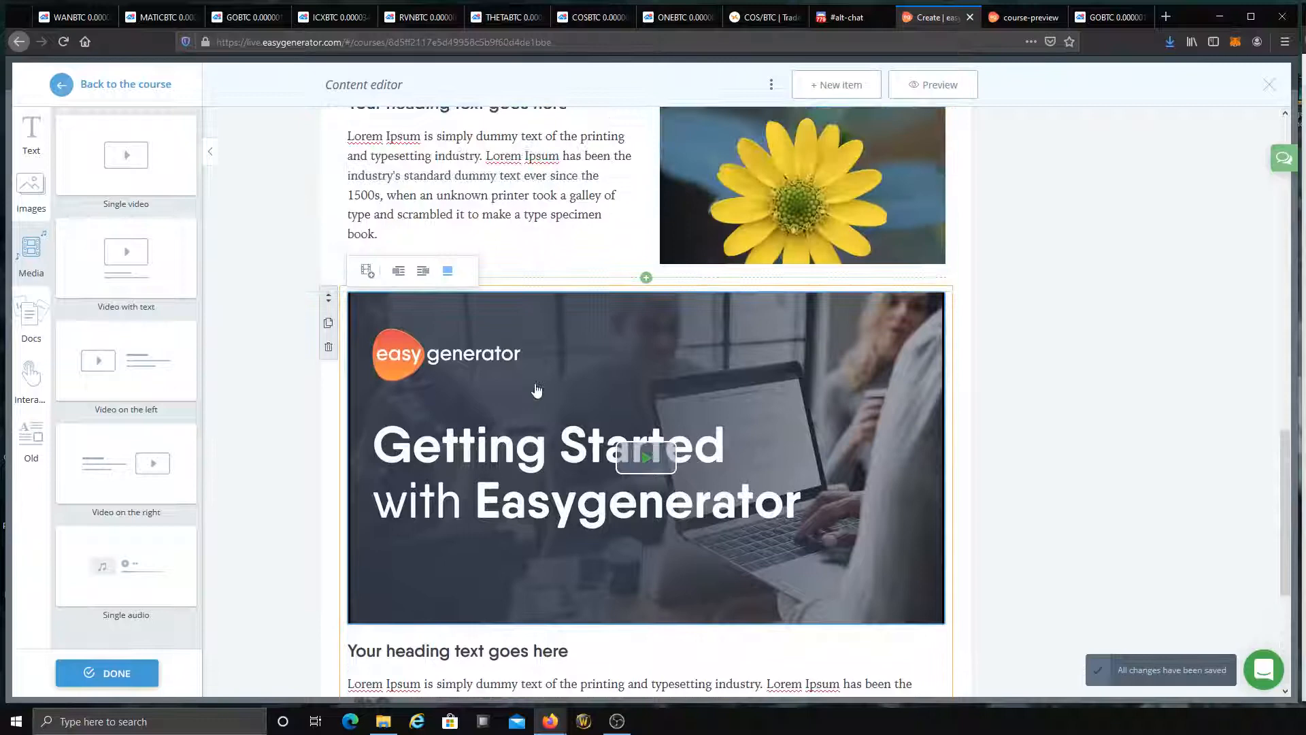
pyautogui.click(368, 271)
pyautogui.click(428, 311)
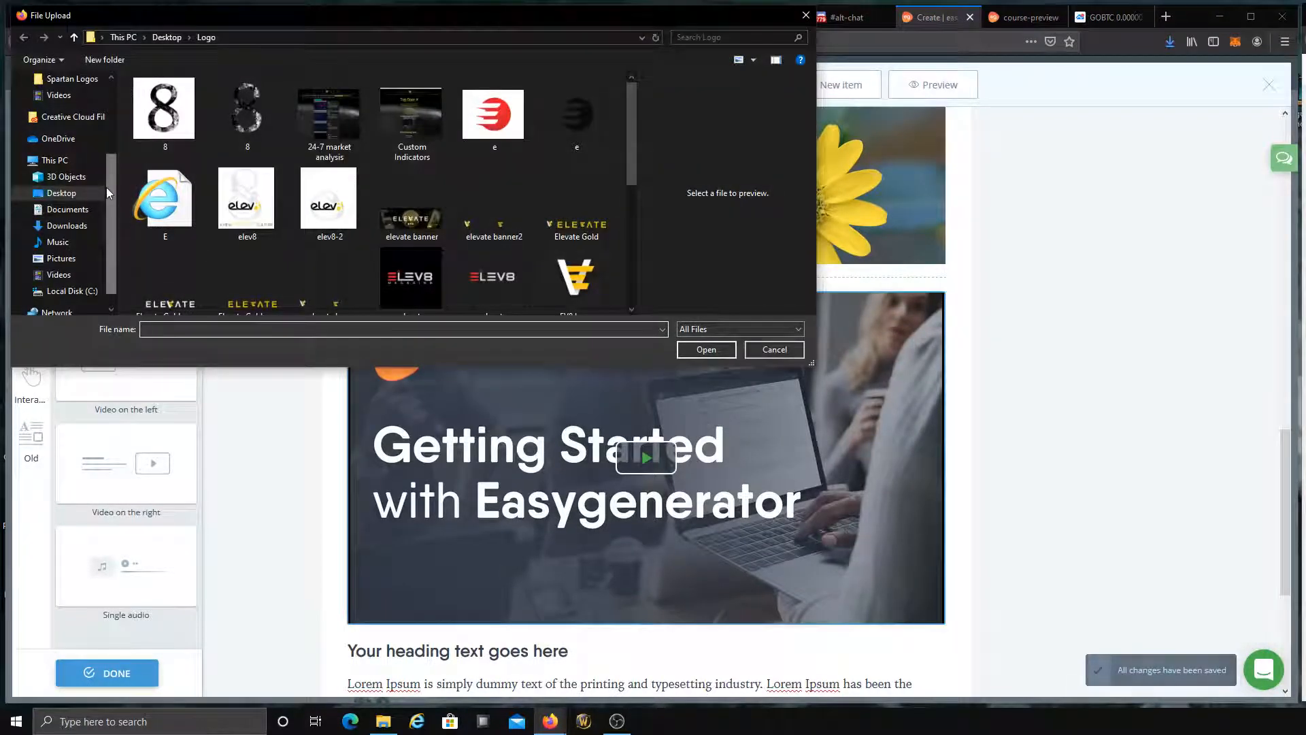
pyautogui.moveTo(107, 184); pyautogui.dragTo(100, 223)
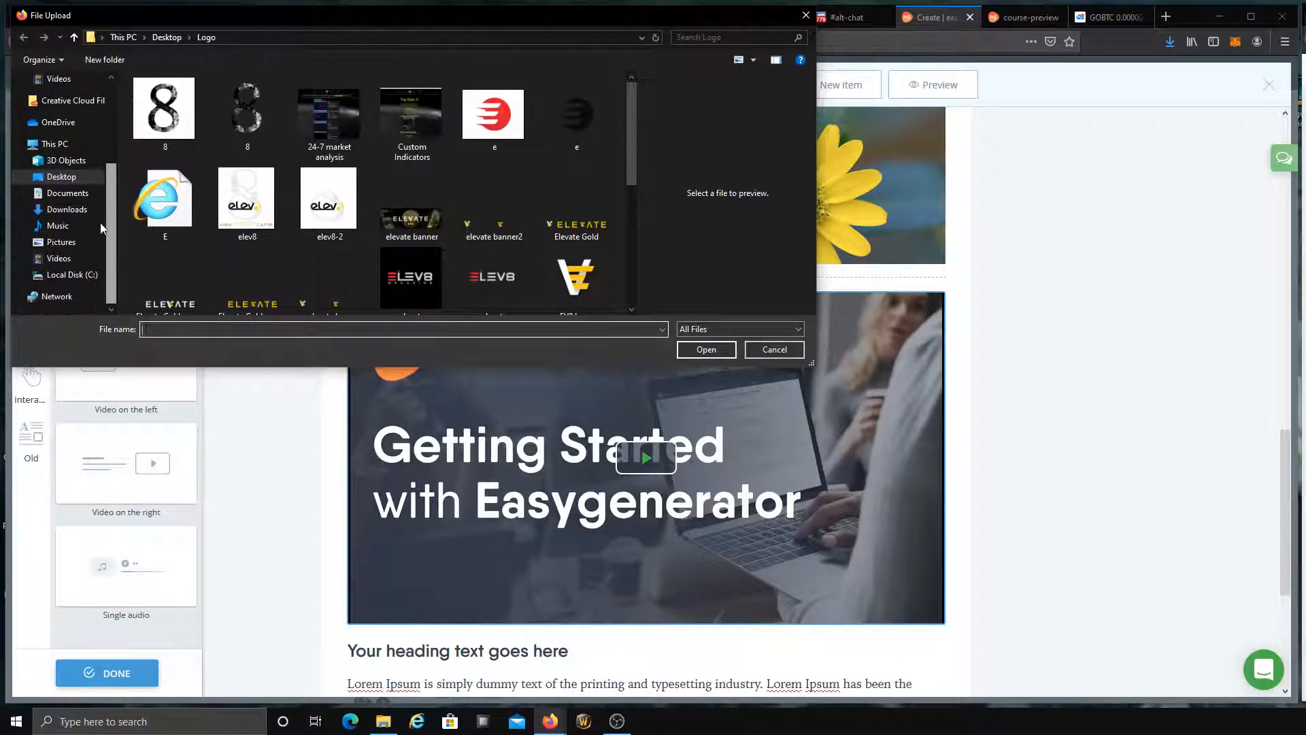
pyautogui.click(74, 255)
pyautogui.moveTo(633, 119); pyautogui.dragTo(624, 169)
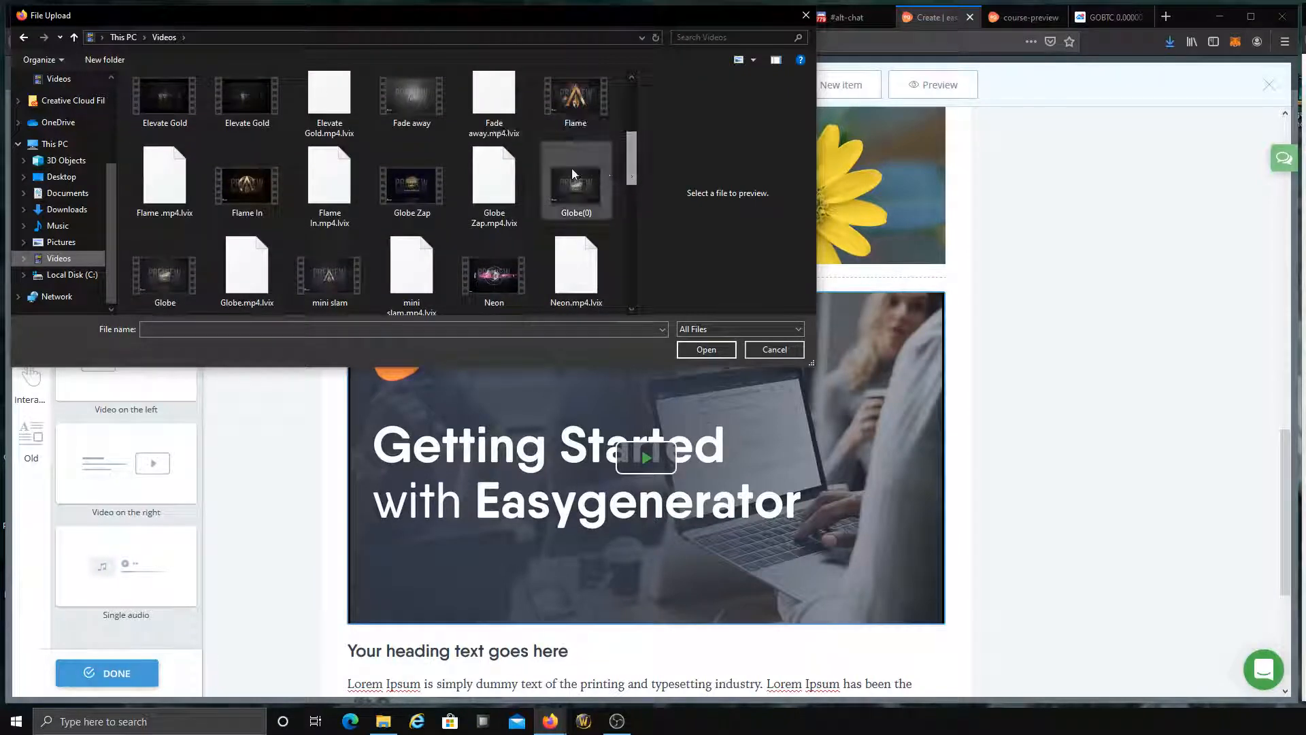
pyautogui.click(550, 175)
pyautogui.click(707, 349)
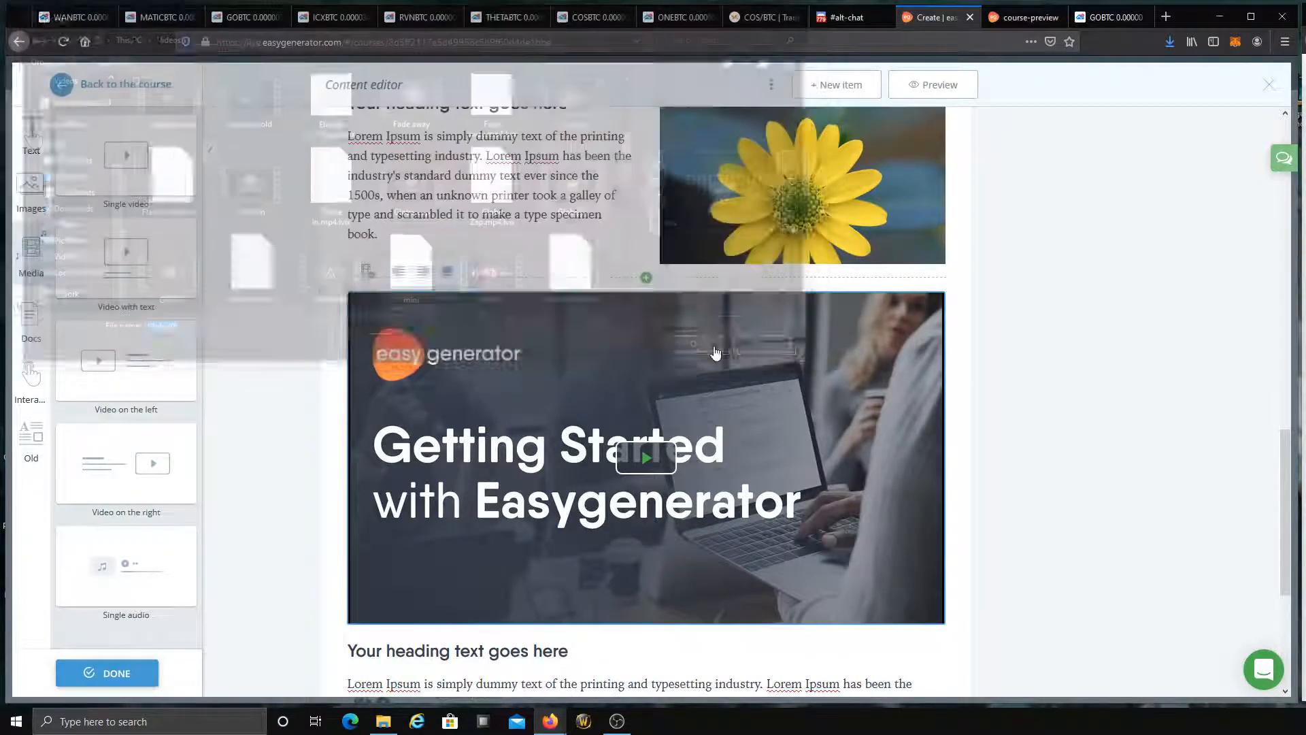
pyautogui.scroll(-1, 1042, 394)
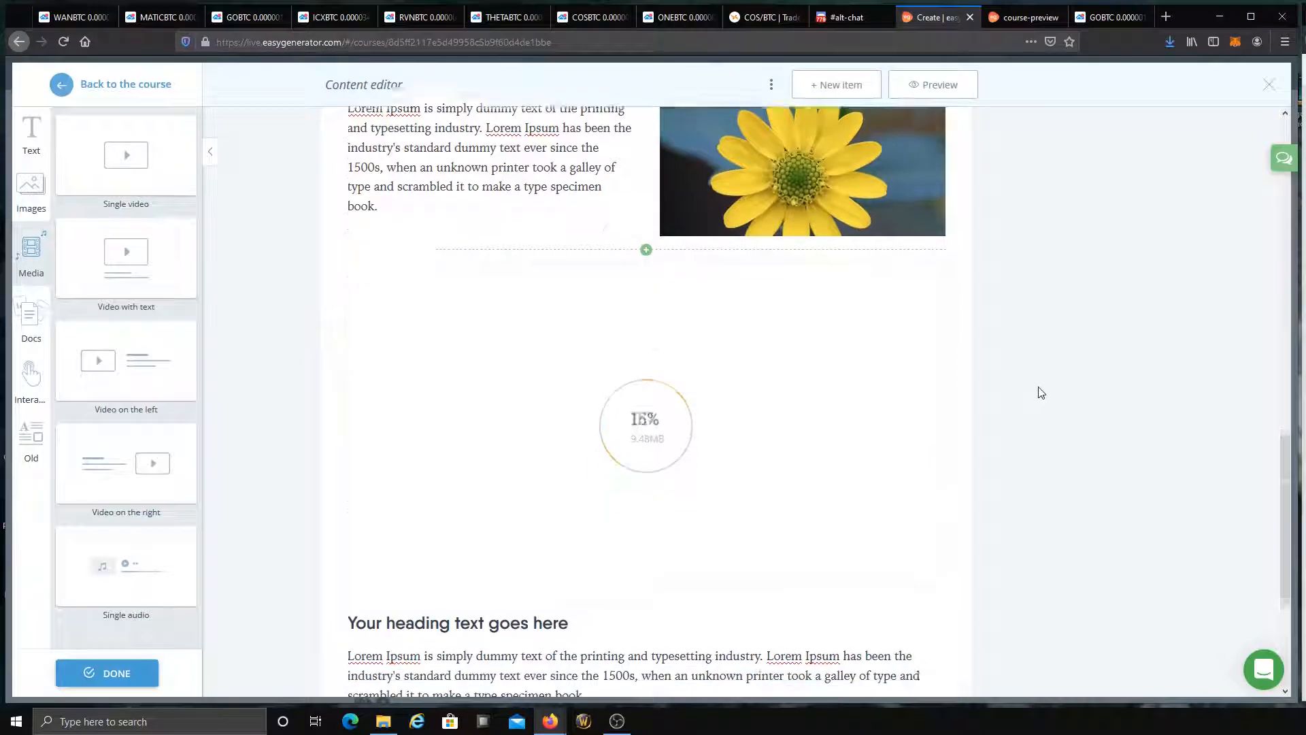
pyautogui.scroll(-3, 1041, 393)
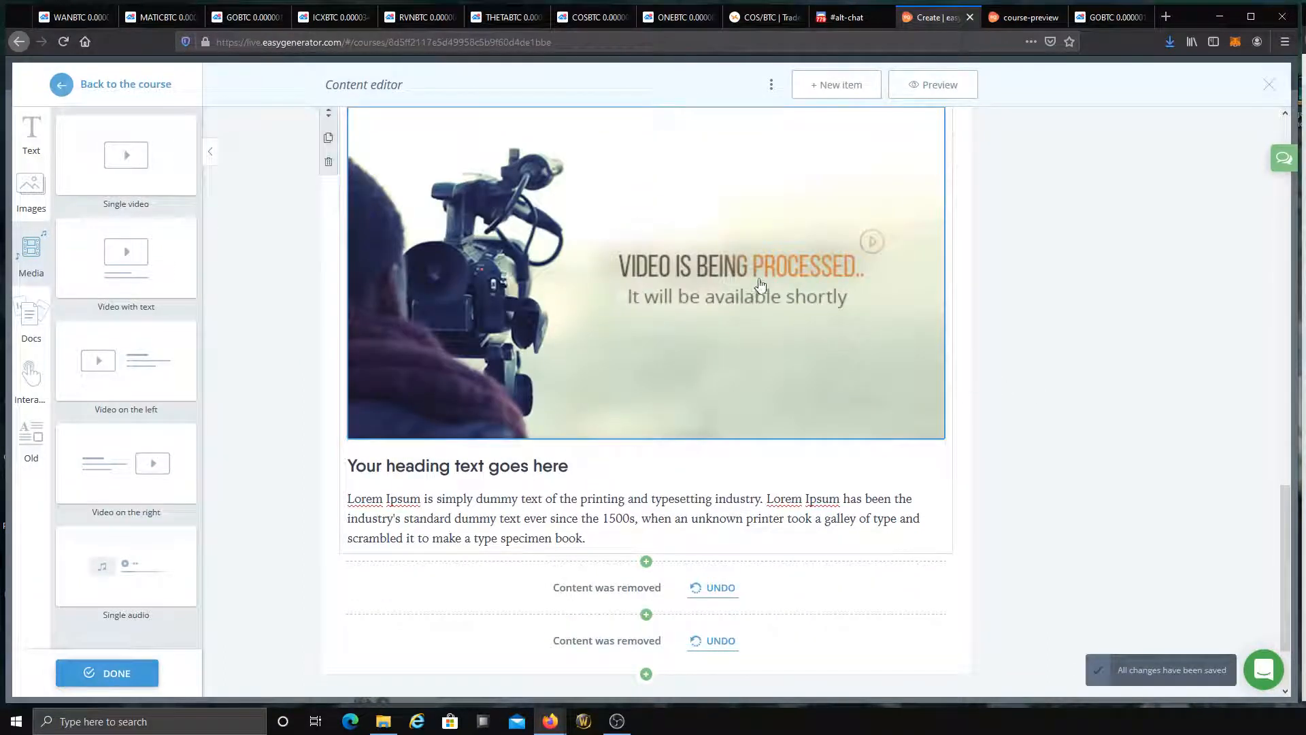
# Step: Play the uploaded video in the Video with text block once it has been processed
pyautogui.scroll(3, 579, 360)
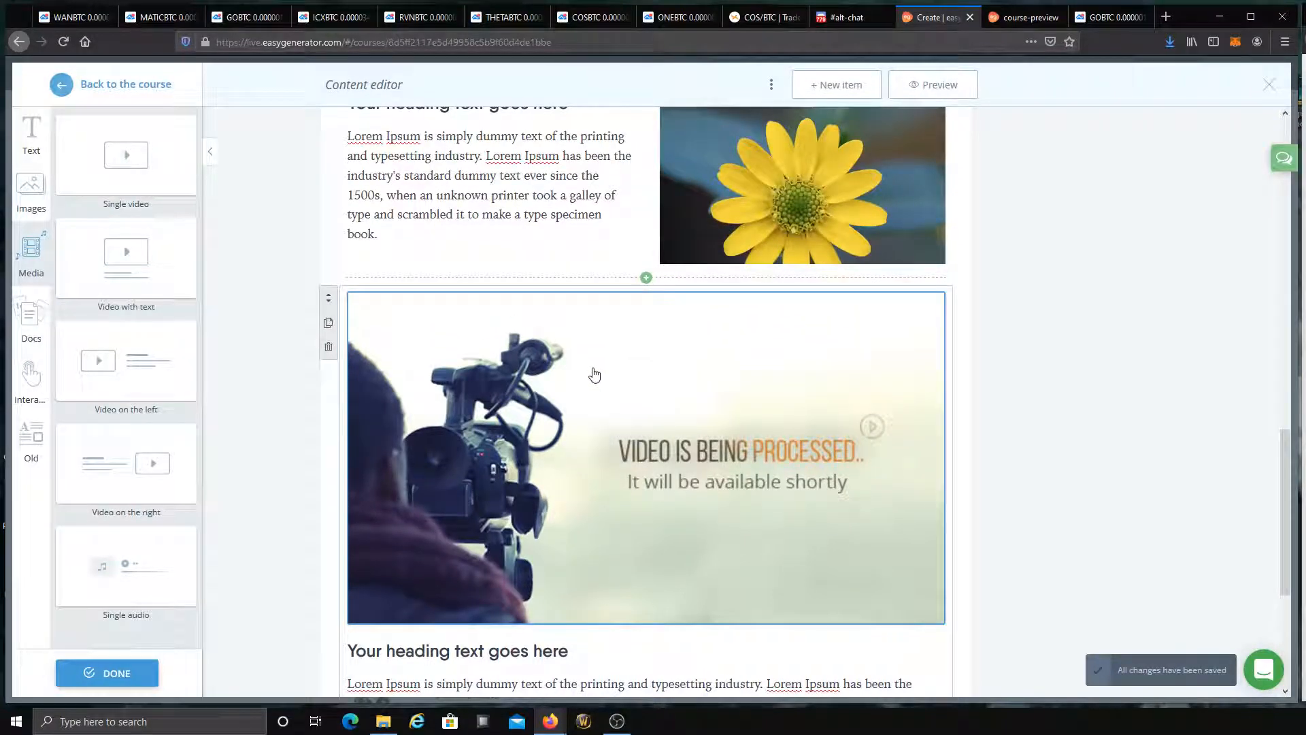
pyautogui.scroll(-3, 593, 375)
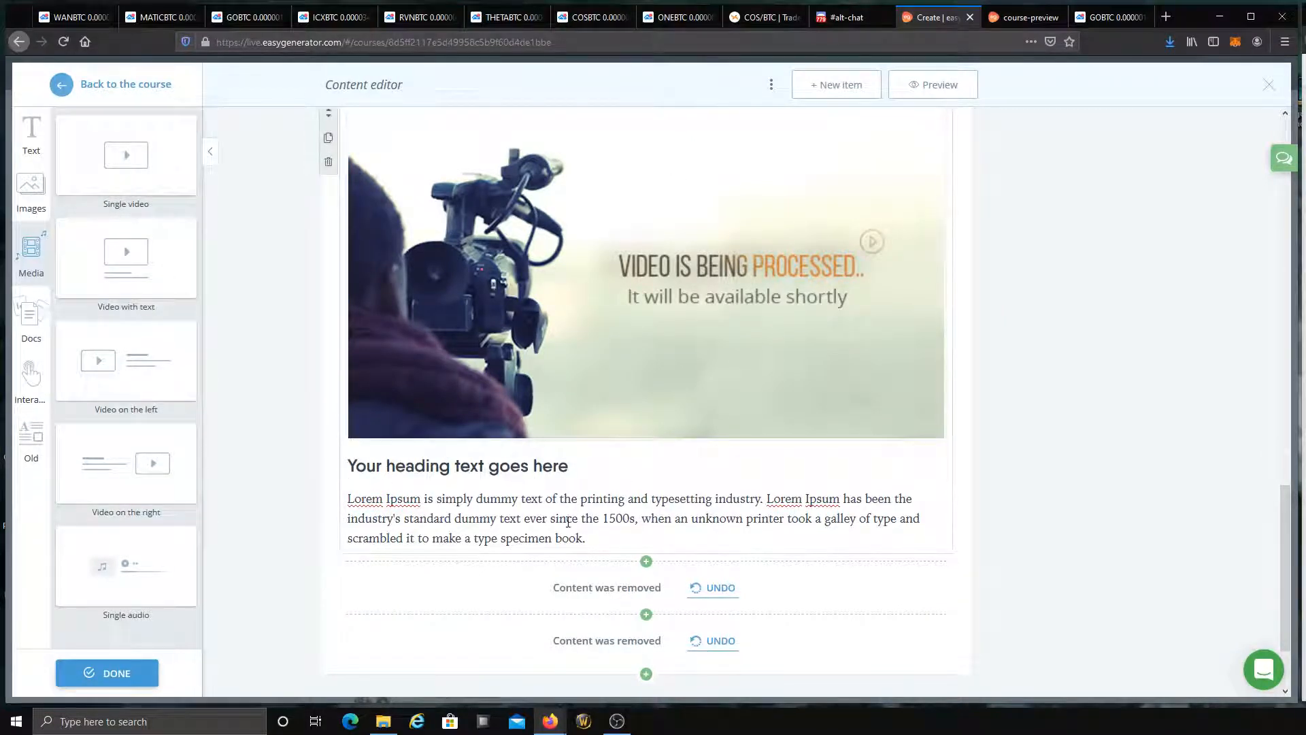
pyautogui.scroll(15, 554, 508)
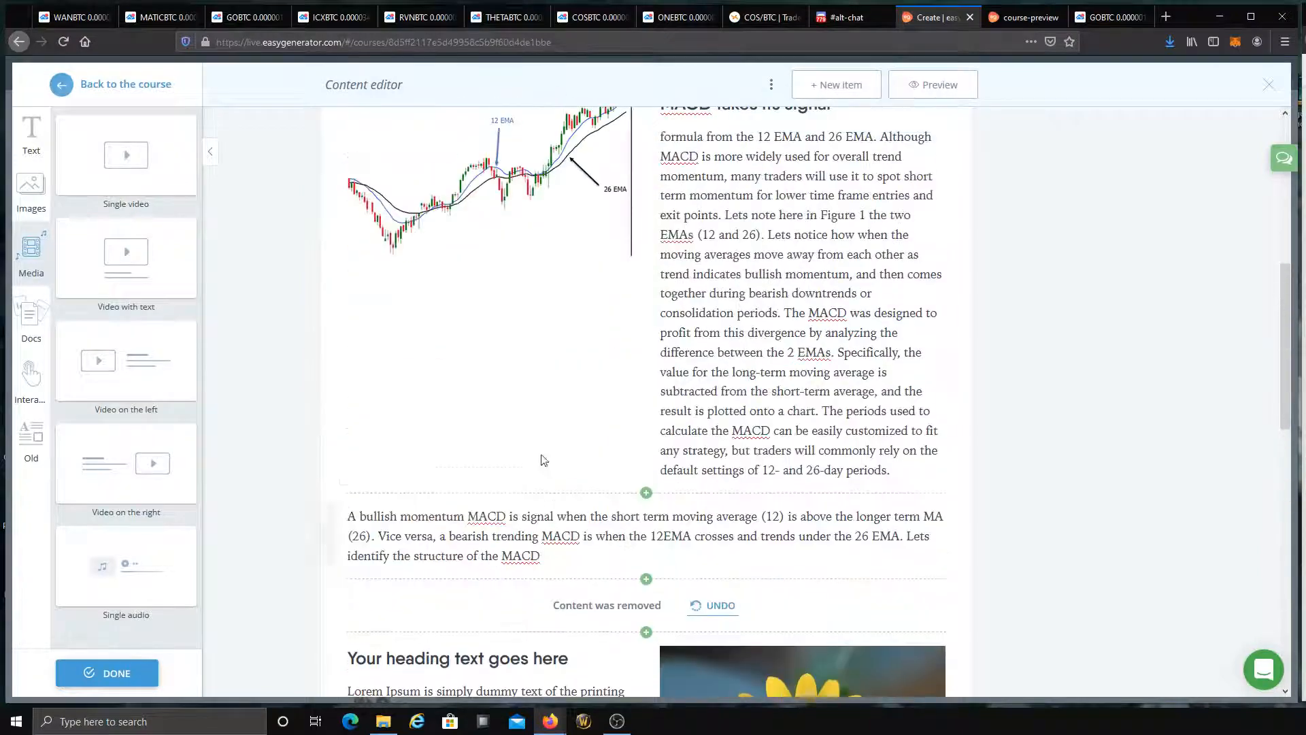
pyautogui.scroll(-5, 485, 329)
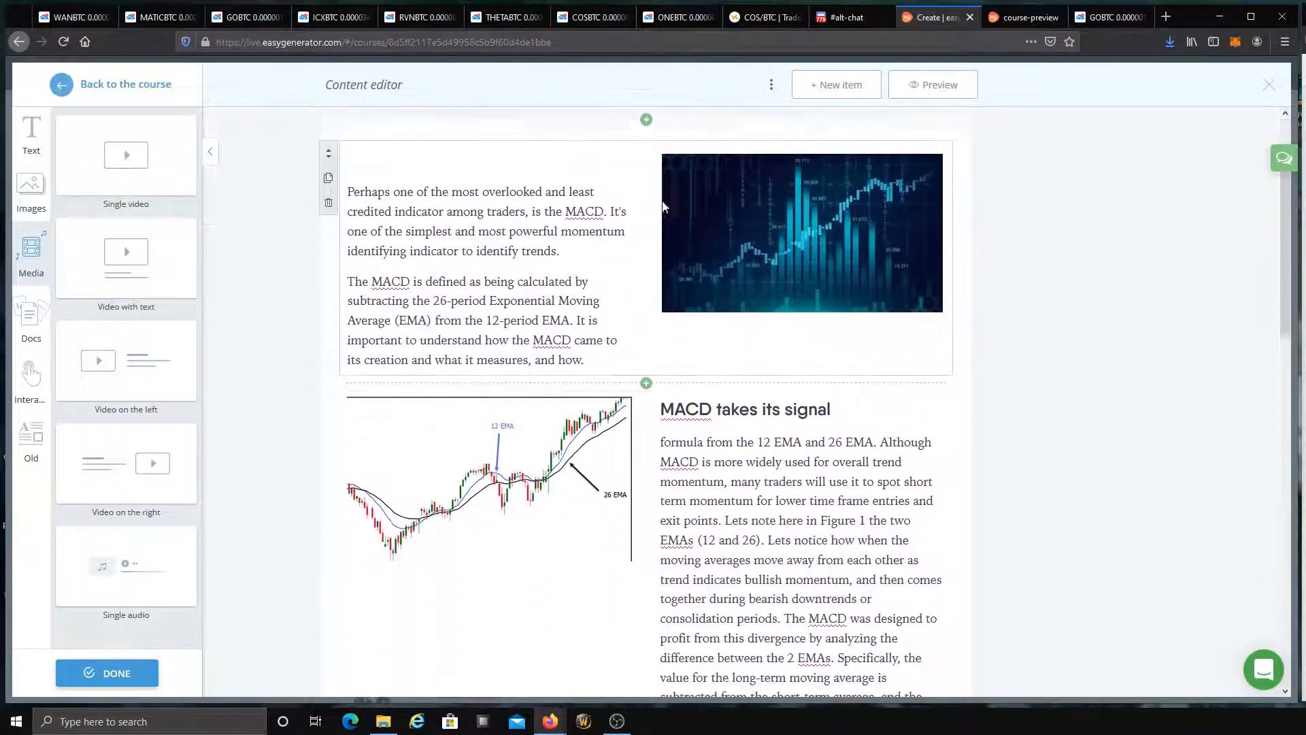
pyautogui.scroll(-10, 714, 328)
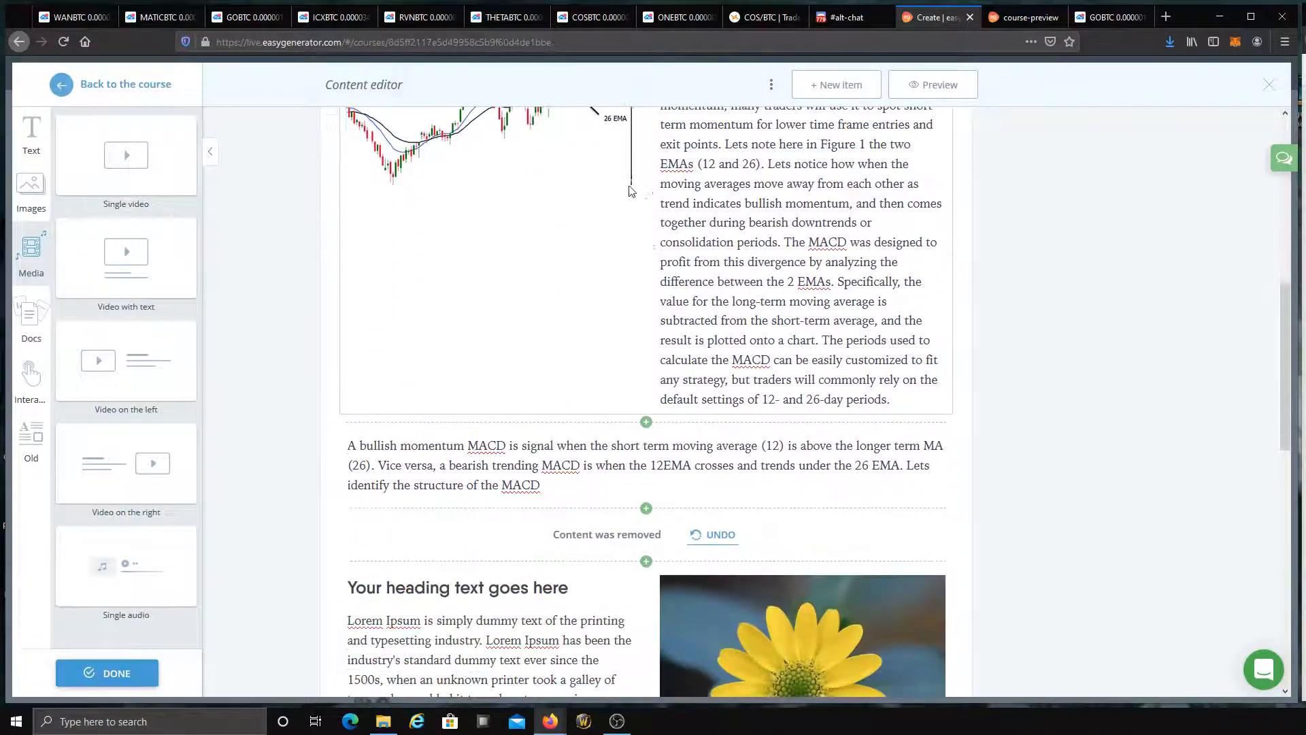
pyautogui.scroll(-1, 550, 552)
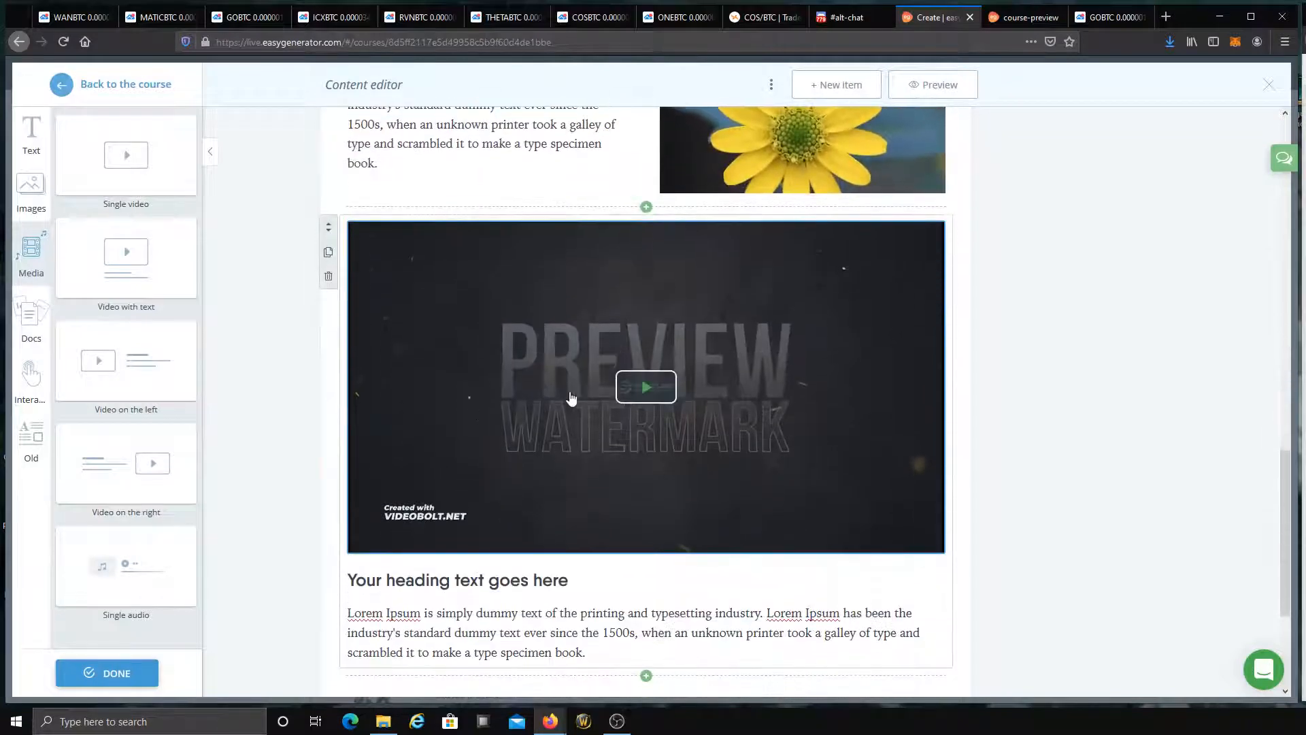
pyautogui.click(637, 385)
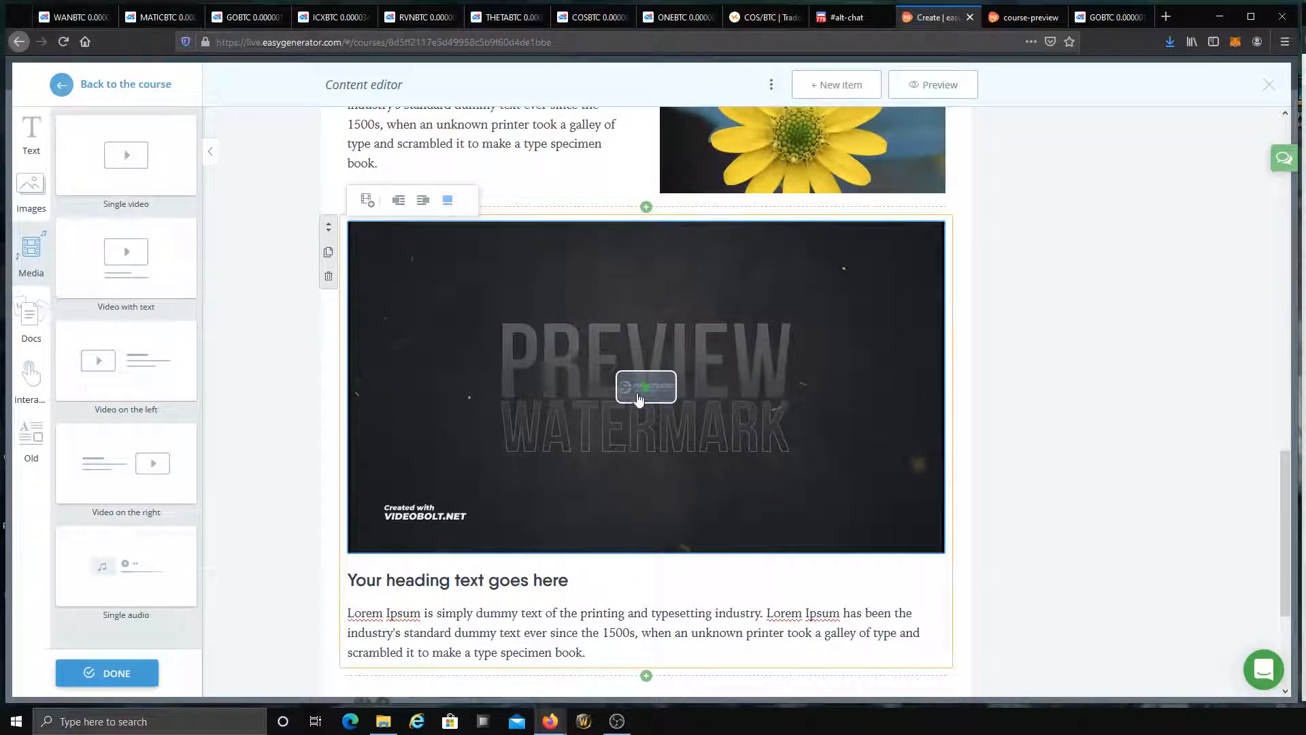
pyautogui.click(638, 394)
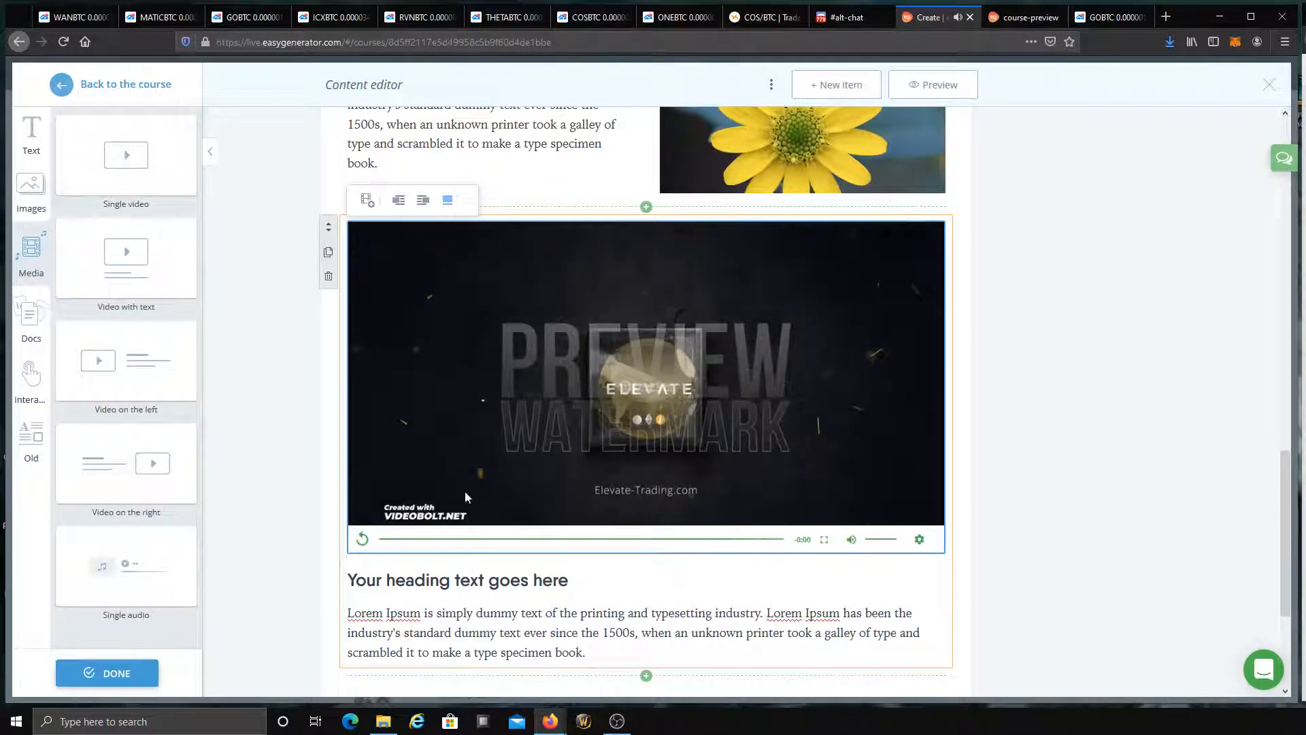
# Step: Look over the Intro to MACD content and delete the video block below the flower image block
pyautogui.scroll(15, 977, 432)
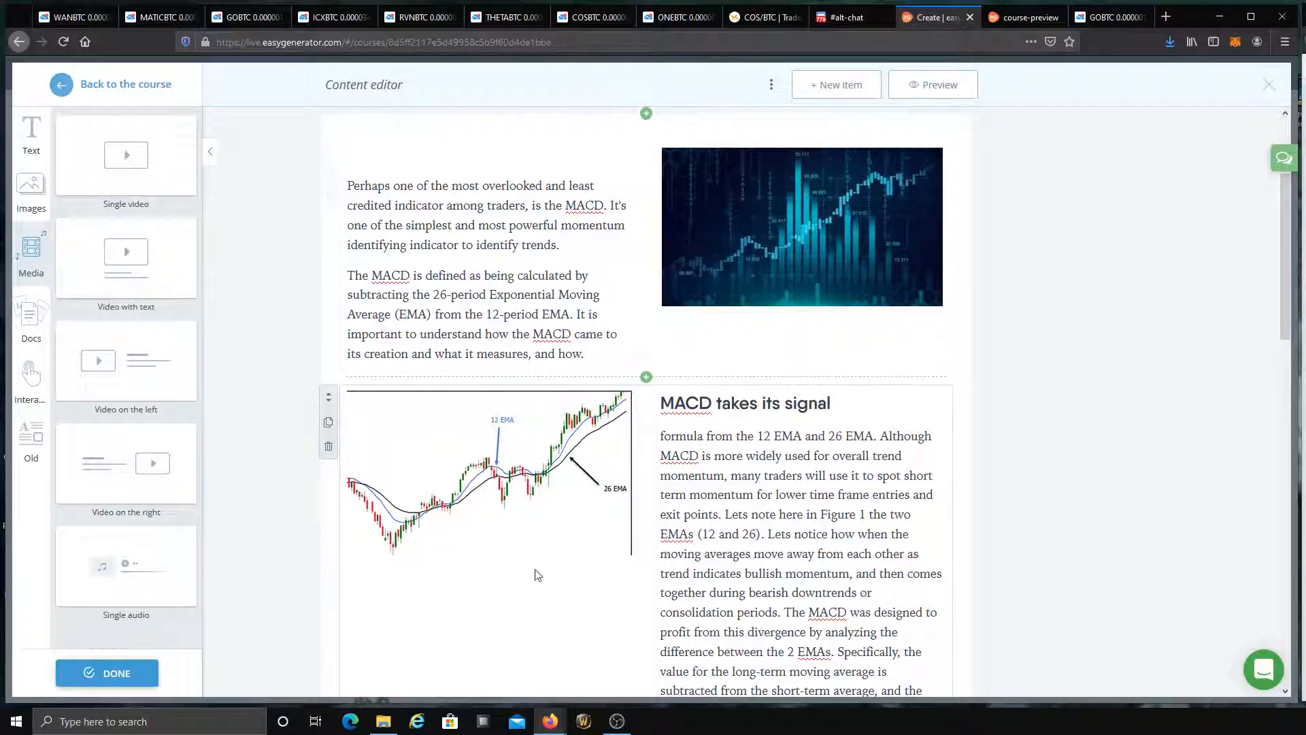
pyautogui.scroll(-3, 548, 426)
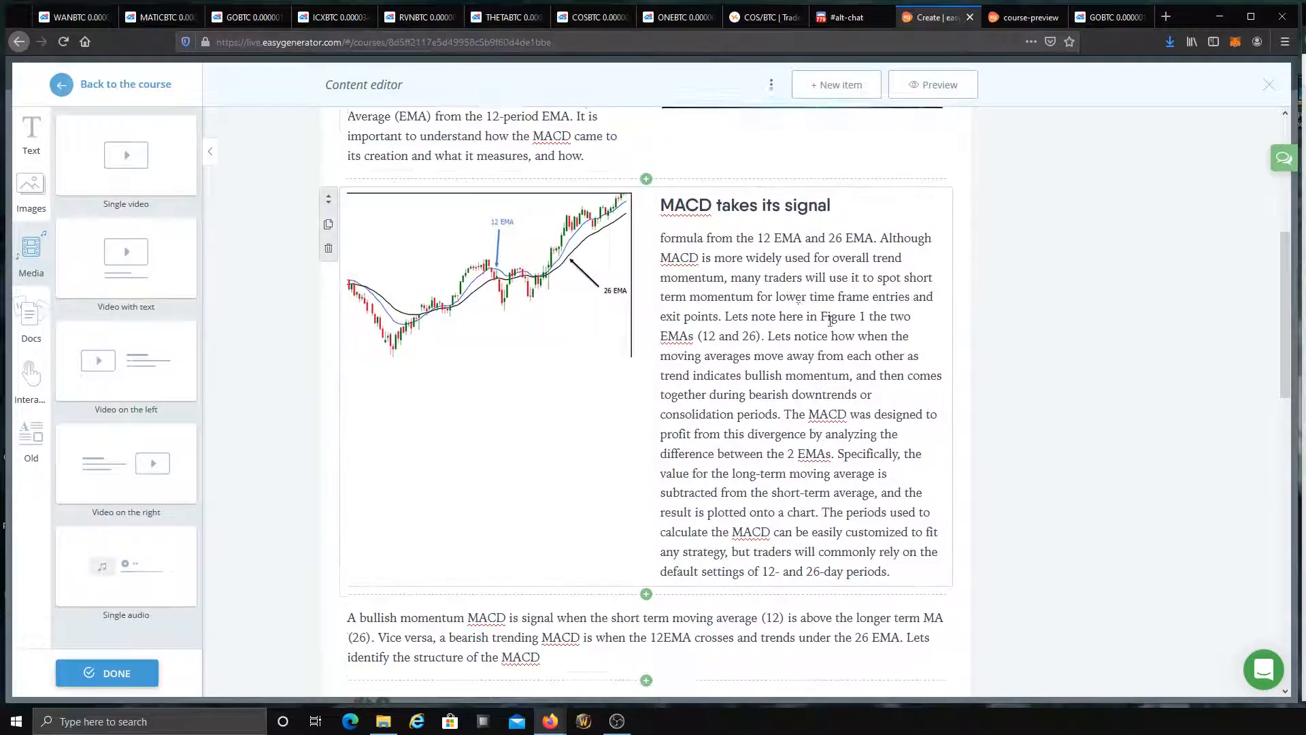
pyautogui.scroll(-3, 612, 204)
pyautogui.scroll(-6, 665, 387)
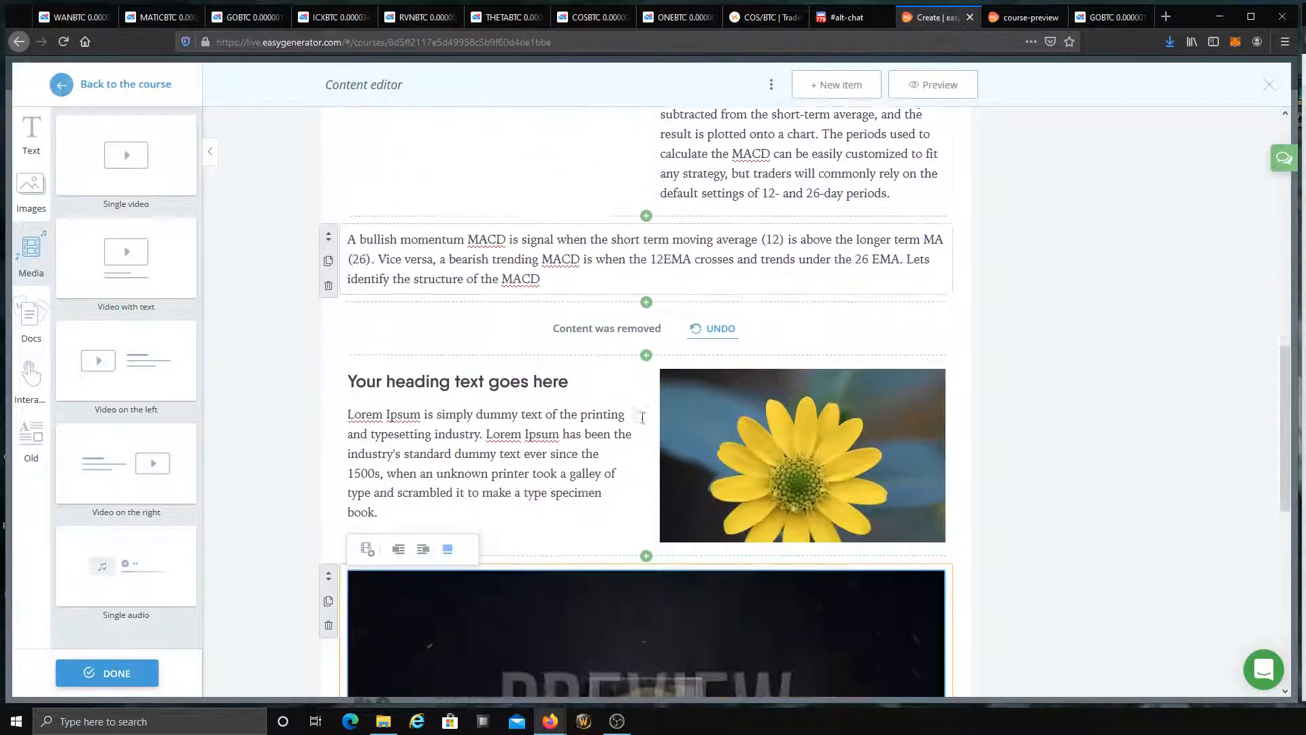
pyautogui.scroll(-3, 683, 449)
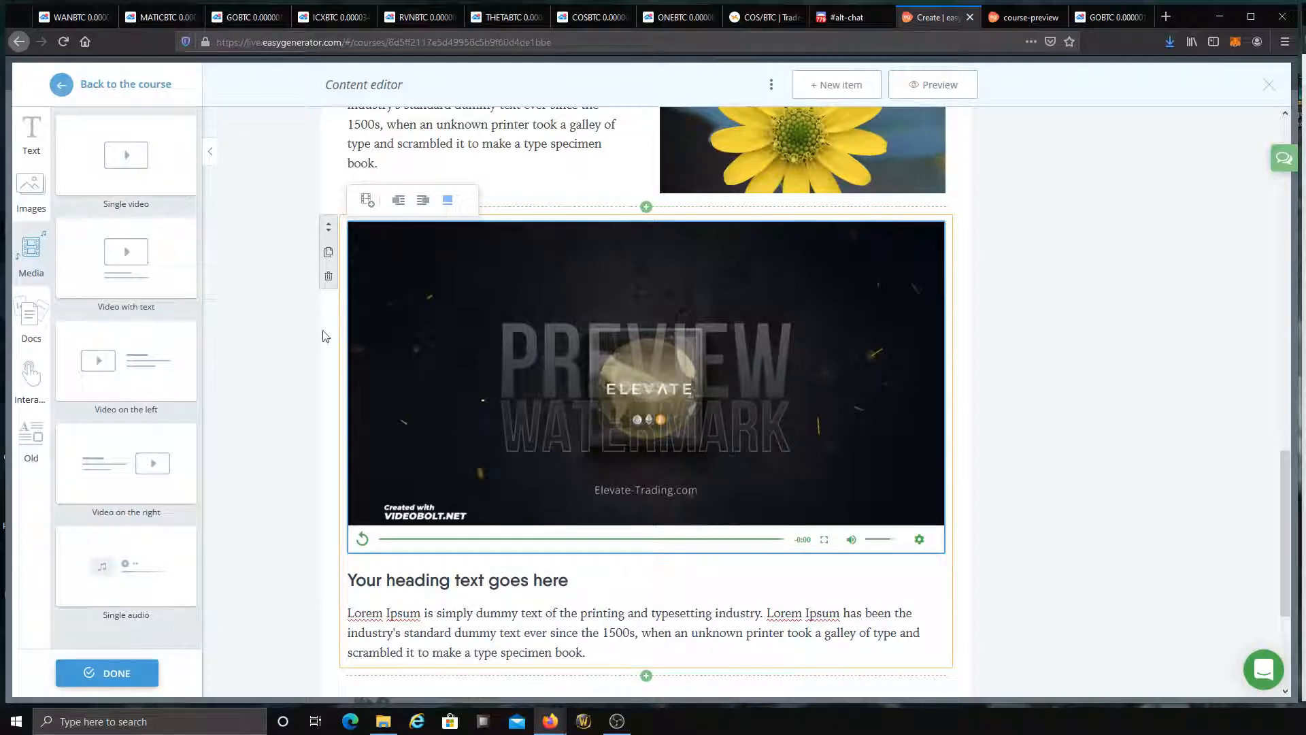
pyautogui.click(328, 276)
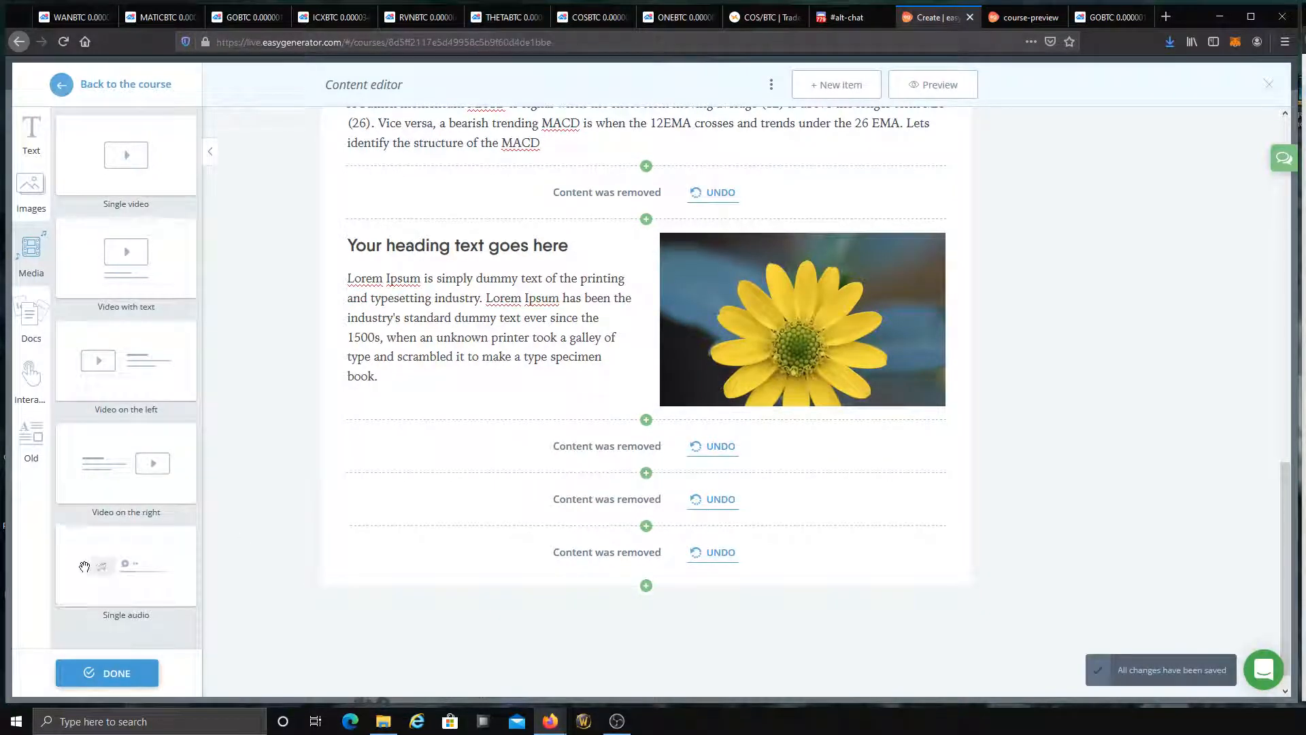
# Step: Try a Single audio block below the flower image block and remove it again
pyautogui.moveTo(85, 567); pyautogui.dragTo(380, 461)
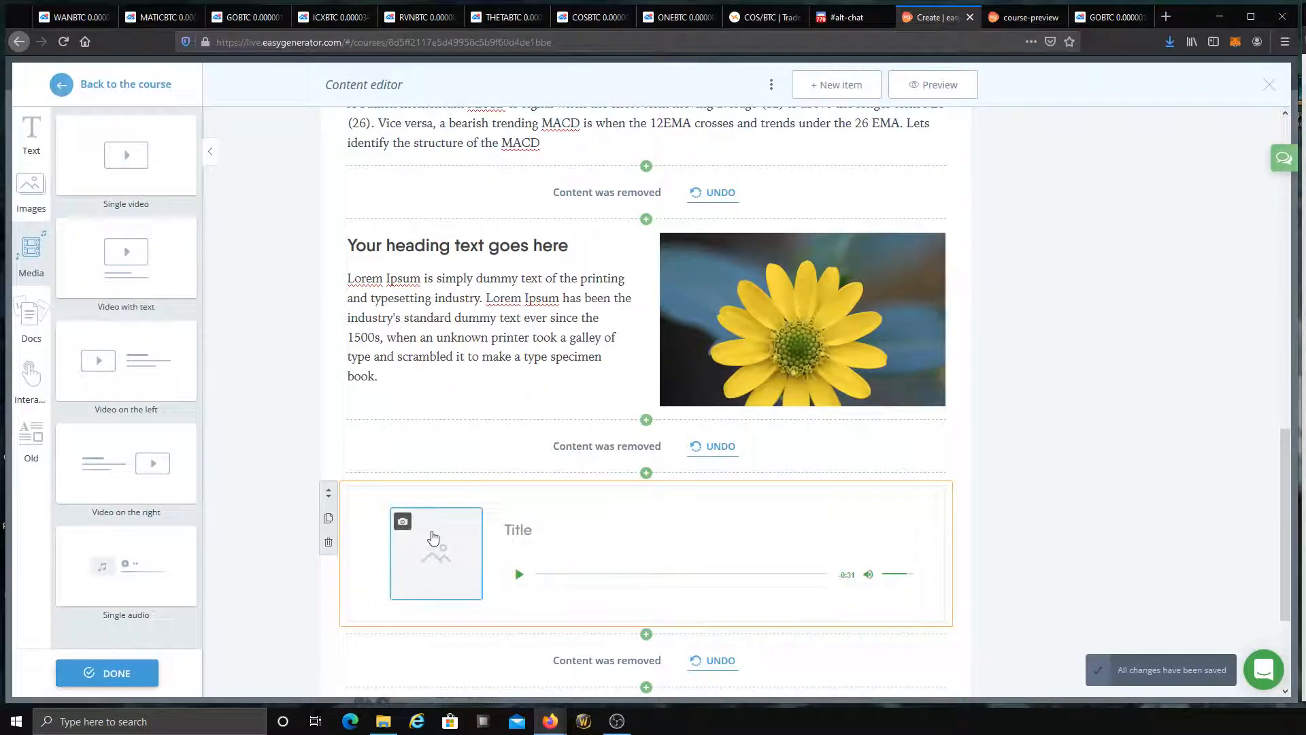
pyautogui.scroll(15, 433, 539)
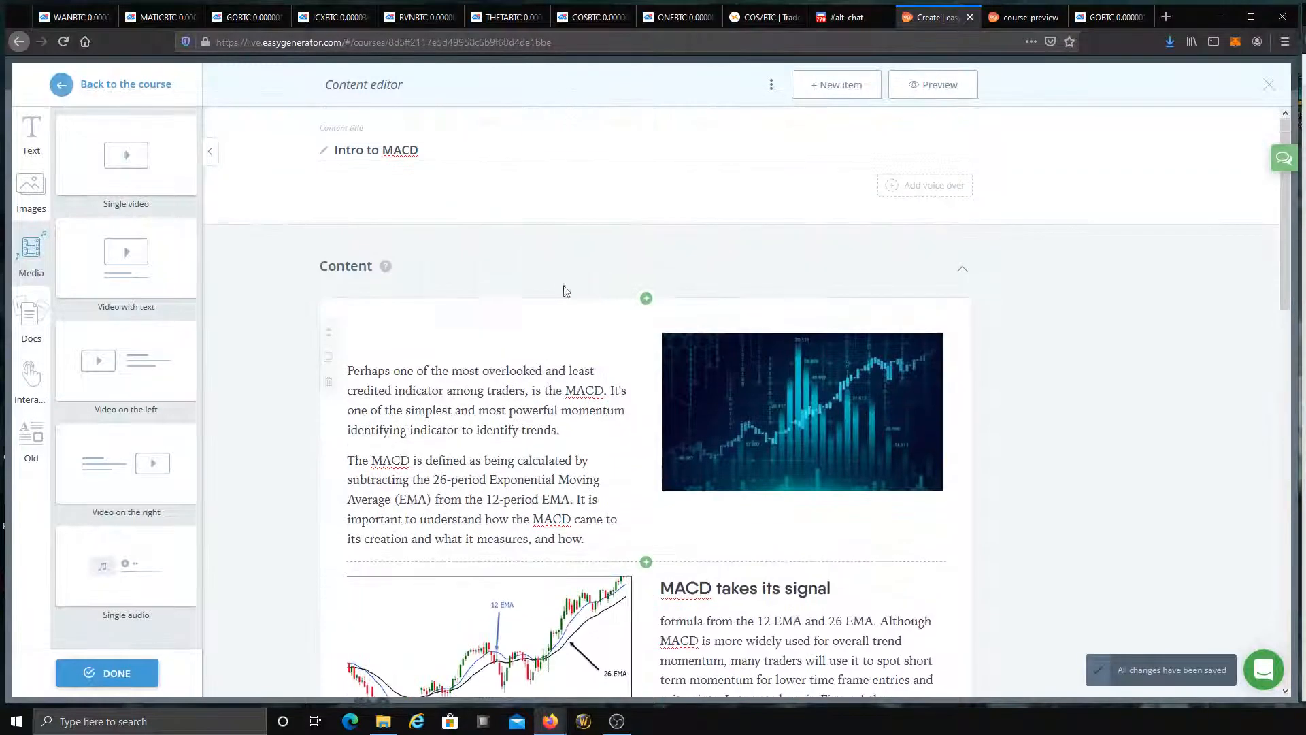
pyautogui.scroll(-5, 365, 355)
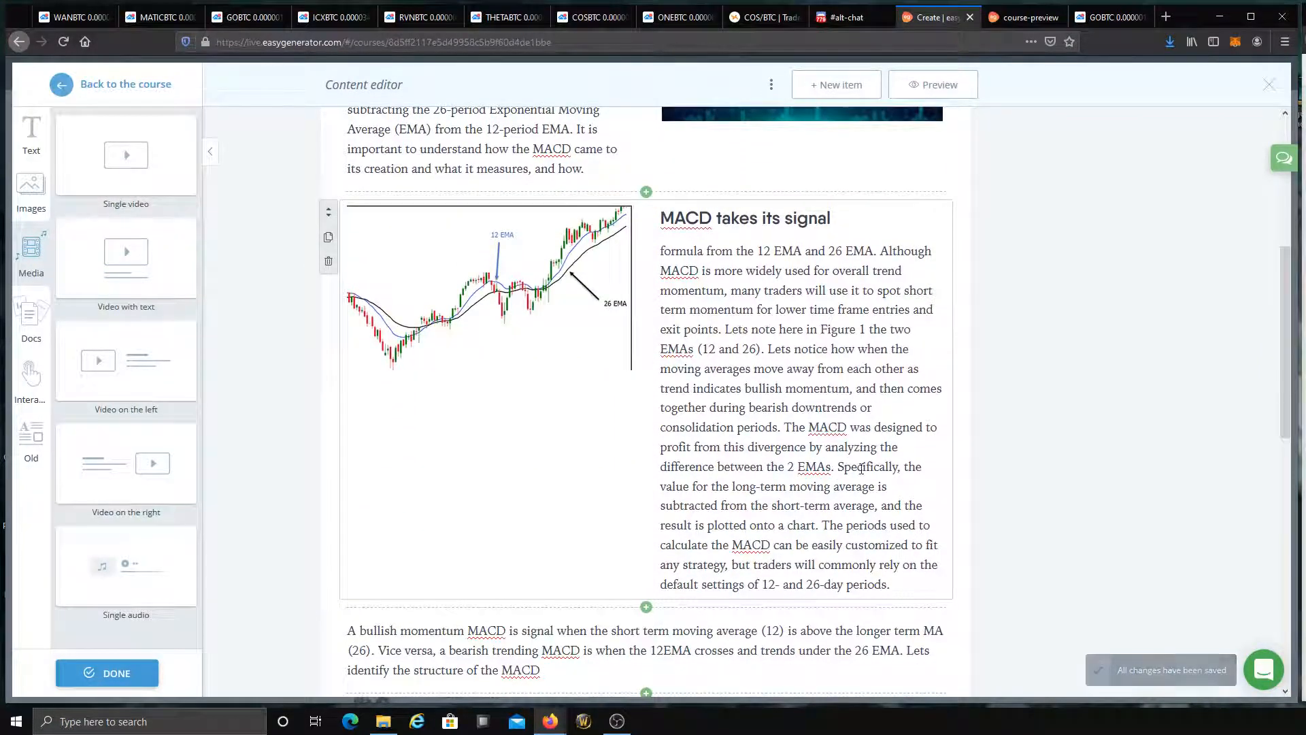
pyautogui.scroll(-2, 863, 466)
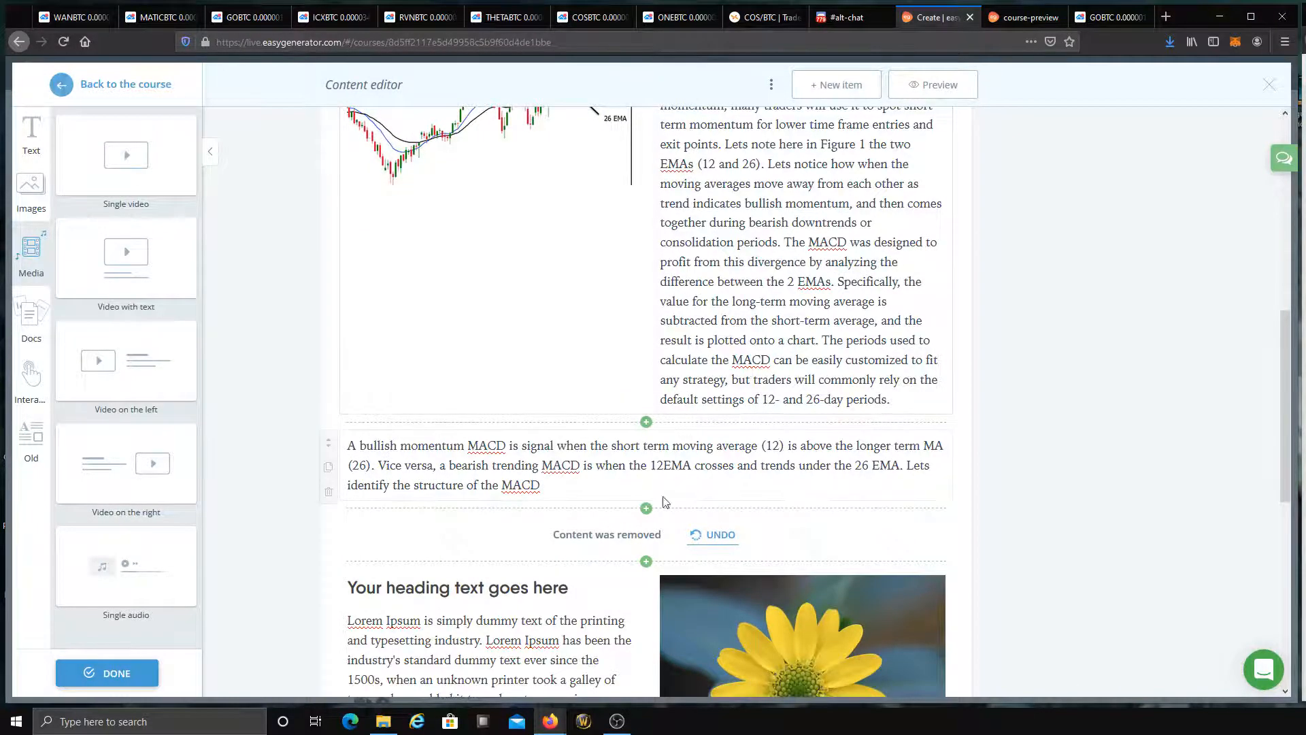
pyautogui.scroll(-5, 691, 458)
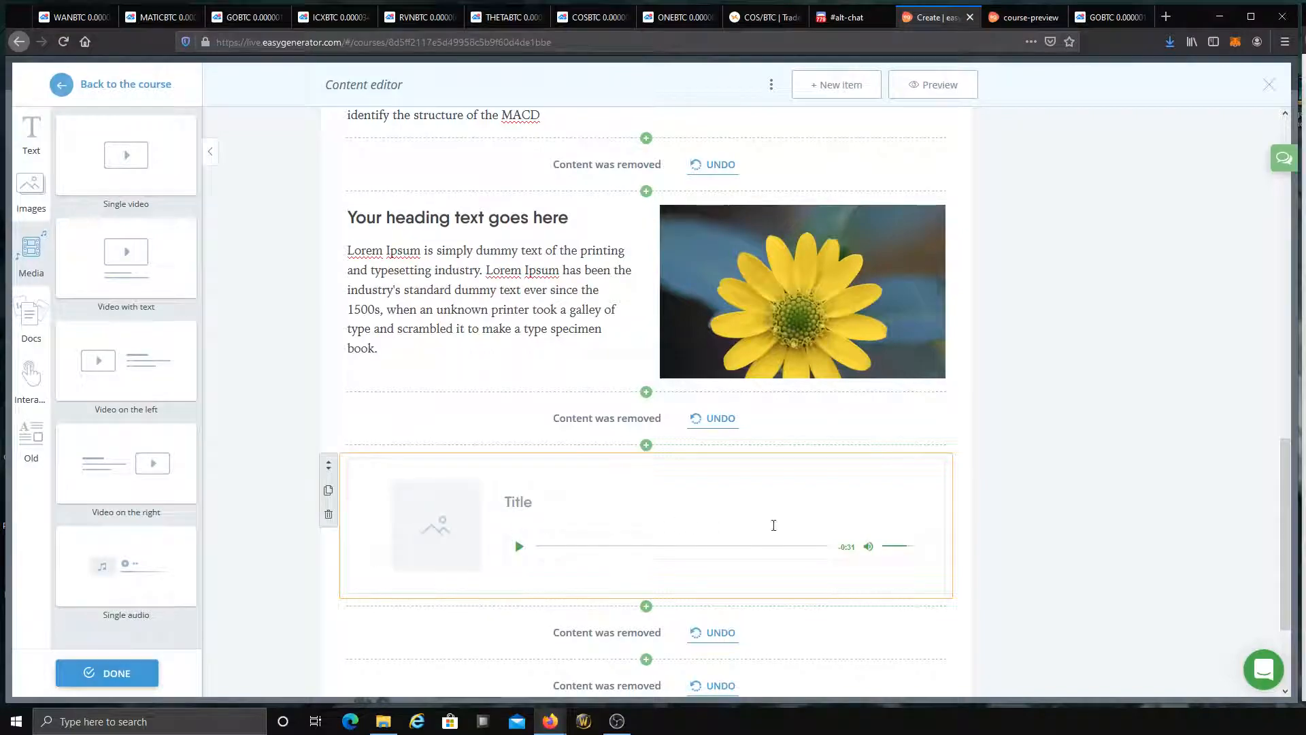
pyautogui.scroll(10, 835, 550)
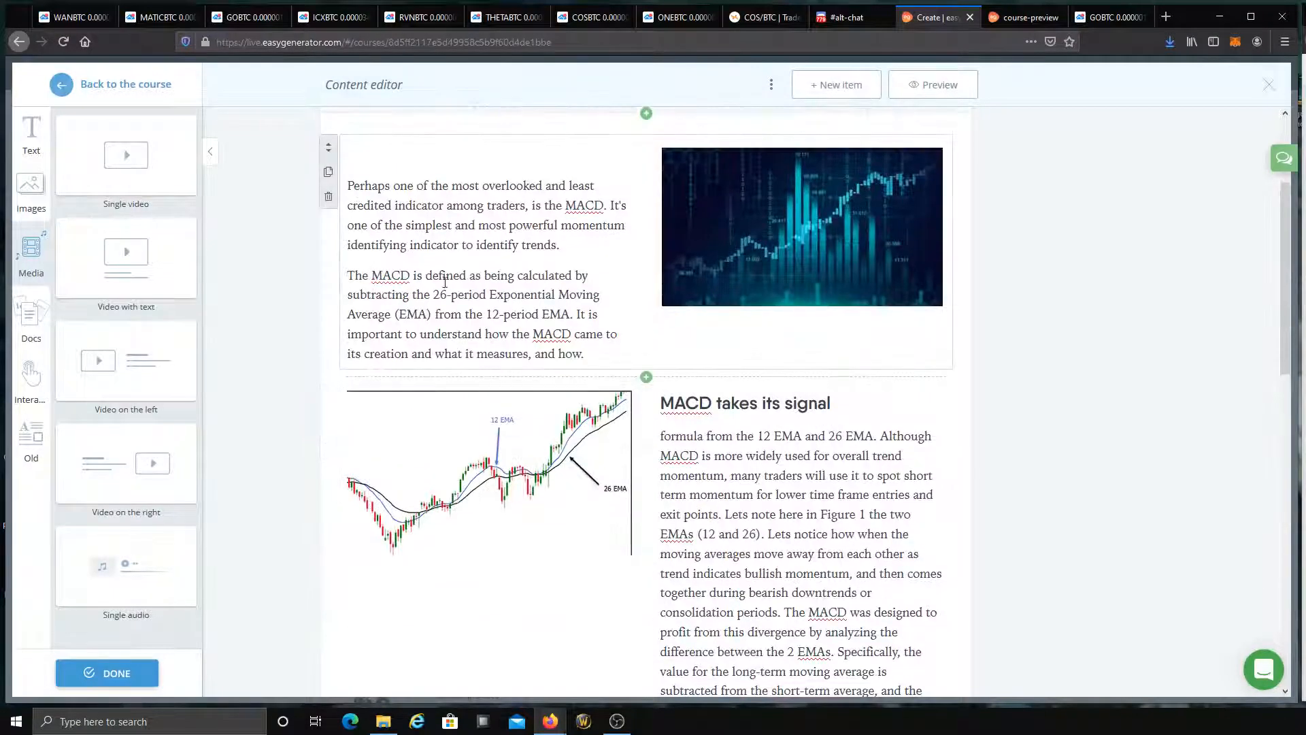
pyautogui.scroll(-10, 386, 509)
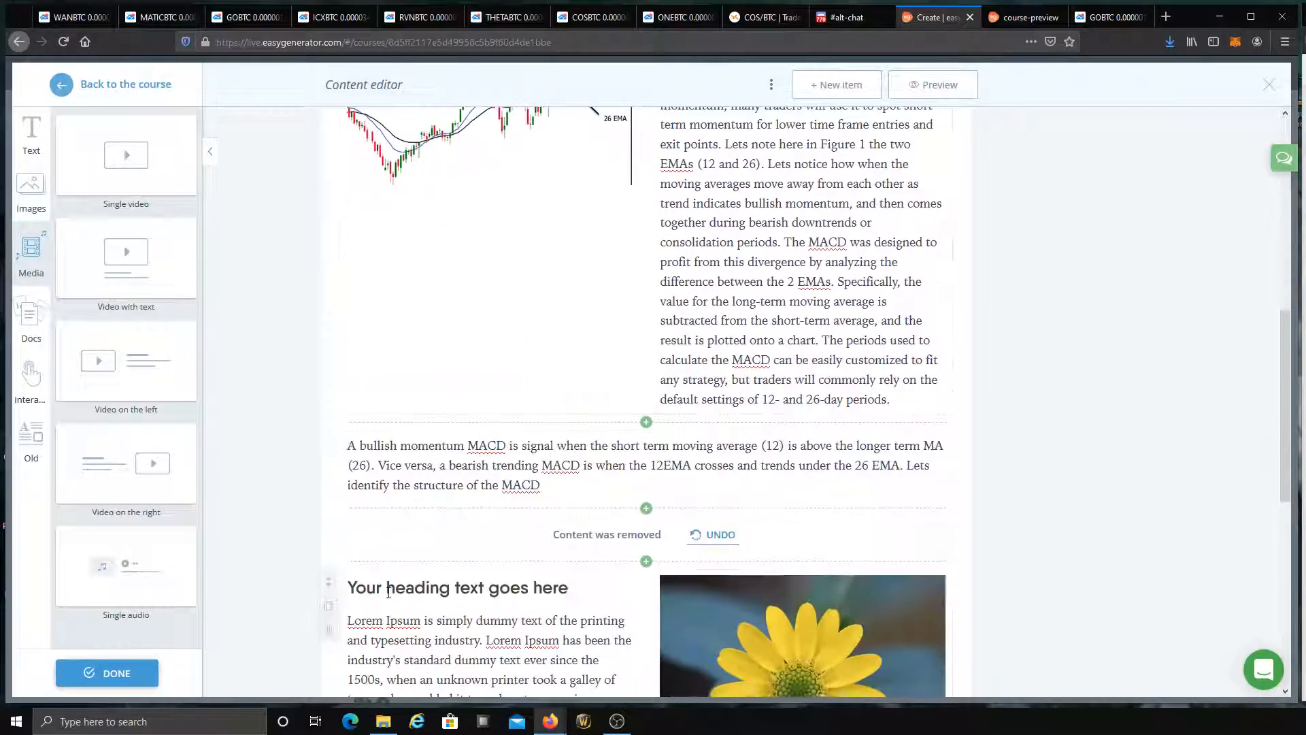
pyautogui.click(329, 514)
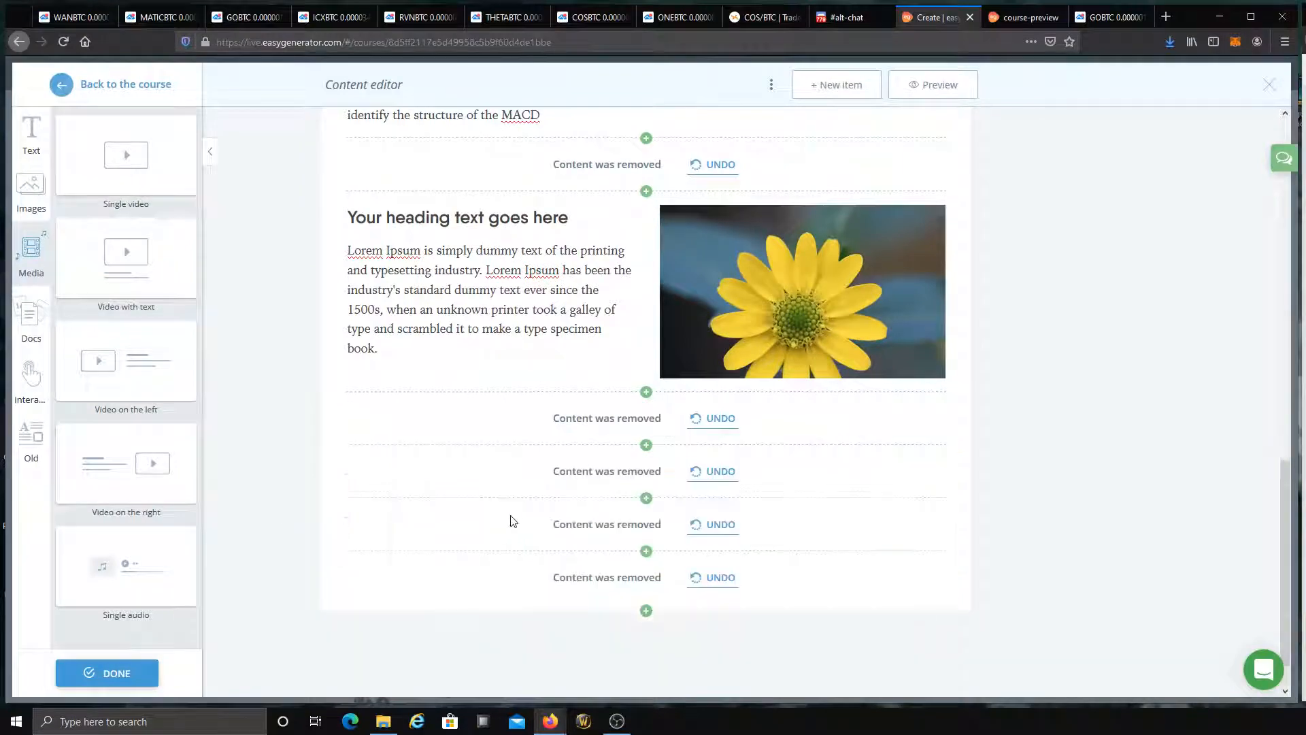
# Step: Leave the Intro to MACD content and return to the course's section overview
pyautogui.scroll(10, 528, 388)
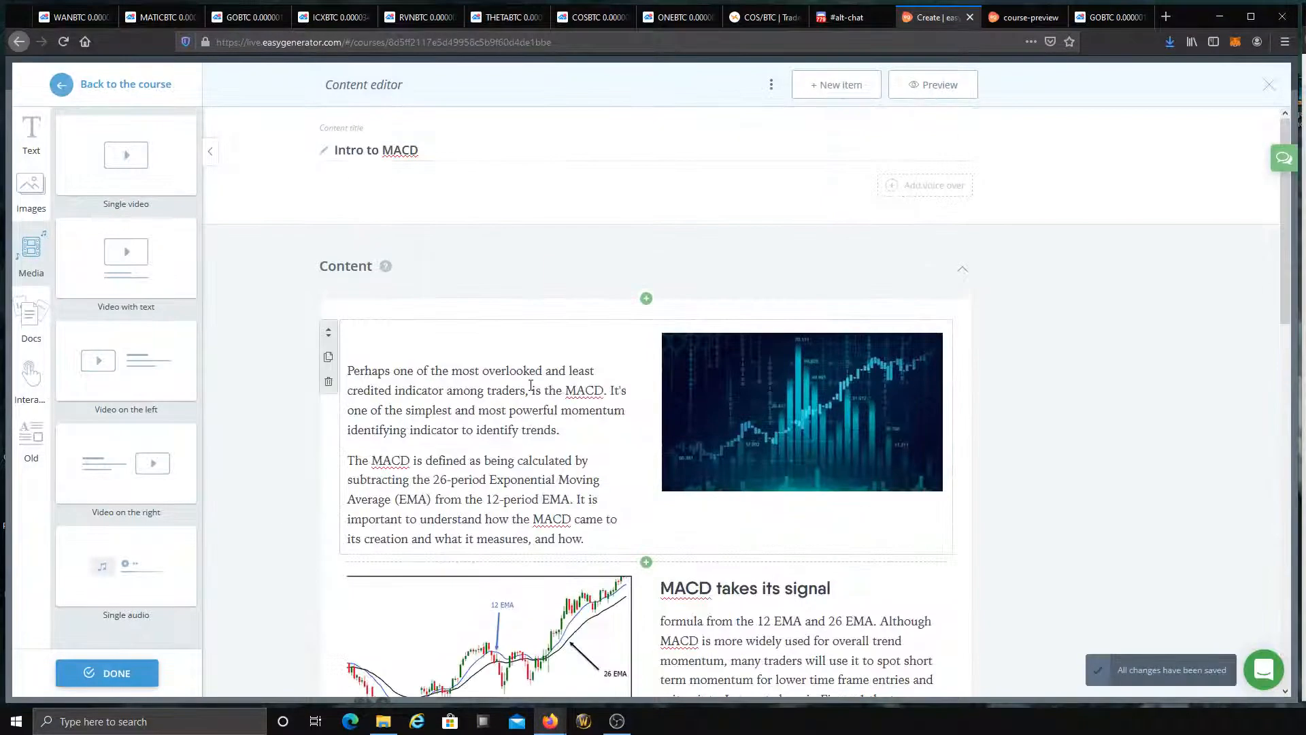
pyautogui.click(113, 87)
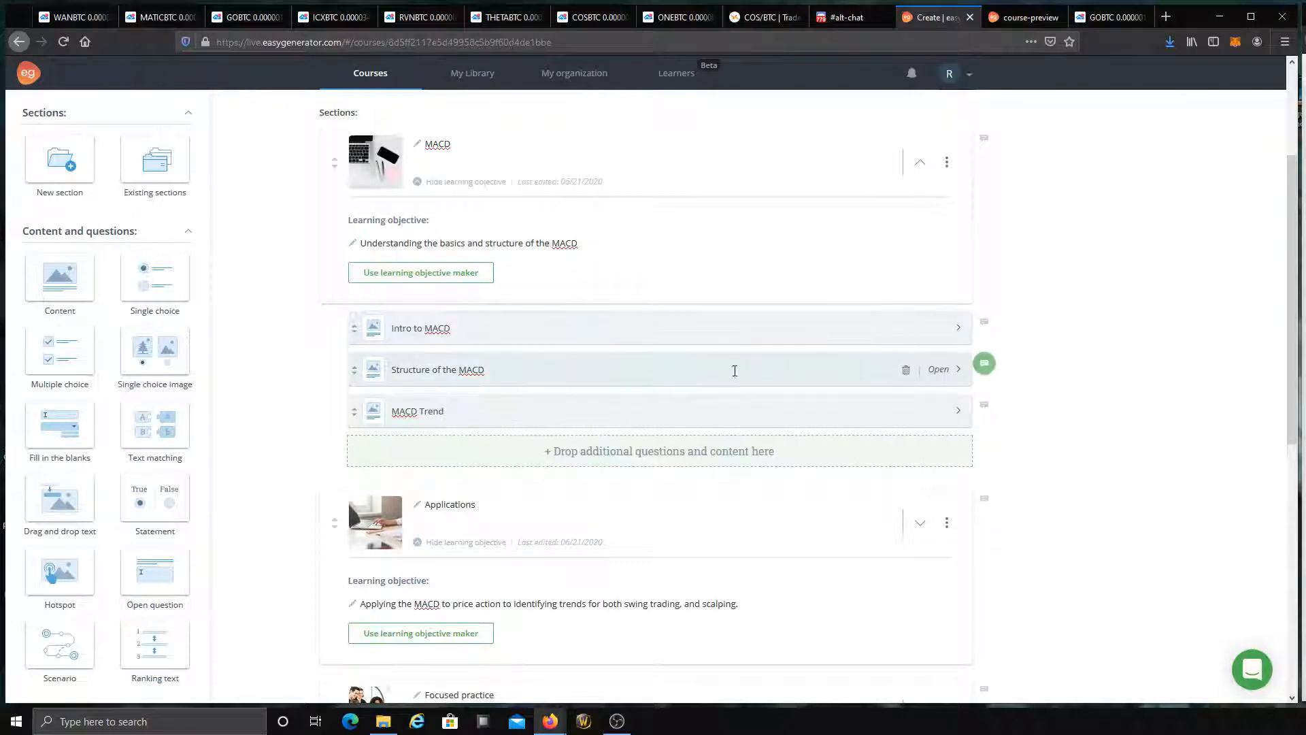
# Step: Open the Structure of the MACD content and look through its text and image blocks down to the last Histogram block
pyautogui.click(936, 369)
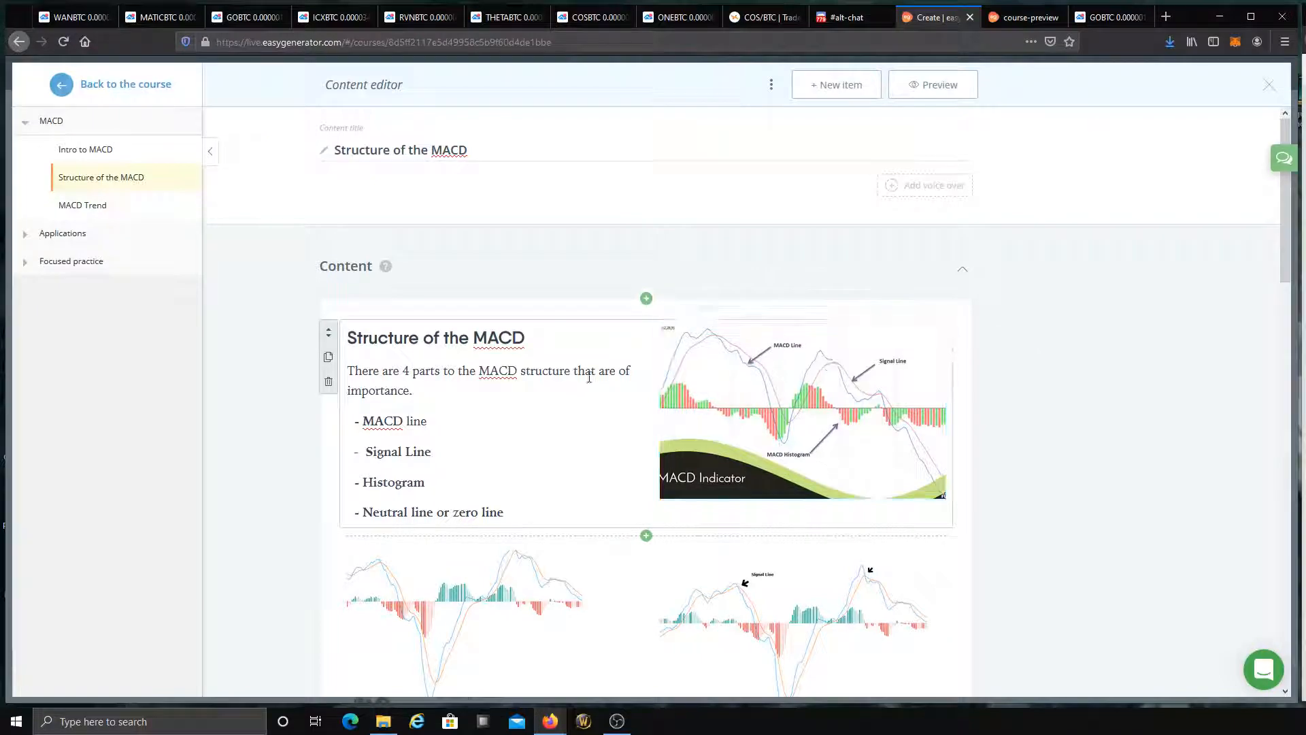
pyautogui.scroll(-3, 616, 421)
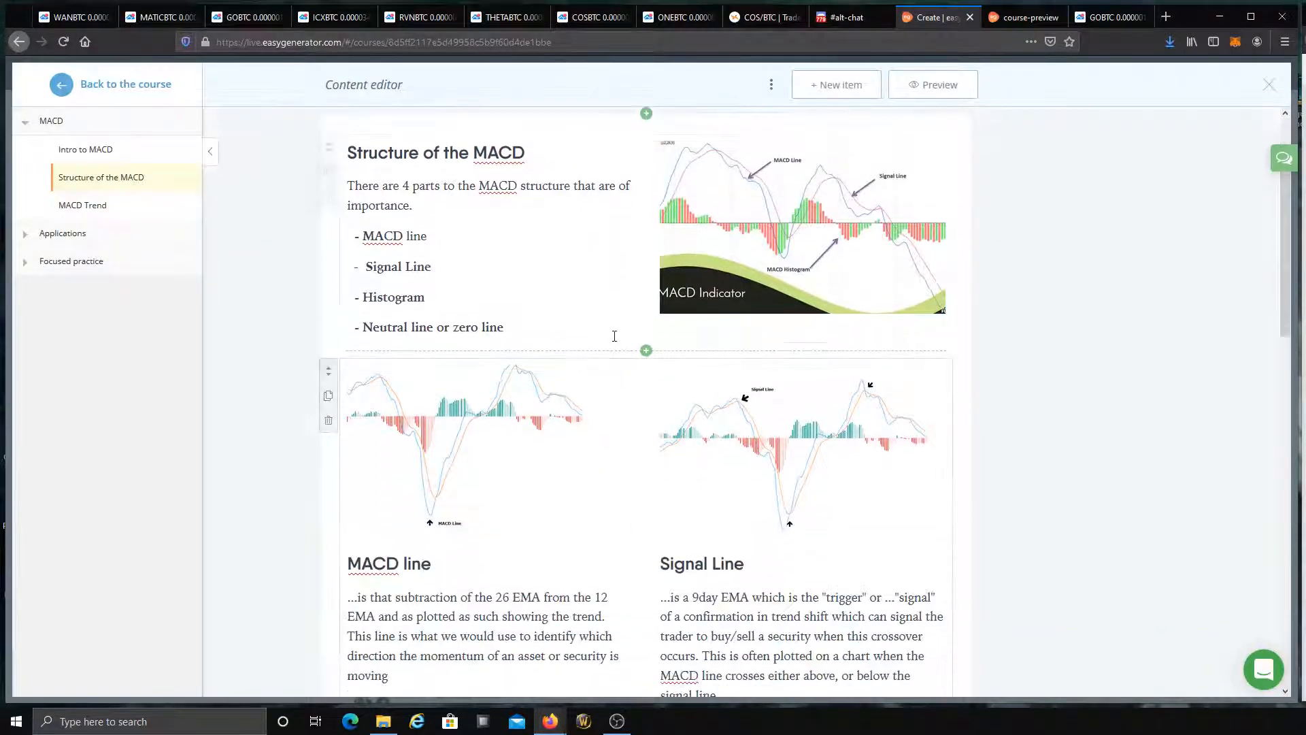
pyautogui.scroll(-13, 614, 336)
pyautogui.scroll(5, 665, 408)
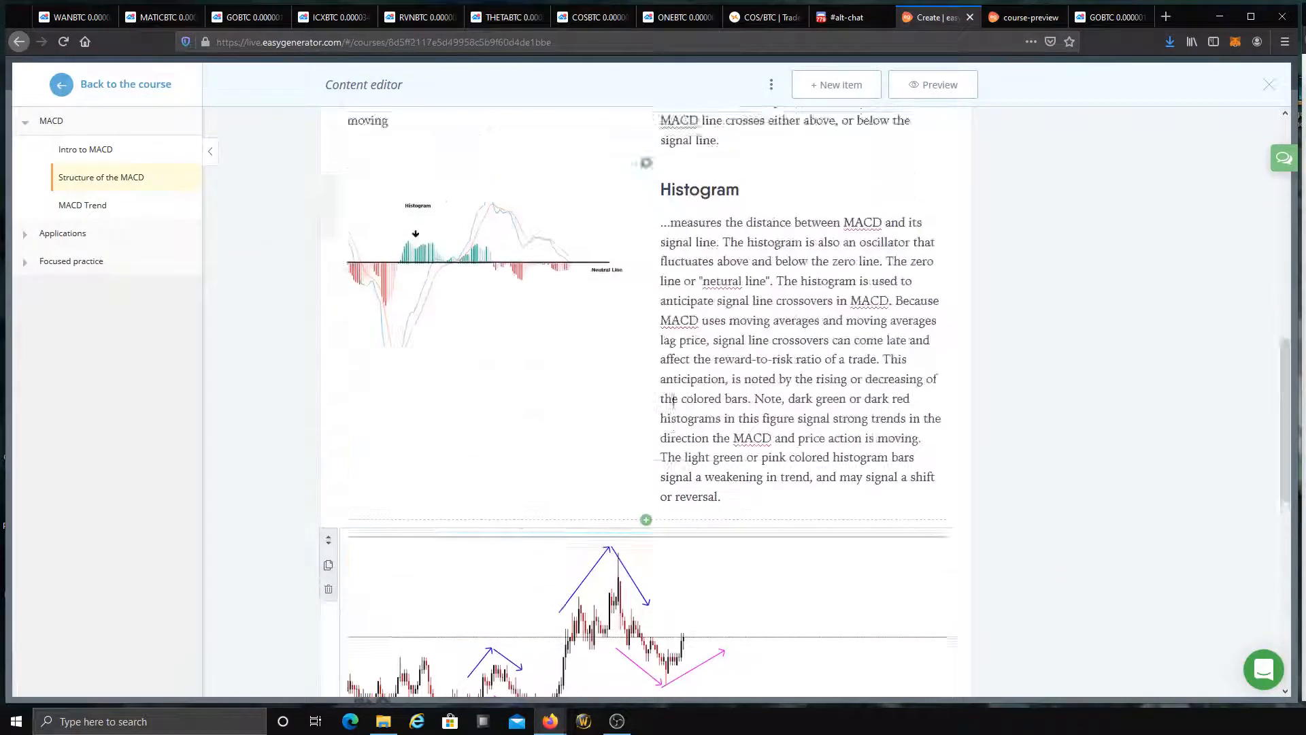
pyautogui.scroll(5, 670, 398)
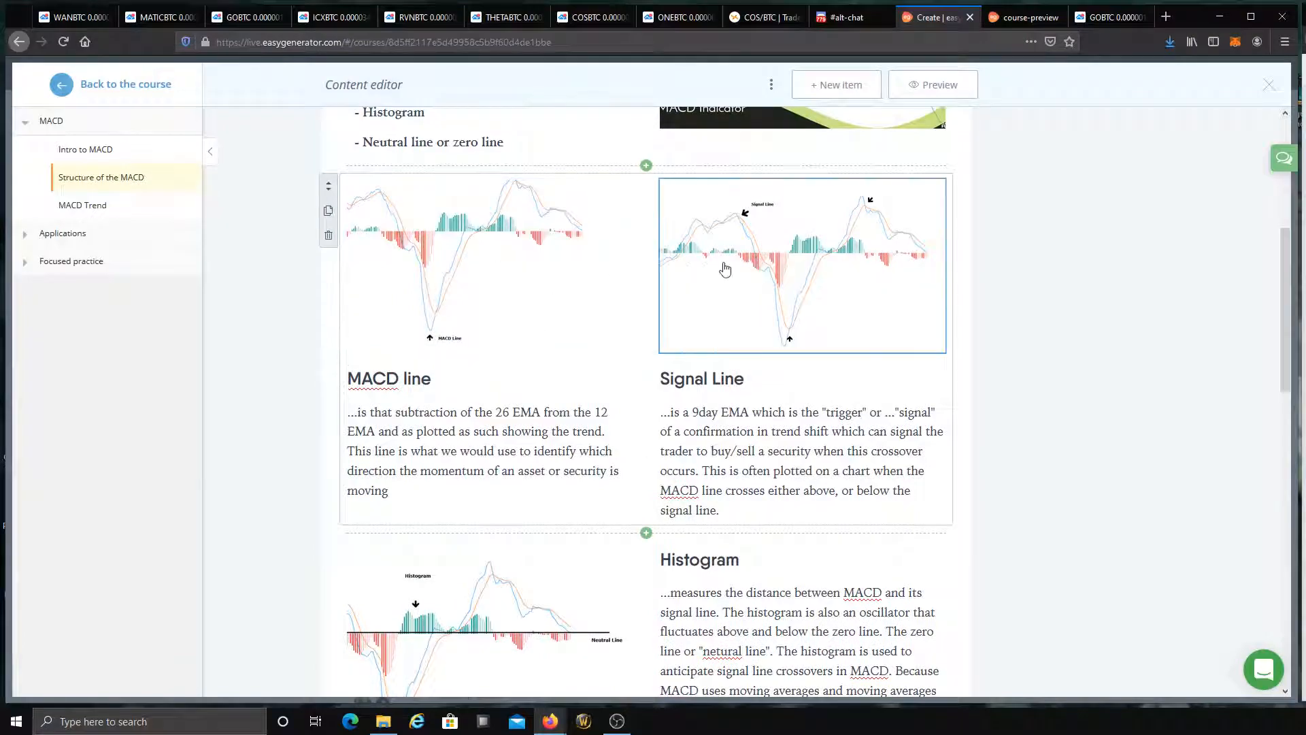
pyautogui.scroll(-8, 487, 454)
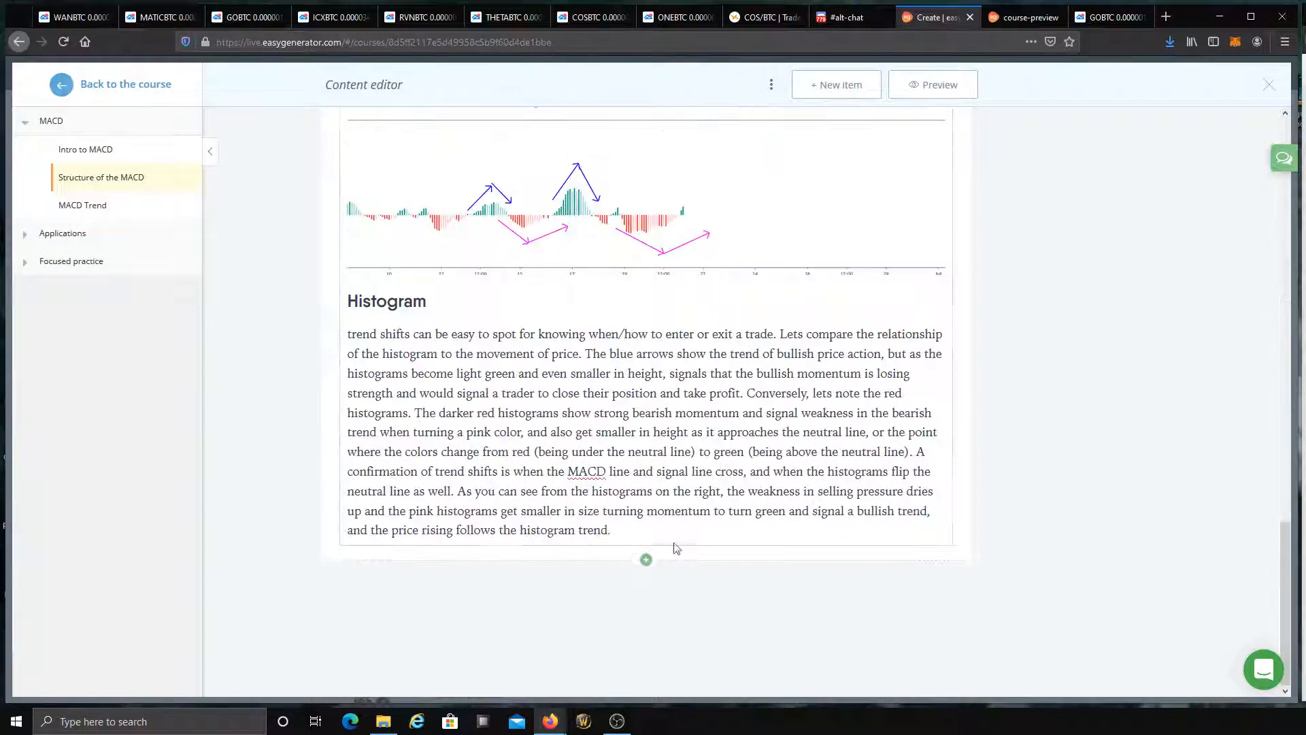
# Step: Show the available image block layouts, compare them with the blocks in Structure of the MACD, and return to the course overview
pyautogui.click(646, 559)
pyautogui.scroll(10, 583, 429)
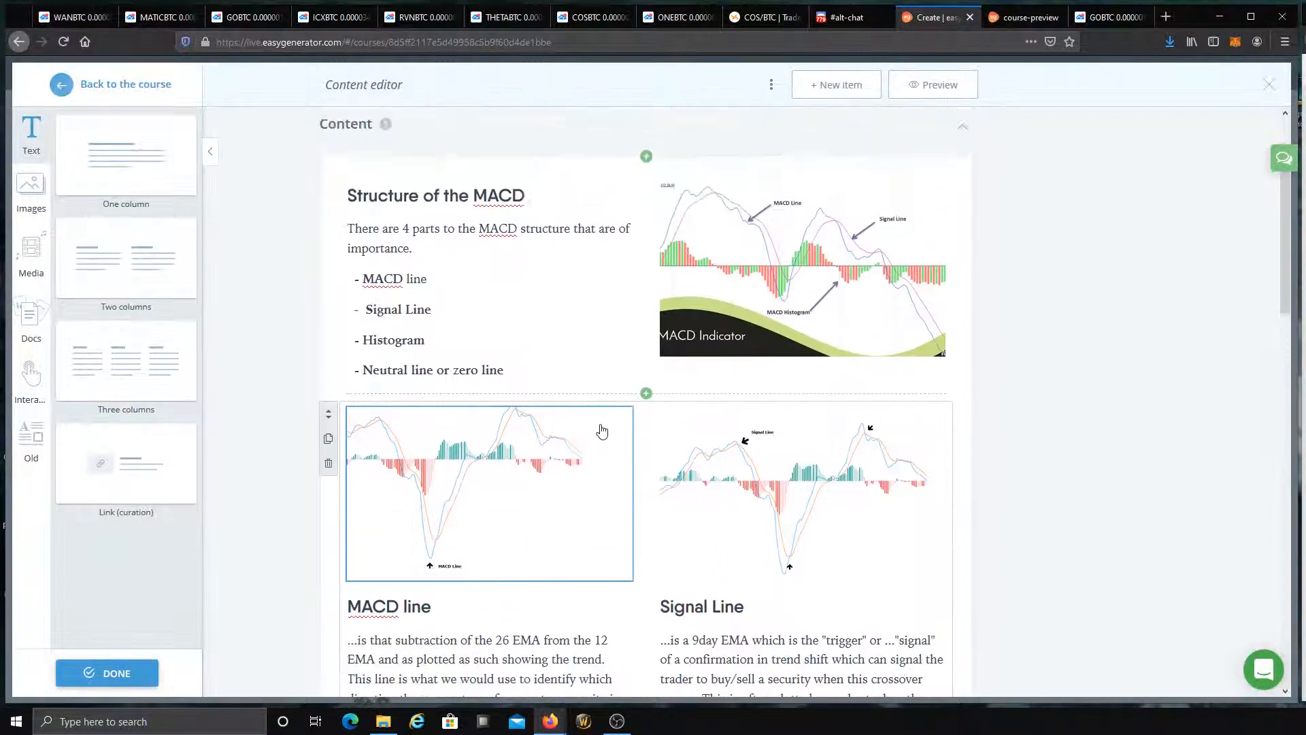
pyautogui.scroll(-2, 601, 431)
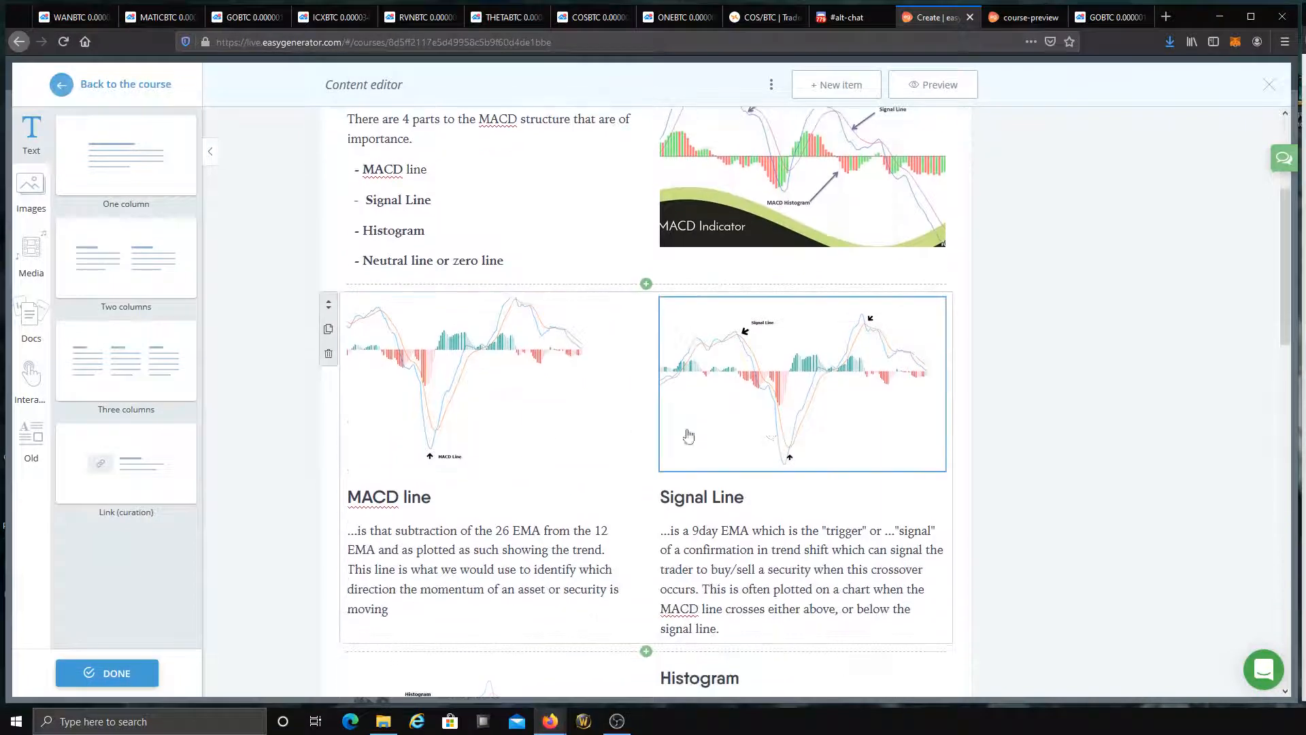
pyautogui.click(19, 204)
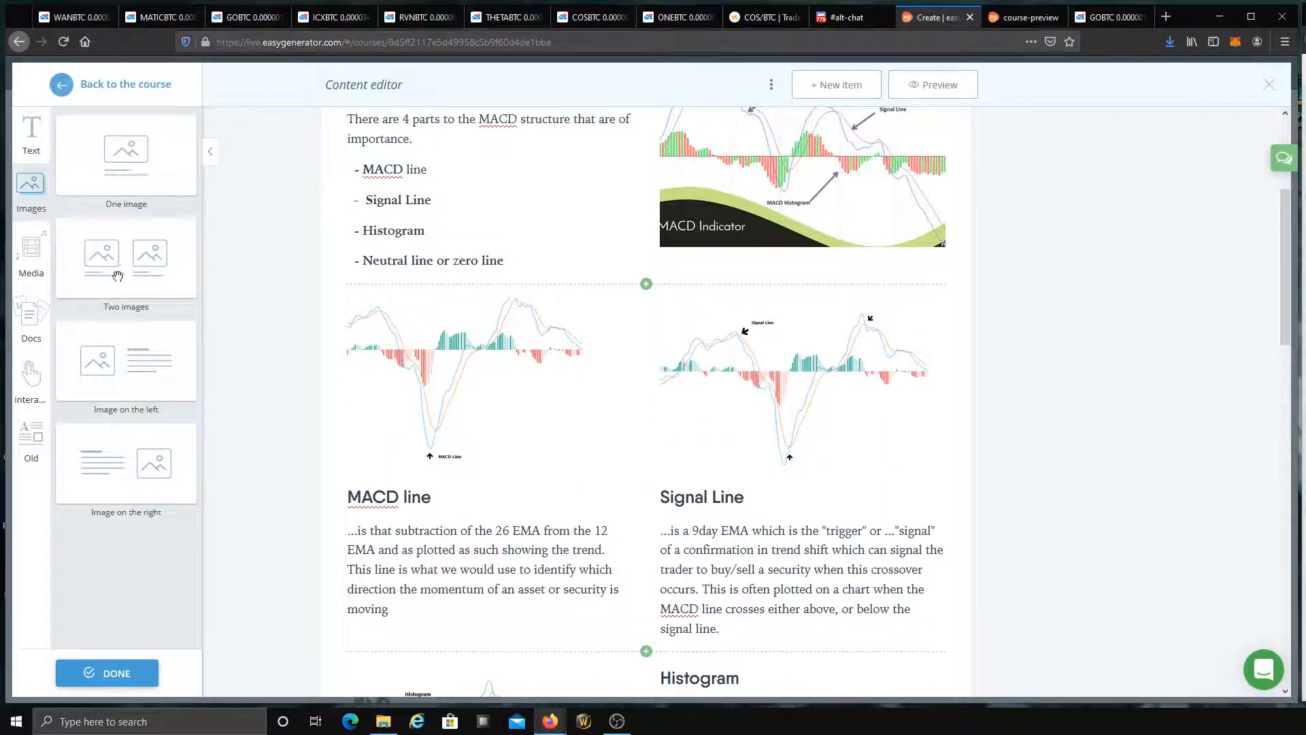
pyautogui.scroll(-3, 507, 451)
pyautogui.scroll(3, 469, 430)
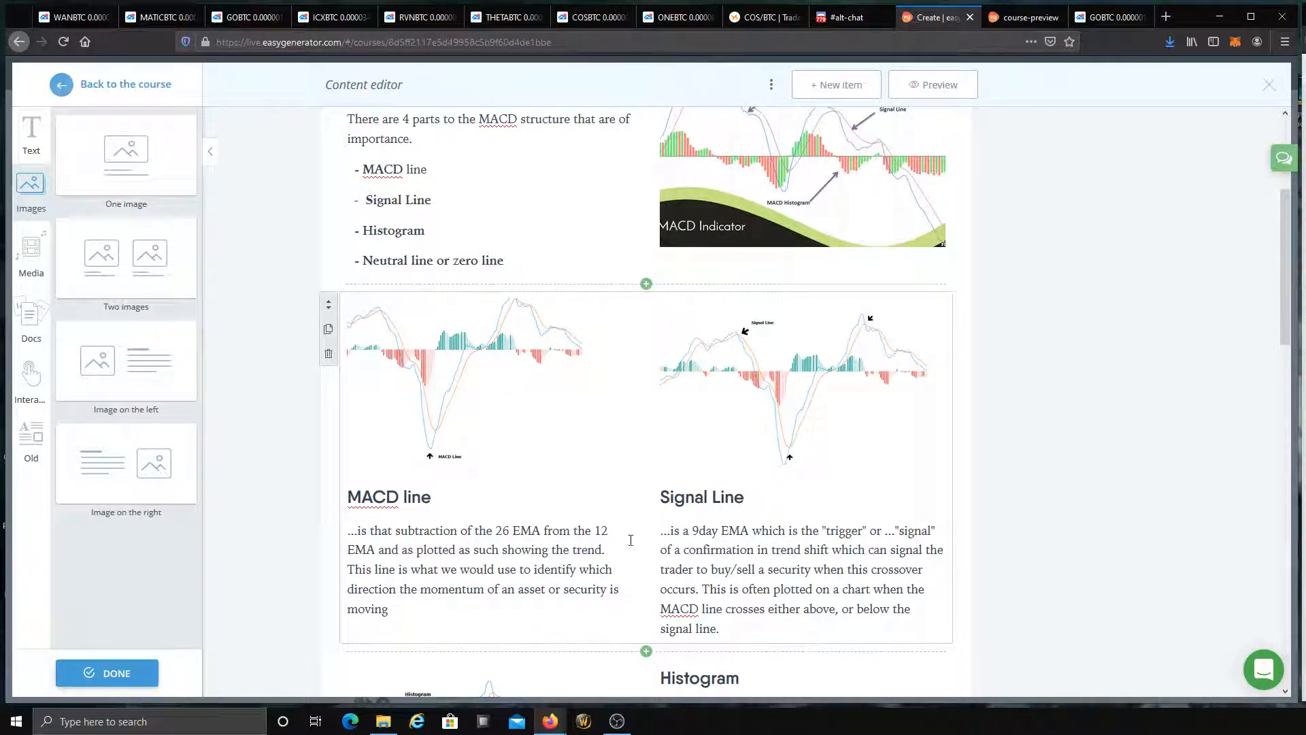
pyautogui.scroll(-5, 589, 414)
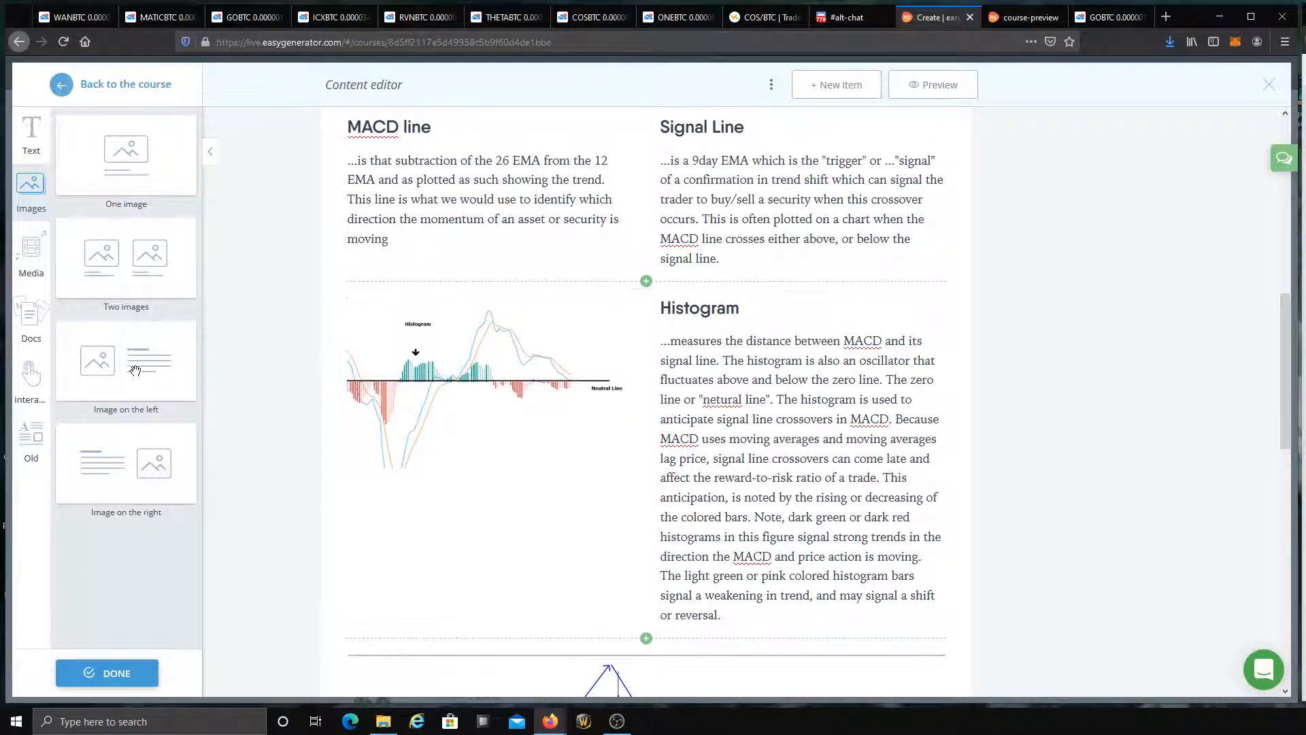
pyautogui.scroll(-8, 695, 376)
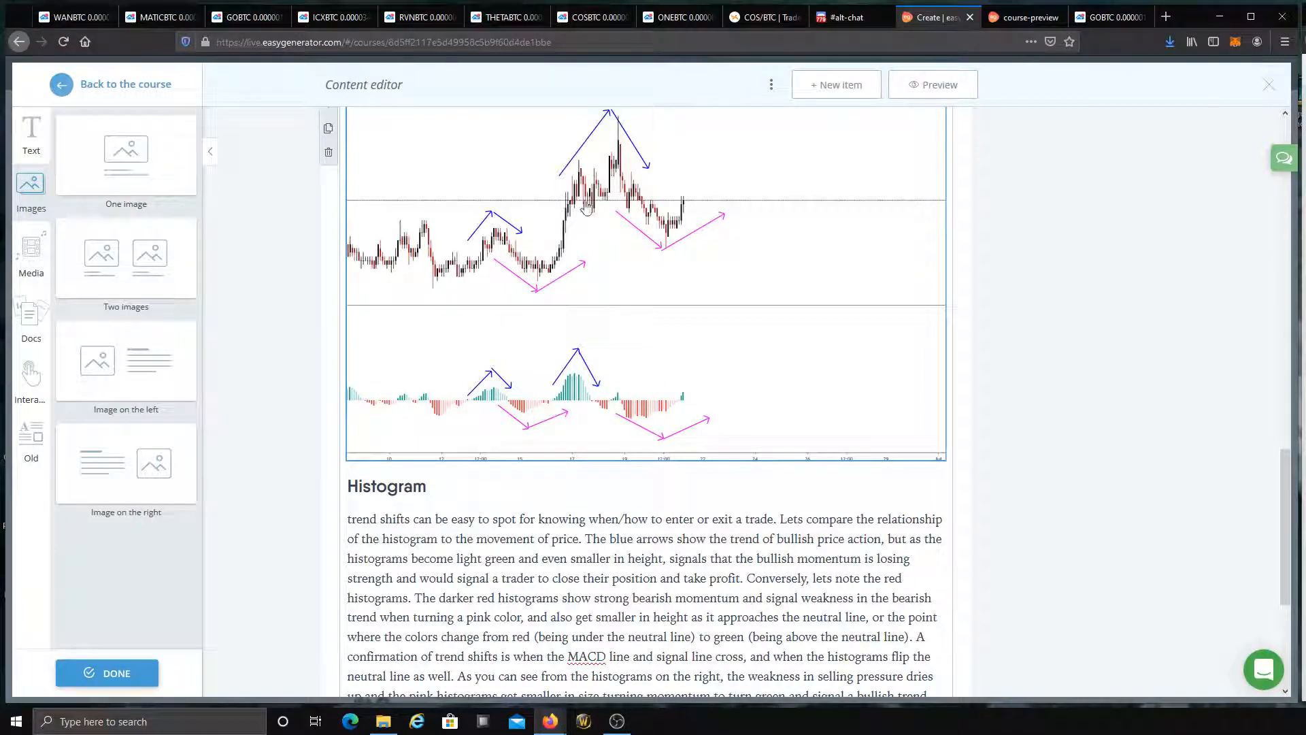
pyautogui.scroll(-3, 537, 350)
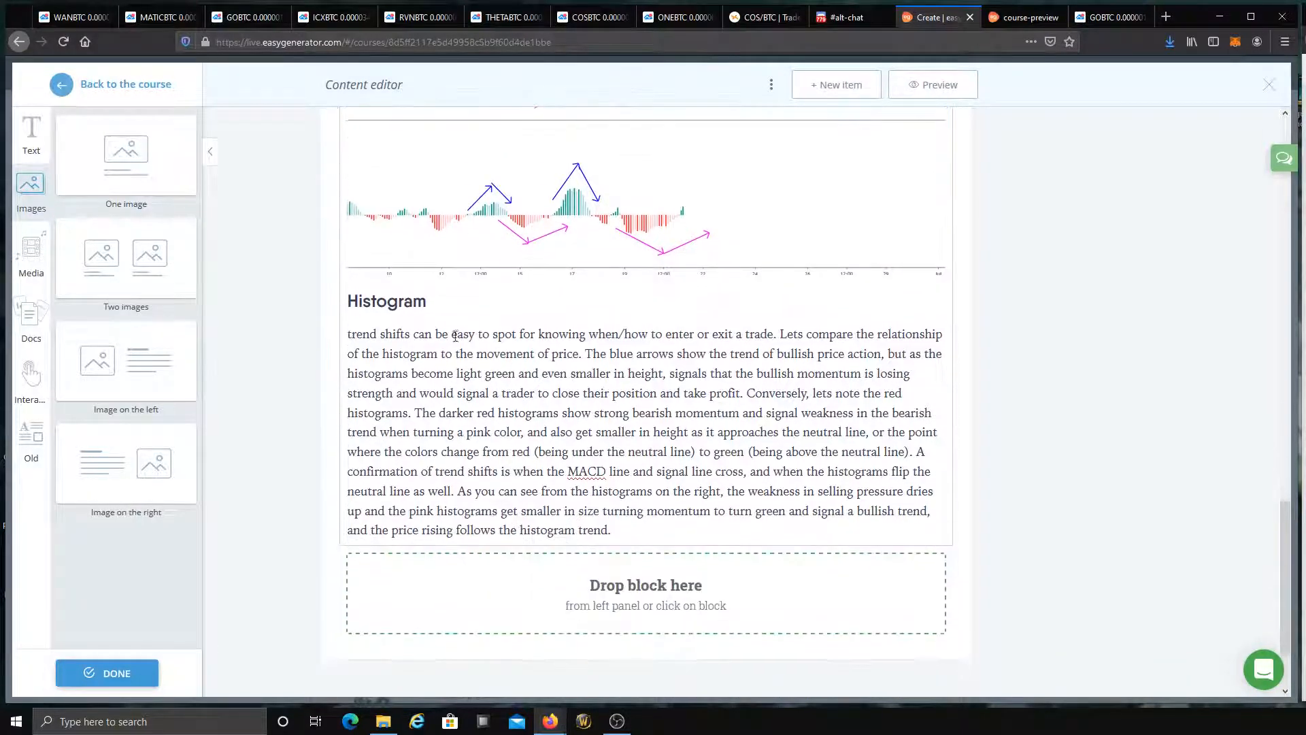
pyautogui.click(109, 84)
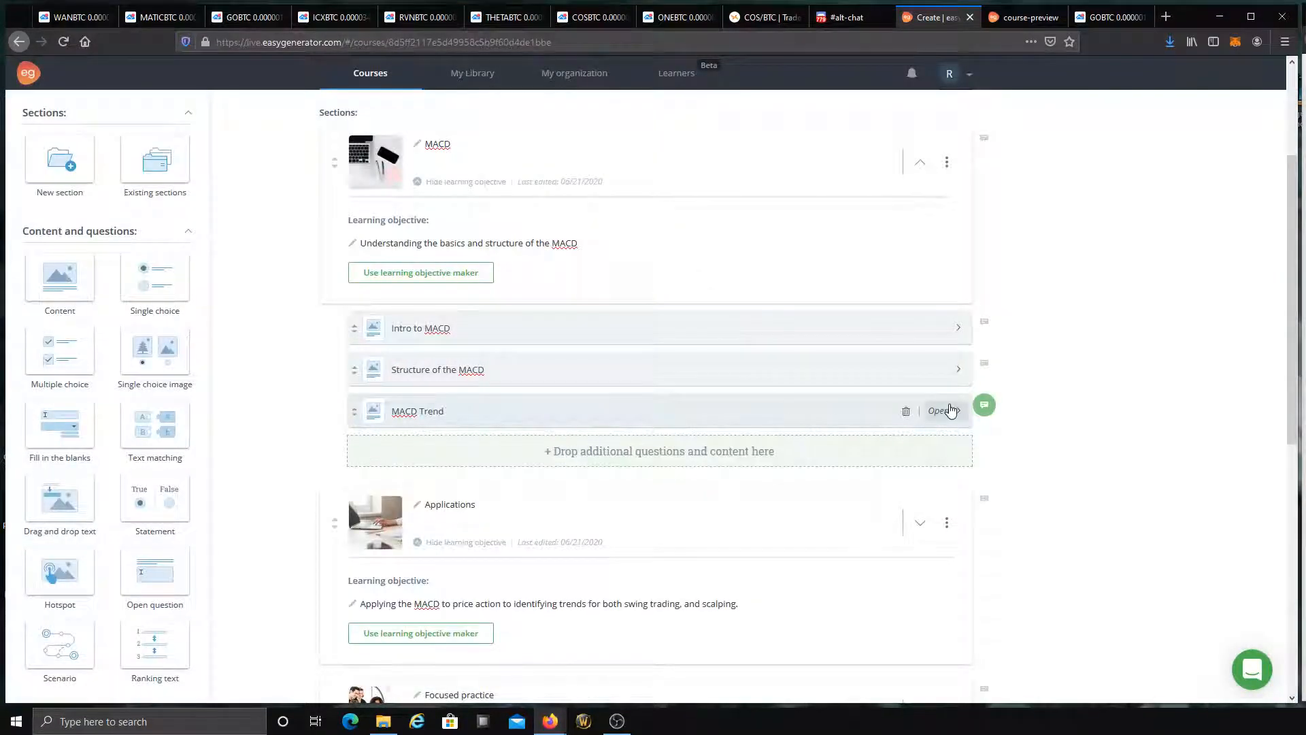
# Step: Open the MACD Trend content, look over its wave image and comparison blocks, and return to the course overview
pyautogui.click(944, 410)
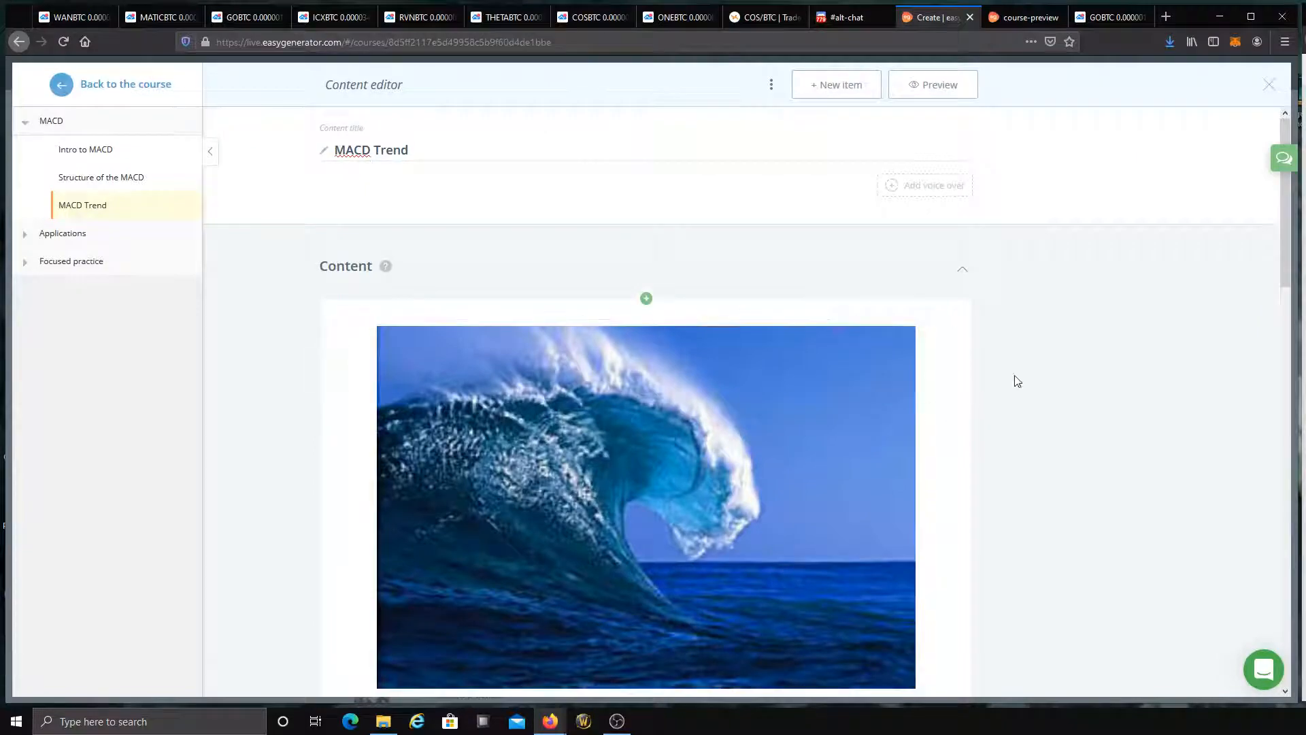
pyautogui.scroll(-5, 1043, 350)
pyautogui.scroll(-12, 939, 271)
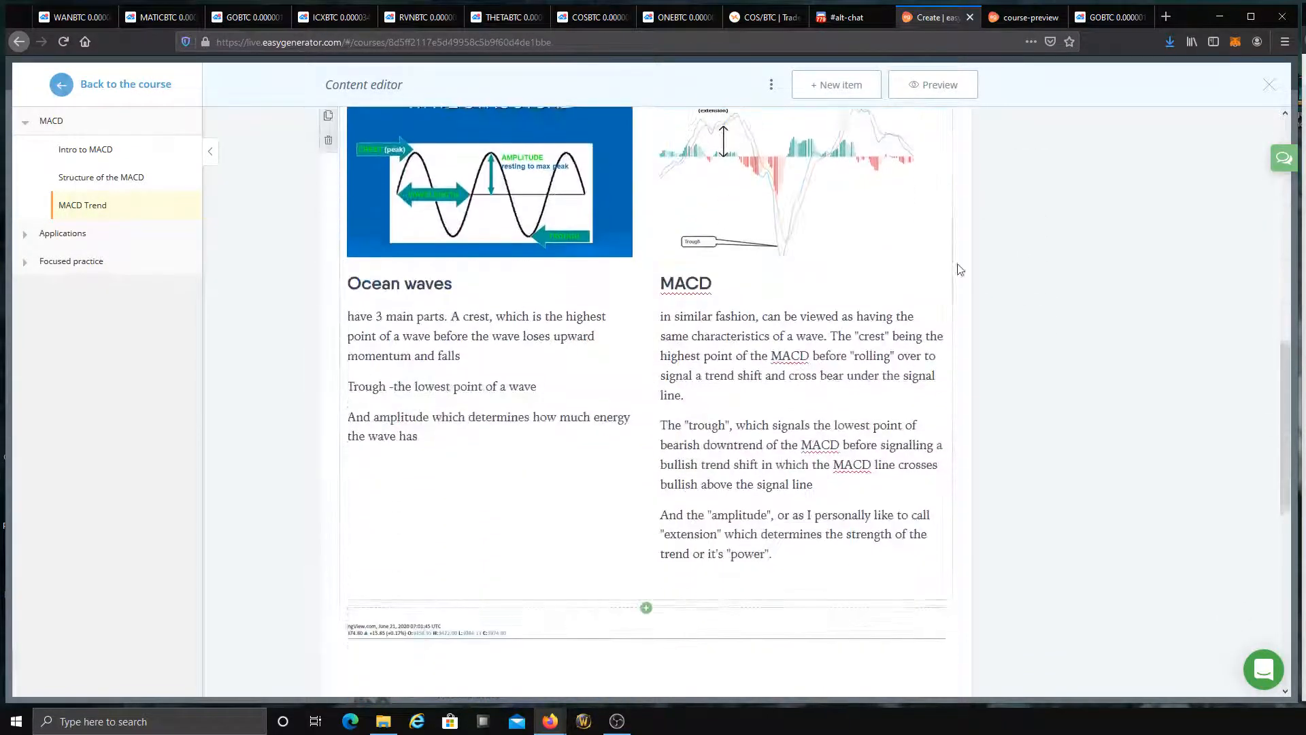
pyautogui.scroll(17, 993, 468)
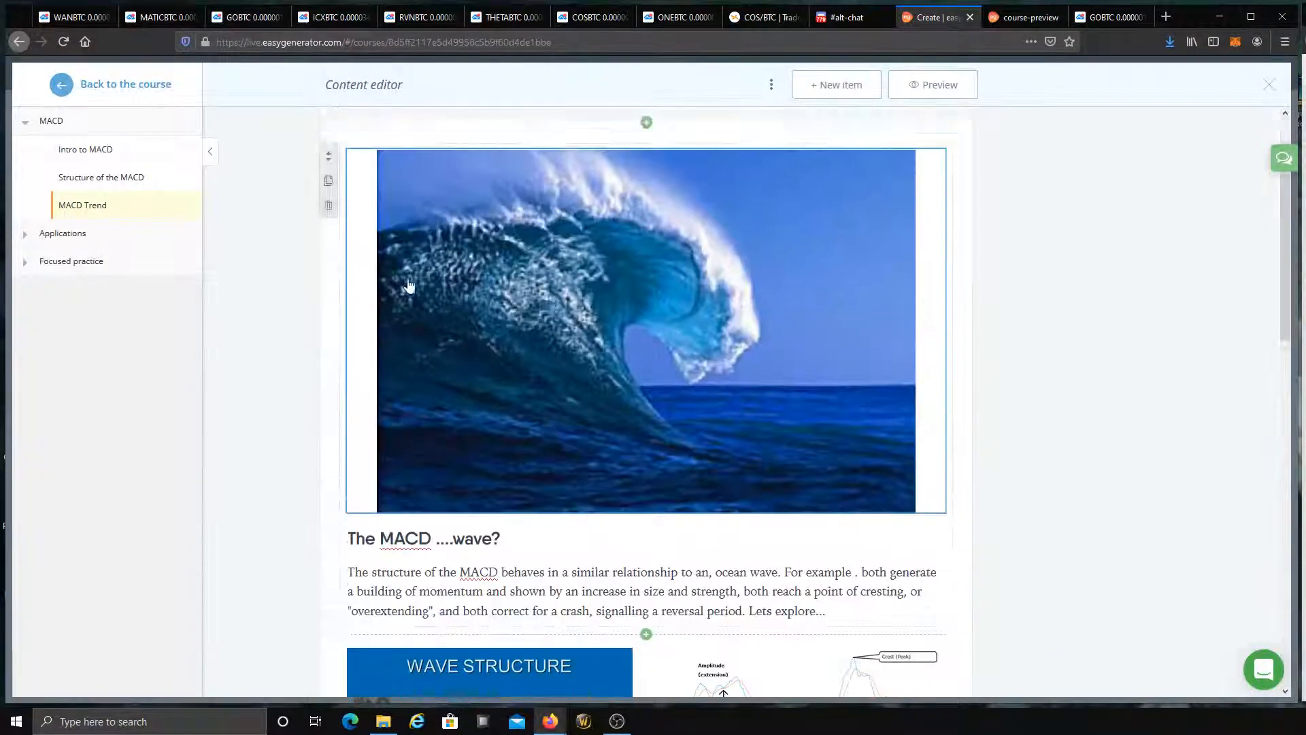
pyautogui.click(119, 92)
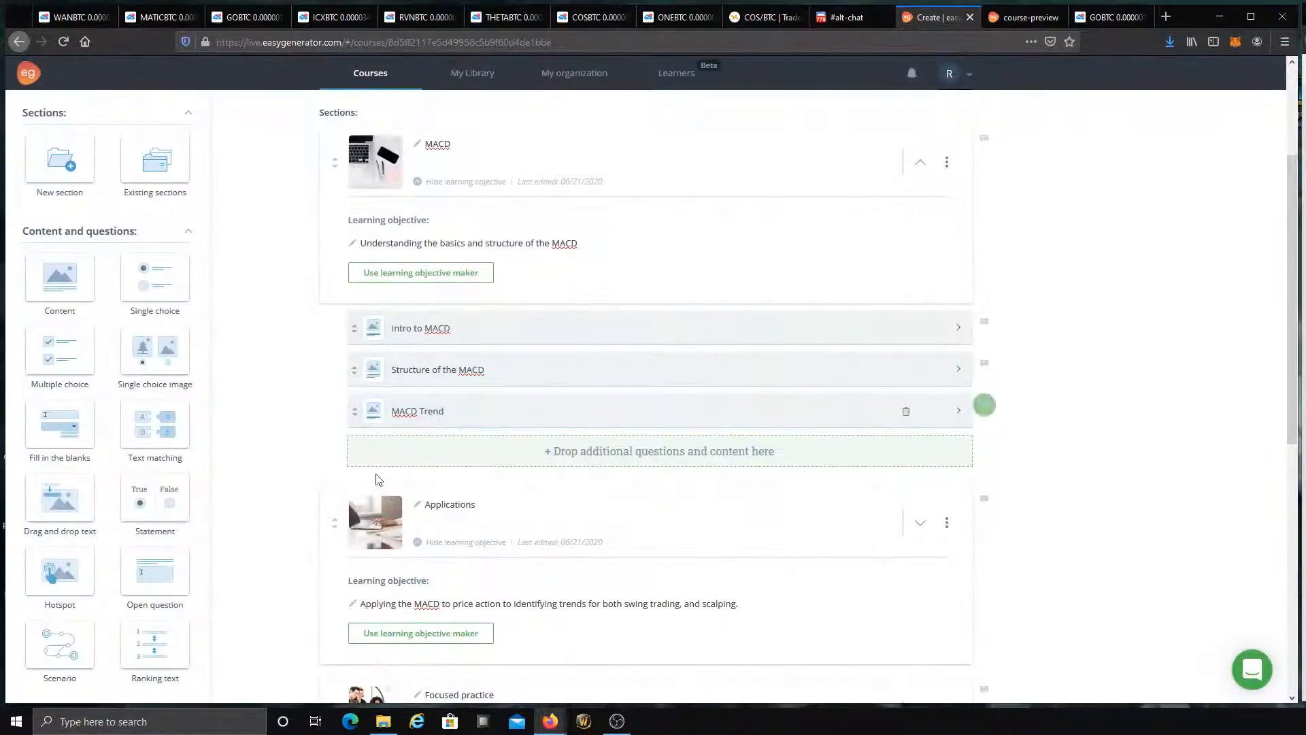
pyautogui.click(773, 505)
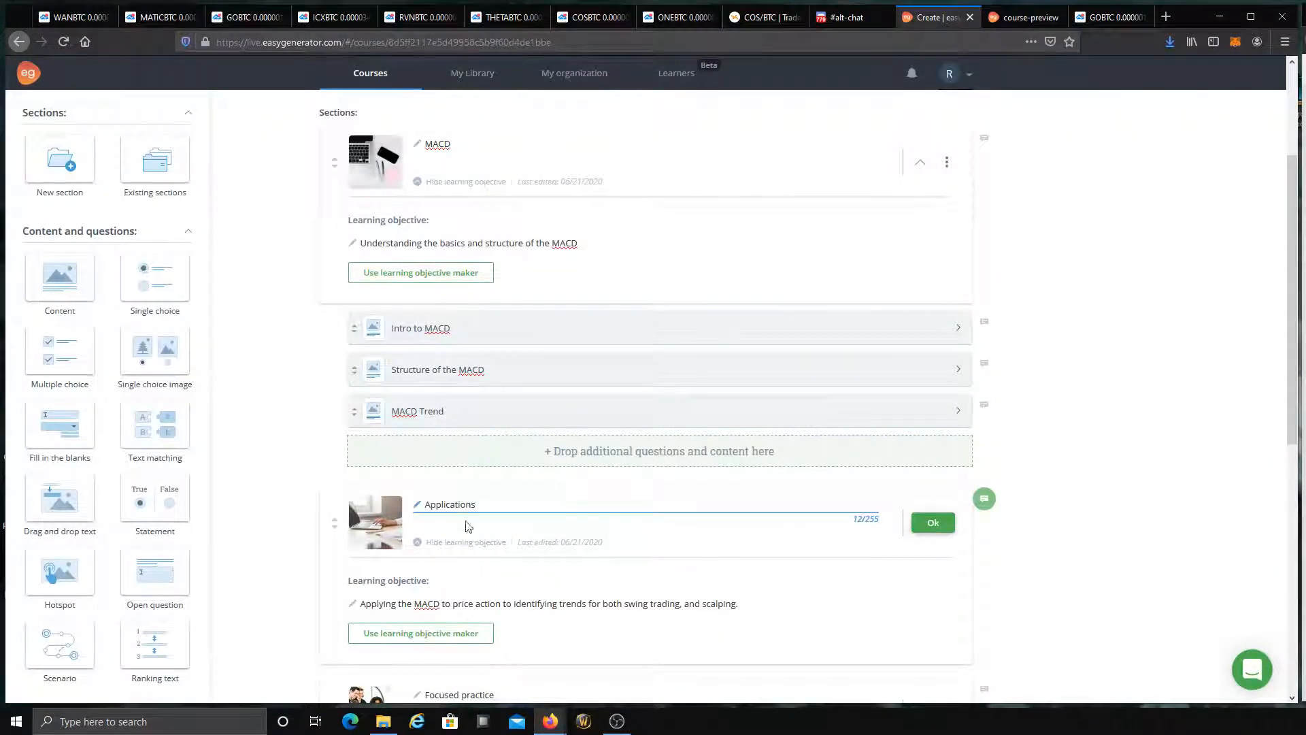
pyautogui.scroll(-2, 293, 527)
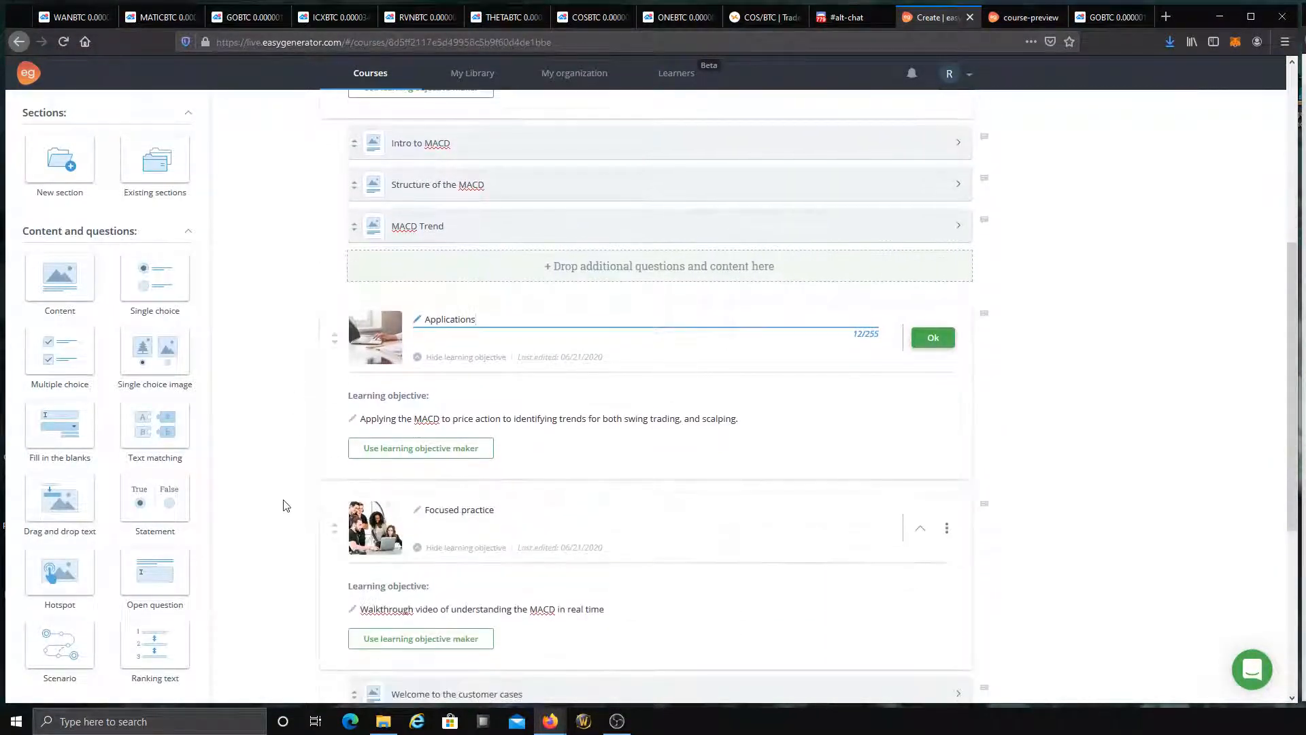
pyautogui.click(266, 396)
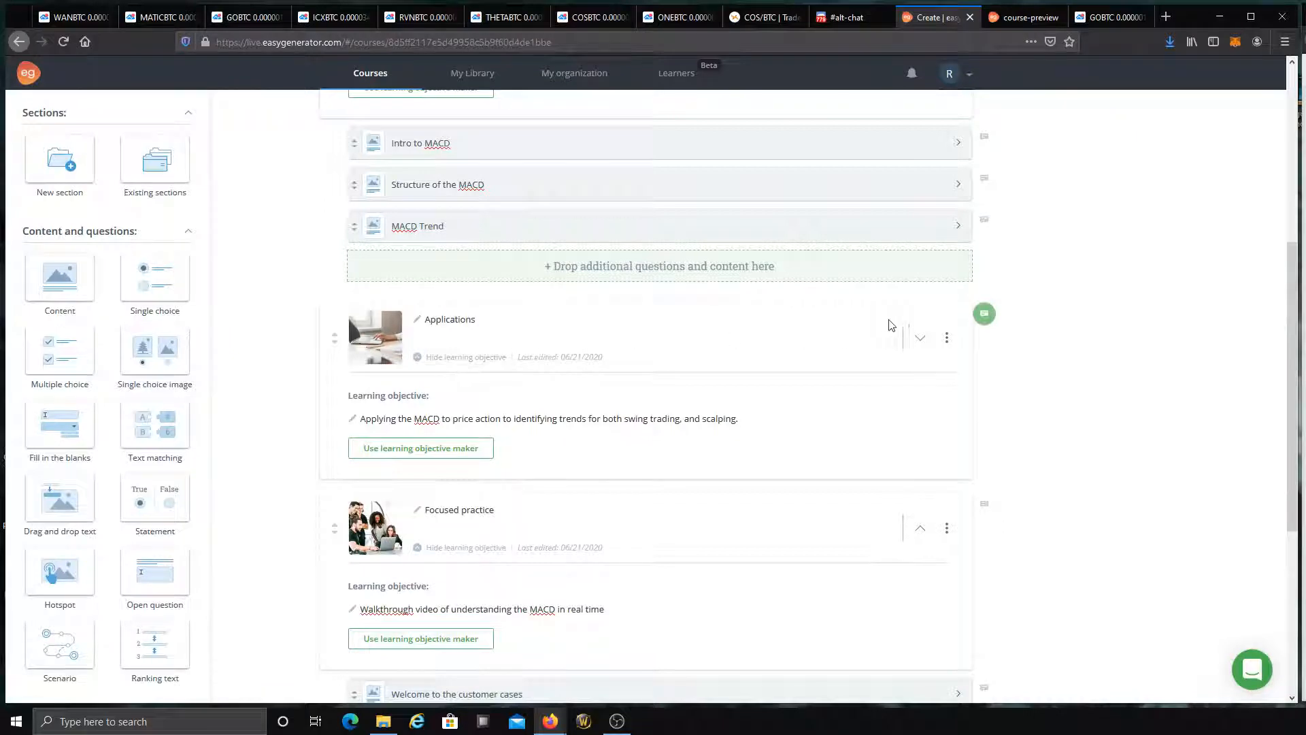
# Step: Expand the Applications section and look over its content items and quizzes in the course overview
pyautogui.click(934, 337)
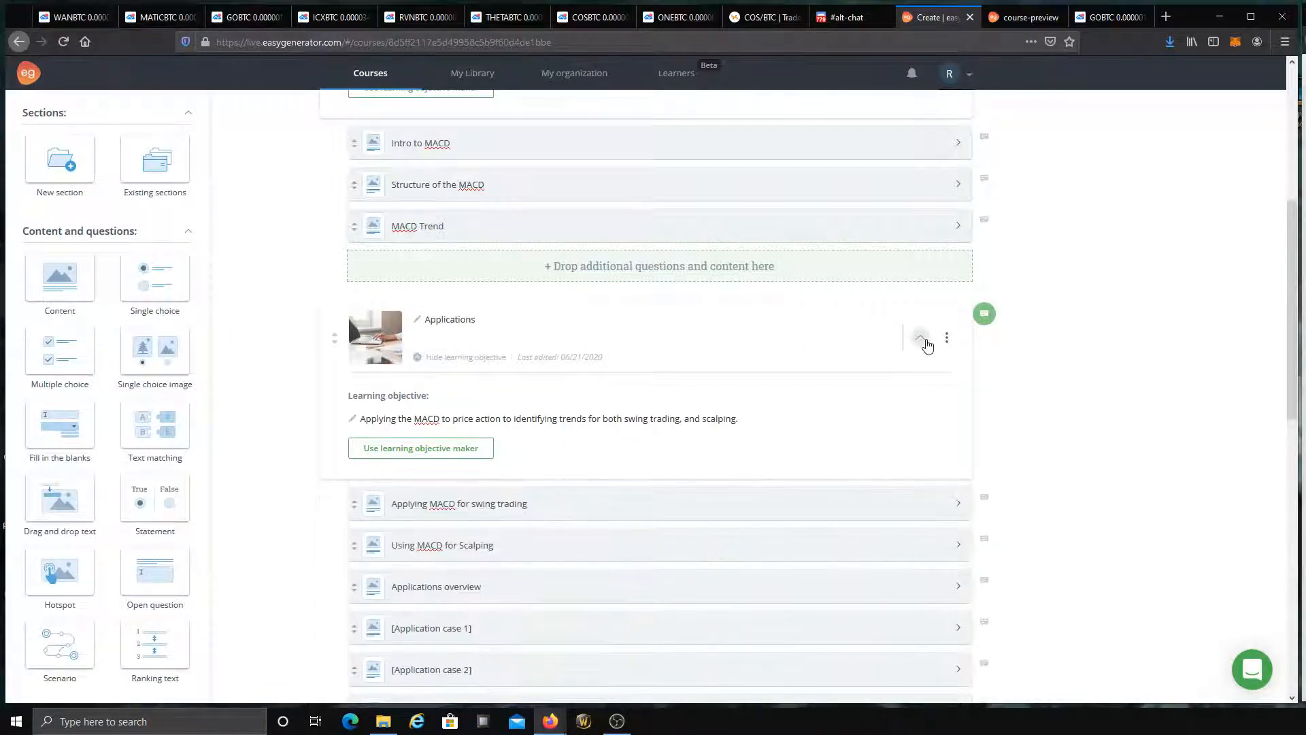
pyautogui.scroll(-2, 737, 527)
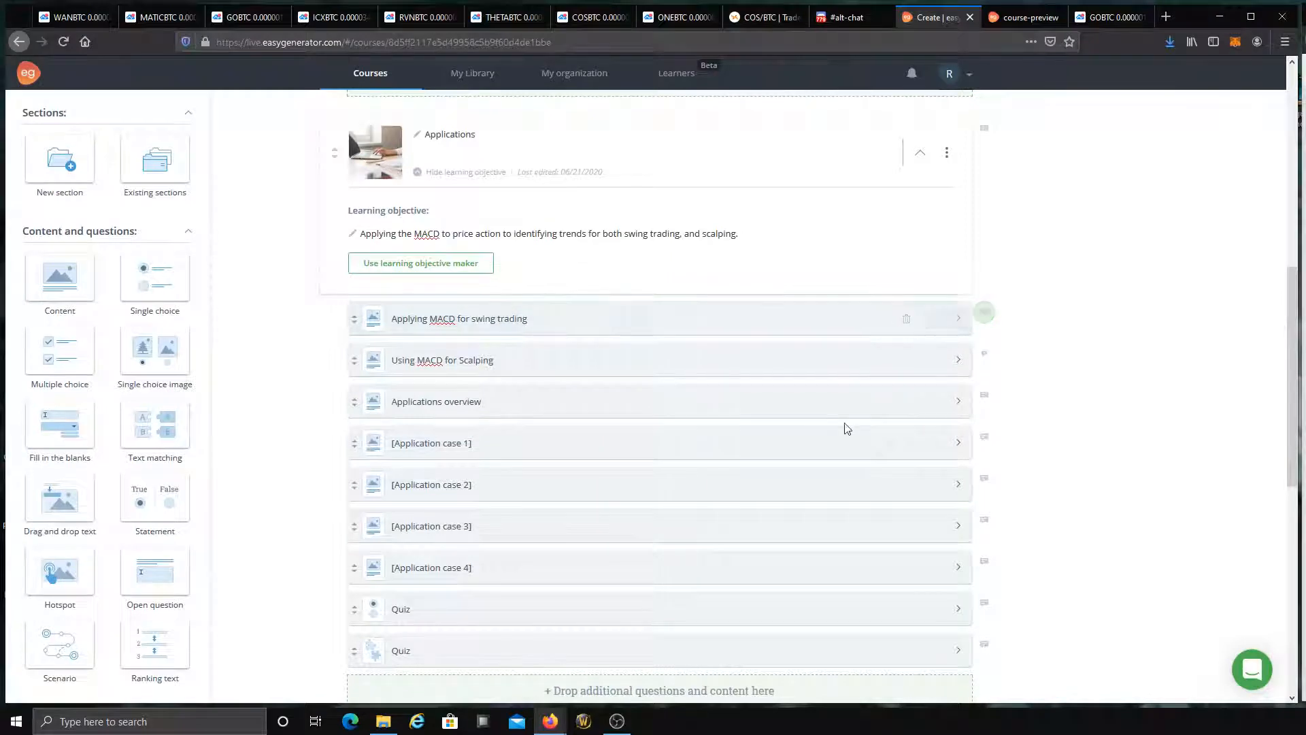
pyautogui.scroll(8, 845, 429)
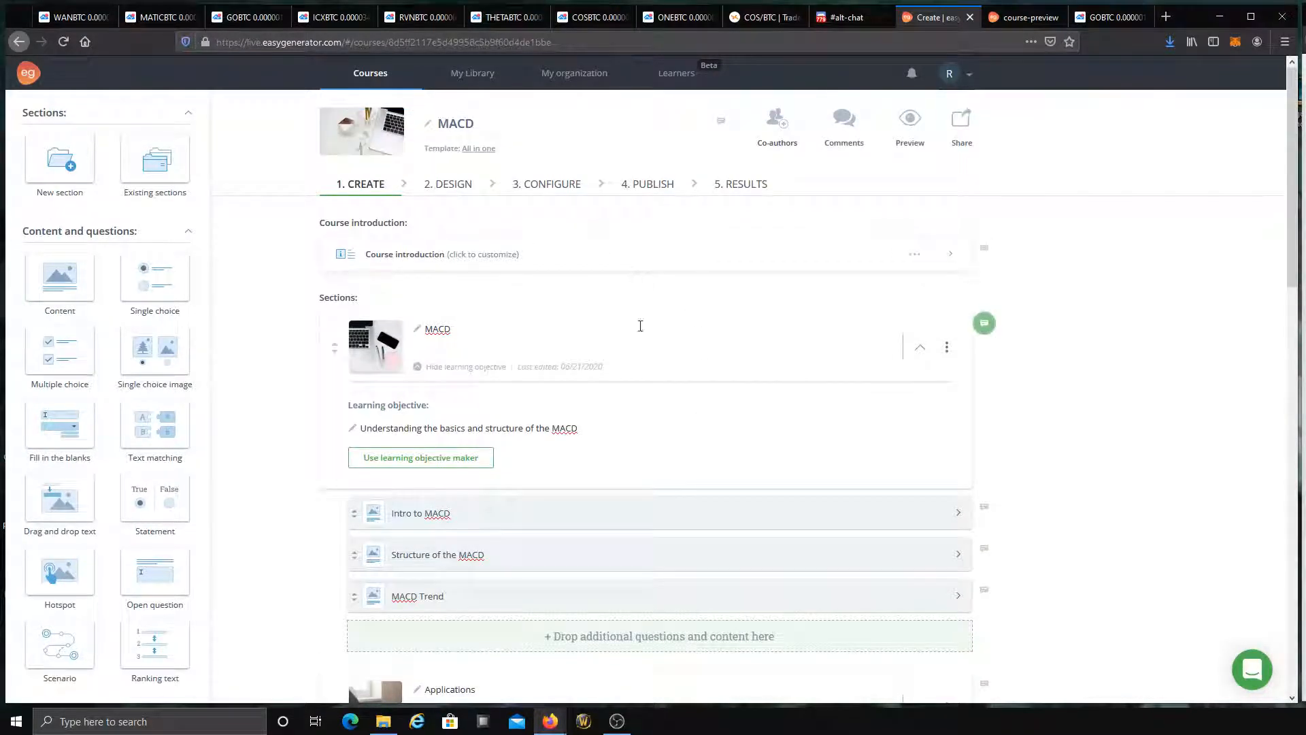
# Step: Open the Applying MACD for swing trading content and read through its blocks down to the buy signal explanation
pyautogui.scroll(-5, 728, 419)
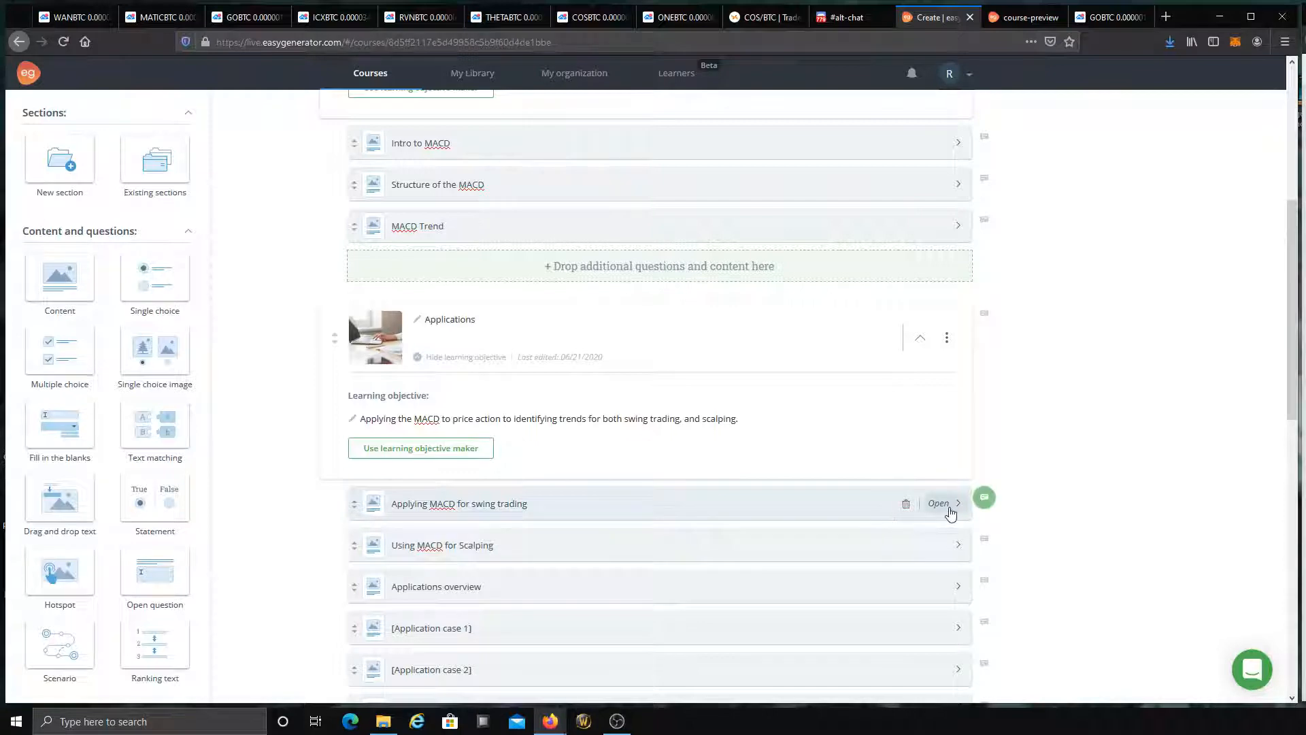
pyautogui.click(946, 504)
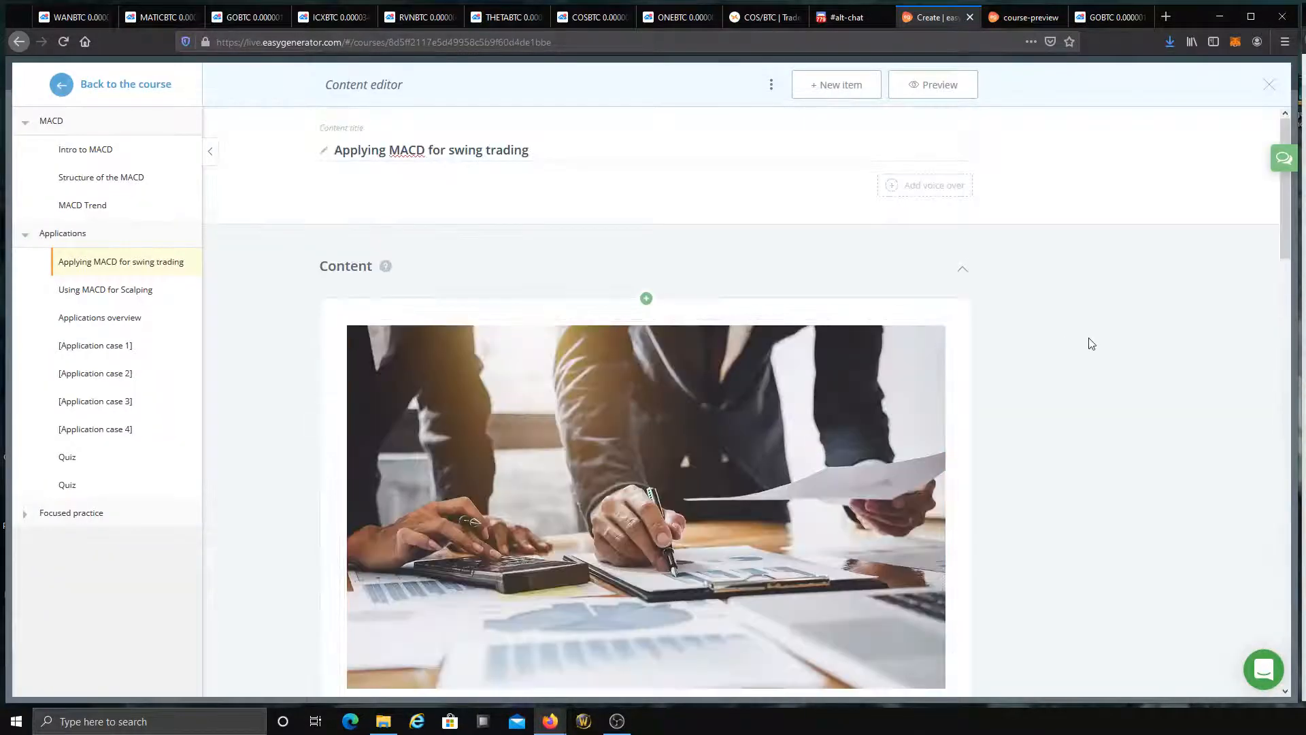
pyautogui.scroll(-5, 1081, 353)
pyautogui.scroll(1, 680, 409)
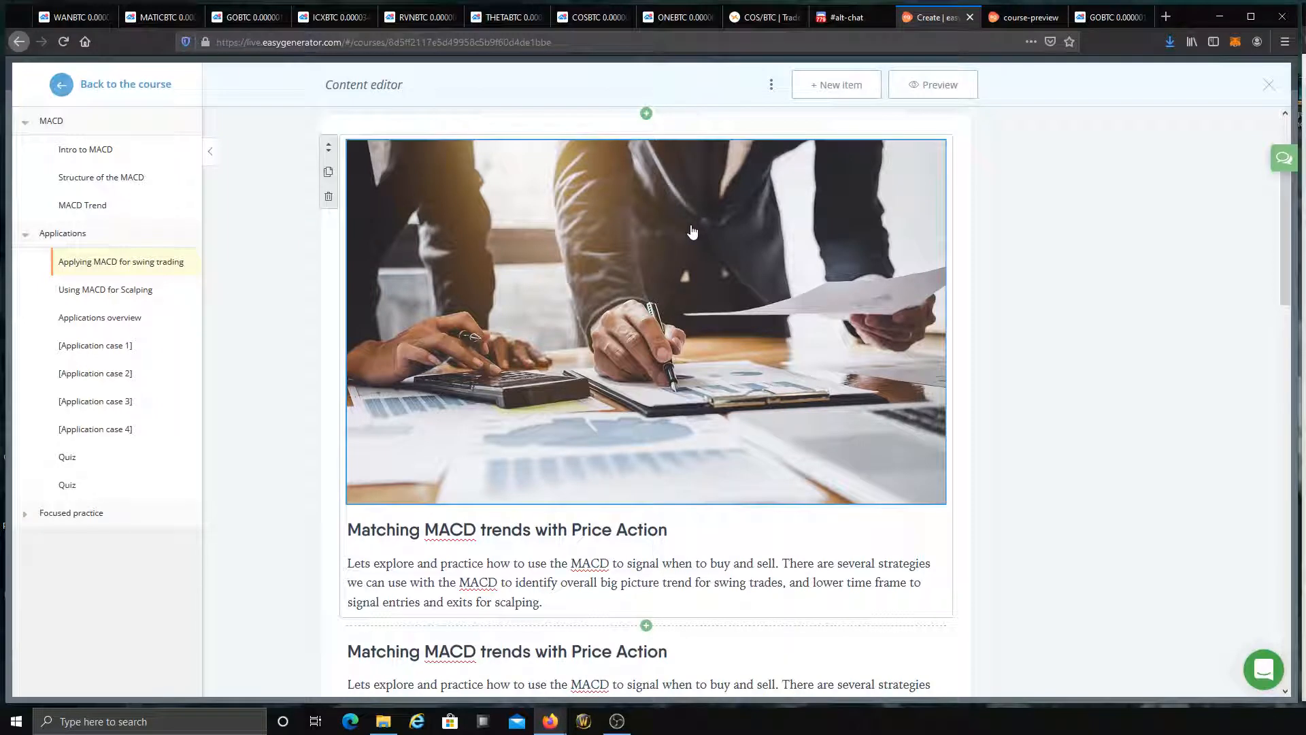
pyautogui.scroll(-3, 691, 232)
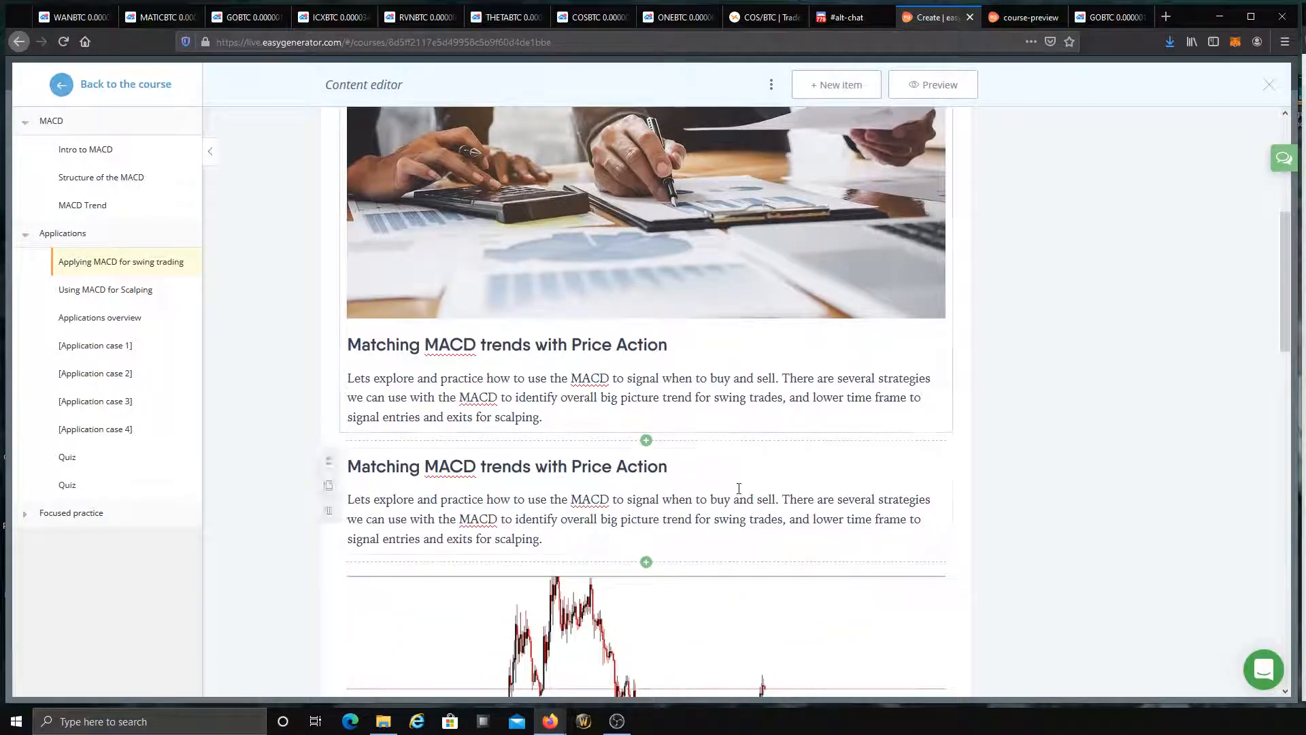
pyautogui.scroll(-5, 739, 487)
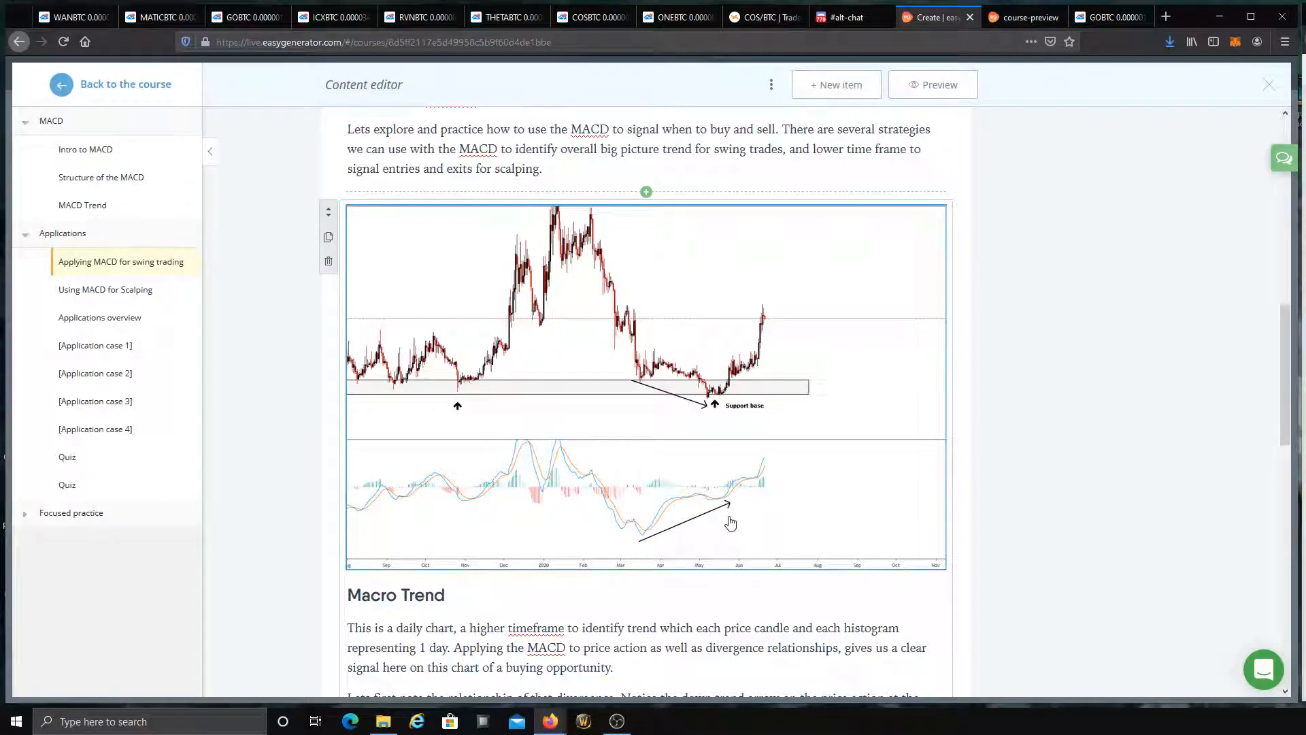
pyautogui.scroll(-7, 699, 555)
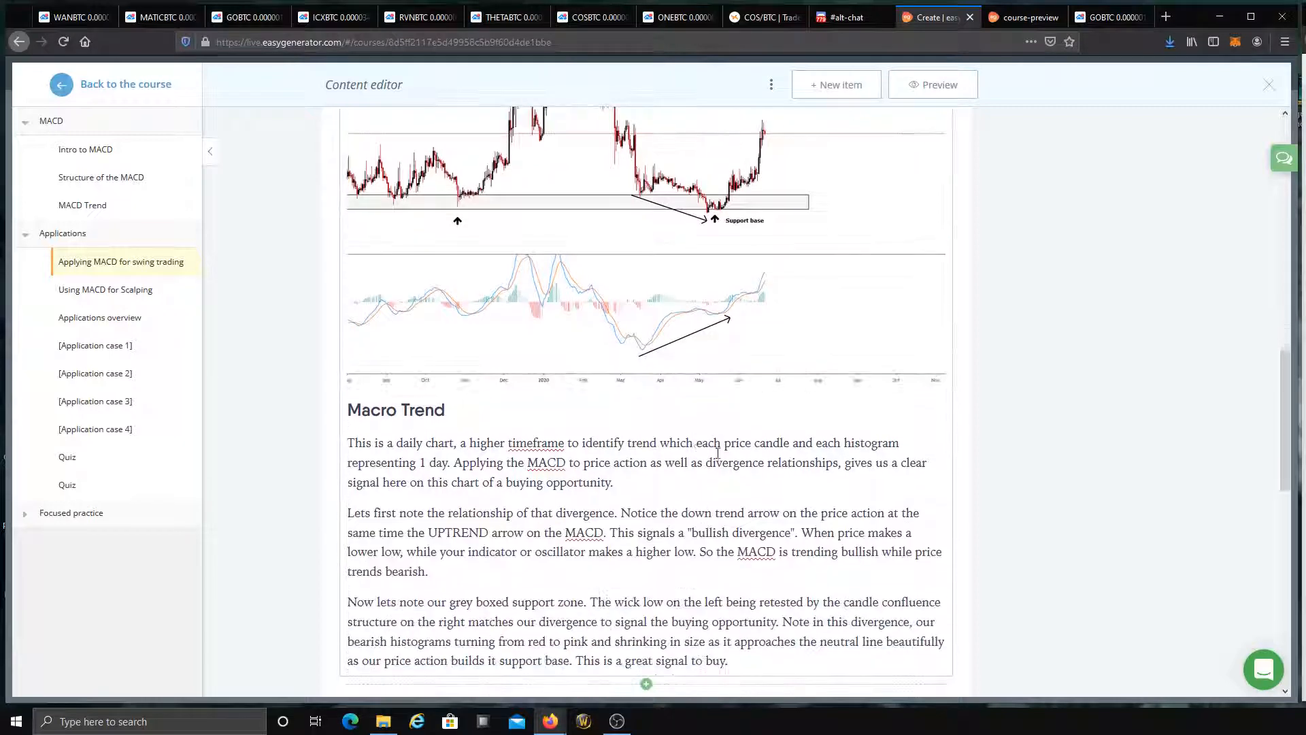
pyautogui.scroll(-5, 747, 405)
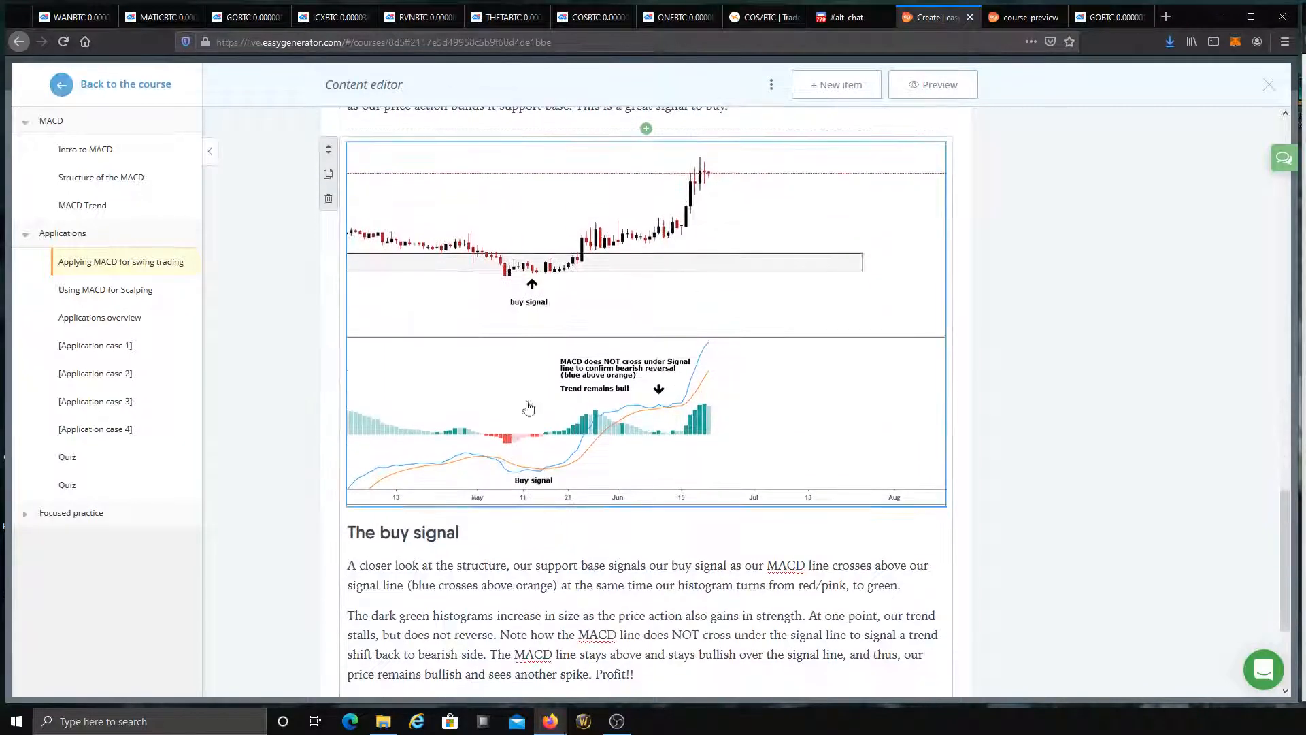
pyautogui.scroll(-3, 746, 405)
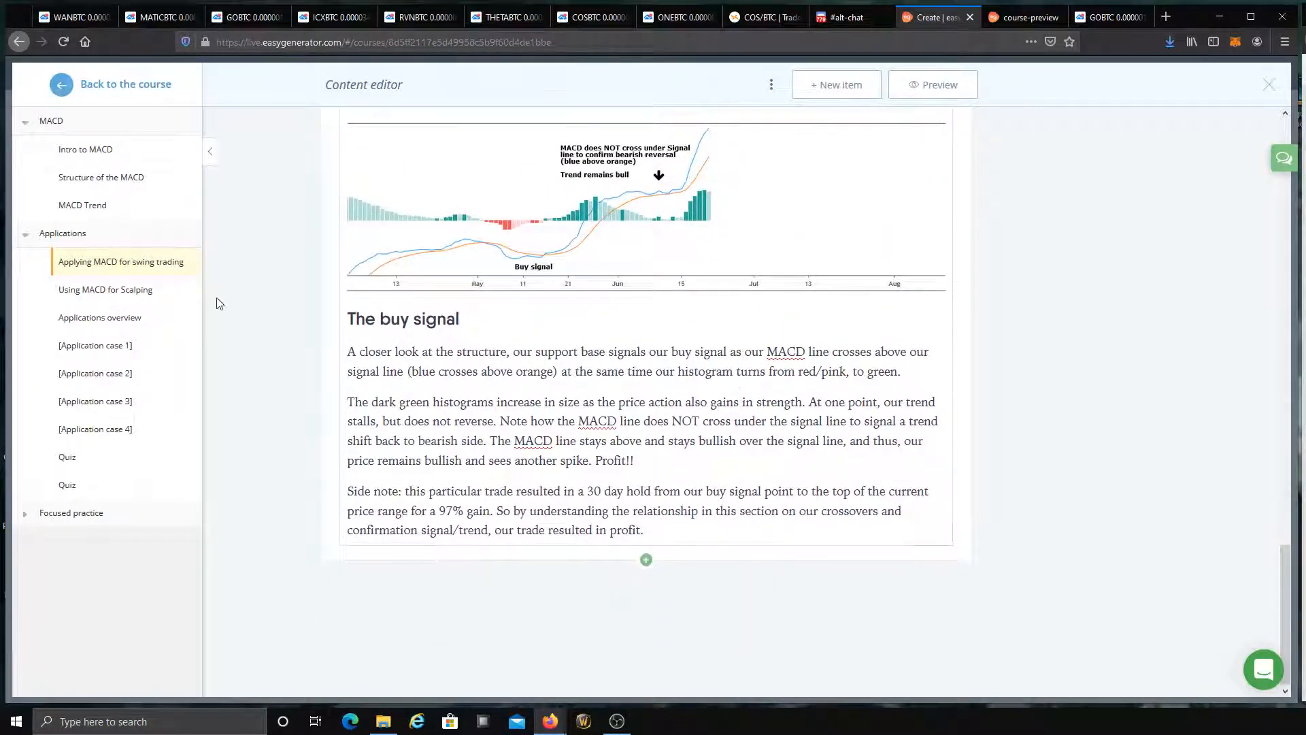
# Step: Switch briefly to Using MACD for Scalping, then recheck the opening of the Applying MACD for swing trading content
pyautogui.click(102, 289)
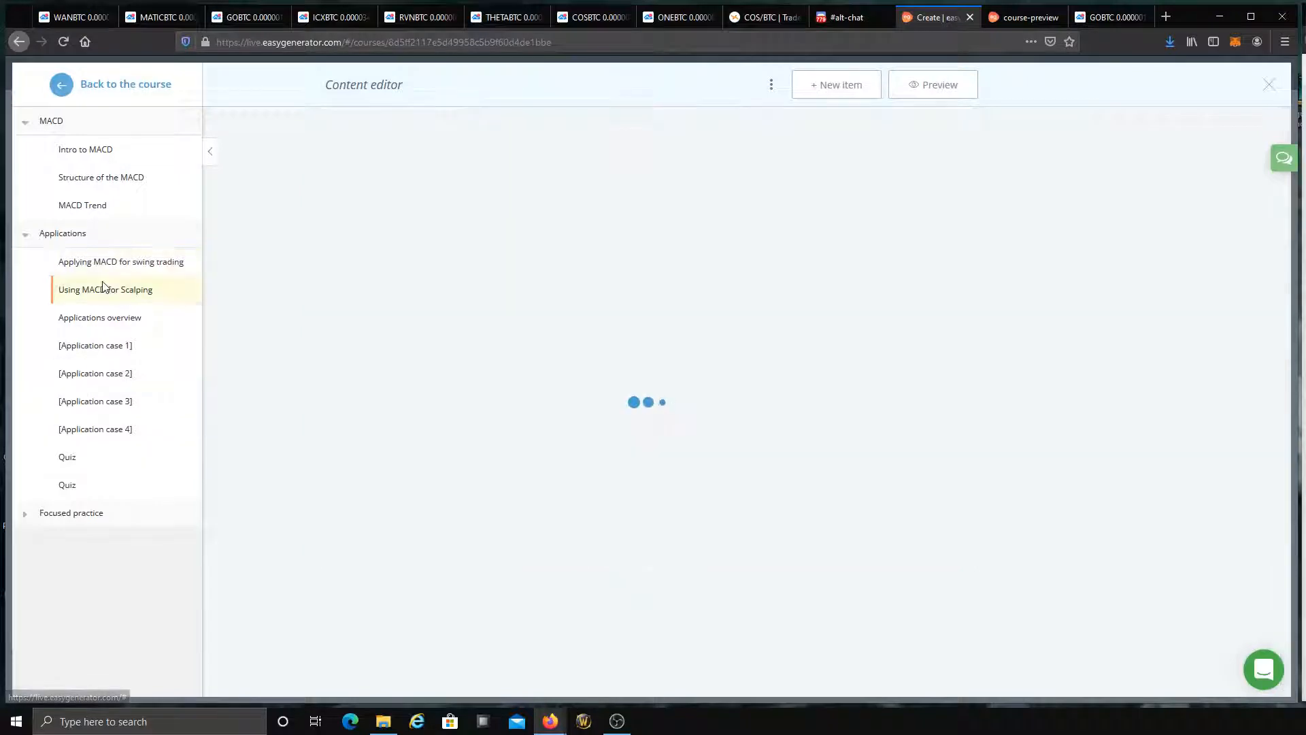
pyautogui.click(126, 270)
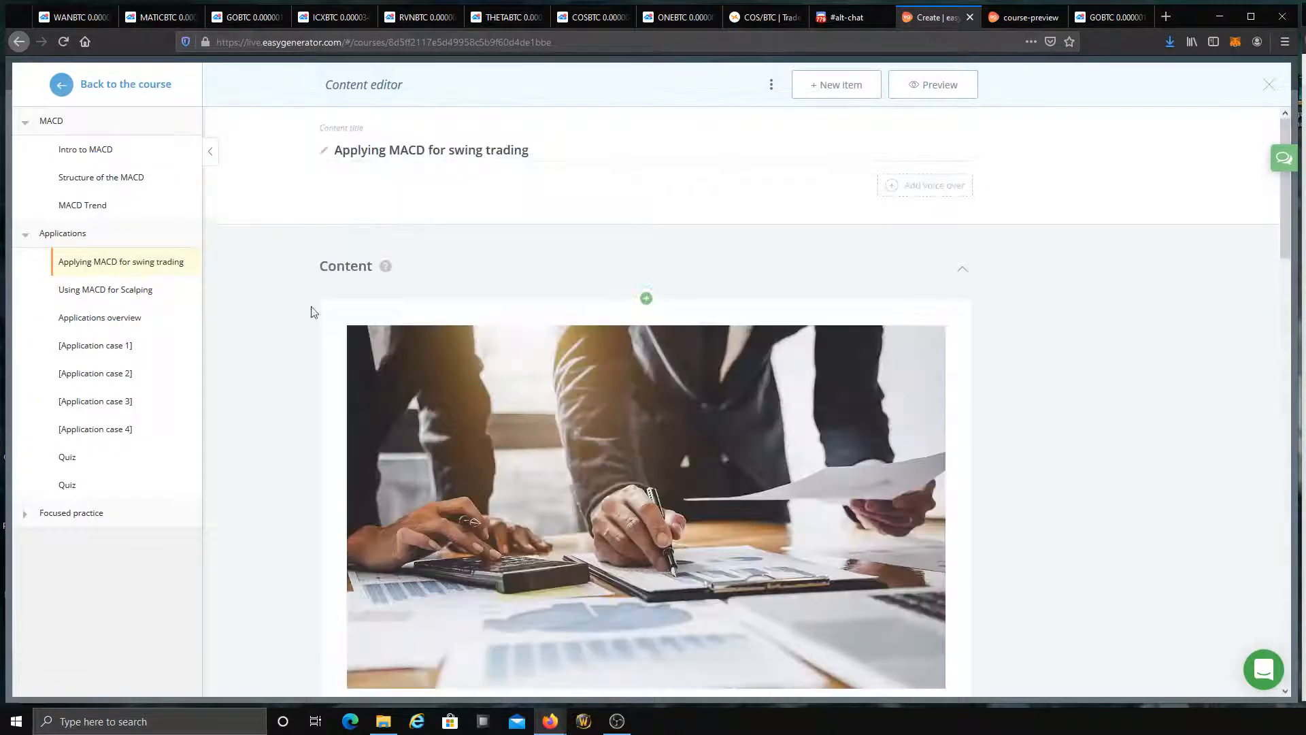
pyautogui.scroll(-3, 347, 476)
pyautogui.scroll(3, 312, 250)
# Step: Open the Using MACD for Scalping content and read through its blocks down to the over extension explanation
pyautogui.click(104, 288)
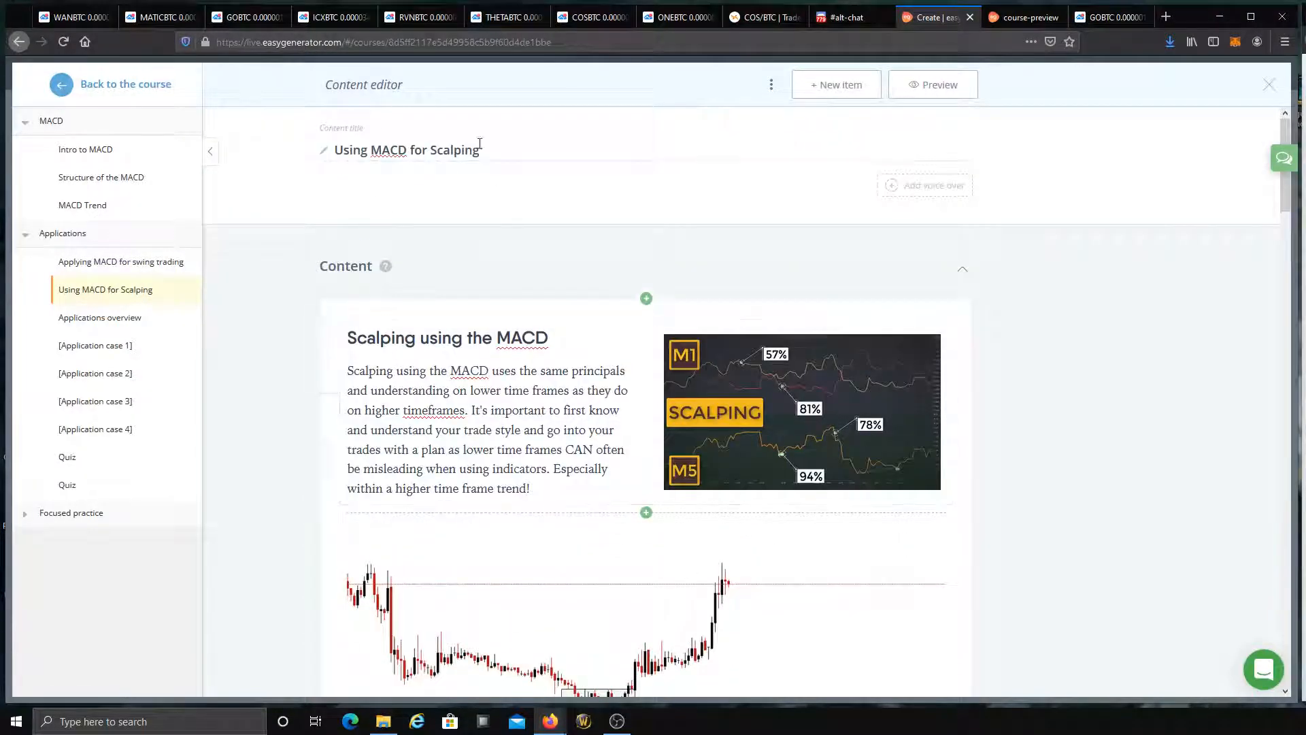
pyautogui.scroll(-6, 389, 469)
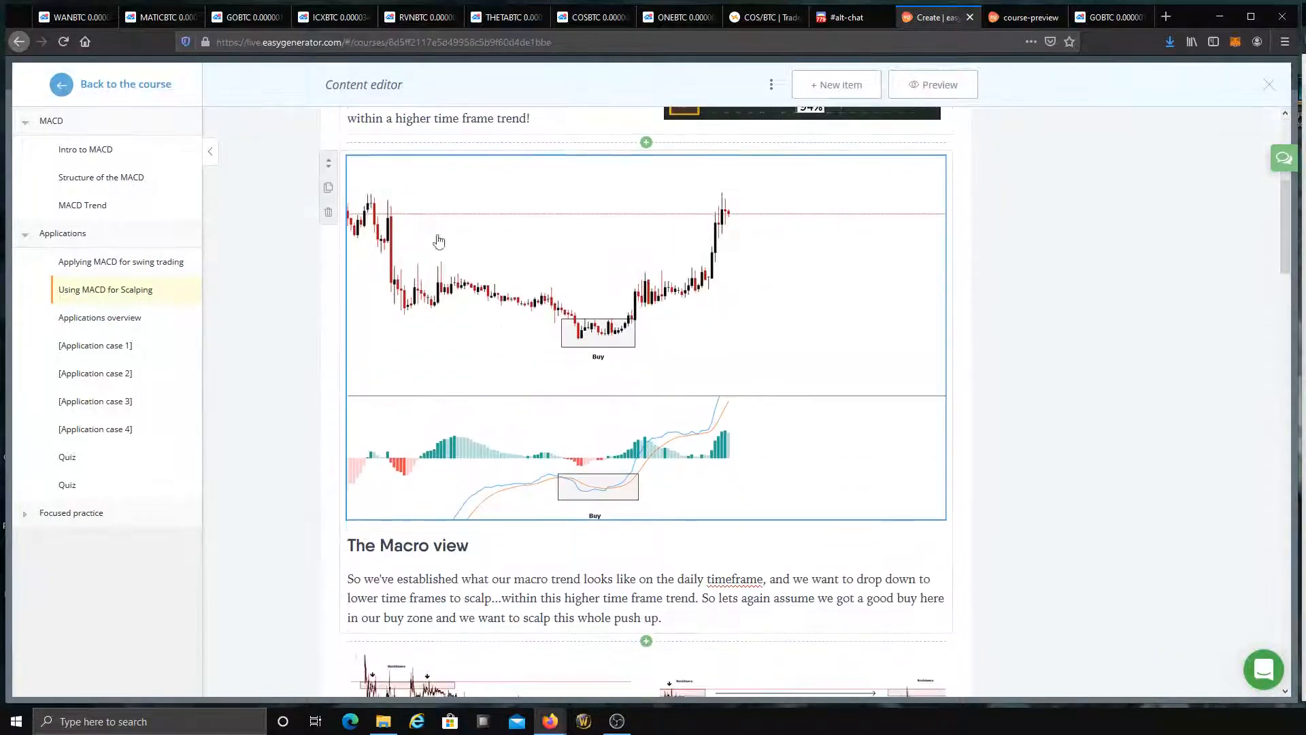
pyautogui.scroll(-5, 680, 458)
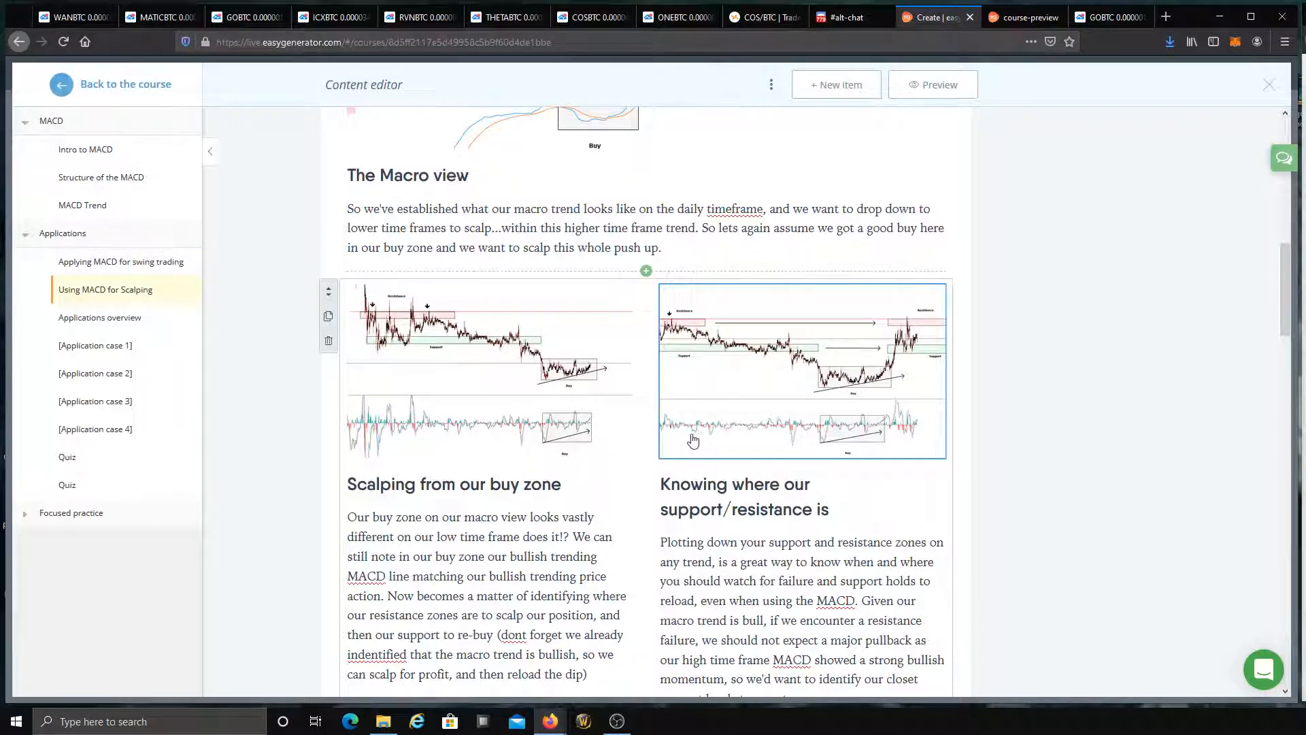
pyautogui.scroll(-3, 692, 441)
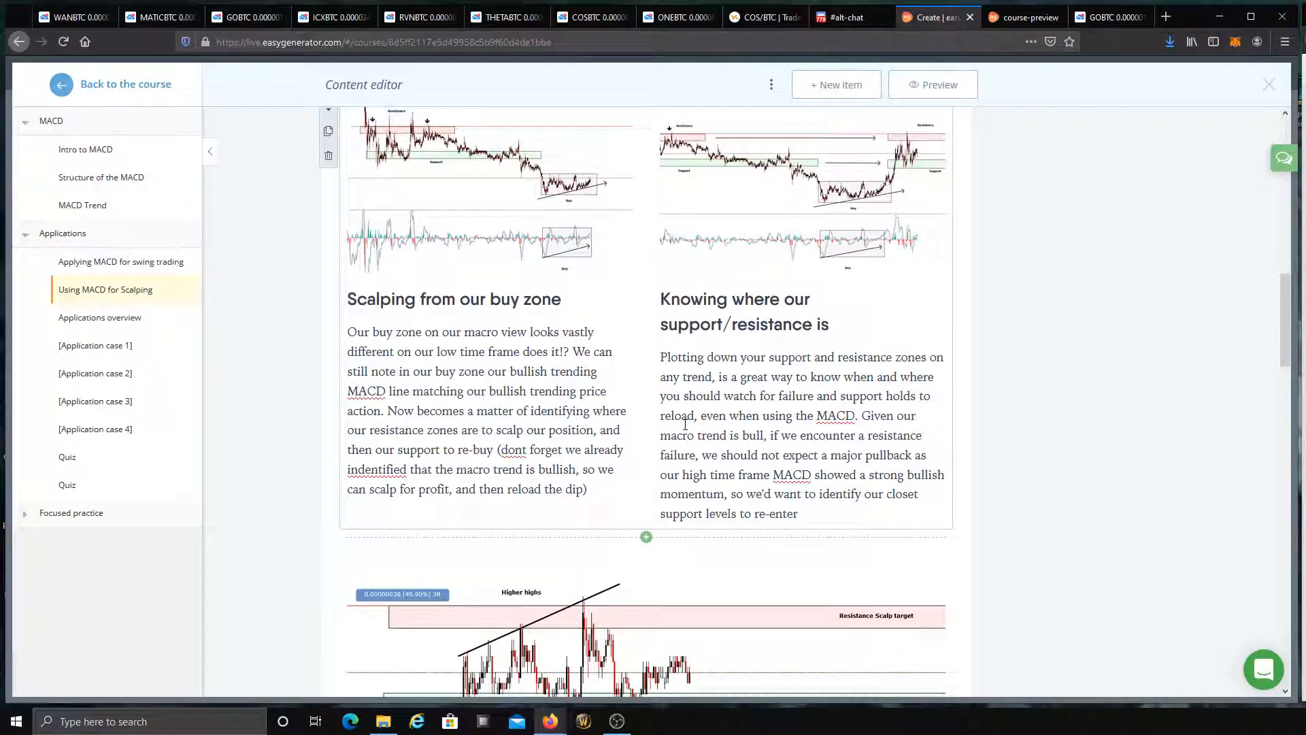
pyautogui.scroll(-6, 685, 423)
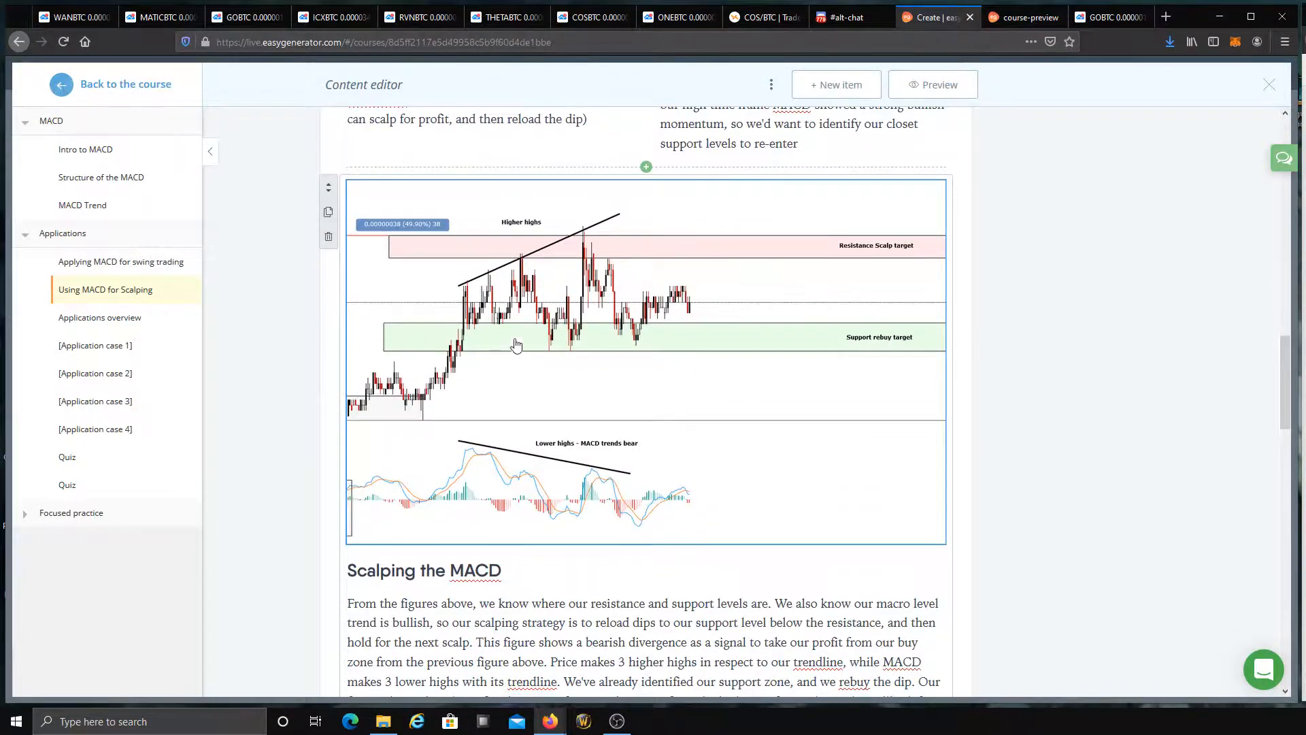
pyautogui.scroll(-9, 516, 345)
pyautogui.scroll(-3, 627, 275)
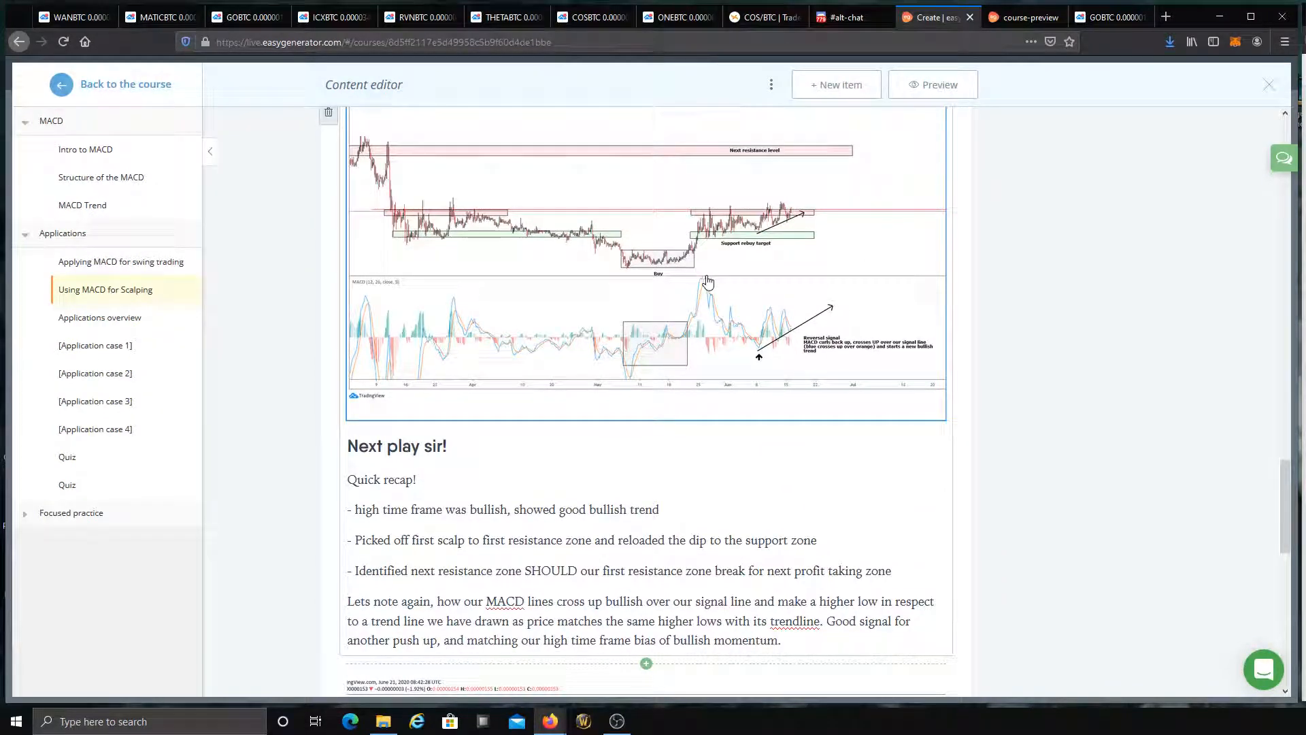
pyautogui.scroll(-15, 677, 269)
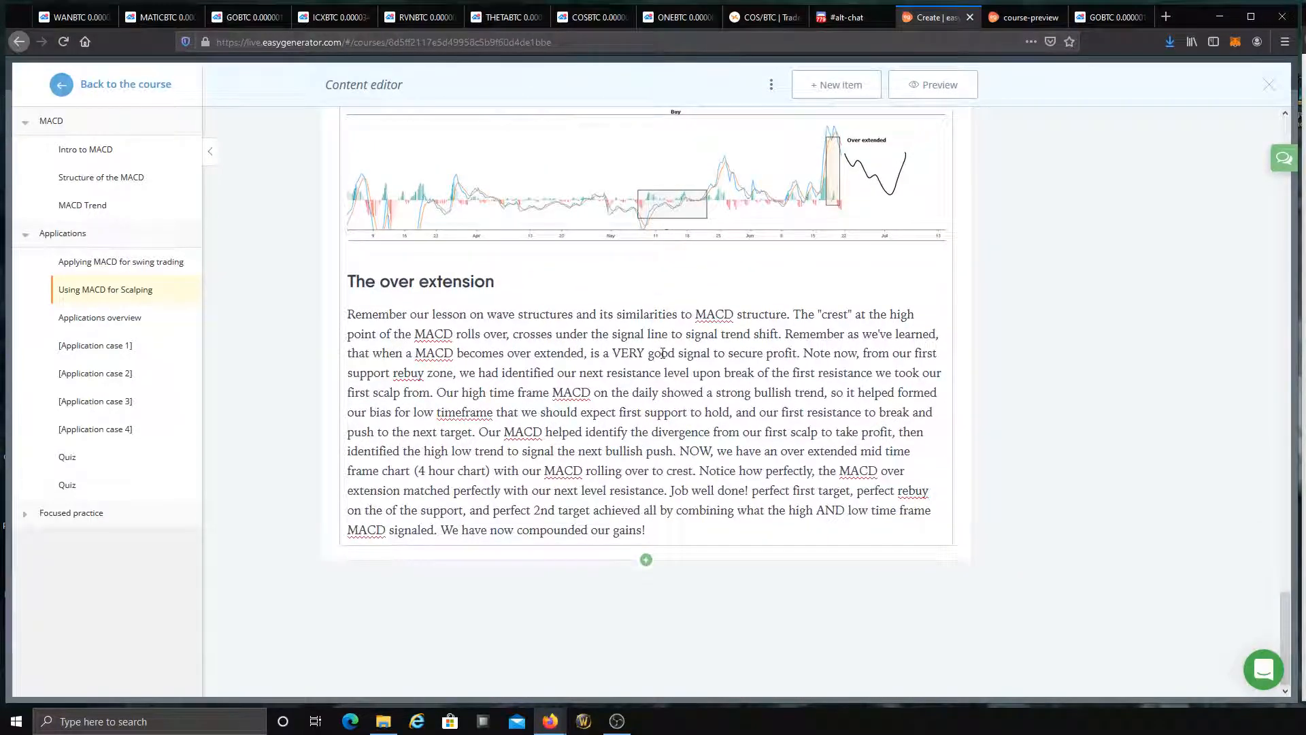
# Step: Open the Applications overview content, look over its placeholder image and text blocks, and return to the course overview
pyautogui.click(160, 316)
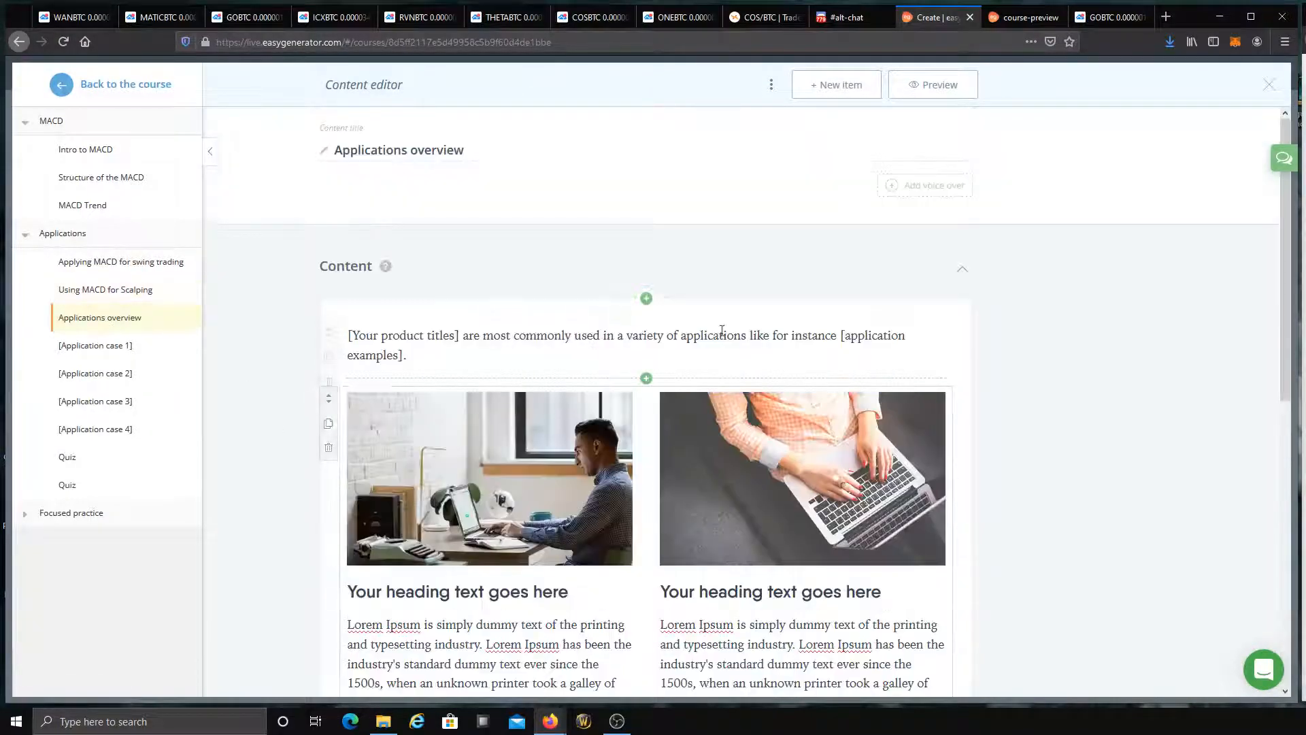
pyautogui.scroll(-6, 722, 330)
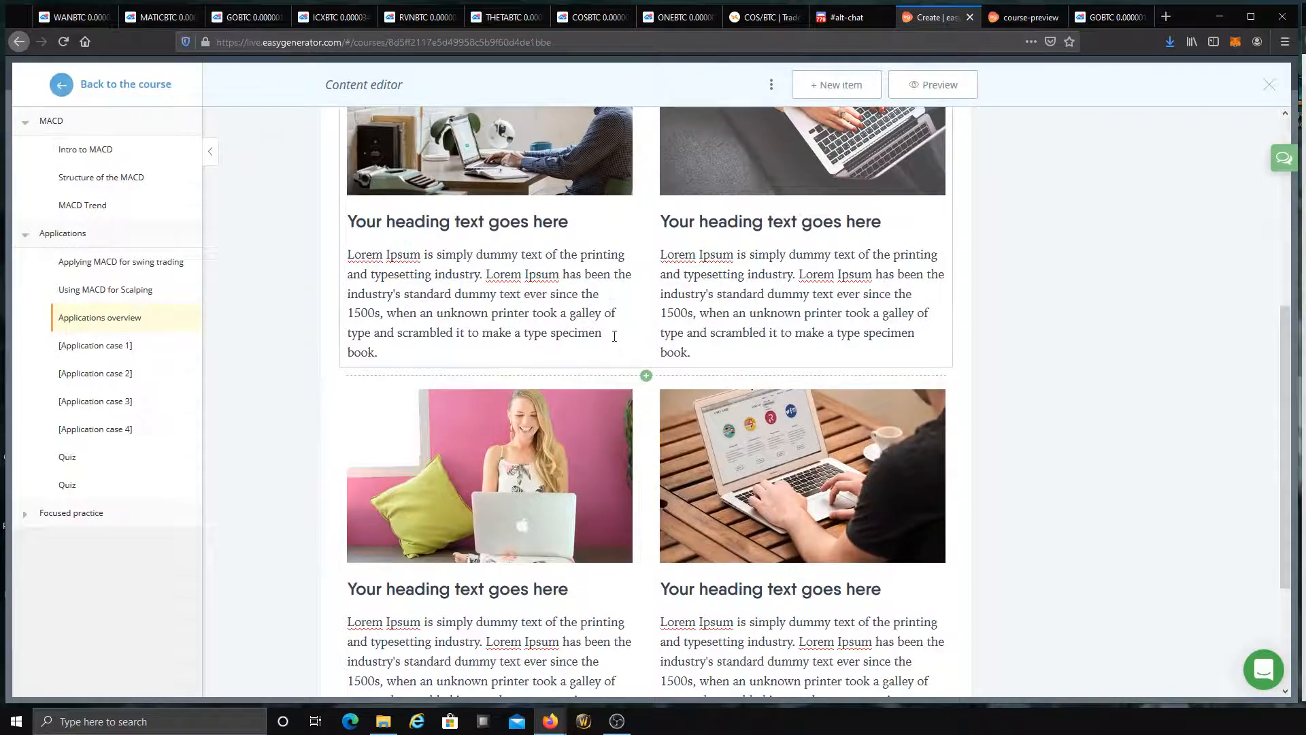
pyautogui.scroll(3, 615, 325)
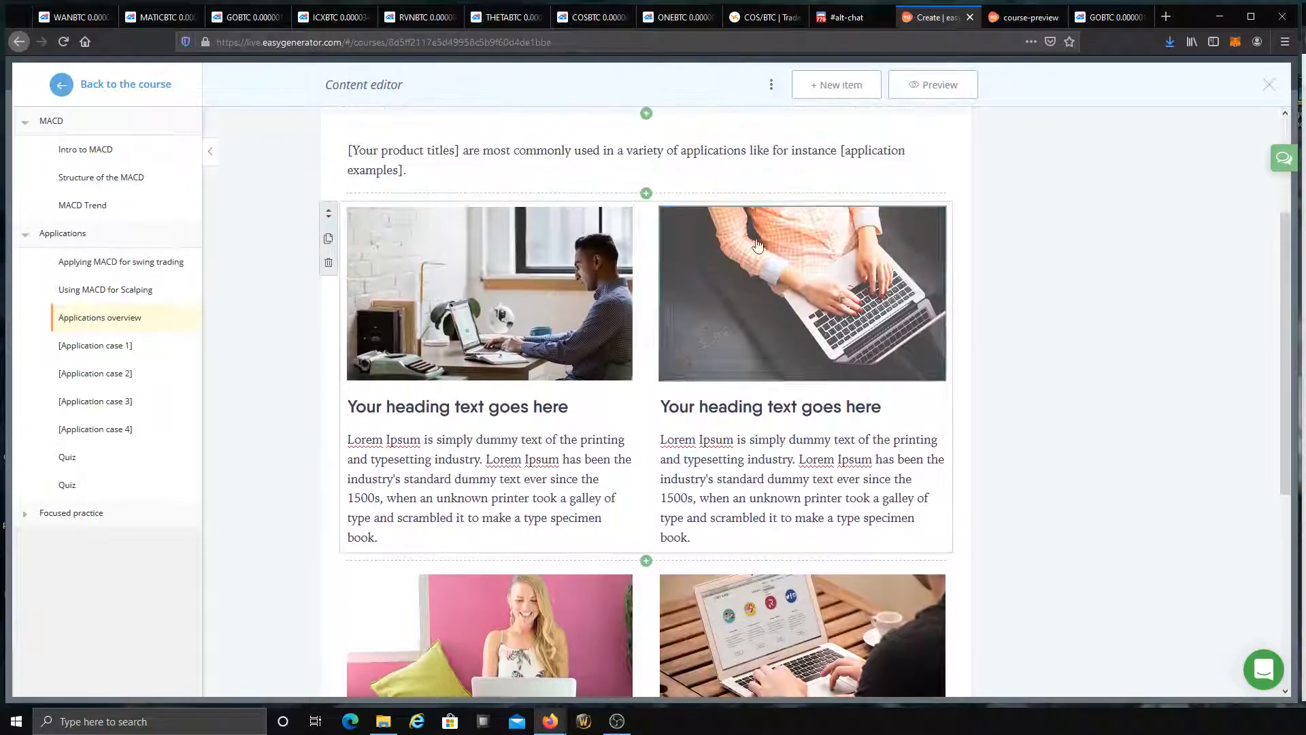
pyautogui.scroll(-6, 785, 556)
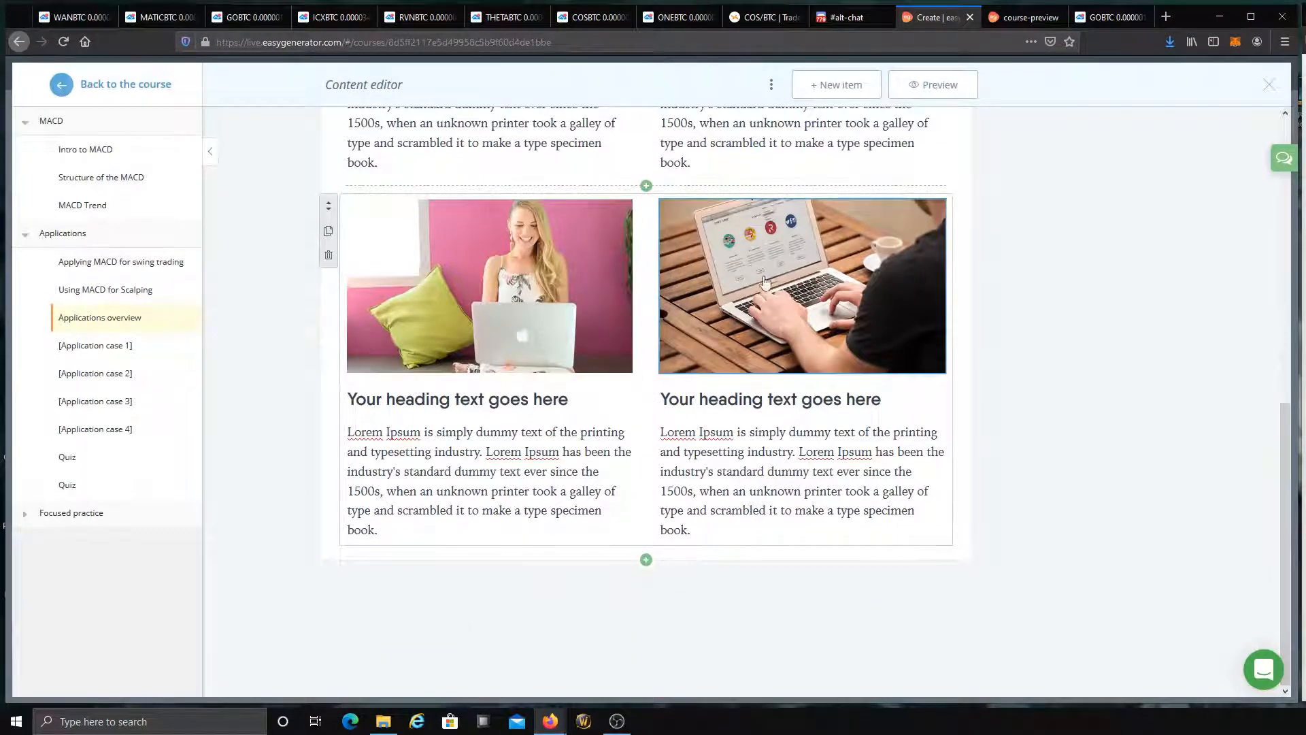
pyautogui.scroll(10, 504, 390)
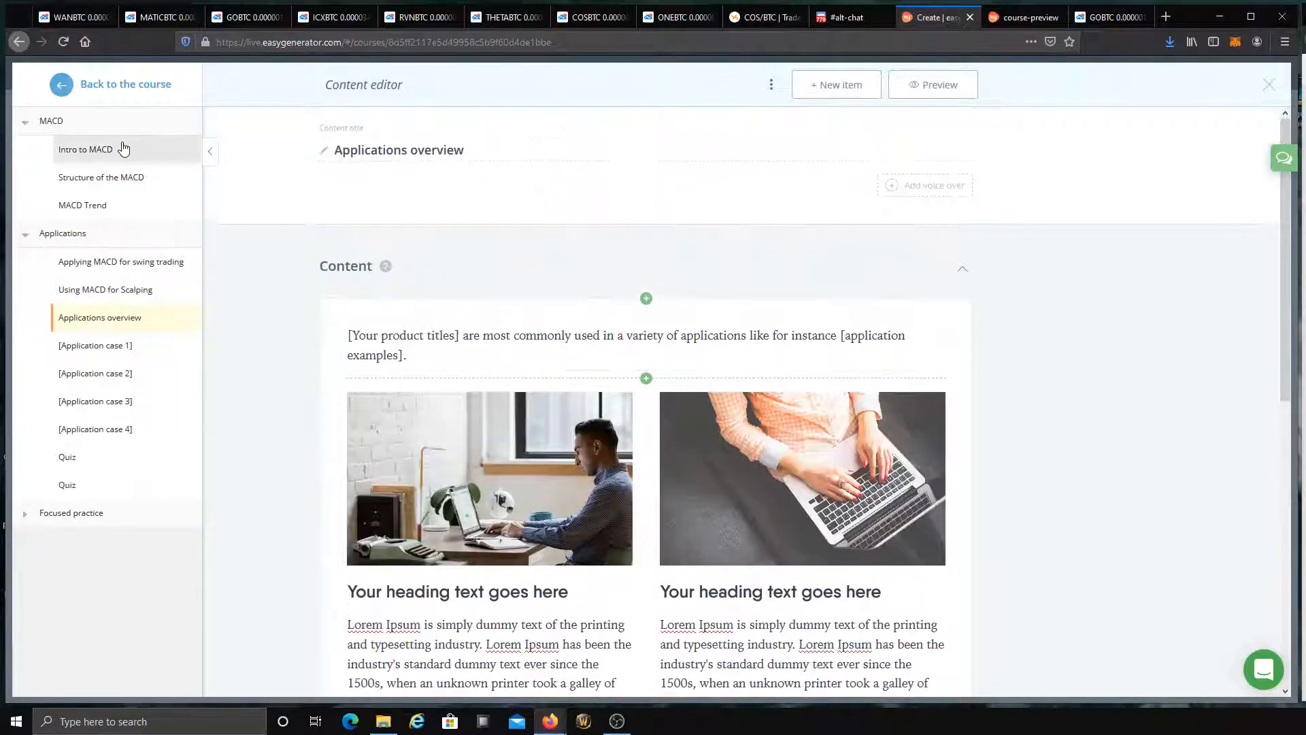
pyautogui.click(81, 100)
# Step: Review the MACD, Applications and Focused practice sections in the course overview, down to the customer cases and wrap up
pyautogui.scroll(5, 272, 239)
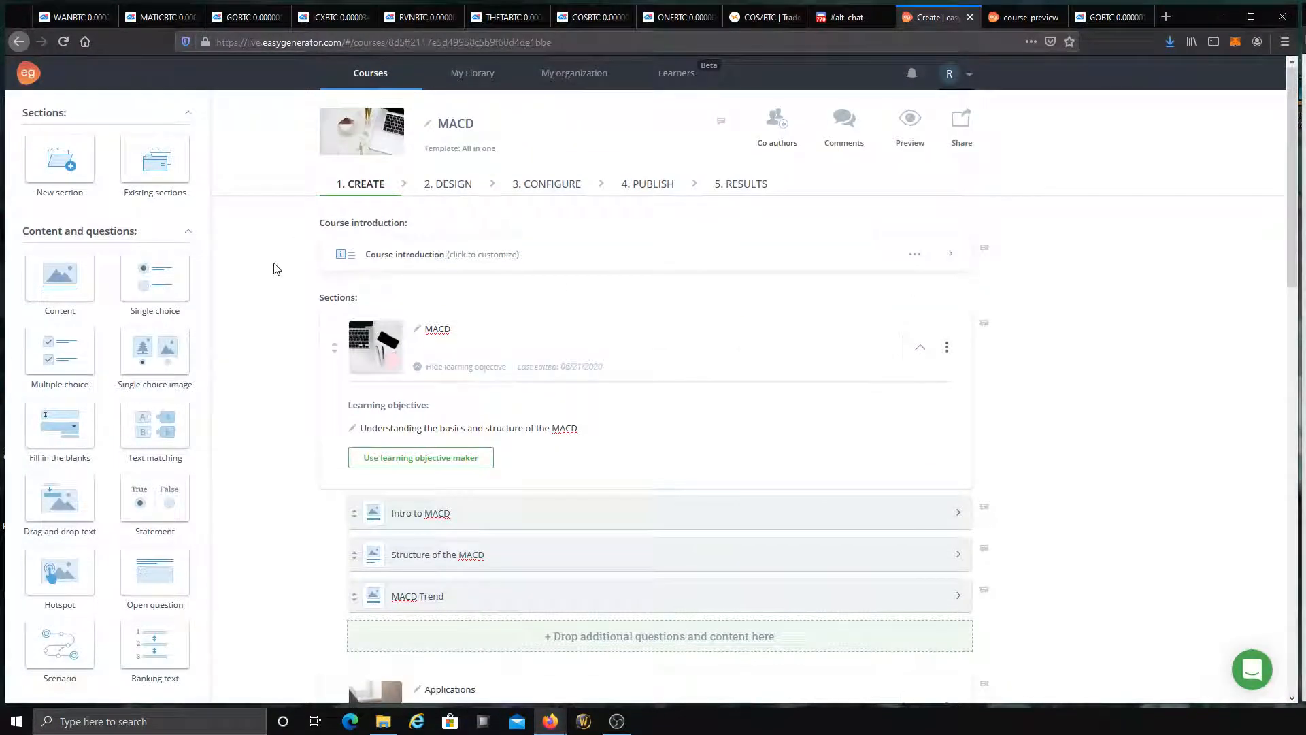
pyautogui.scroll(-5, 238, 302)
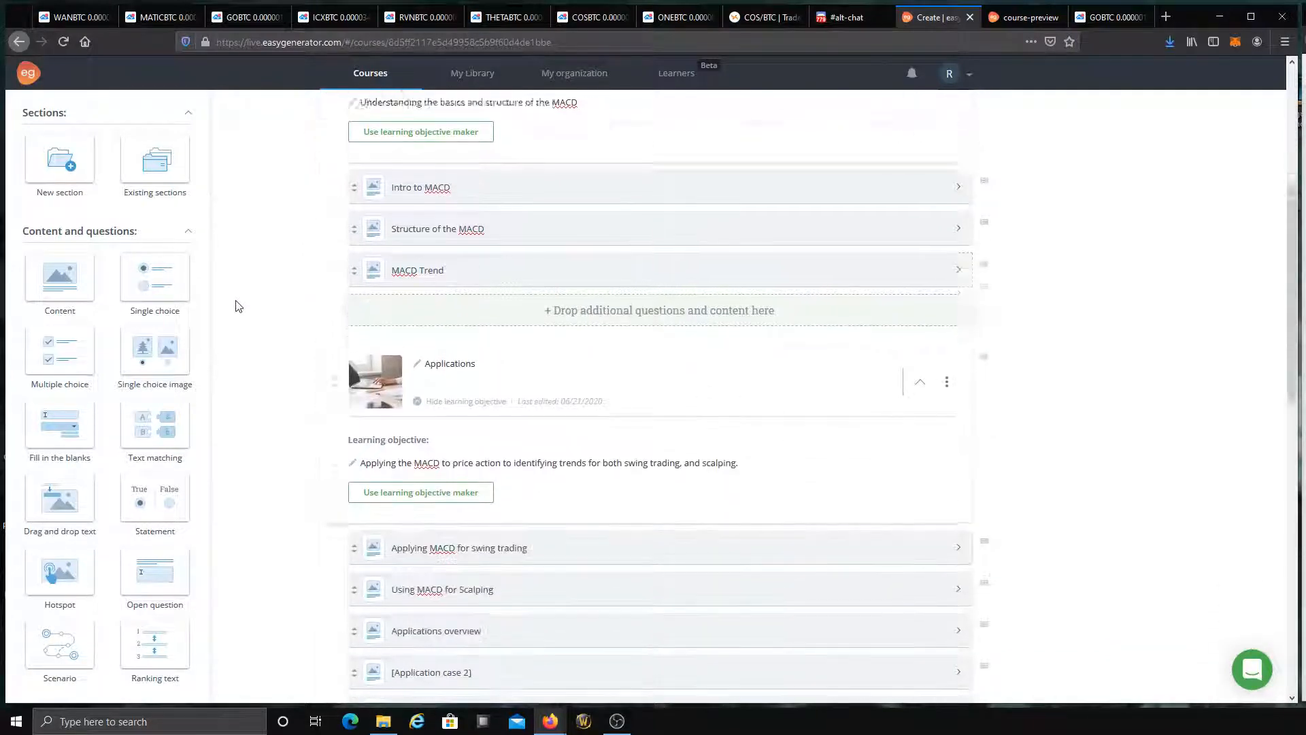
pyautogui.scroll(-3, 591, 388)
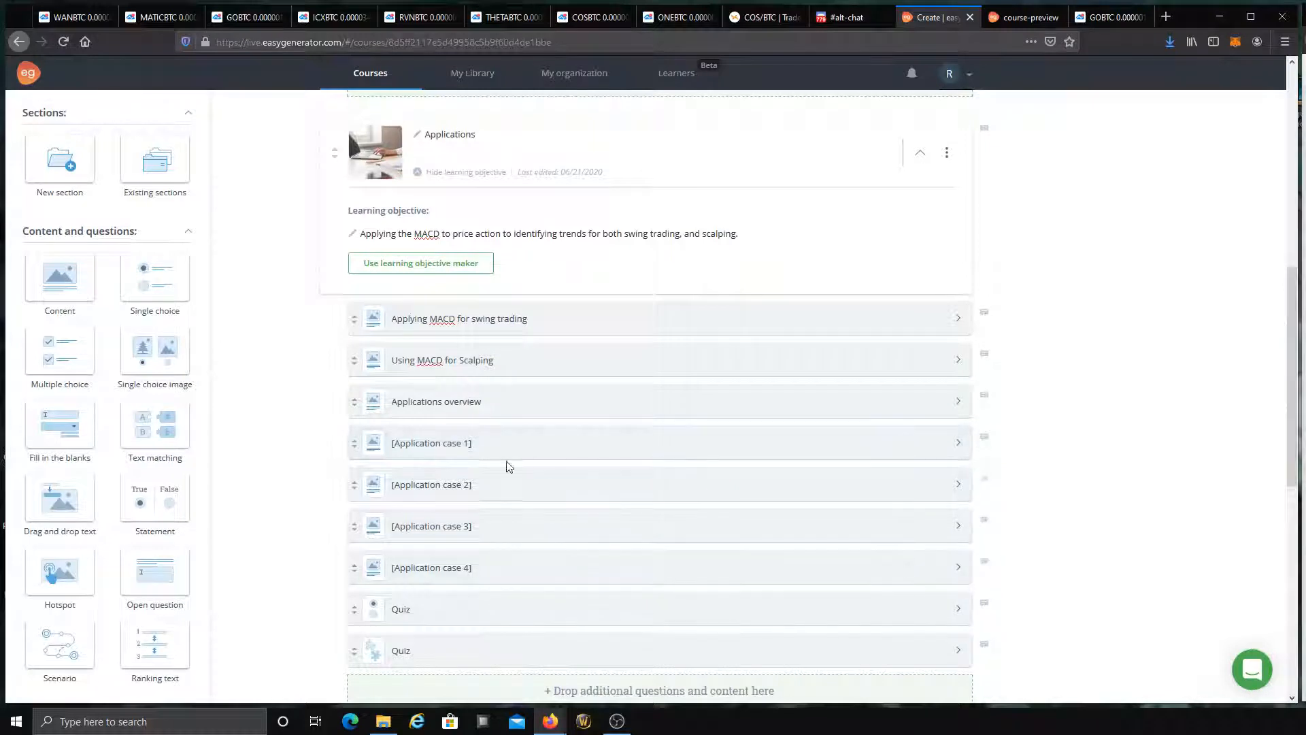
pyautogui.scroll(-3, 481, 583)
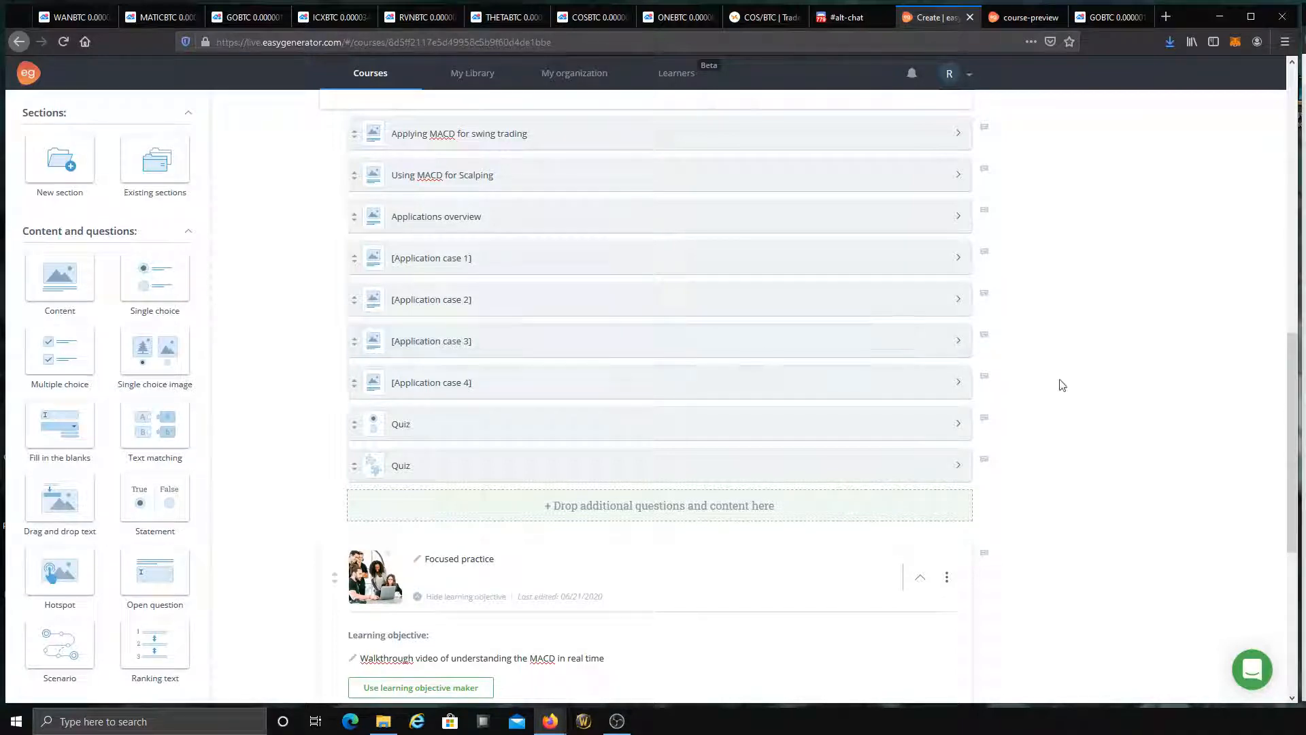
pyautogui.scroll(-3, 1061, 385)
pyautogui.scroll(20, 994, 428)
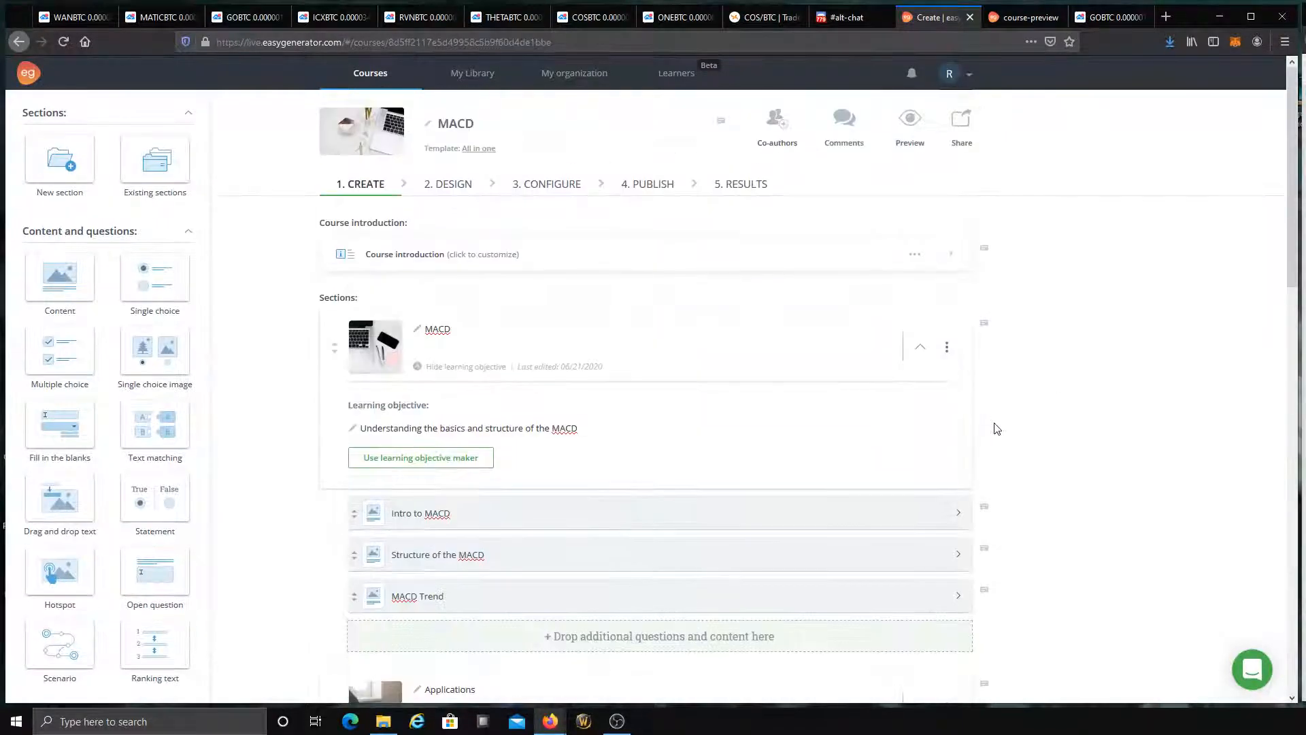
pyautogui.scroll(-3, 431, 341)
pyautogui.scroll(-11, 542, 383)
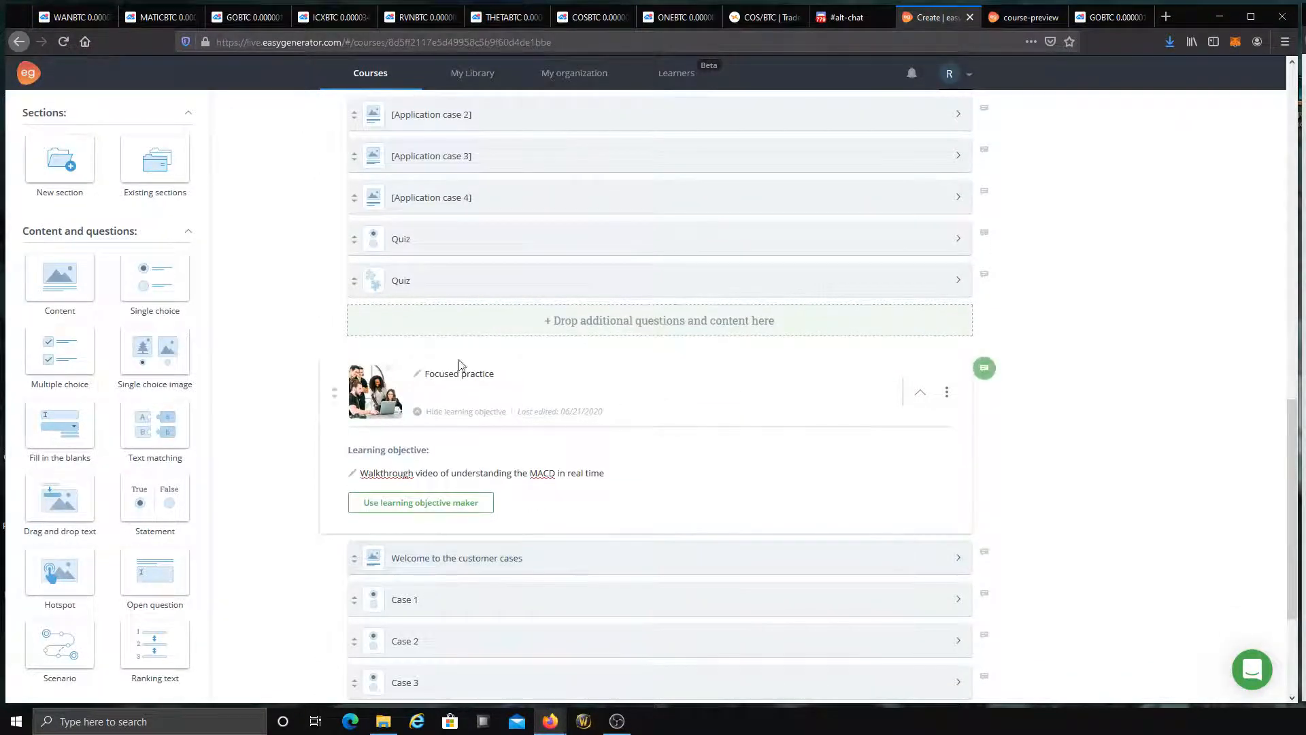
pyautogui.scroll(-3, 575, 457)
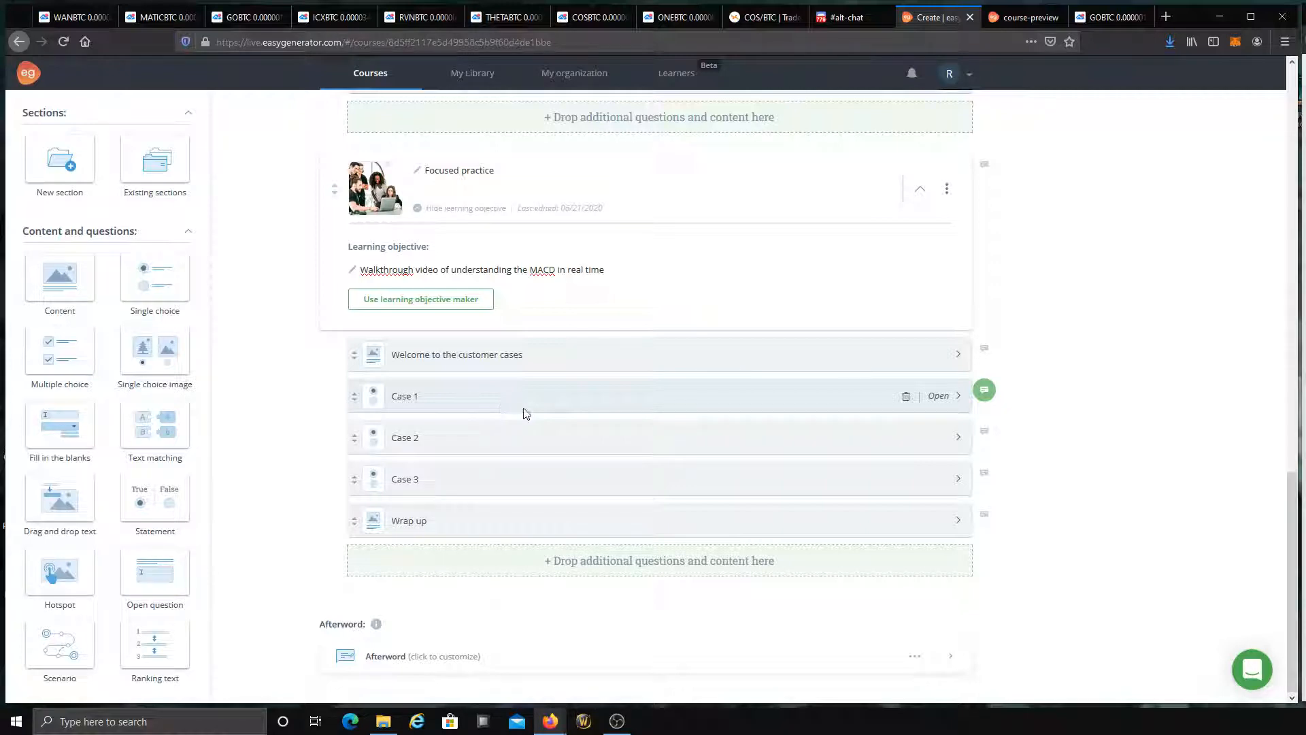
# Step: Switch to the ONEBTC chart in TradingView, show more of its price history and enlarge the MACD pane
pyautogui.click(670, 17)
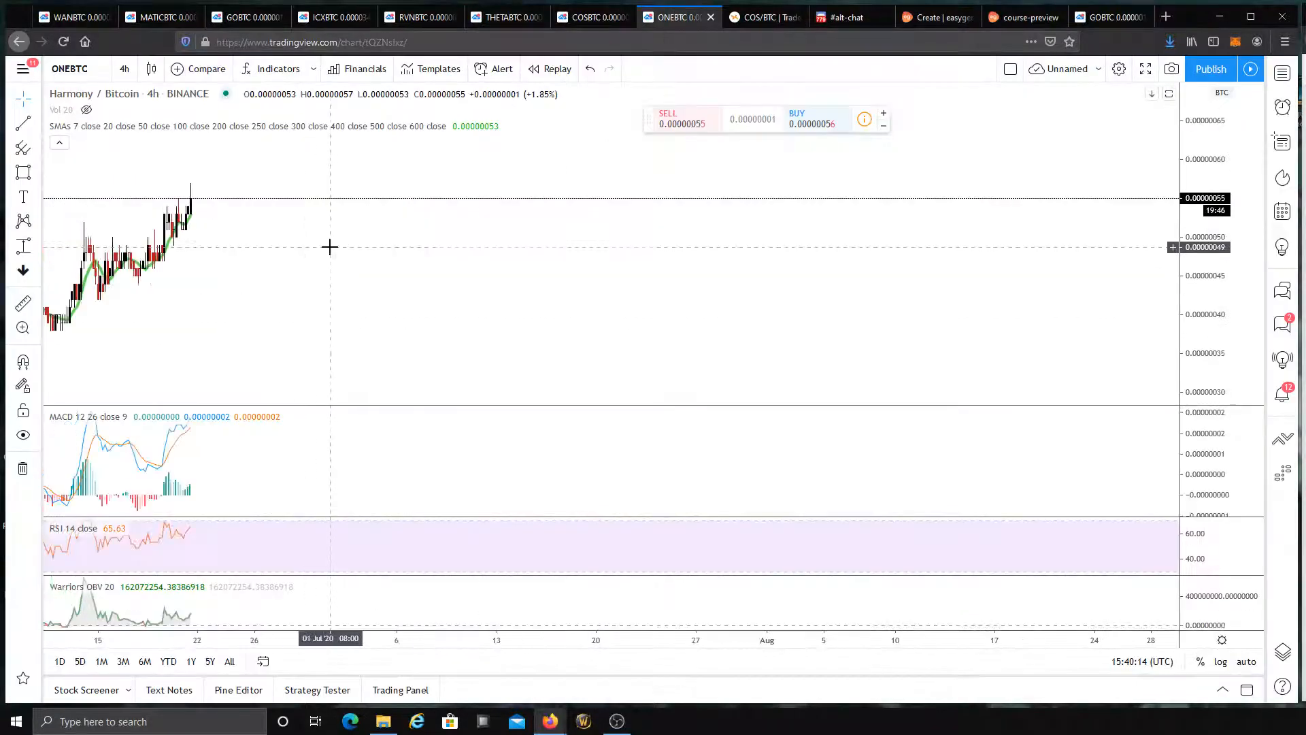
pyautogui.moveTo(330, 247); pyautogui.dragTo(1048, 286)
pyautogui.scroll(-2, 980, 286)
pyautogui.moveTo(955, 300); pyautogui.dragTo(842, 183)
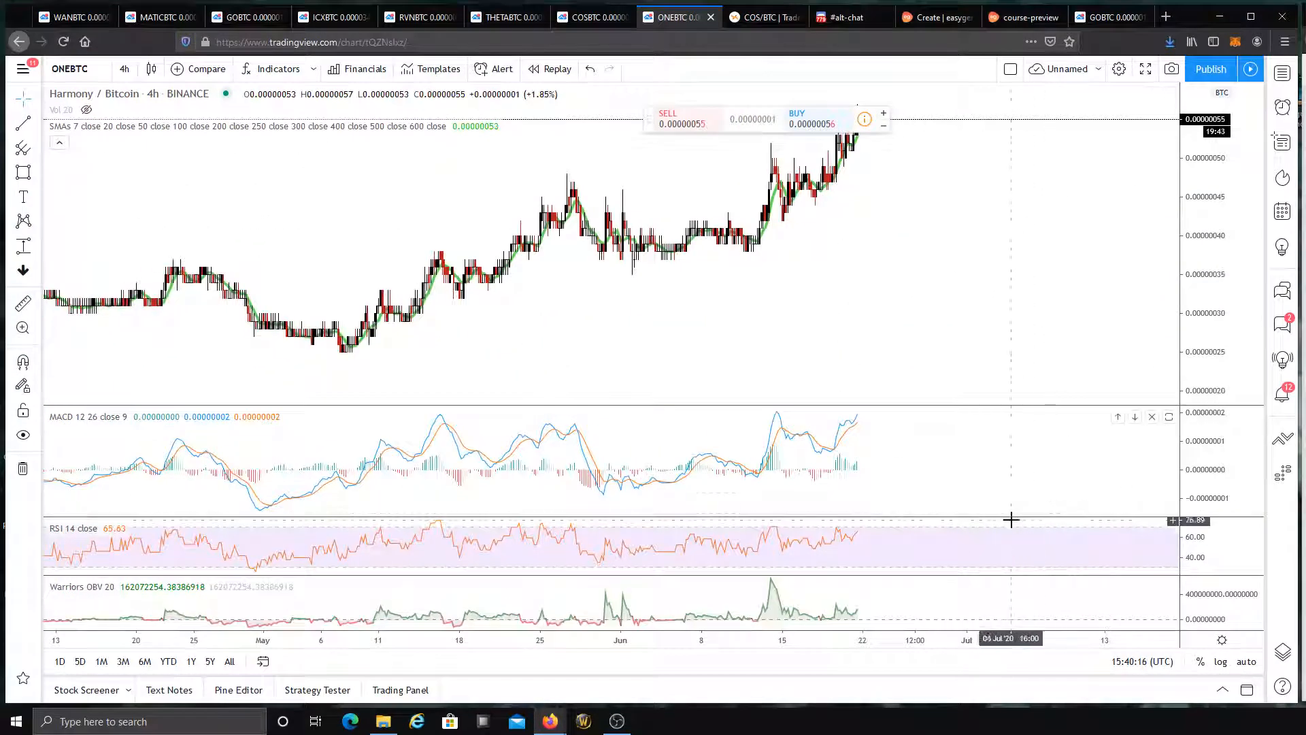
pyautogui.moveTo(1010, 520); pyautogui.dragTo(1000, 598)
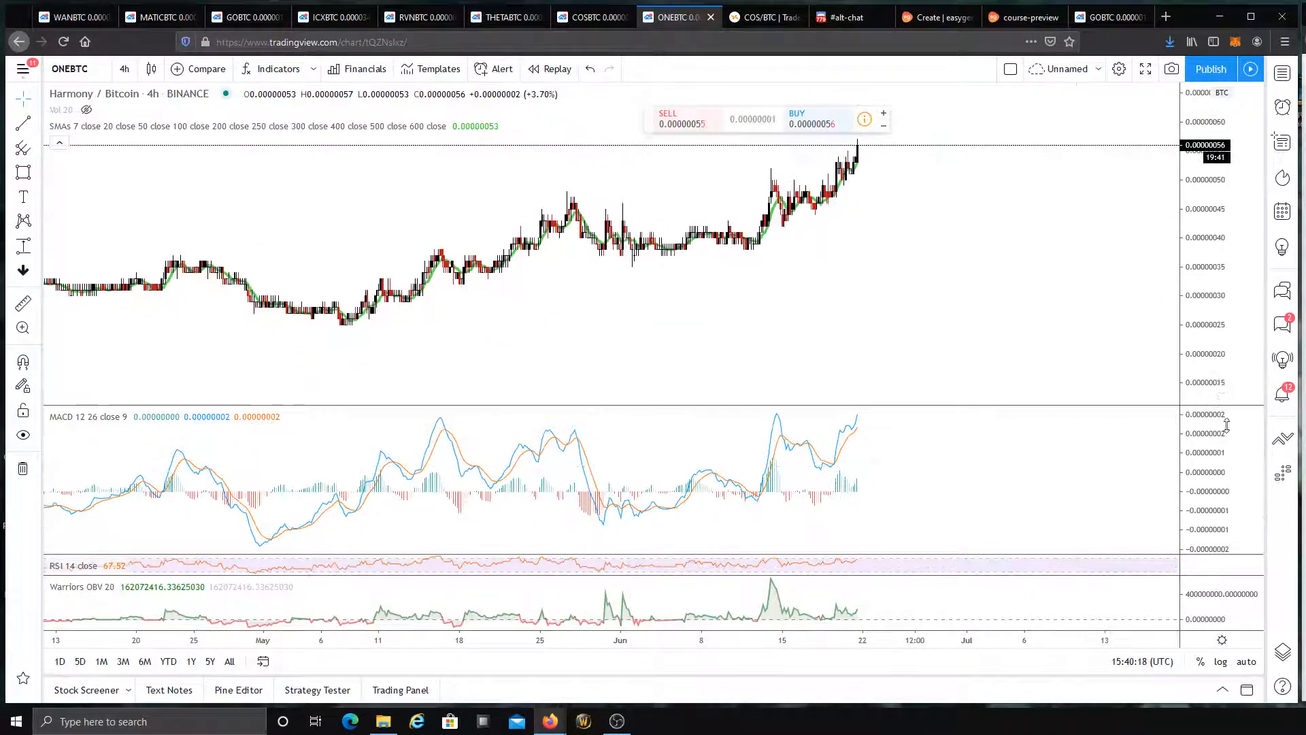
pyautogui.scroll(-3, 1029, 338)
# Step: Start a bar replay of the ONEBTC chart from the price low in early May 2020 and play it
pyautogui.click(550, 69)
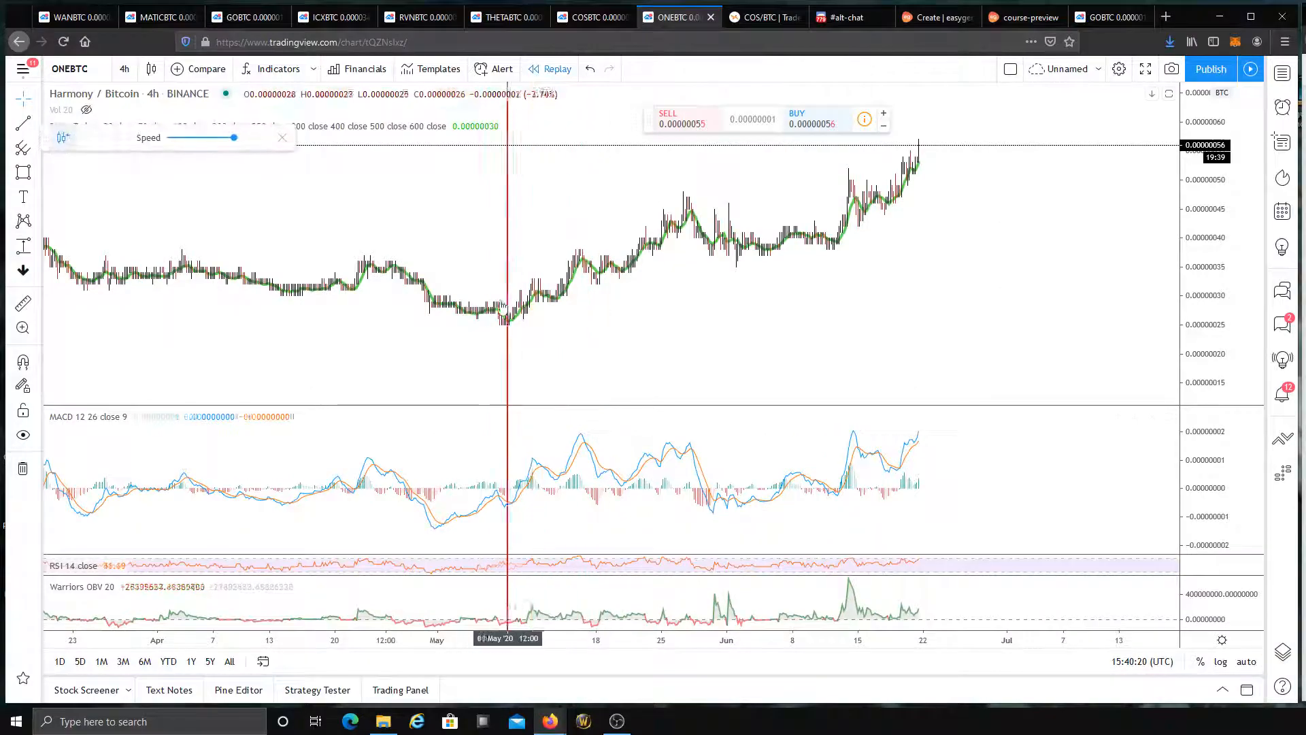
pyautogui.click(503, 317)
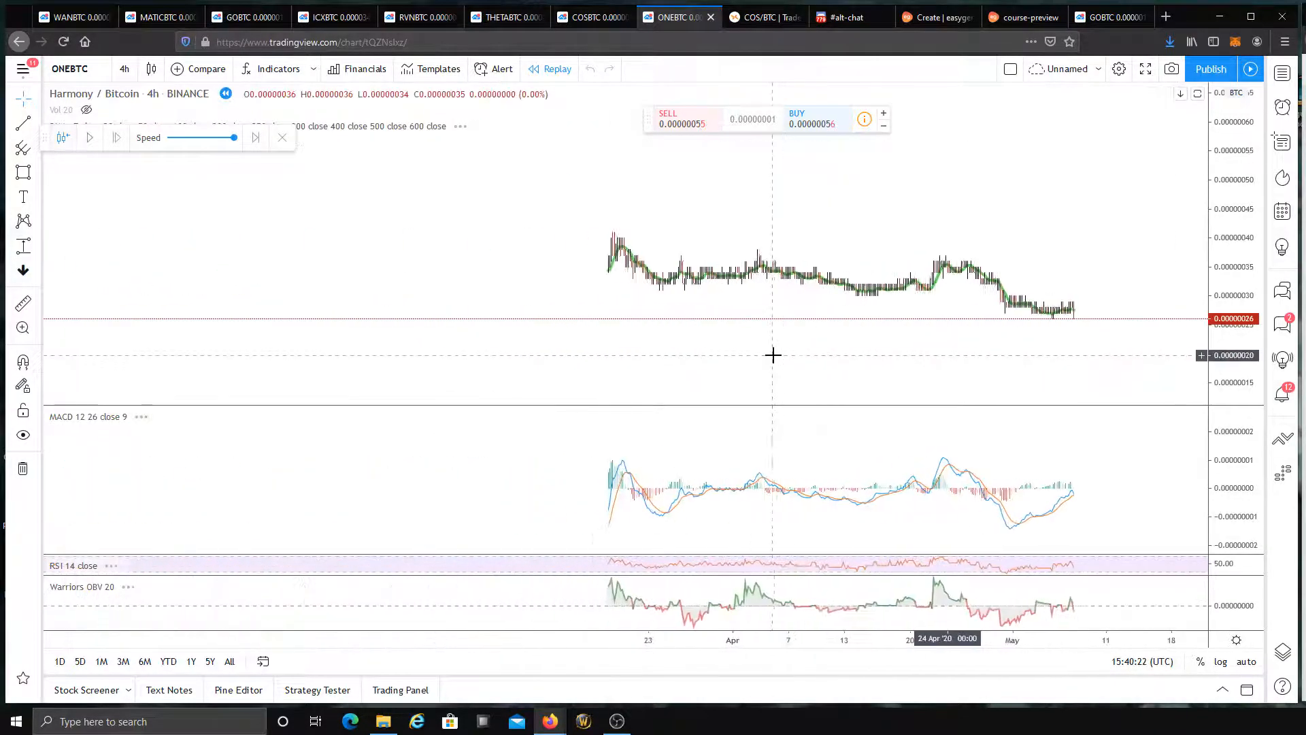
pyautogui.click(89, 137)
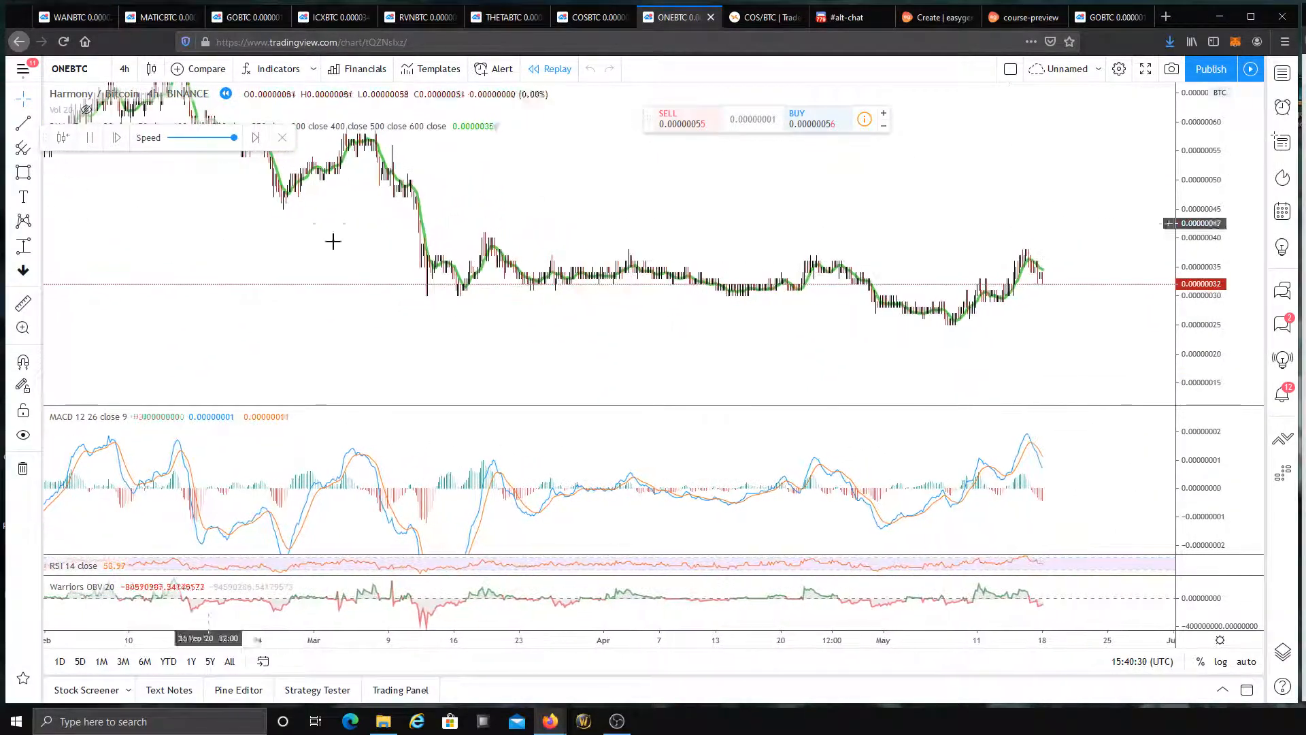
# Step: Draw a rectangle over the early March price peak, extending to 1 June between about 0.00000057 and 0.00000053
pyautogui.click(23, 173)
pyautogui.click(331, 140)
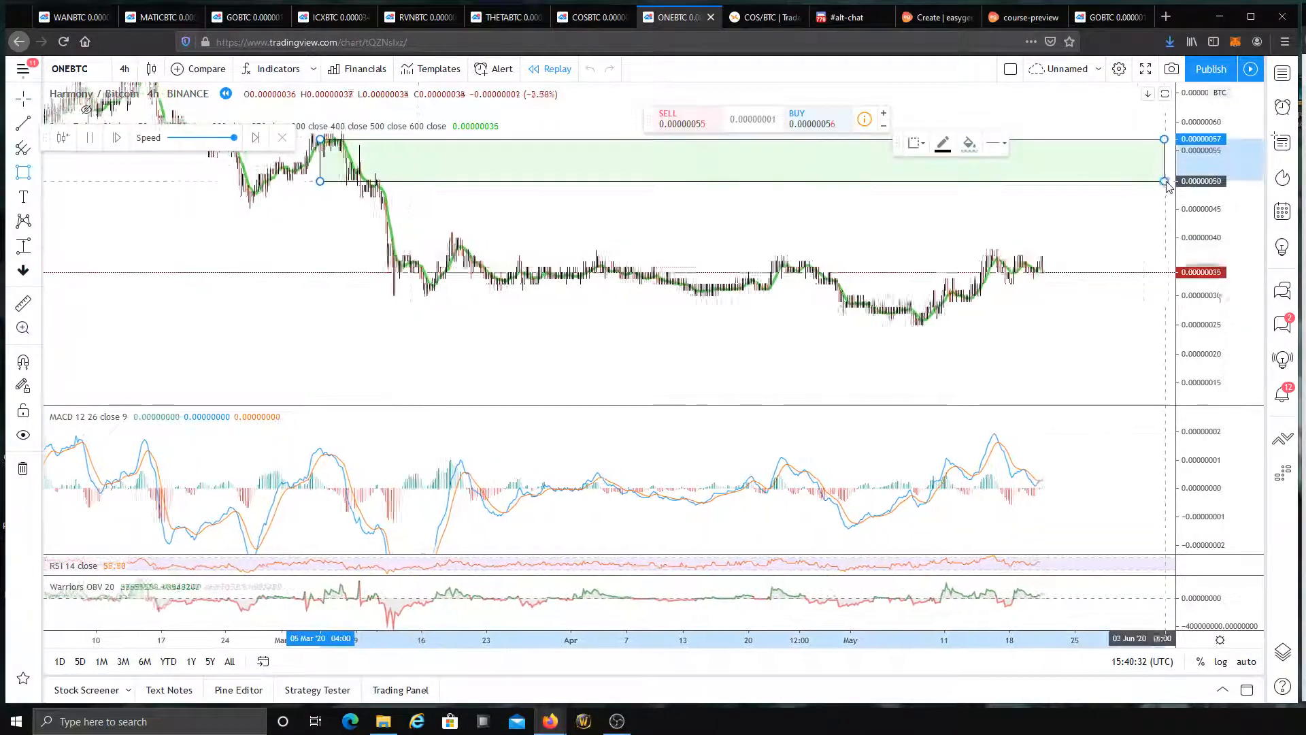
pyautogui.click(1165, 183)
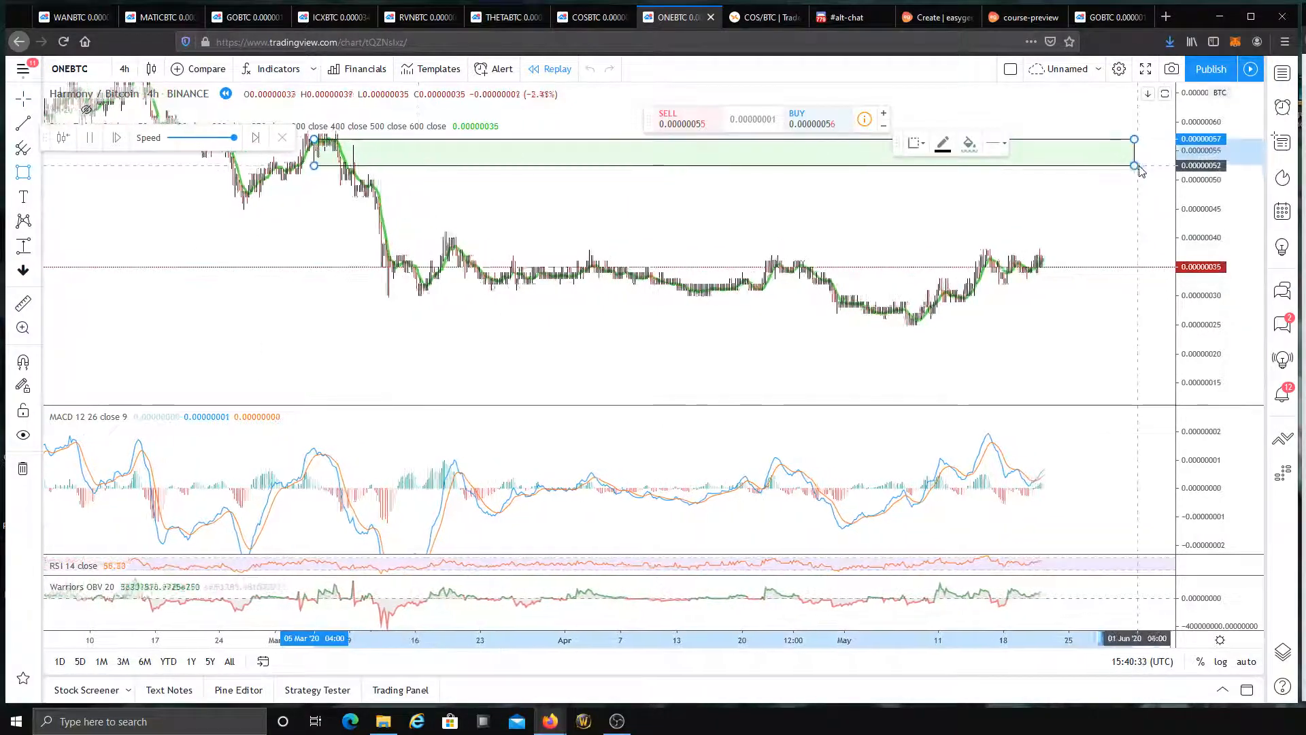
# Step: Draw a trend line under the rising price lows in May, from about 0.00000024 to 0.00000038
pyautogui.click(37, 124)
pyautogui.click(93, 125)
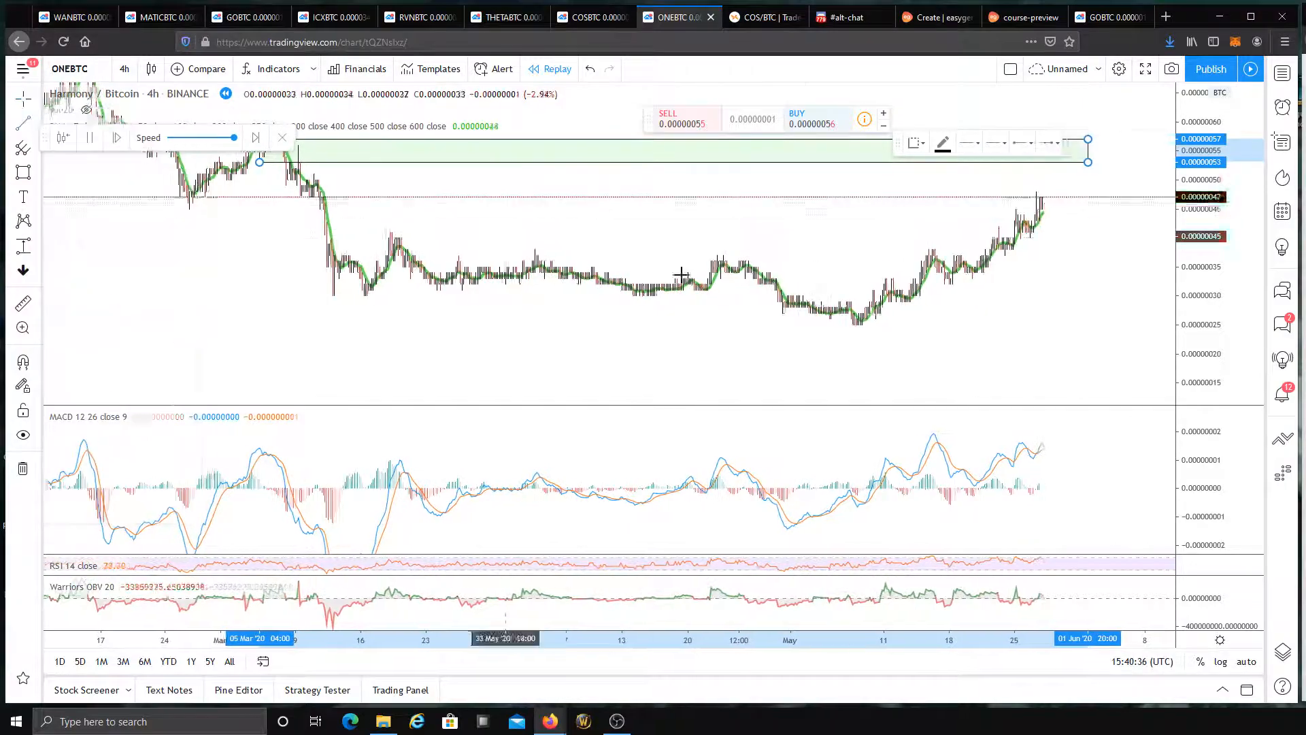
pyautogui.moveTo(835, 330); pyautogui.dragTo(1029, 254)
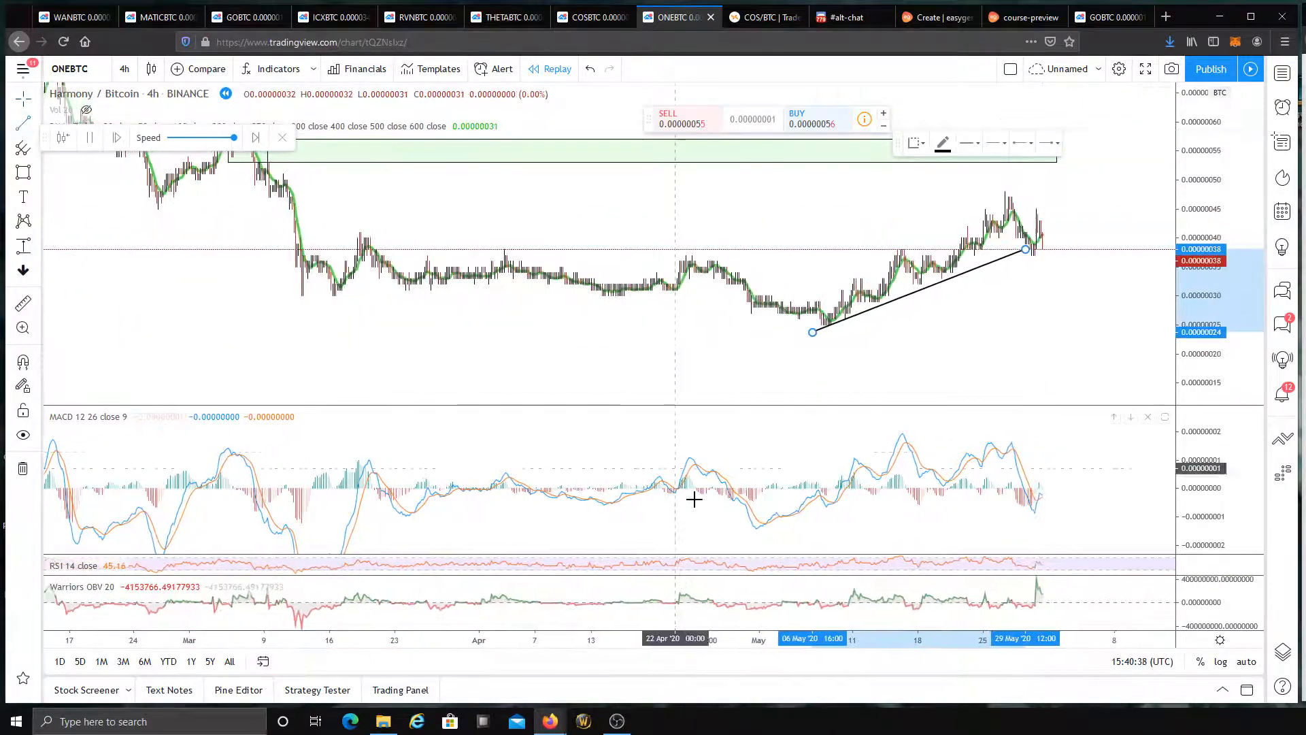
# Step: Draw trend lines along the MACD's rising lows and its May highs, plus one descending from the late-May price high to about 0.00000039
pyautogui.moveTo(725, 534); pyautogui.dragTo(880, 481)
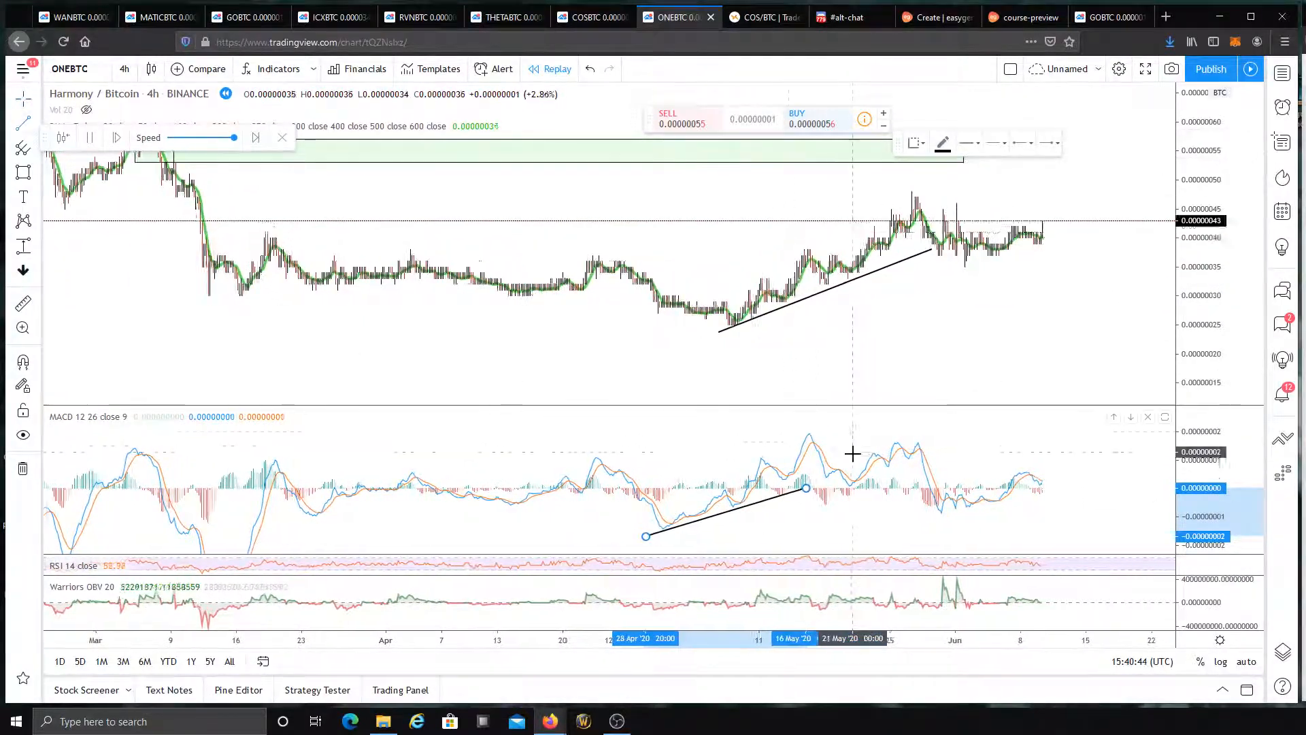
pyautogui.moveTo(786, 437); pyautogui.dragTo(952, 449)
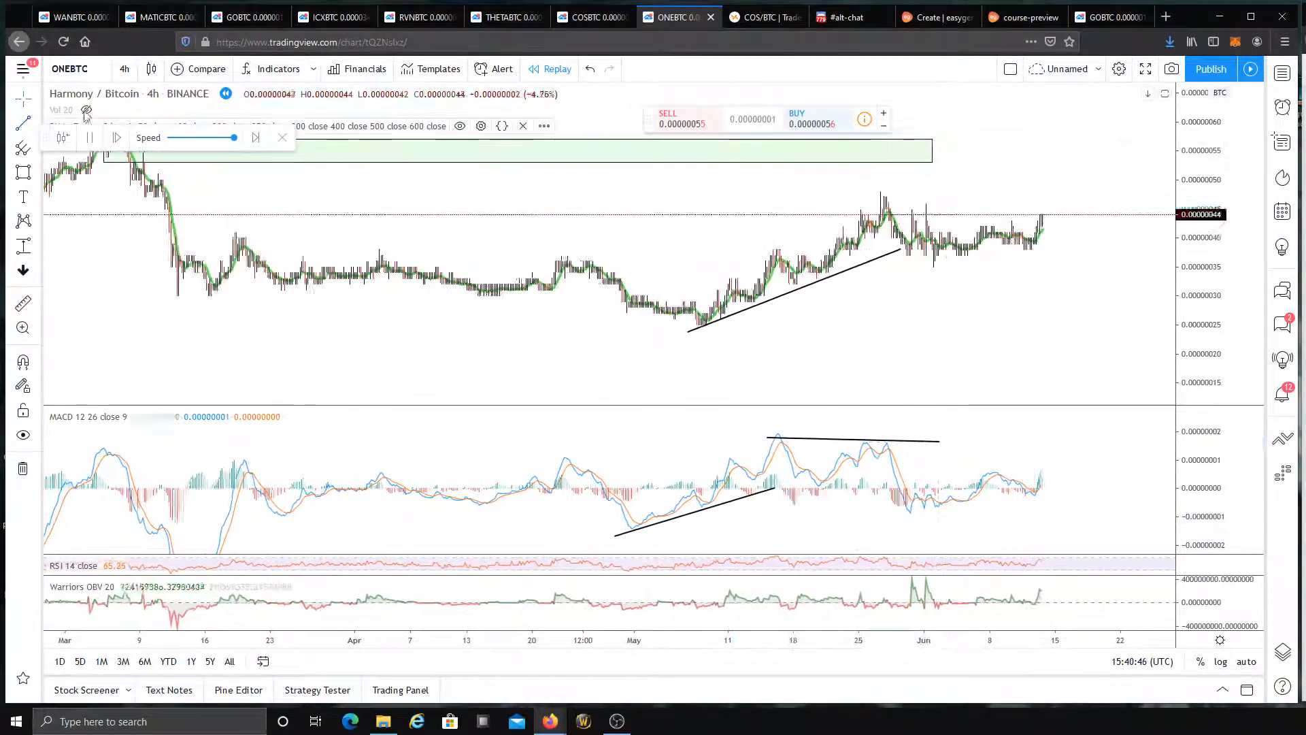
pyautogui.moveTo(825, 213)
pyautogui.mouseDown()
pyautogui.moveTo(938, 212)
pyautogui.moveTo(1009, 238)
pyautogui.mouseUp()
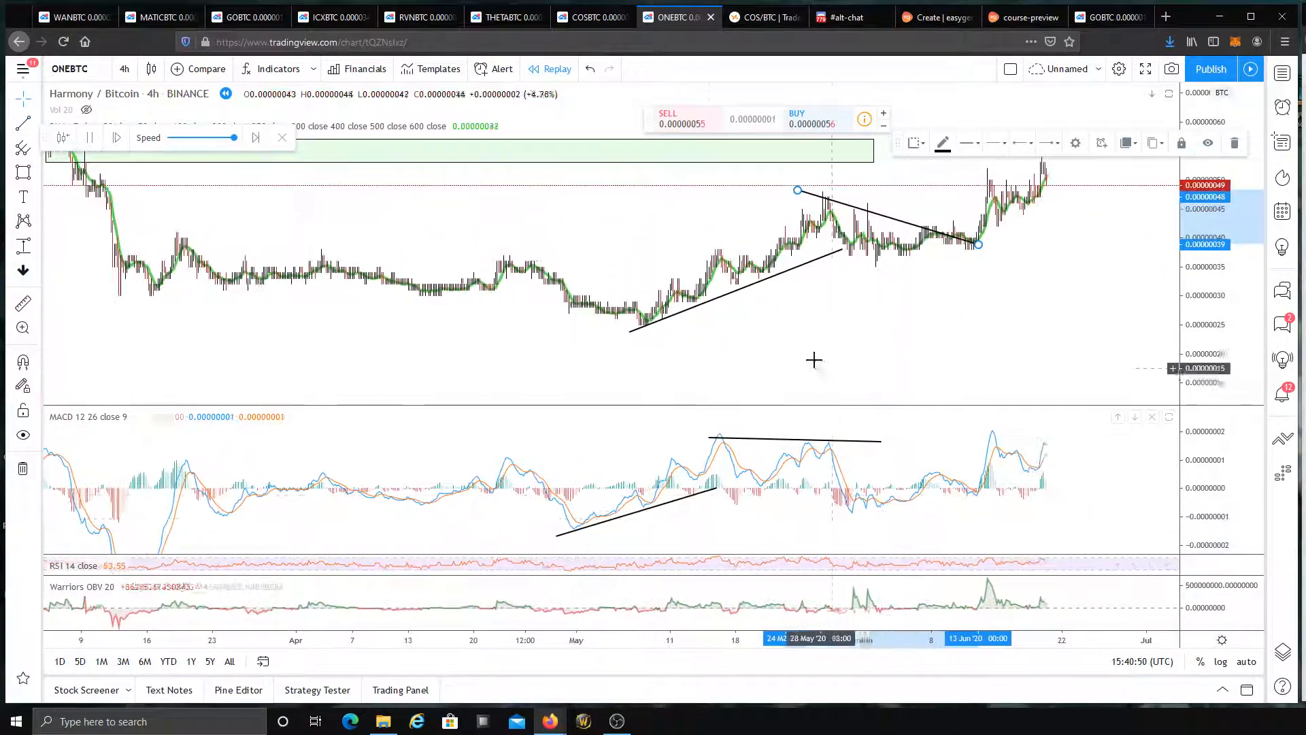
# Step: Exit the bar replay and remove all drawings from the ONEBTC chart
pyautogui.click(256, 138)
pyautogui.click(282, 138)
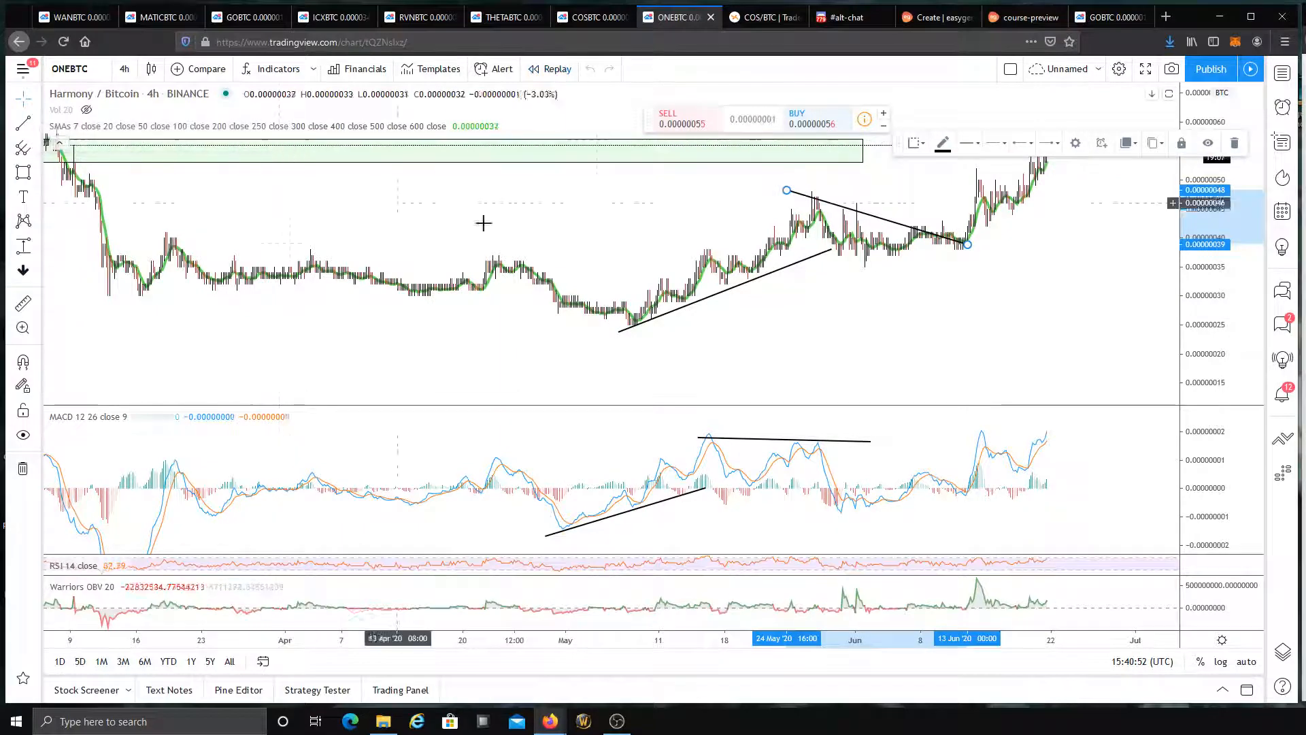
pyautogui.rightClick(904, 335)
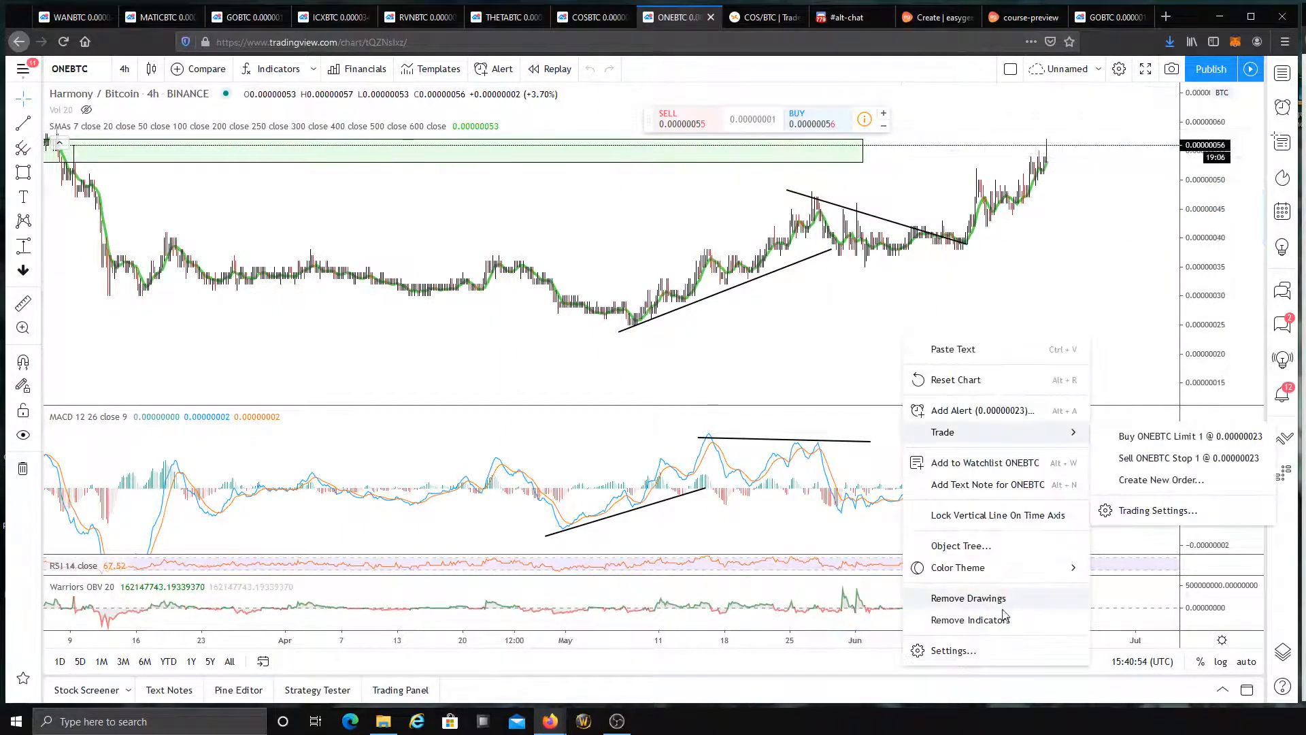
pyautogui.click(984, 598)
# Step: Switch to the Easygenerator preview of the MACD course
pyautogui.click(1024, 20)
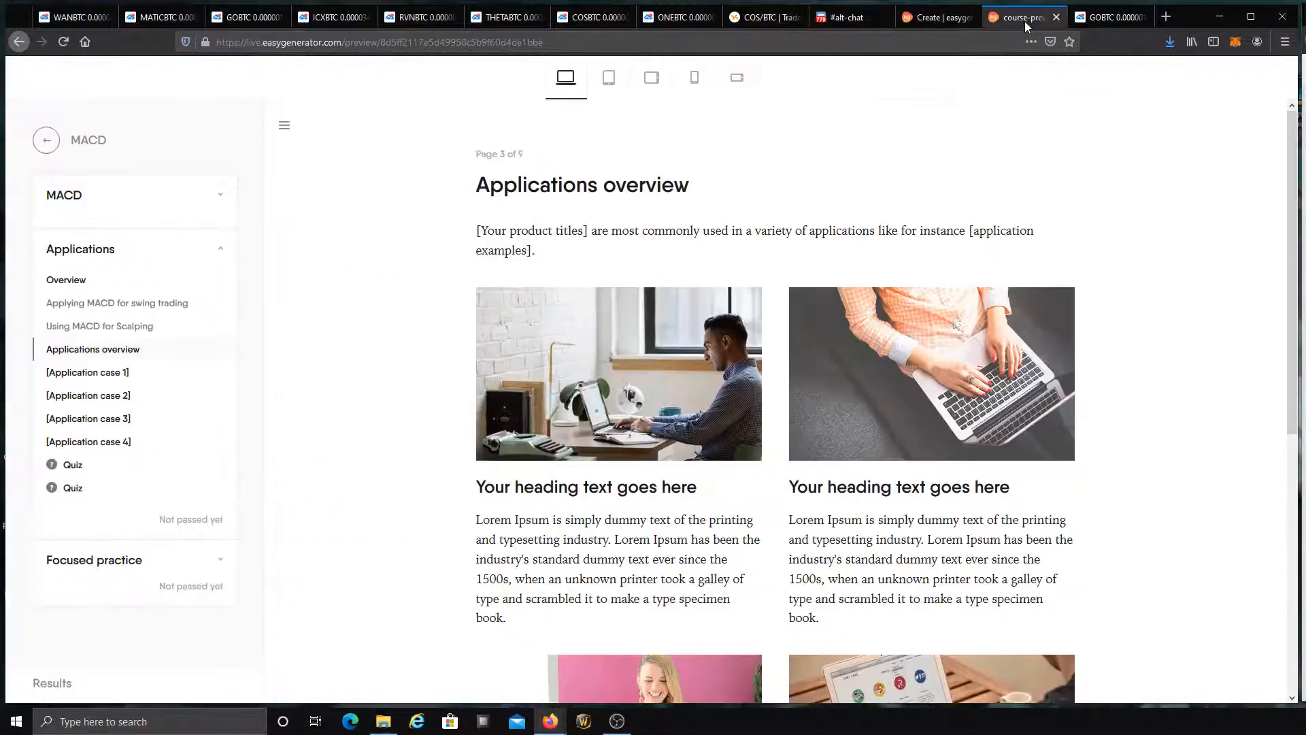
# Step: Return to the MACD course editor, open its Design stage and review the available themes and the course logo branding
pyautogui.click(908, 24)
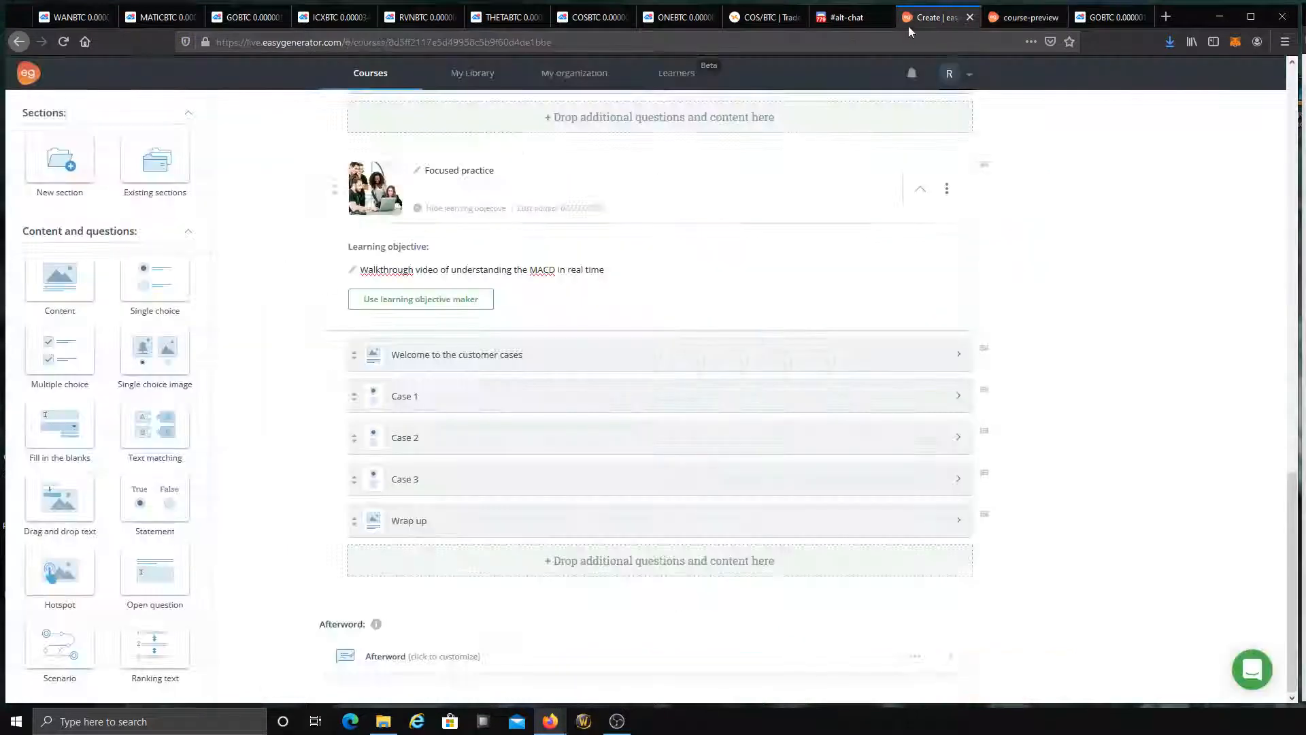
pyautogui.scroll(15, 292, 470)
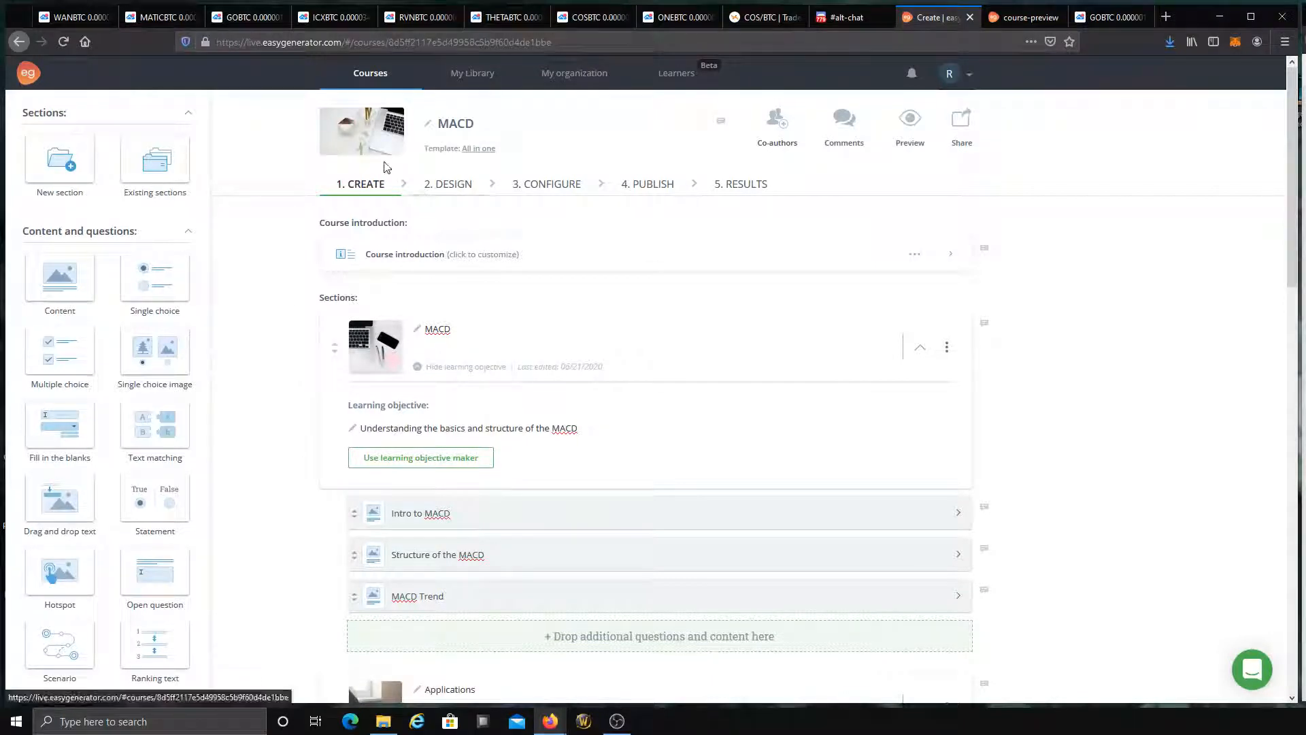
pyautogui.click(449, 185)
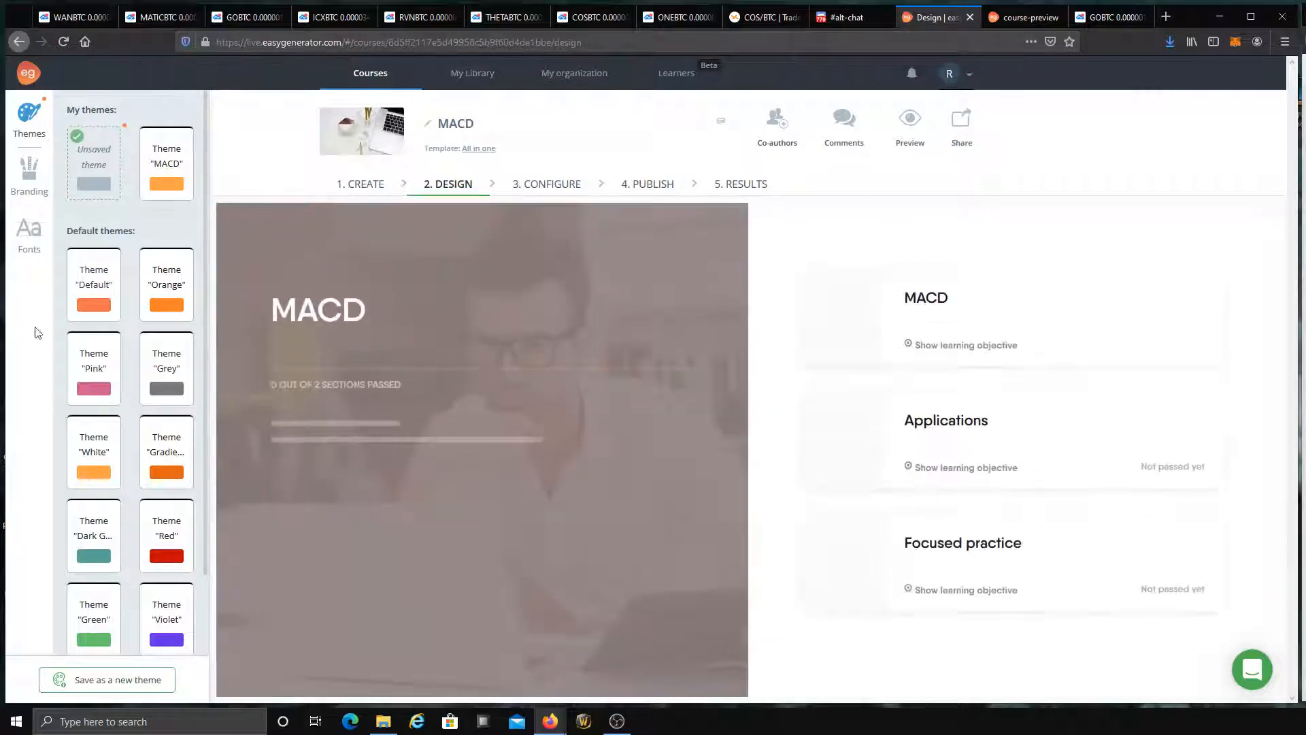
pyautogui.scroll(-2, 130, 452)
pyautogui.scroll(2, 111, 489)
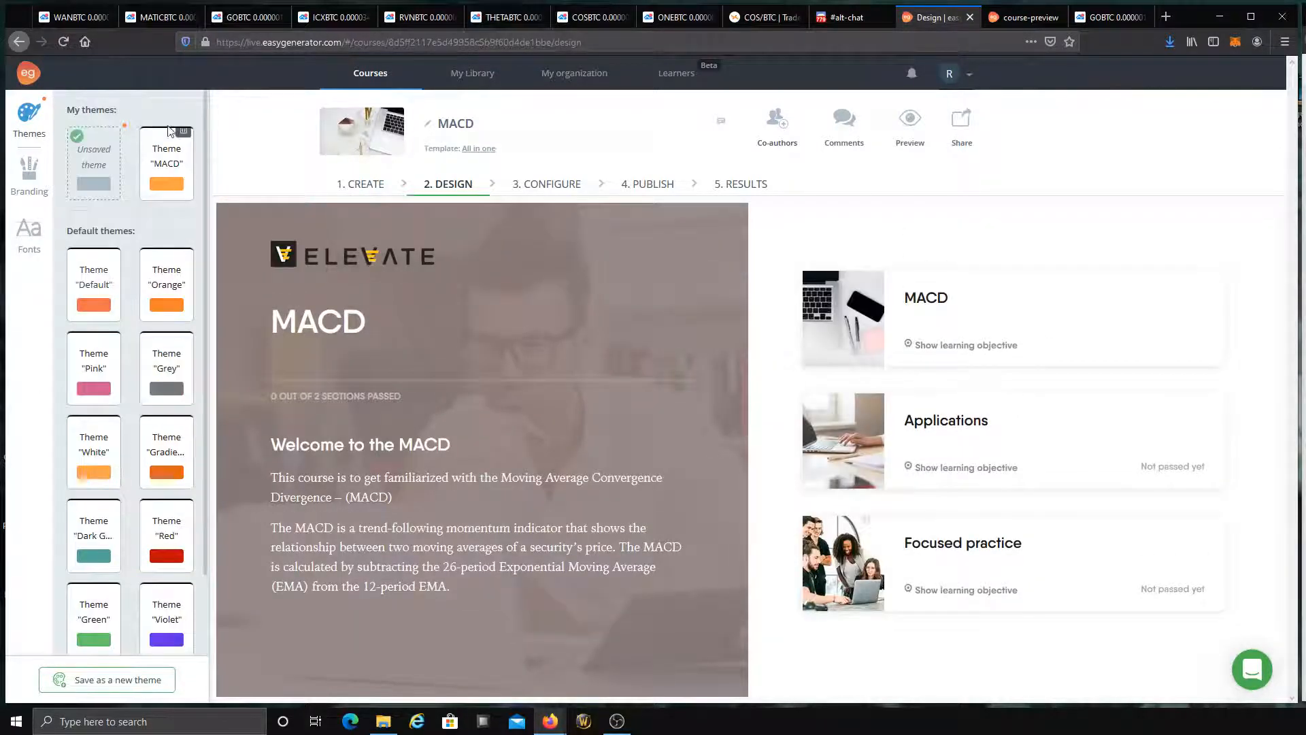
pyautogui.click(29, 170)
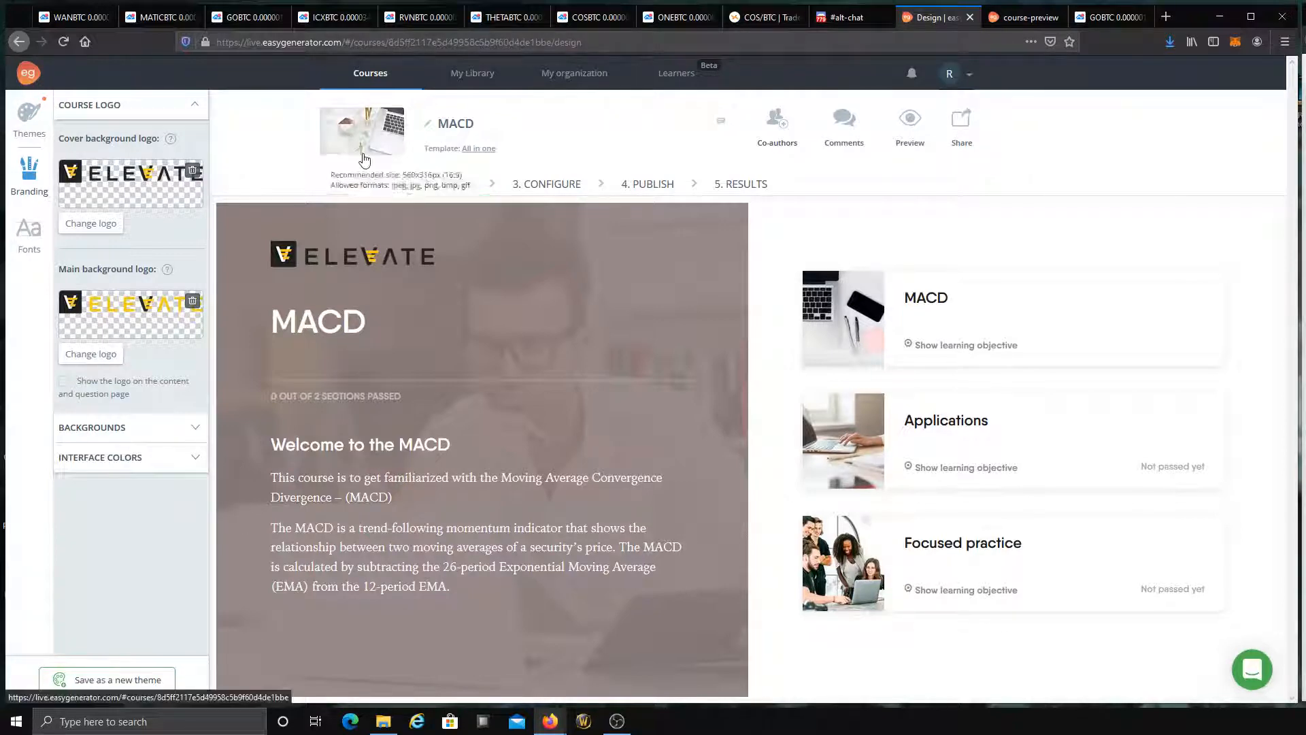
# Step: Try to switch the course from its unsaved theme to the saved "MACD" theme
pyautogui.click(41, 131)
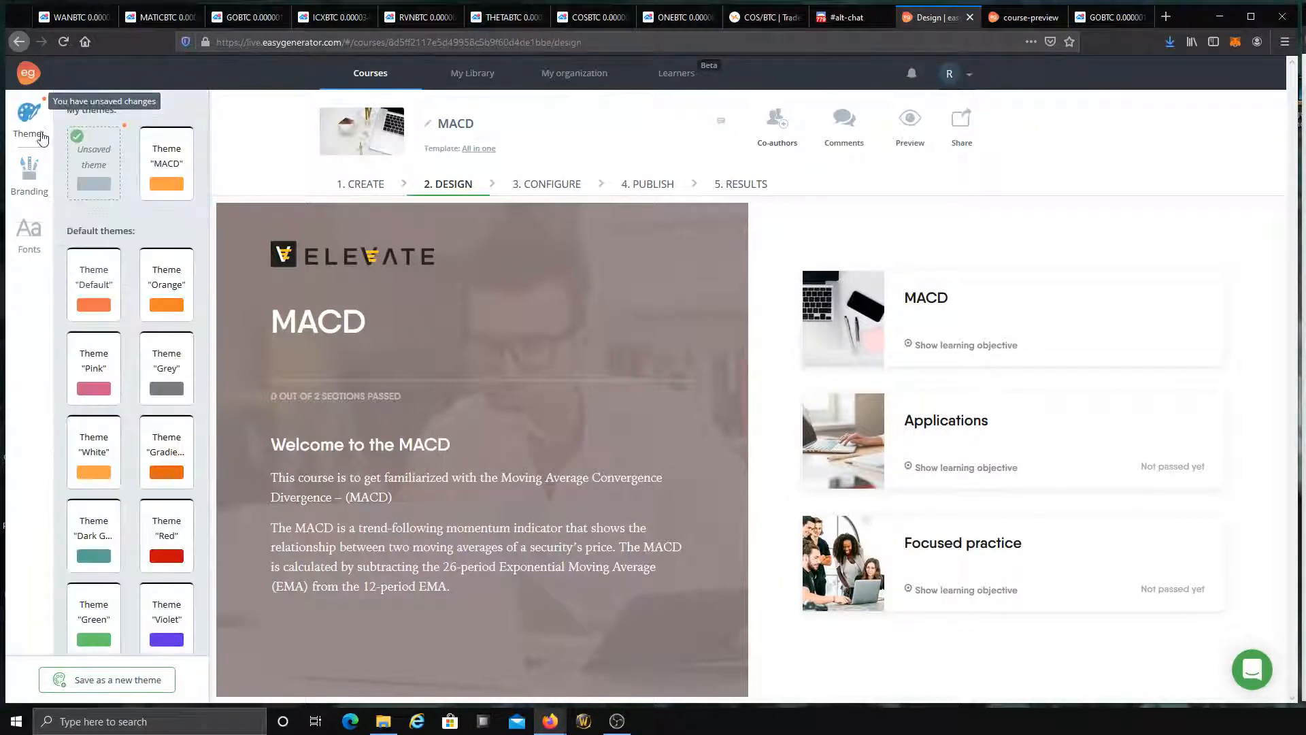
pyautogui.click(156, 189)
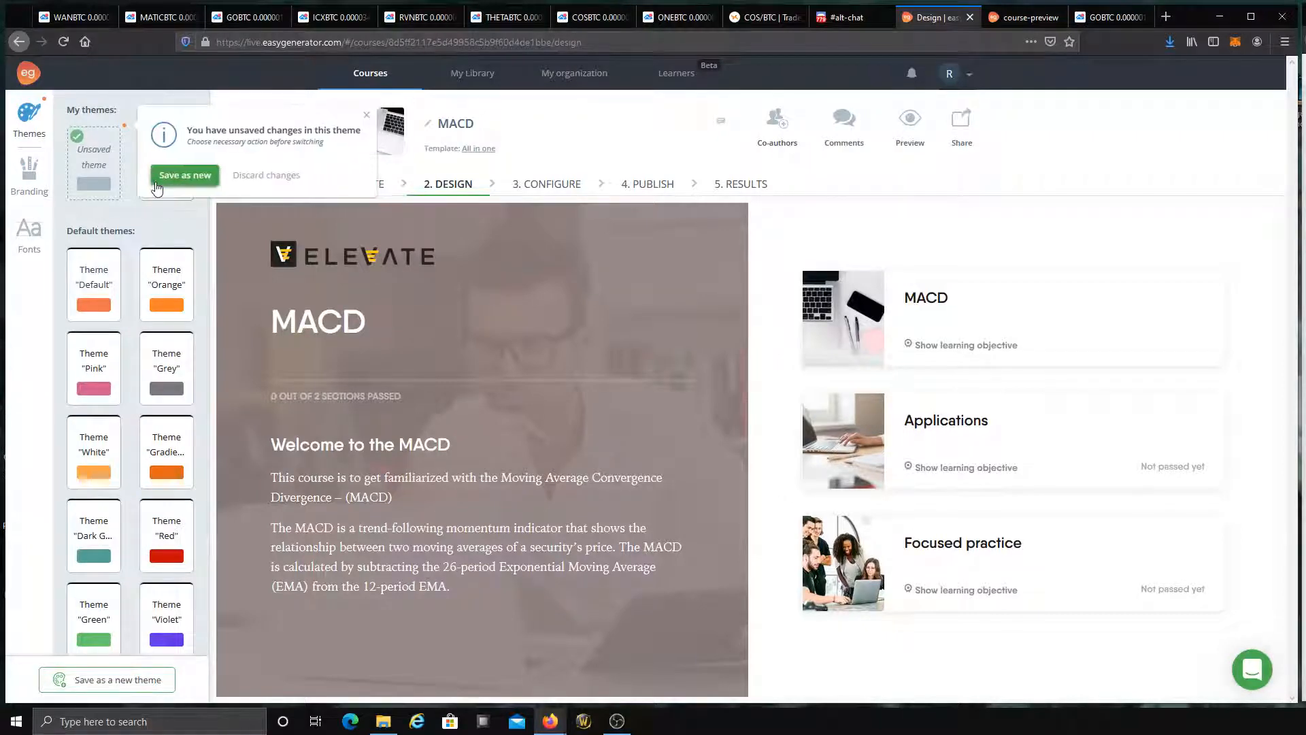
pyautogui.click(366, 117)
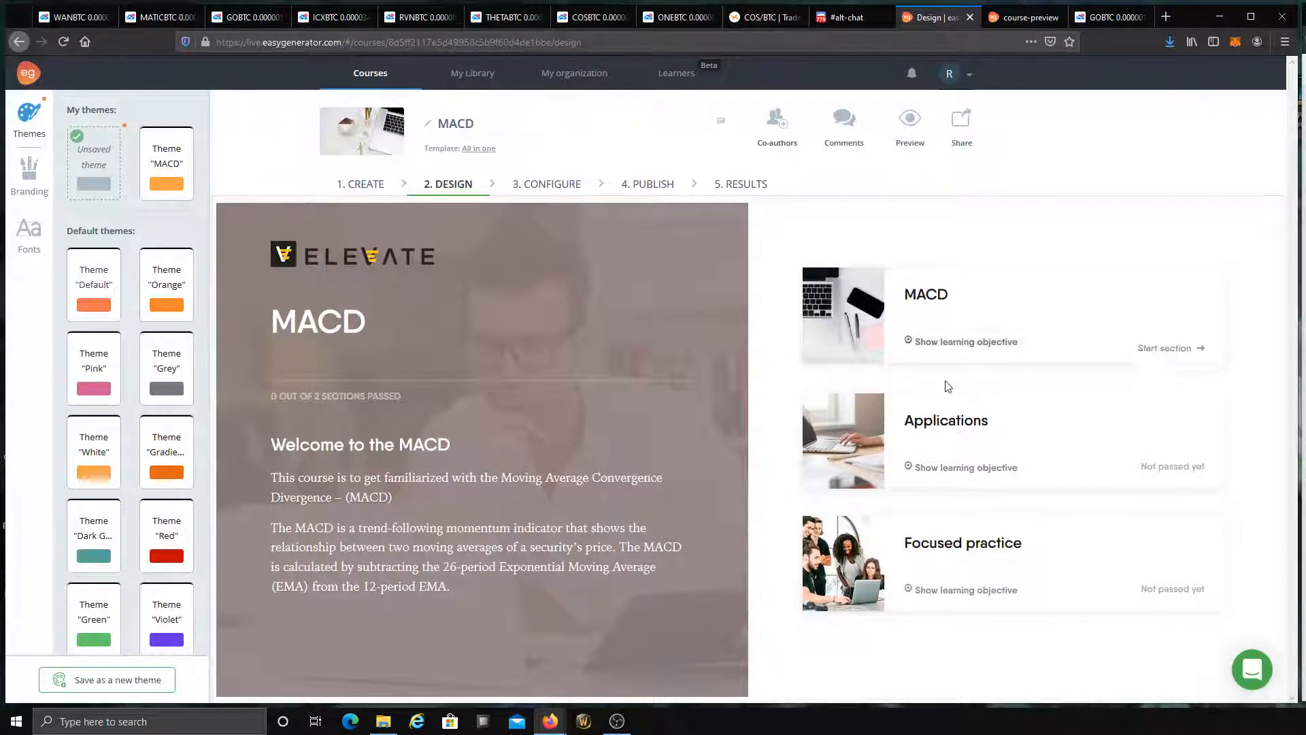
# Step: Start the MACD section in the design preview and read through the Intro to MACD page
pyautogui.click(955, 317)
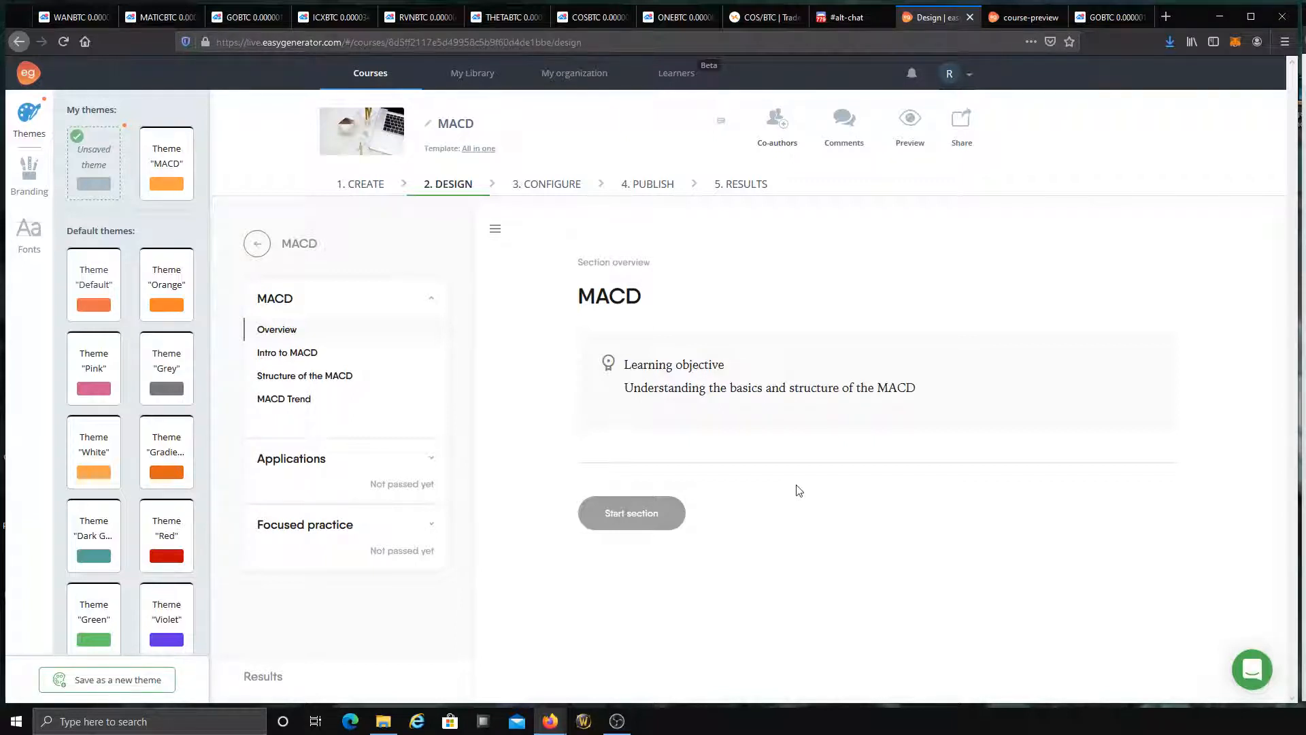
pyautogui.click(588, 520)
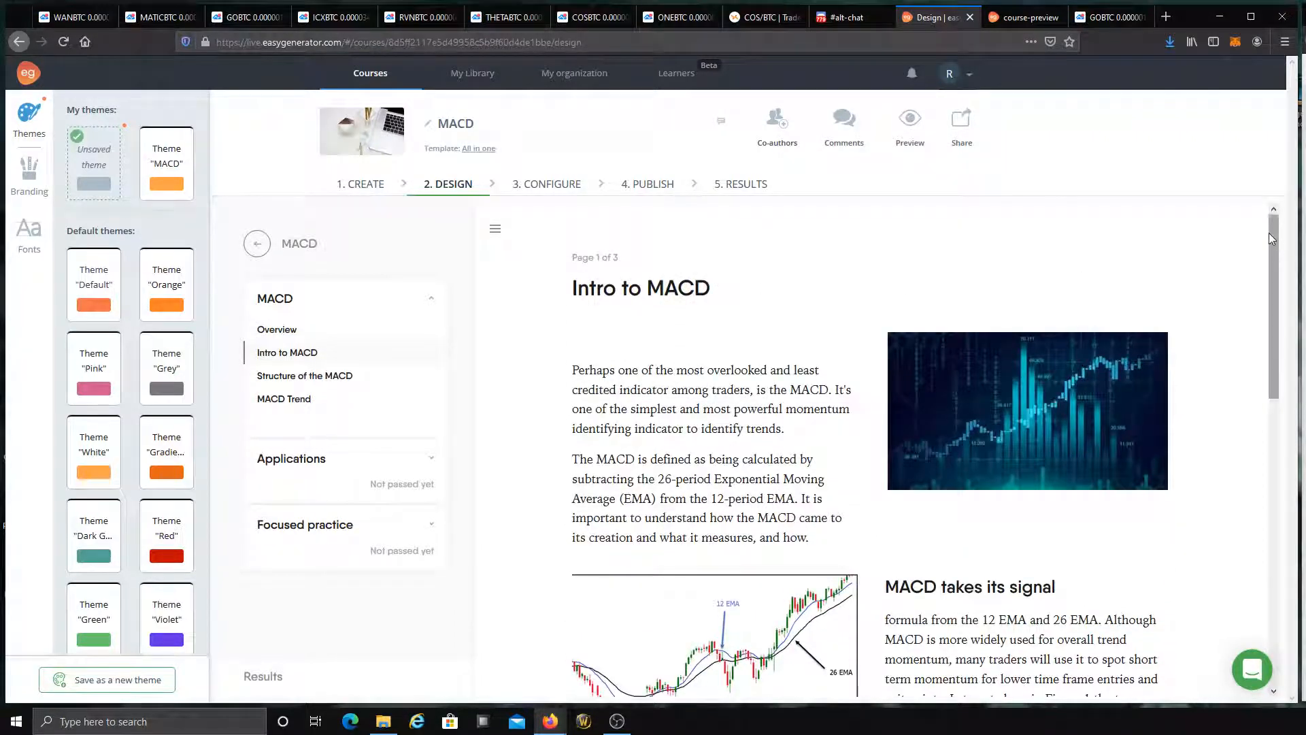
pyautogui.moveTo(1268, 233); pyautogui.dragTo(1276, 536)
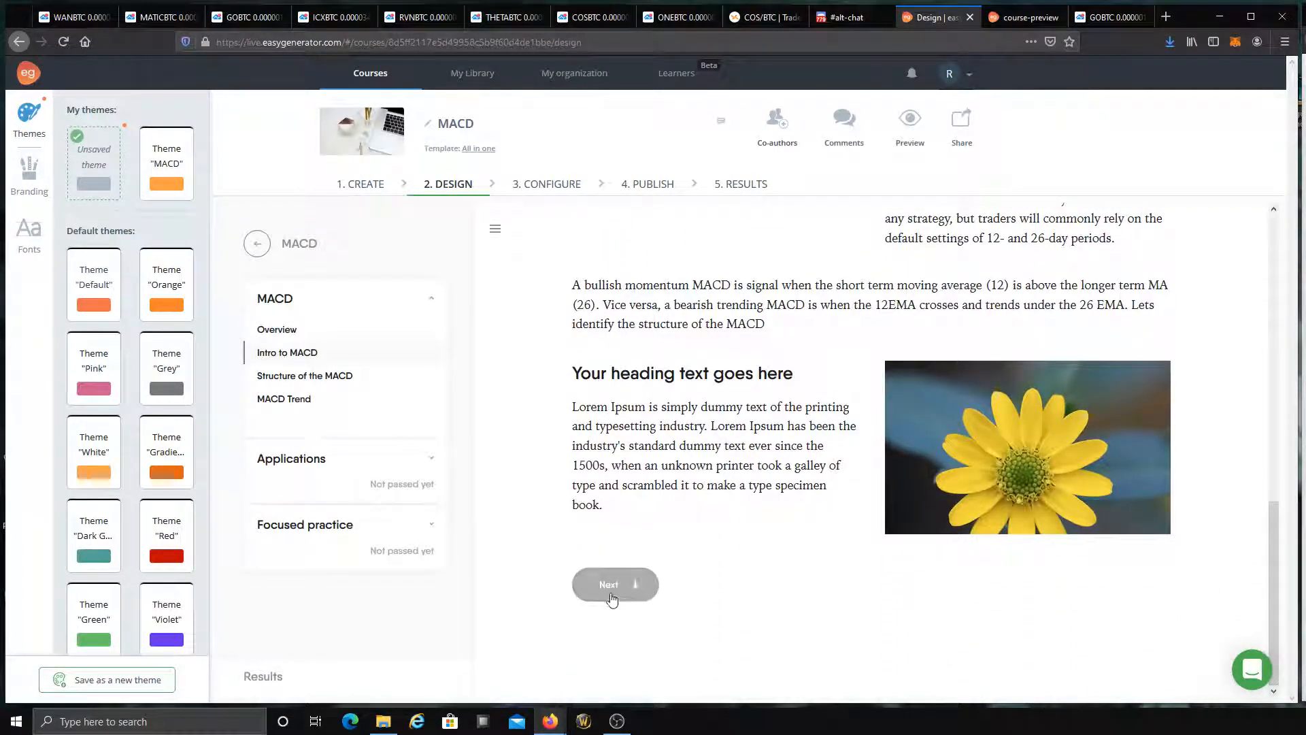
# Step: Advance to the Structure of the MACD page and examine its MACD line, Signal Line and Histogram explanations and charts
pyautogui.click(610, 586)
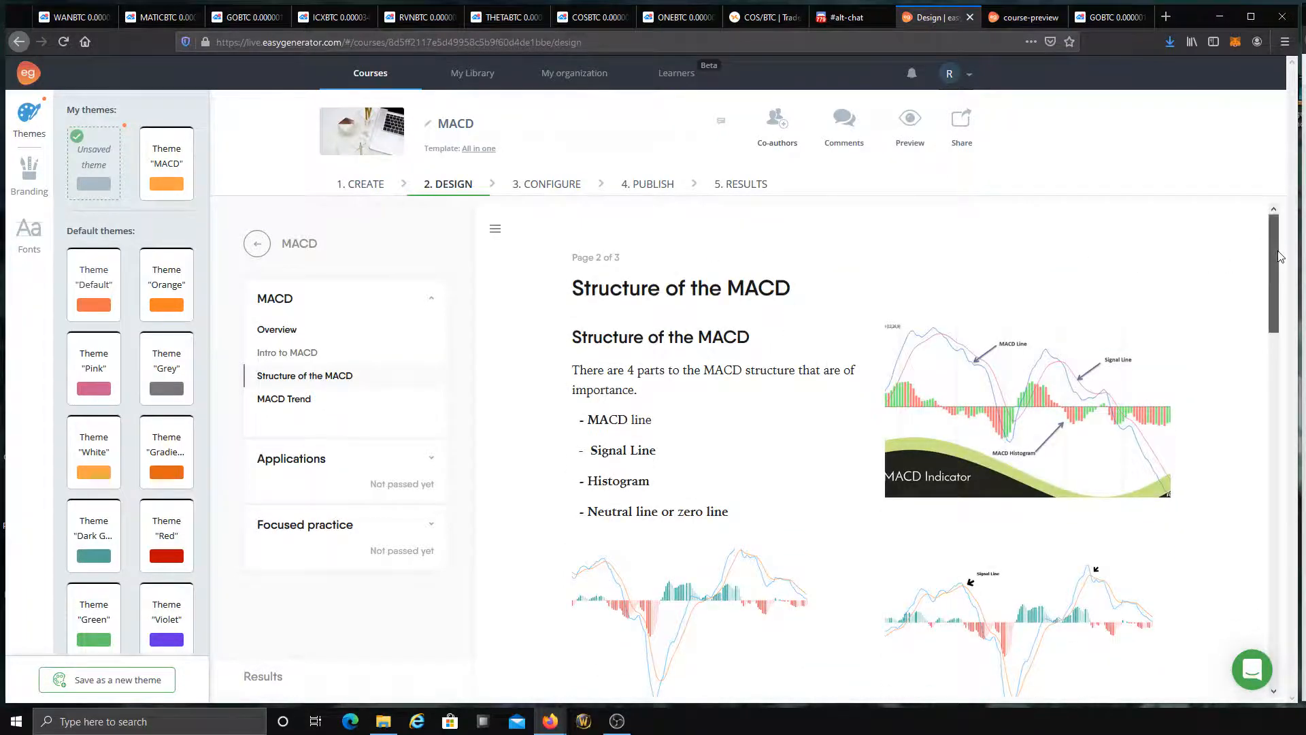
pyautogui.moveTo(1267, 245)
pyautogui.mouseDown()
pyautogui.moveTo(1272, 561)
pyautogui.moveTo(1277, 261)
pyautogui.mouseUp()
pyautogui.scroll(-1, 963, 275)
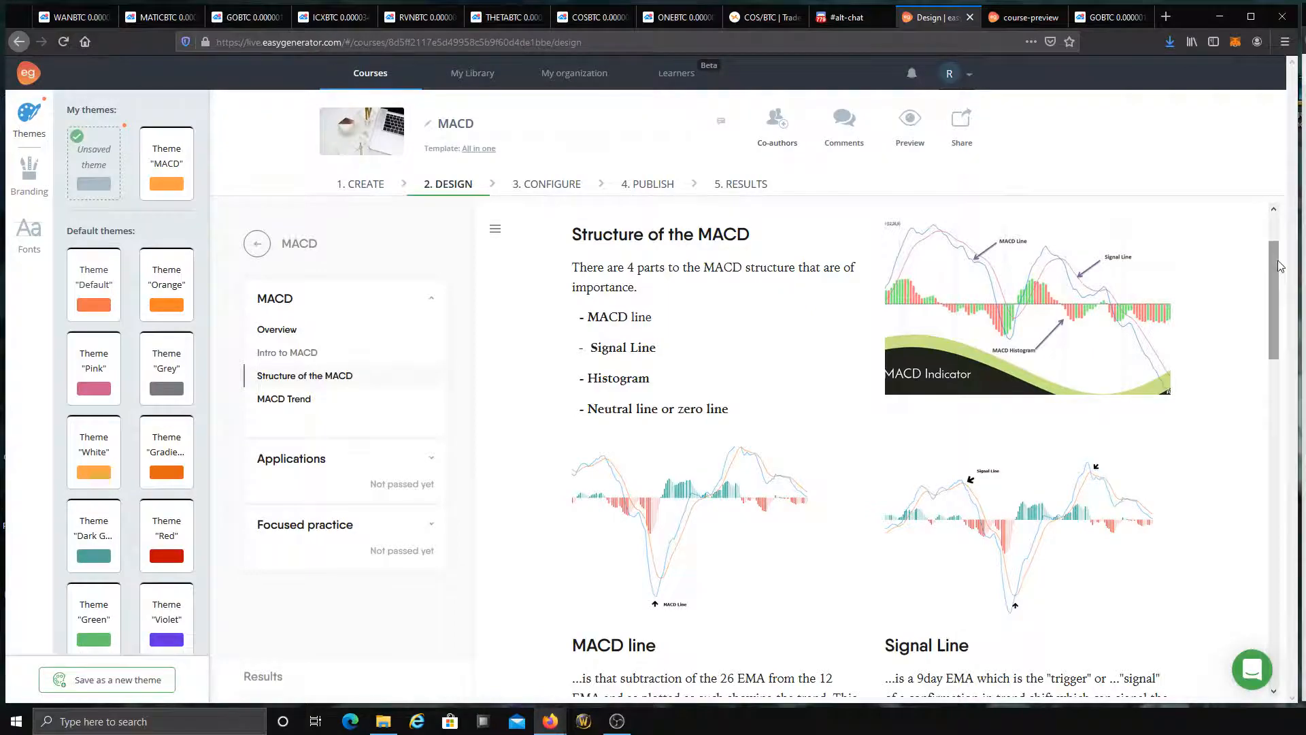
pyautogui.moveTo(1272, 265); pyautogui.dragTo(1257, 369)
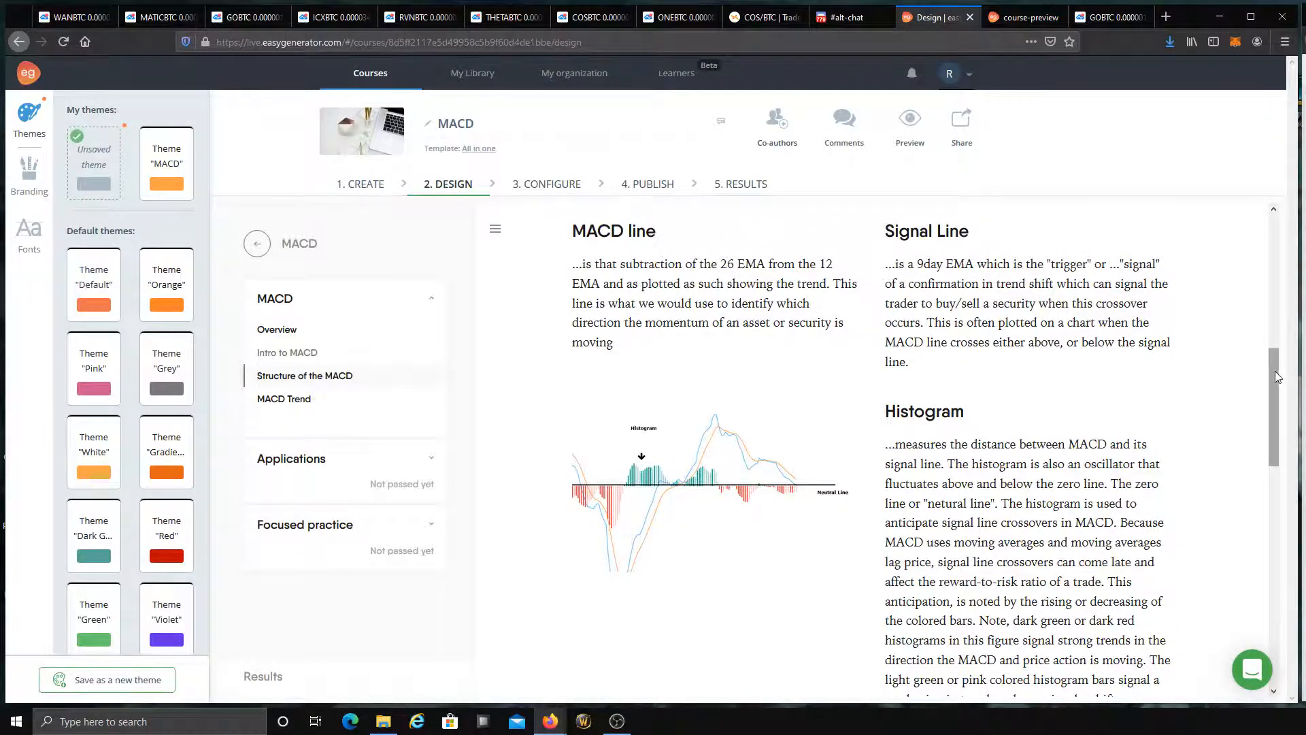
pyautogui.moveTo(1273, 367); pyautogui.dragTo(755, 589)
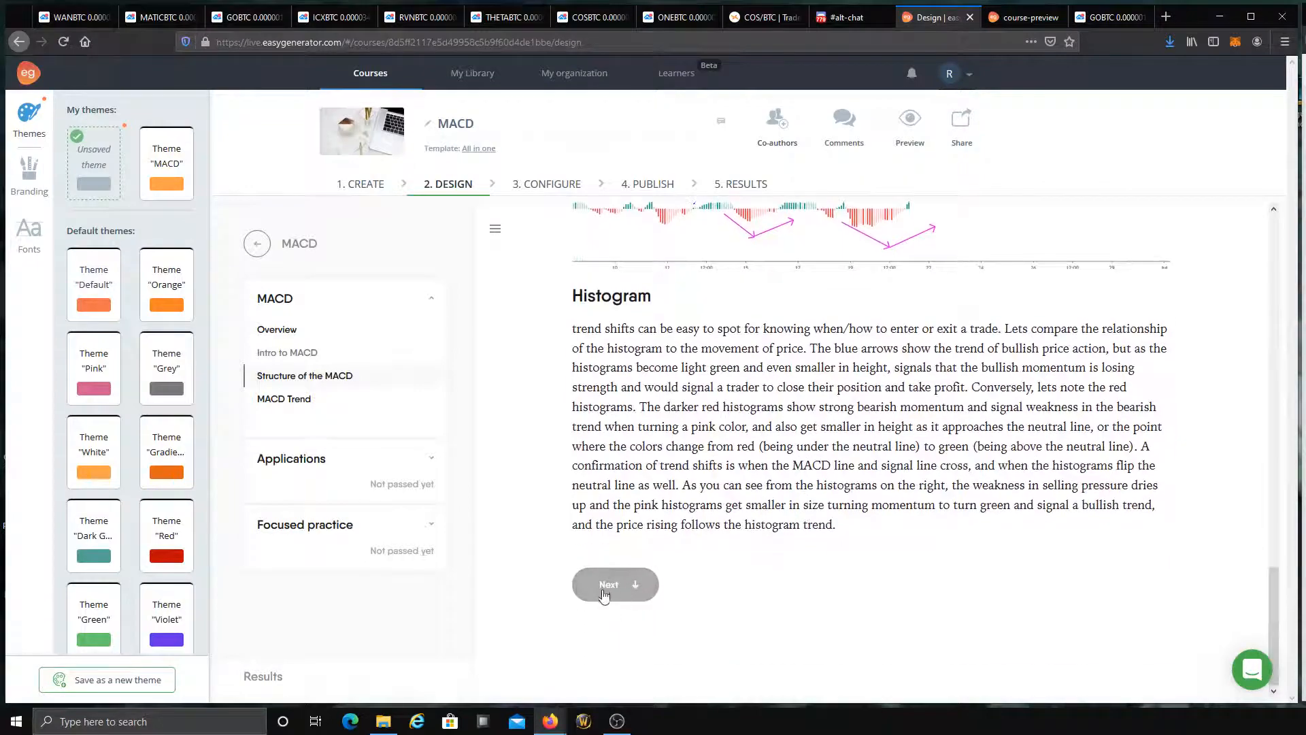
pyautogui.scroll(10, 772, 452)
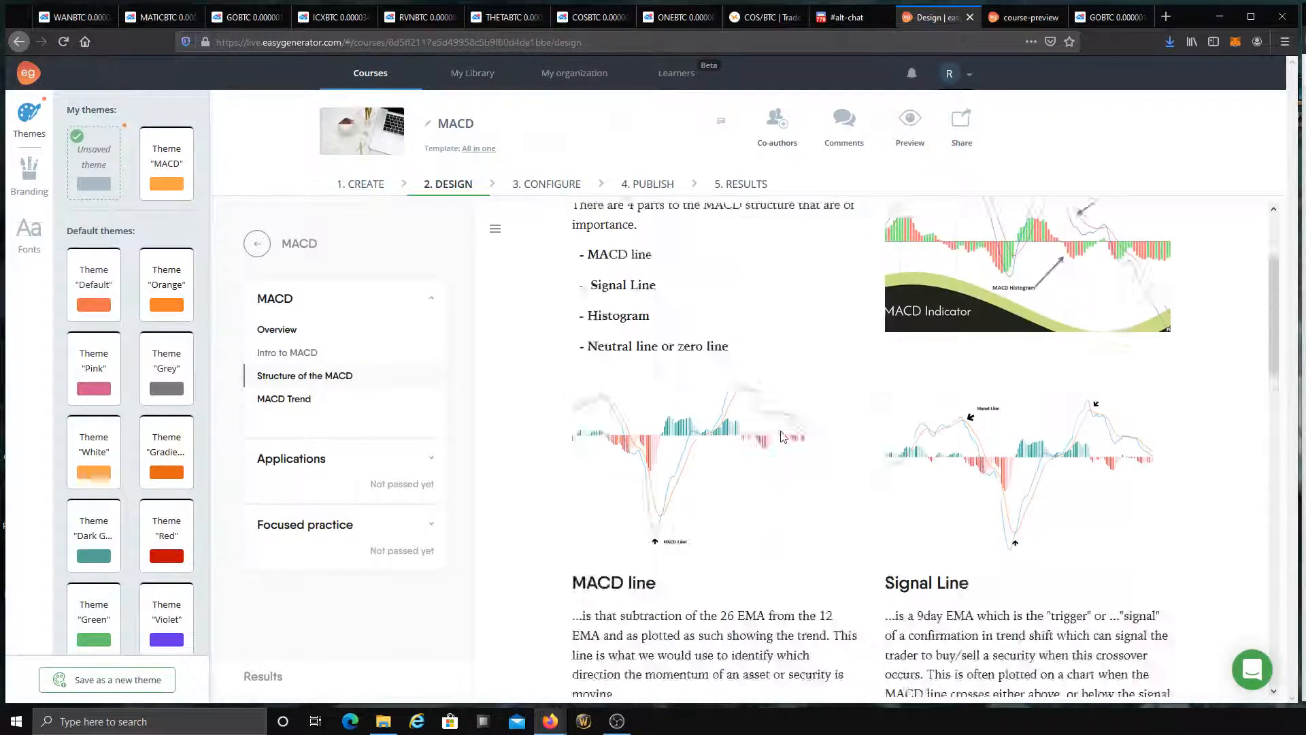
pyautogui.scroll(-5, 749, 353)
pyautogui.scroll(-10, 830, 491)
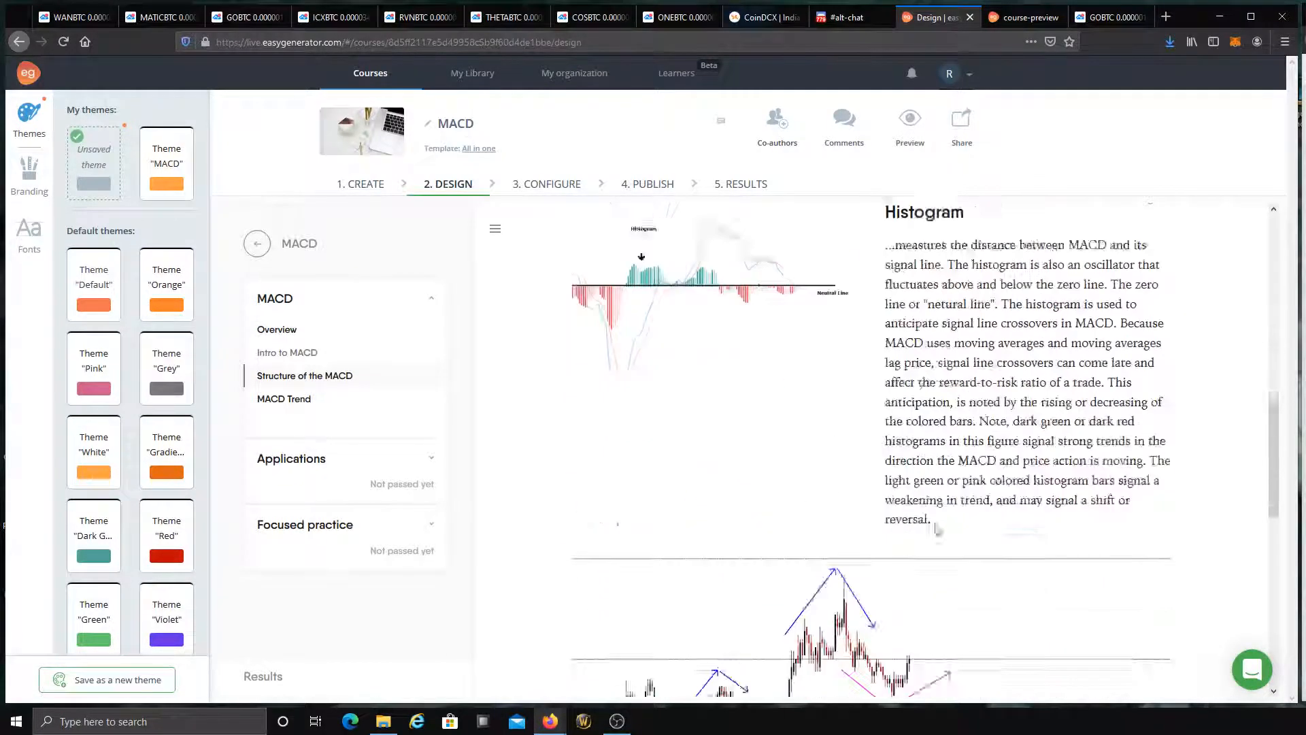
pyautogui.scroll(-3, 878, 398)
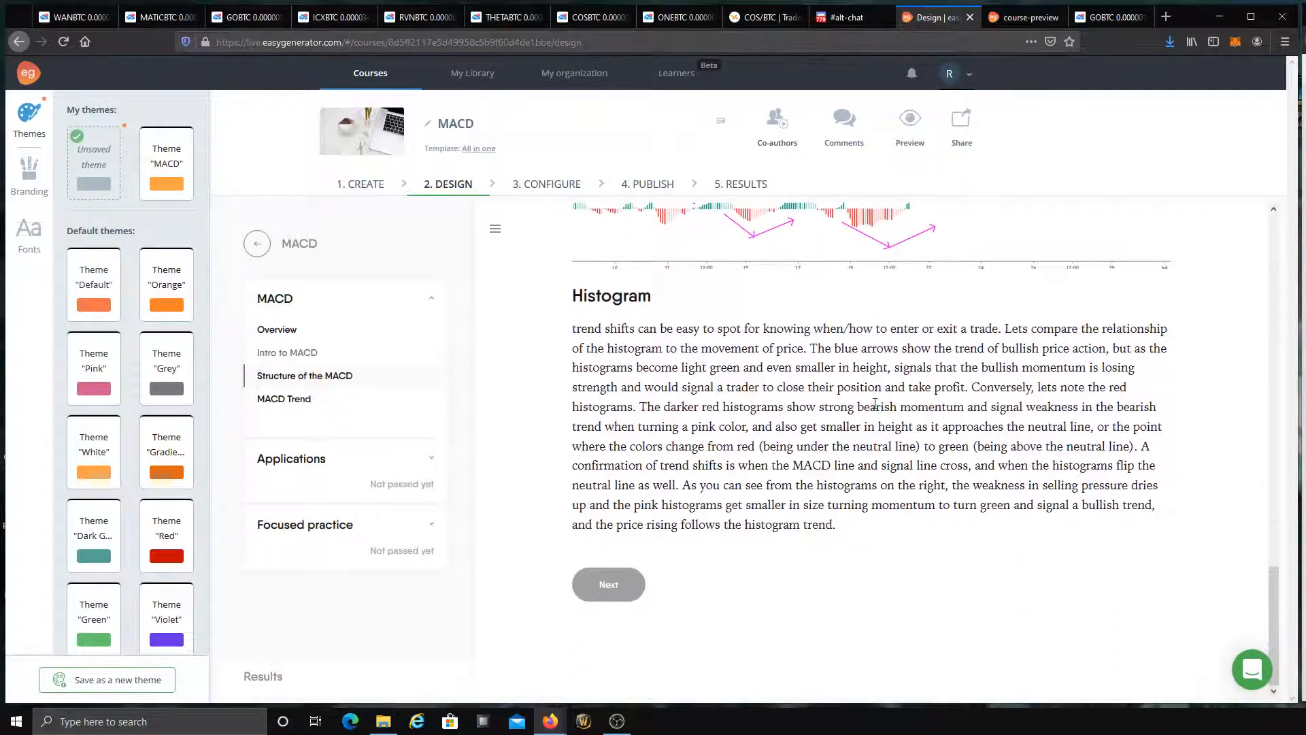
pyautogui.scroll(7, 889, 461)
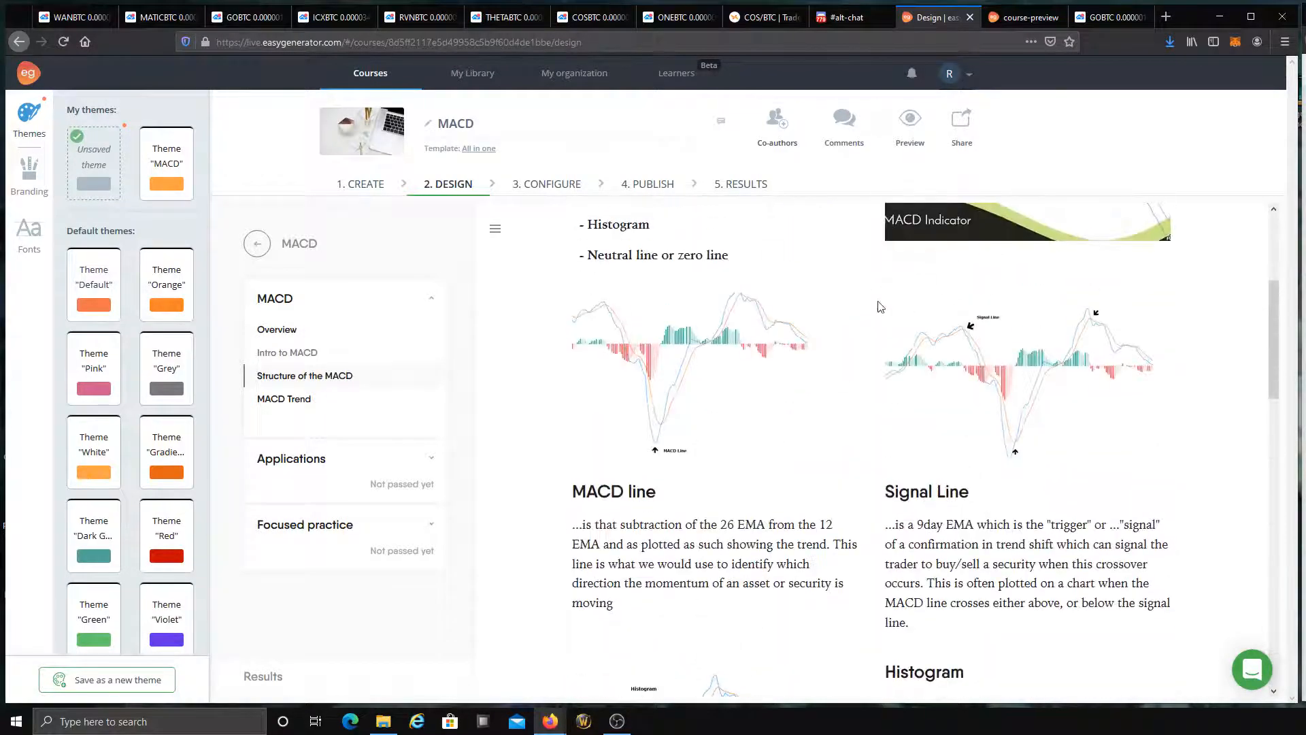
pyautogui.scroll(-6, 879, 354)
pyautogui.scroll(-5, 881, 350)
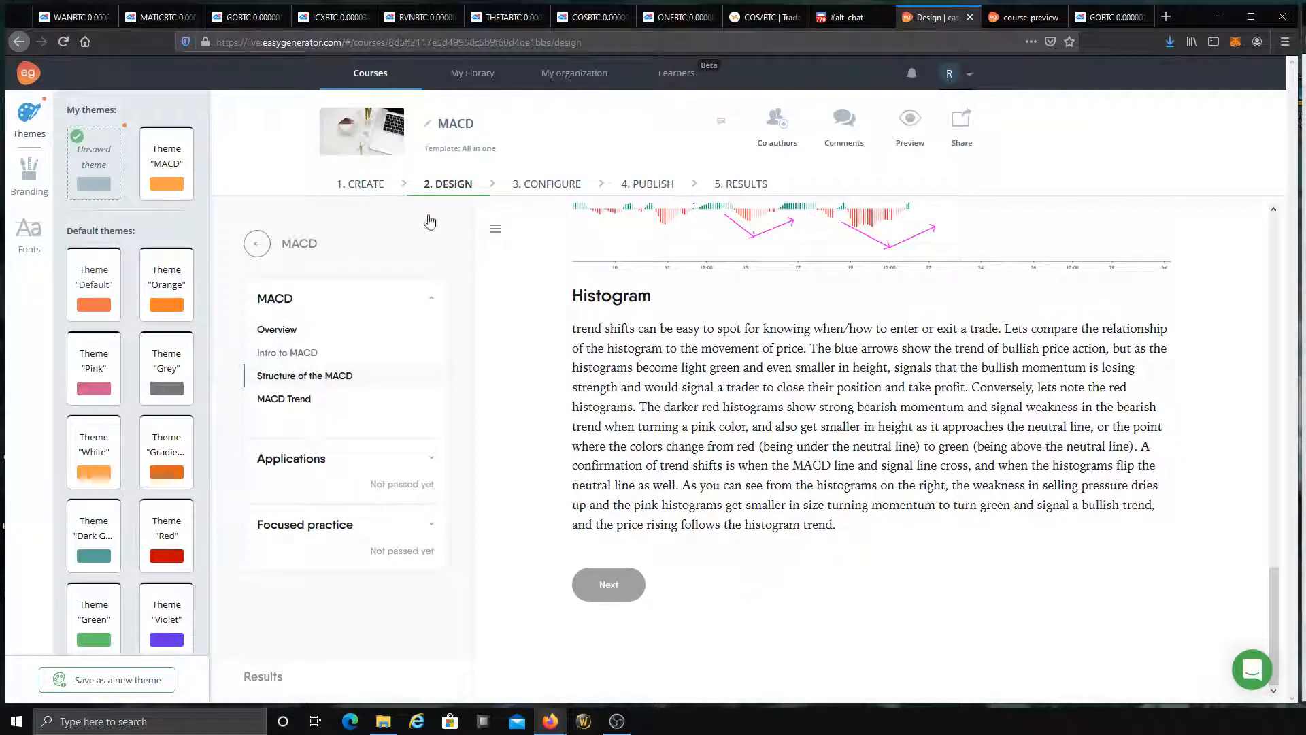
# Step: Return to the Create stage and collapse and re-expand the MACD section at the start of the course
pyautogui.click(361, 184)
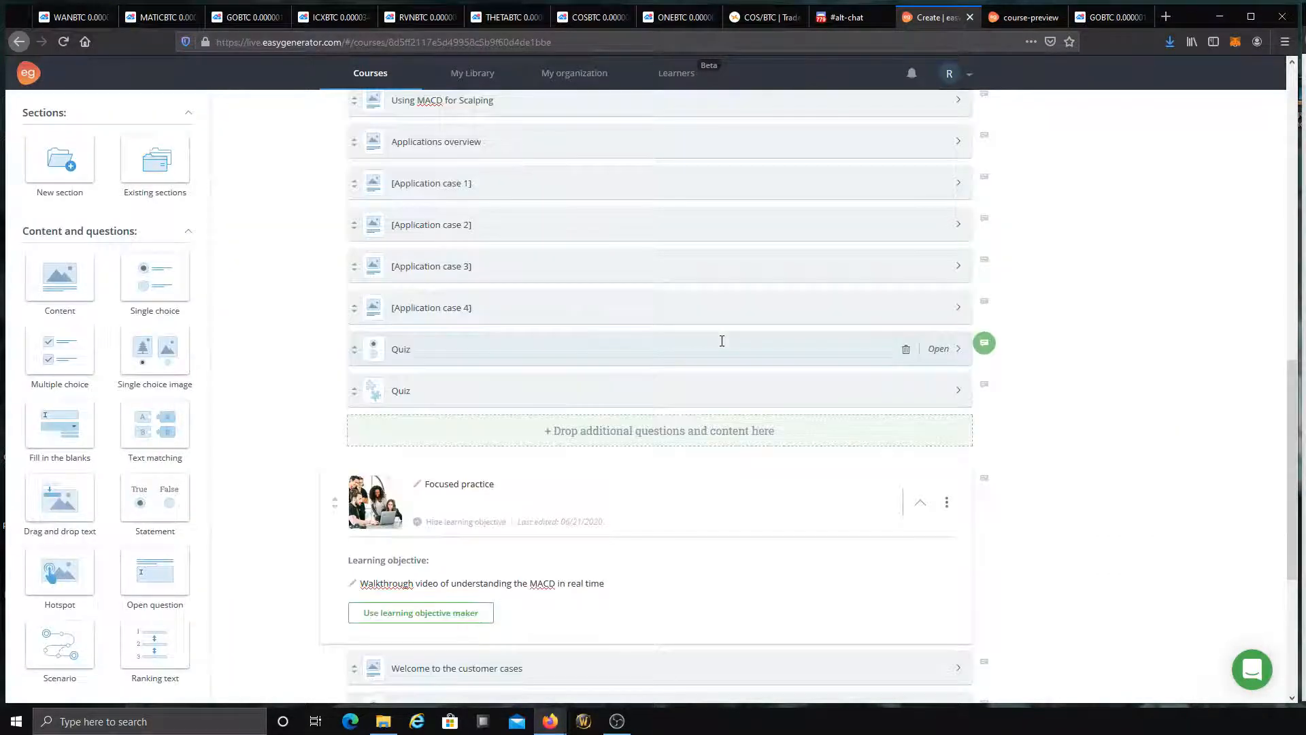
pyautogui.scroll(10, 721, 341)
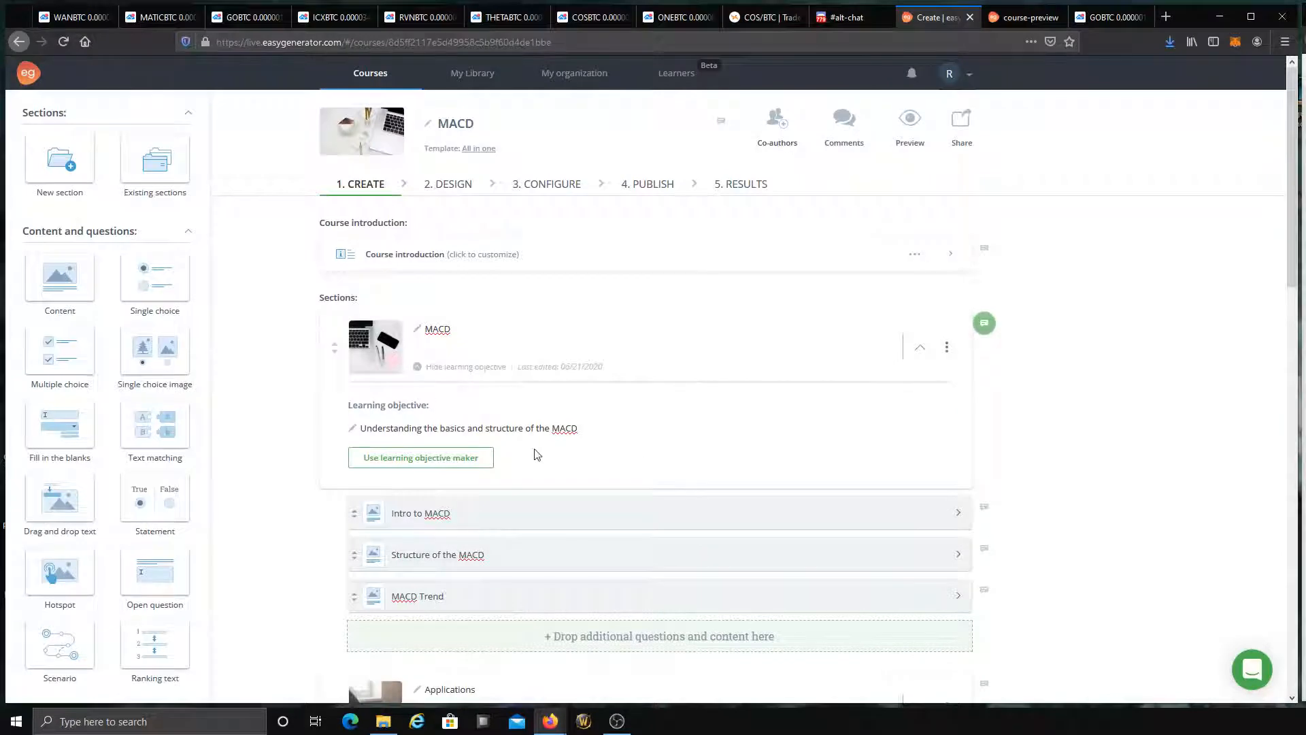
pyautogui.click(919, 347)
pyautogui.click(920, 347)
pyautogui.moveTo(59, 279)
pyautogui.mouseDown()
pyautogui.moveTo(262, 476)
pyautogui.moveTo(427, 554)
pyautogui.moveTo(412, 568)
pyautogui.moveTo(435, 554)
pyautogui.moveTo(77, 245)
pyautogui.moveTo(41, 279)
pyautogui.mouseUp()
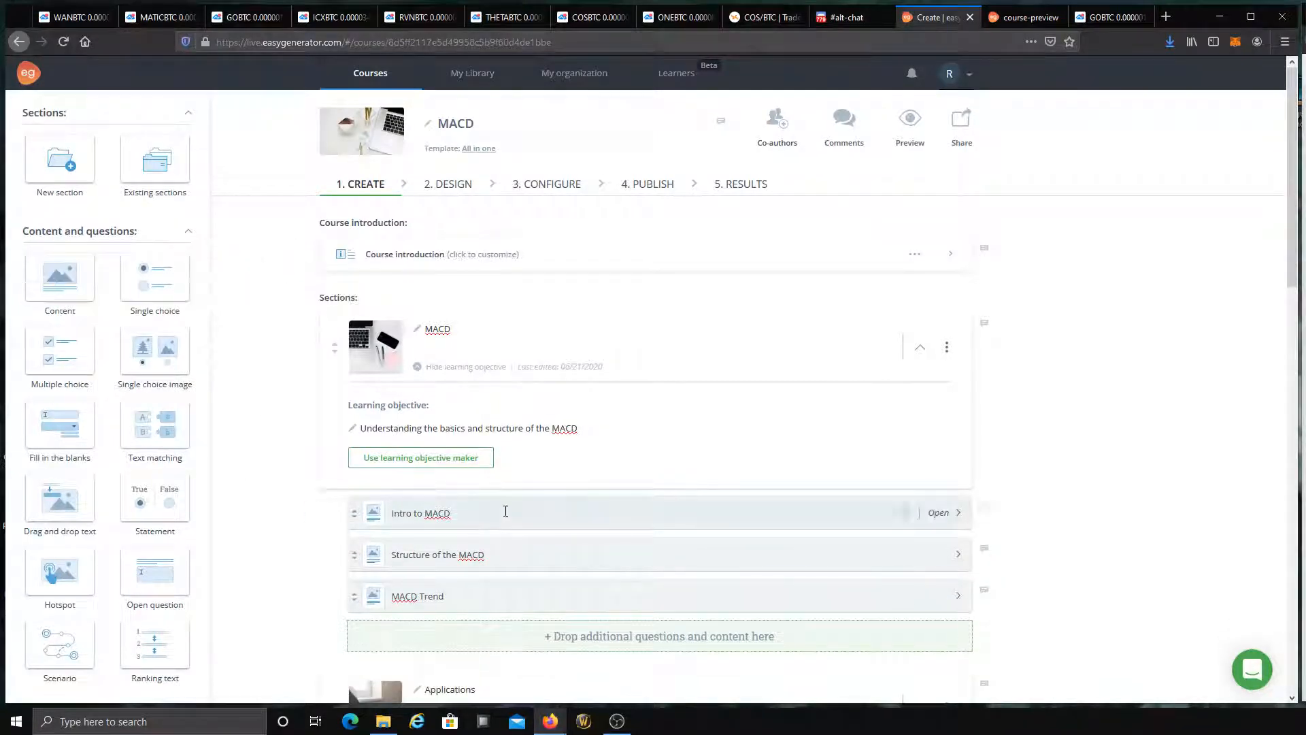
# Step: Open the Intro to MACD page in the content editor, look through its content and go back to the course
pyautogui.click(733, 504)
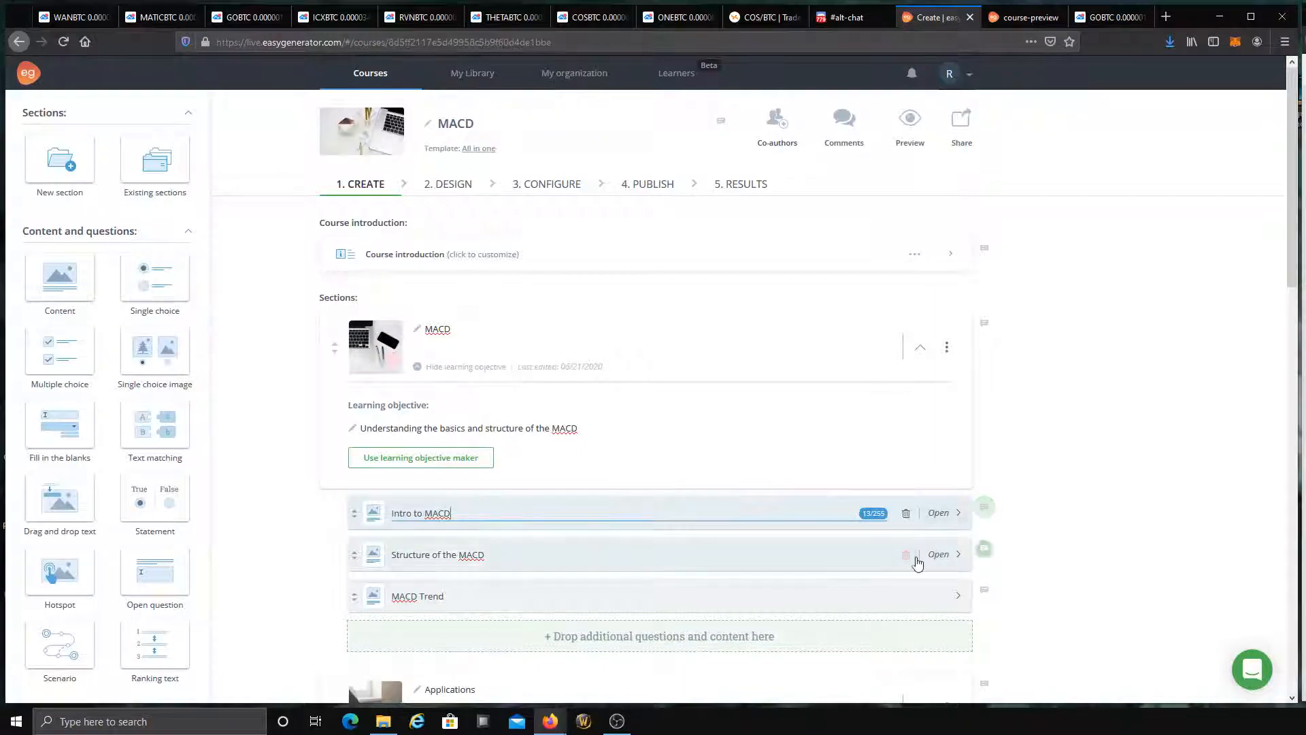
pyautogui.click(937, 512)
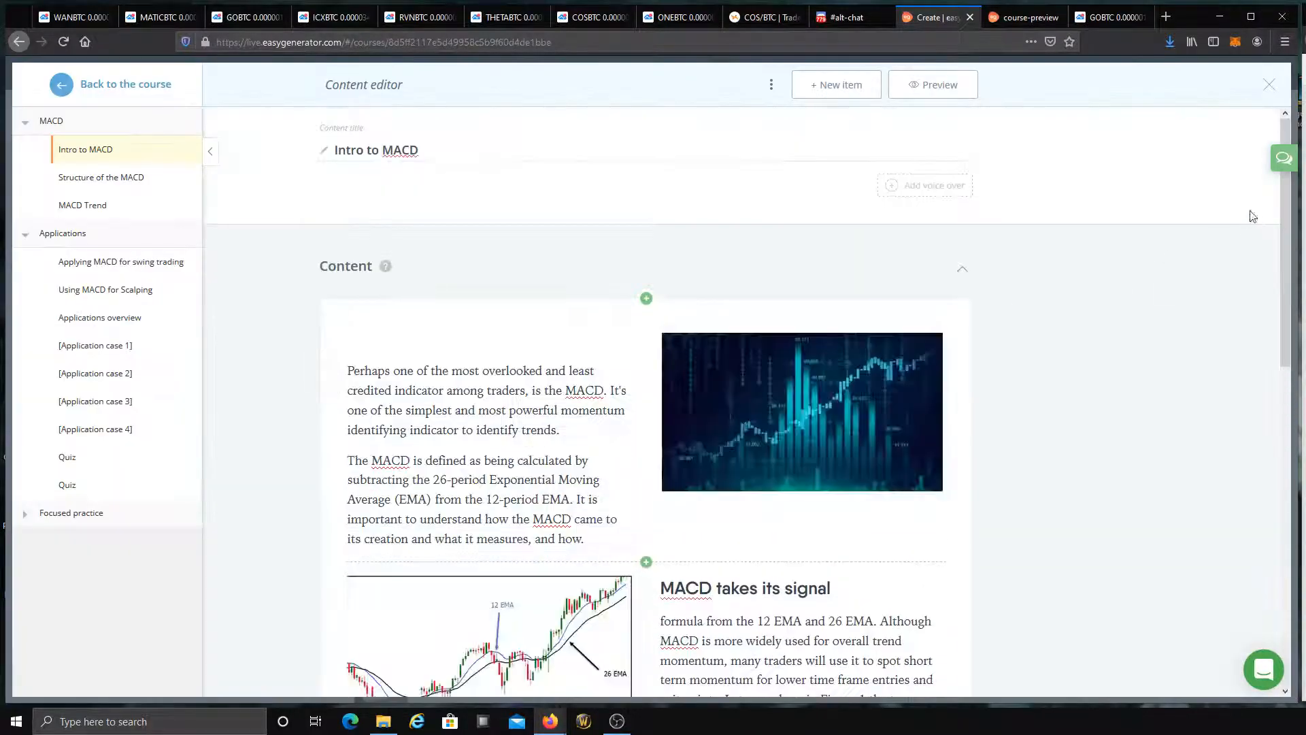
pyautogui.scroll(-5, 1131, 286)
pyautogui.click(126, 84)
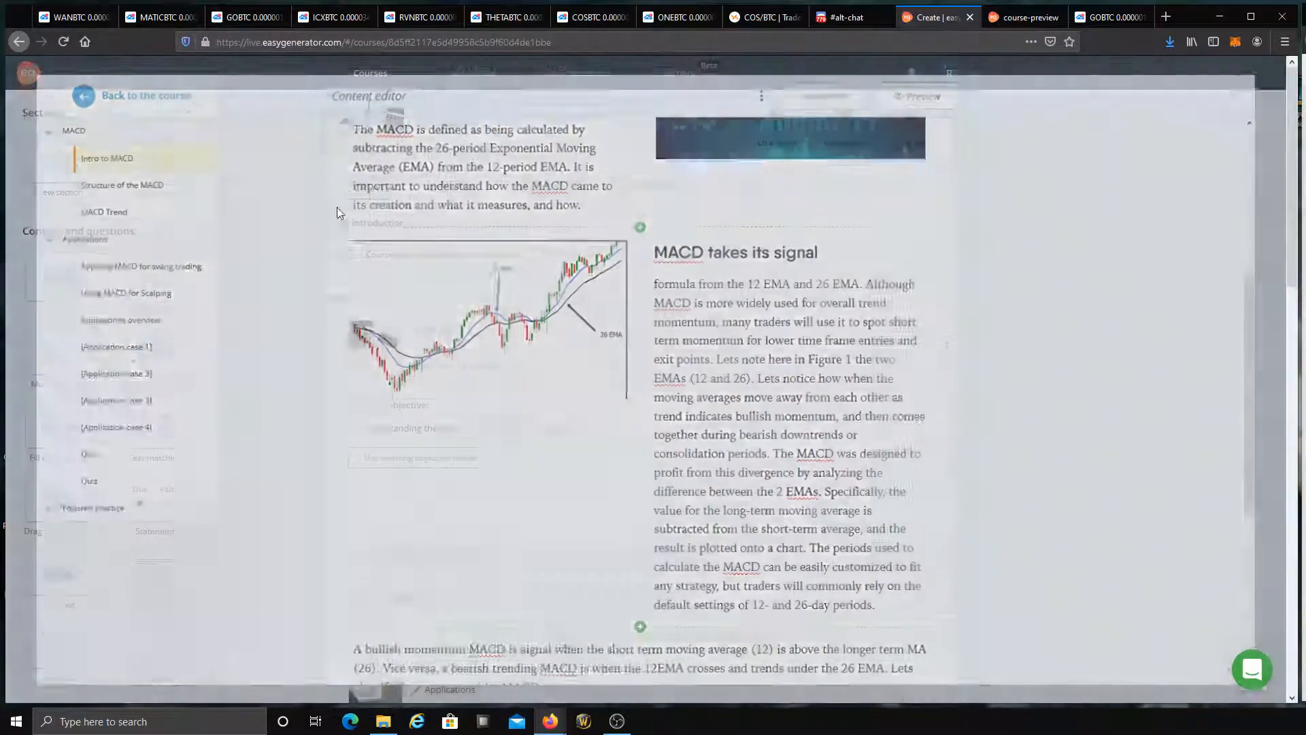
# Step: Open the Structure of the MACD page in the content editor, review its Histogram block and go back to the course
pyautogui.click(936, 552)
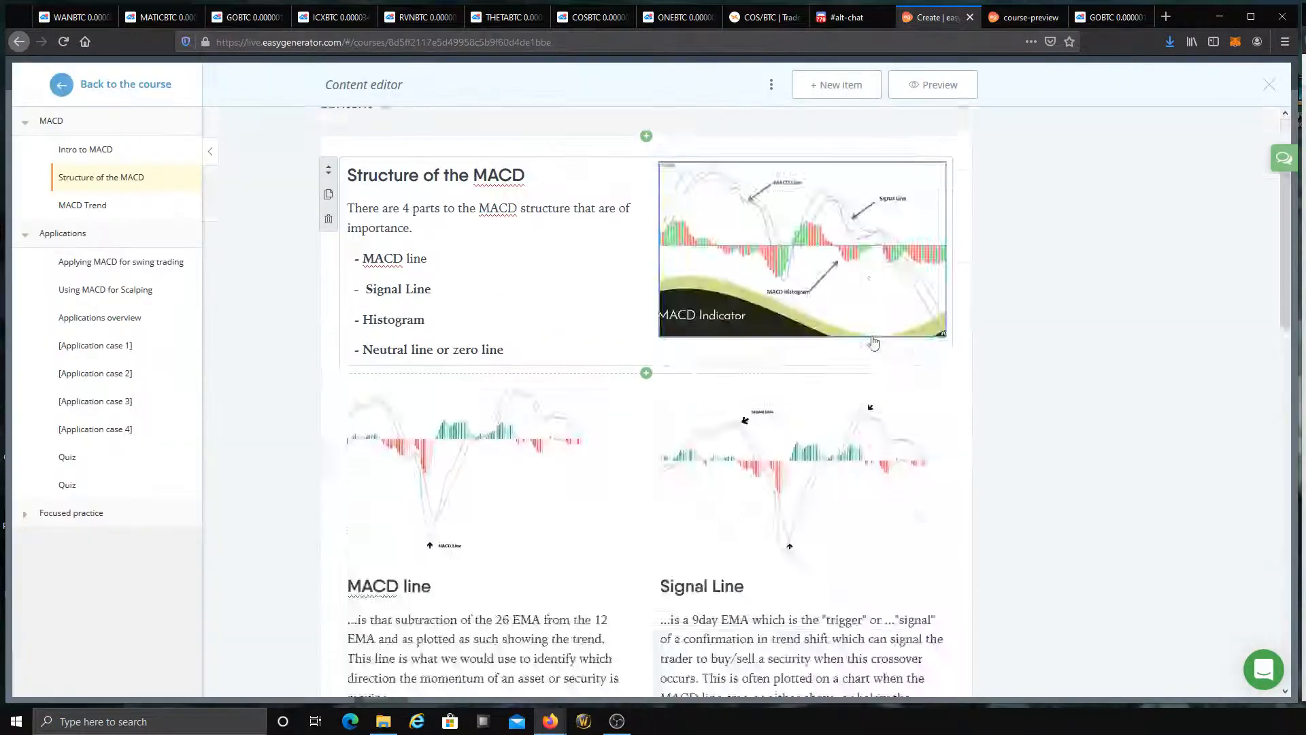
pyautogui.scroll(-5, 643, 343)
pyautogui.scroll(-1, 764, 540)
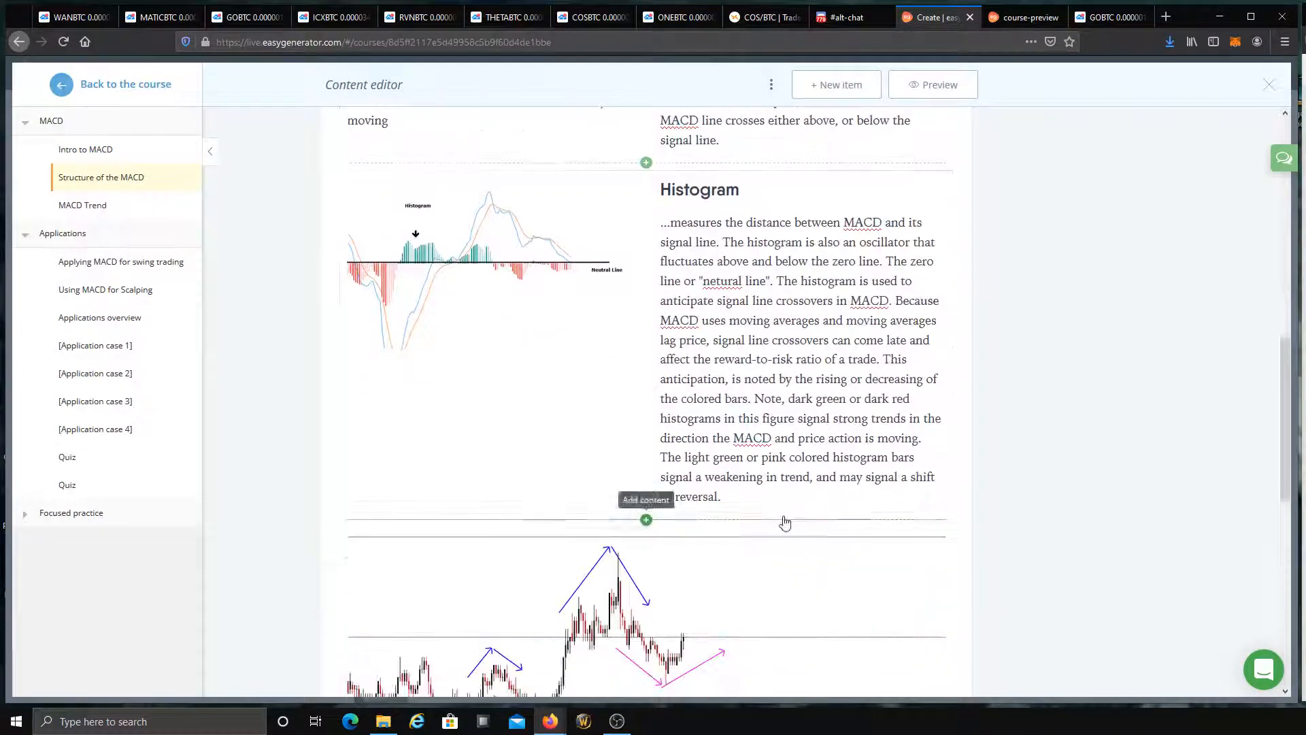
pyautogui.moveTo(780, 491); pyautogui.dragTo(633, 200)
pyautogui.click(1028, 399)
pyautogui.scroll(3, 1031, 421)
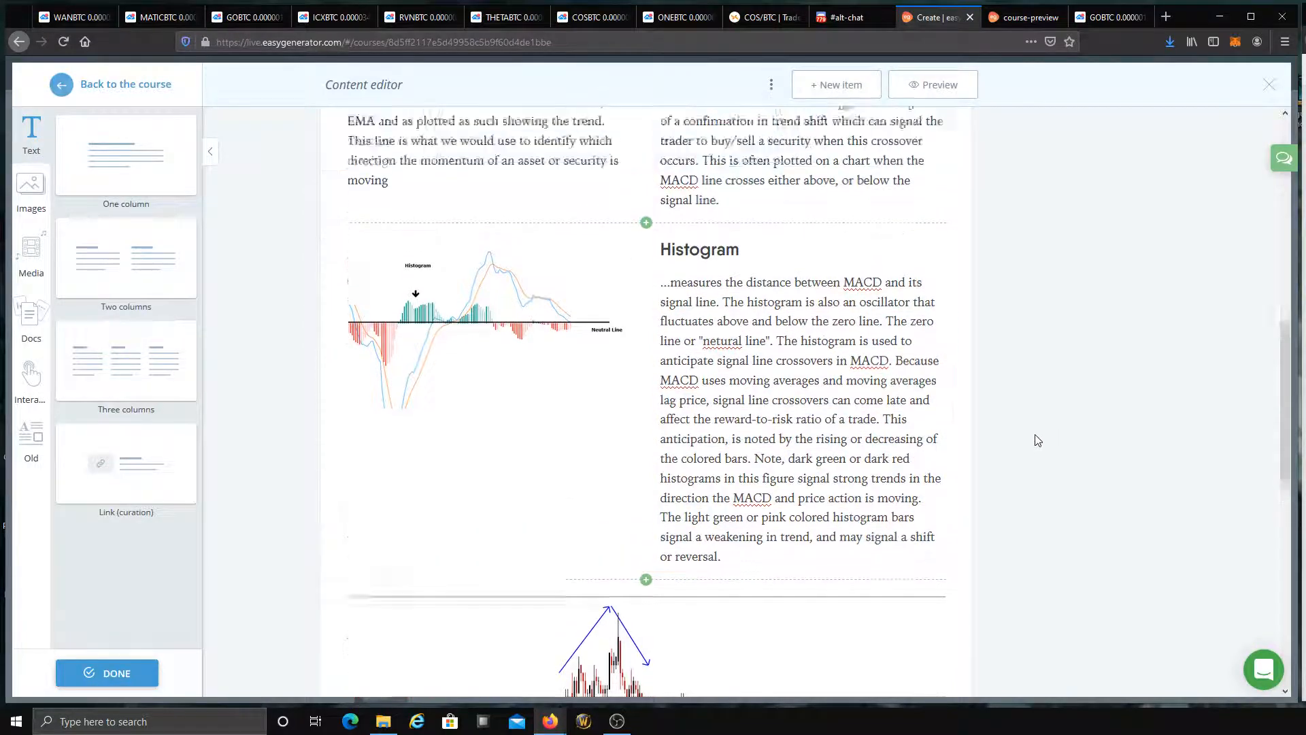
pyautogui.click(92, 86)
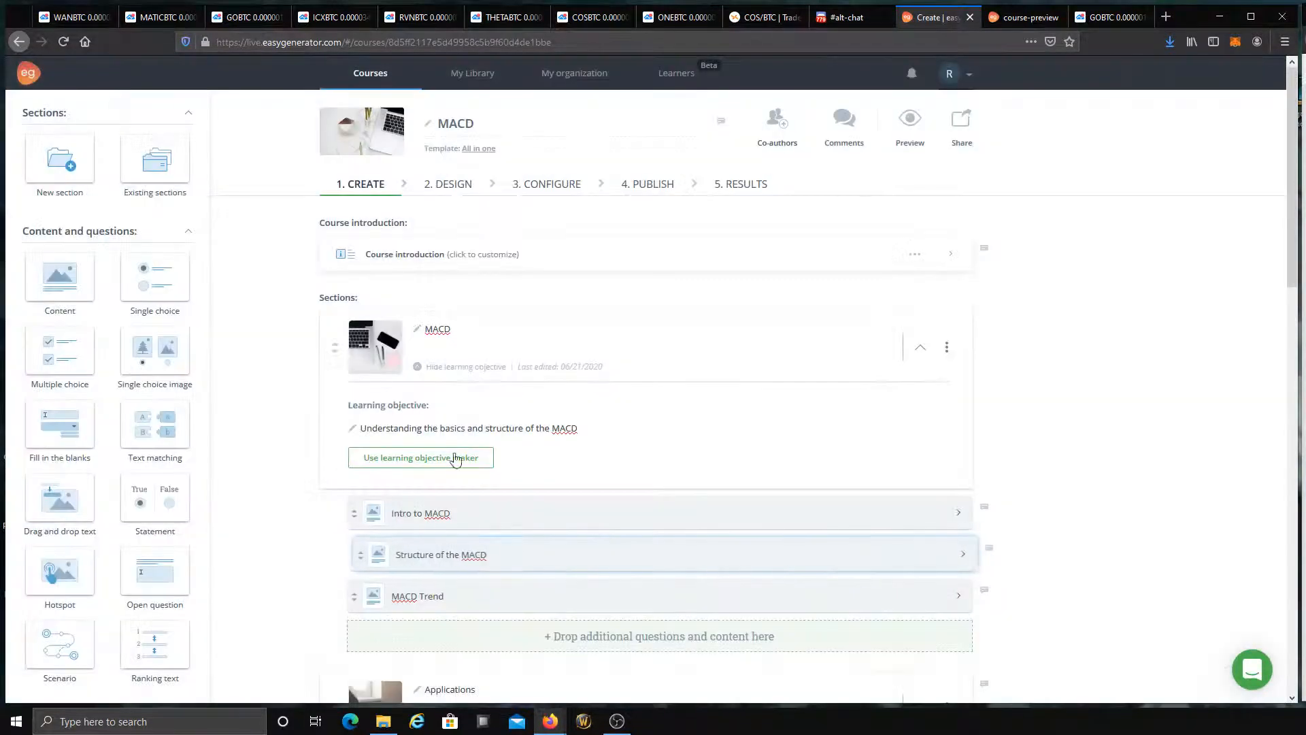
# Step: Reopen the Design stage and view the MACD section's Intro to MACD, Structure of the MACD and MACD Trend pages
pyautogui.click(455, 196)
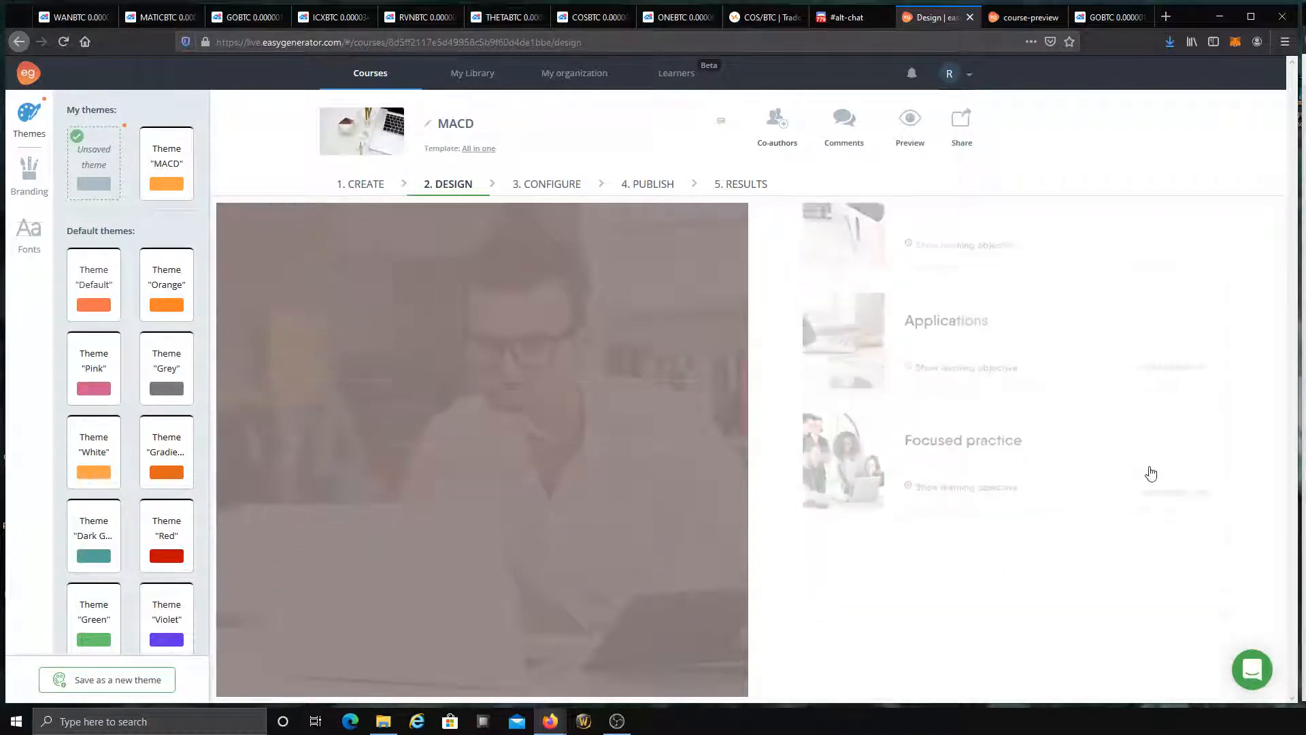
pyautogui.click(677, 509)
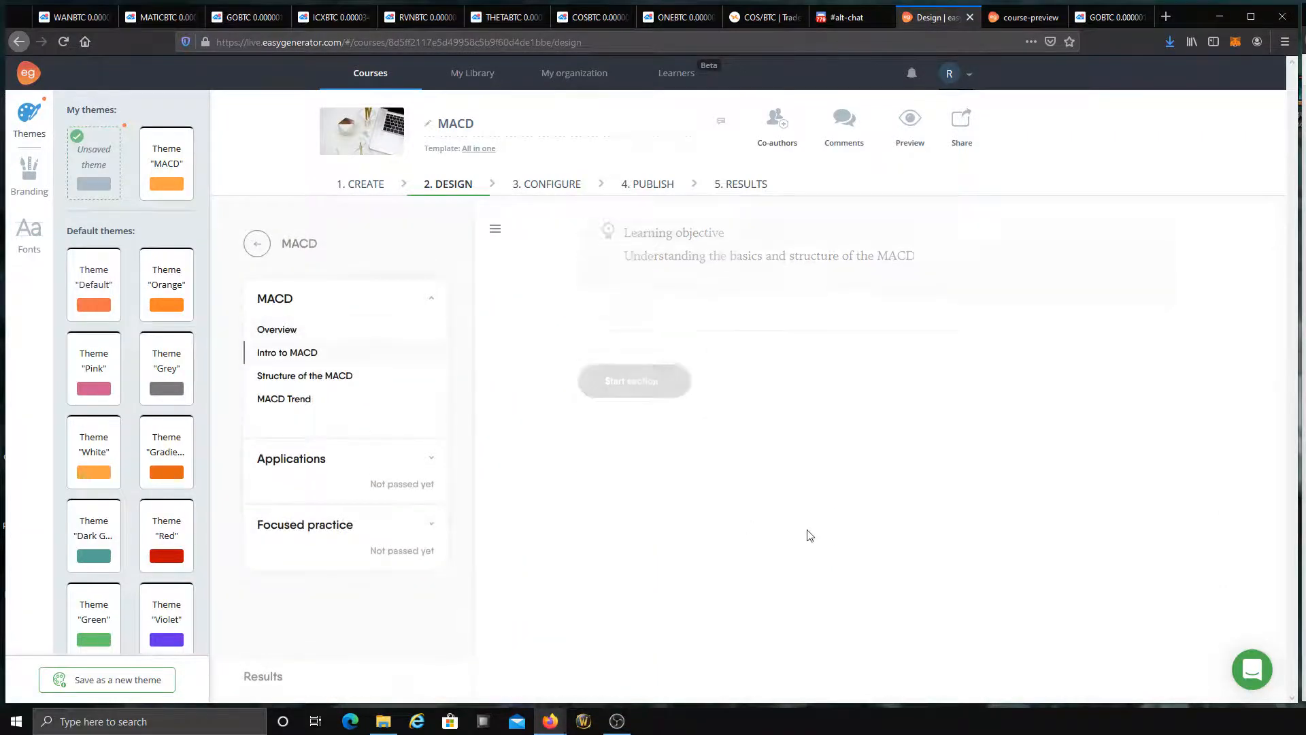
pyautogui.scroll(-10, 821, 509)
pyautogui.click(622, 586)
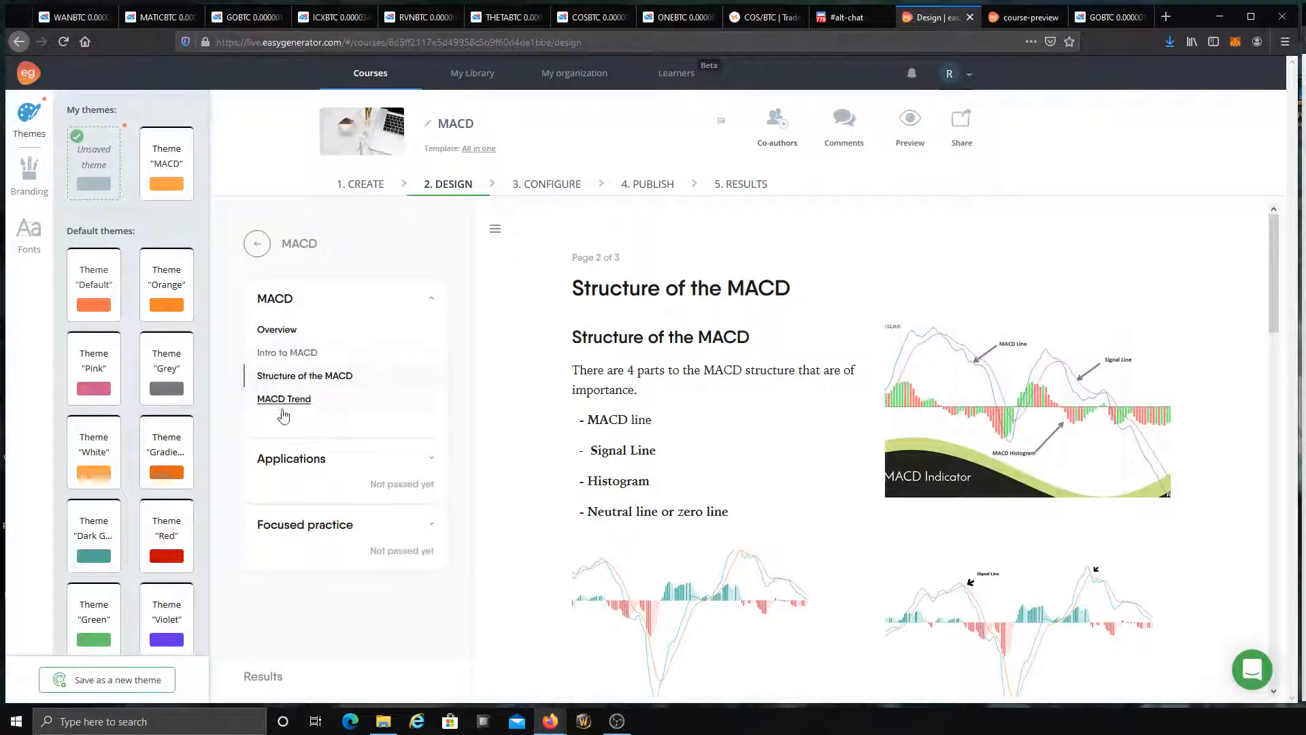
pyautogui.click(277, 352)
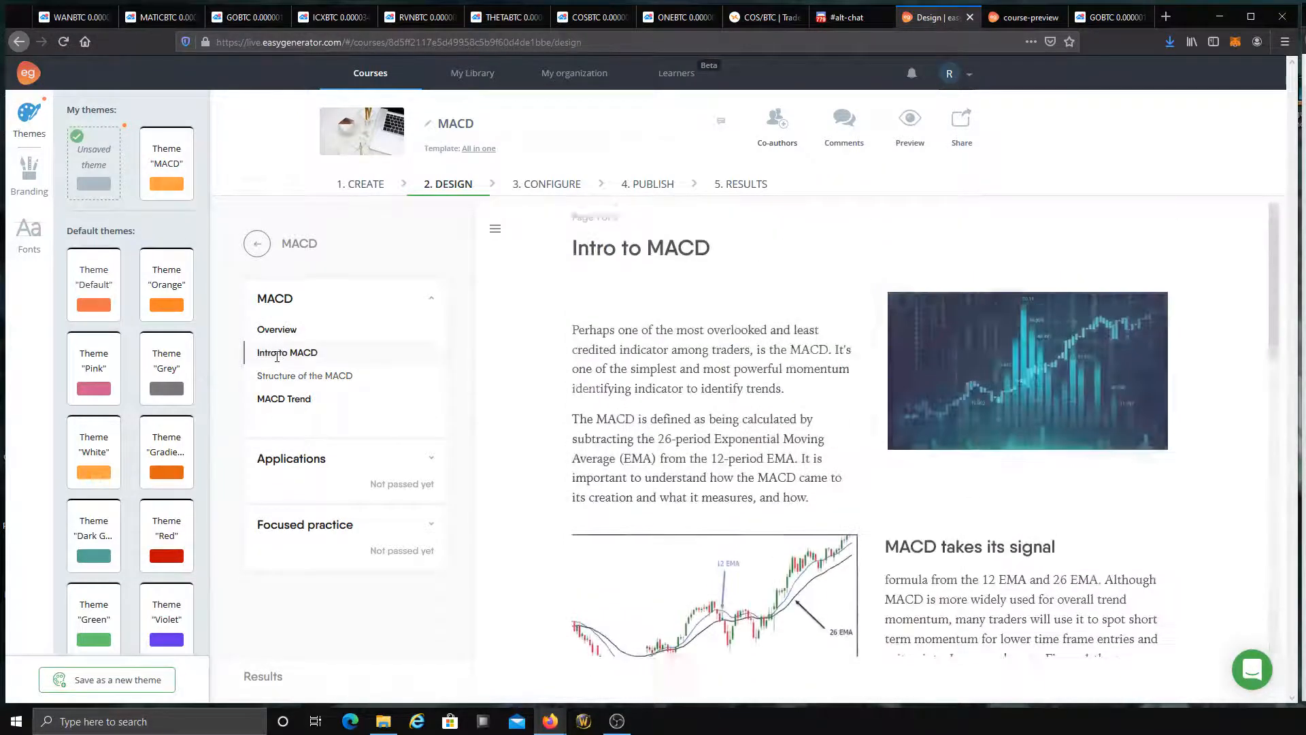
pyautogui.click(277, 407)
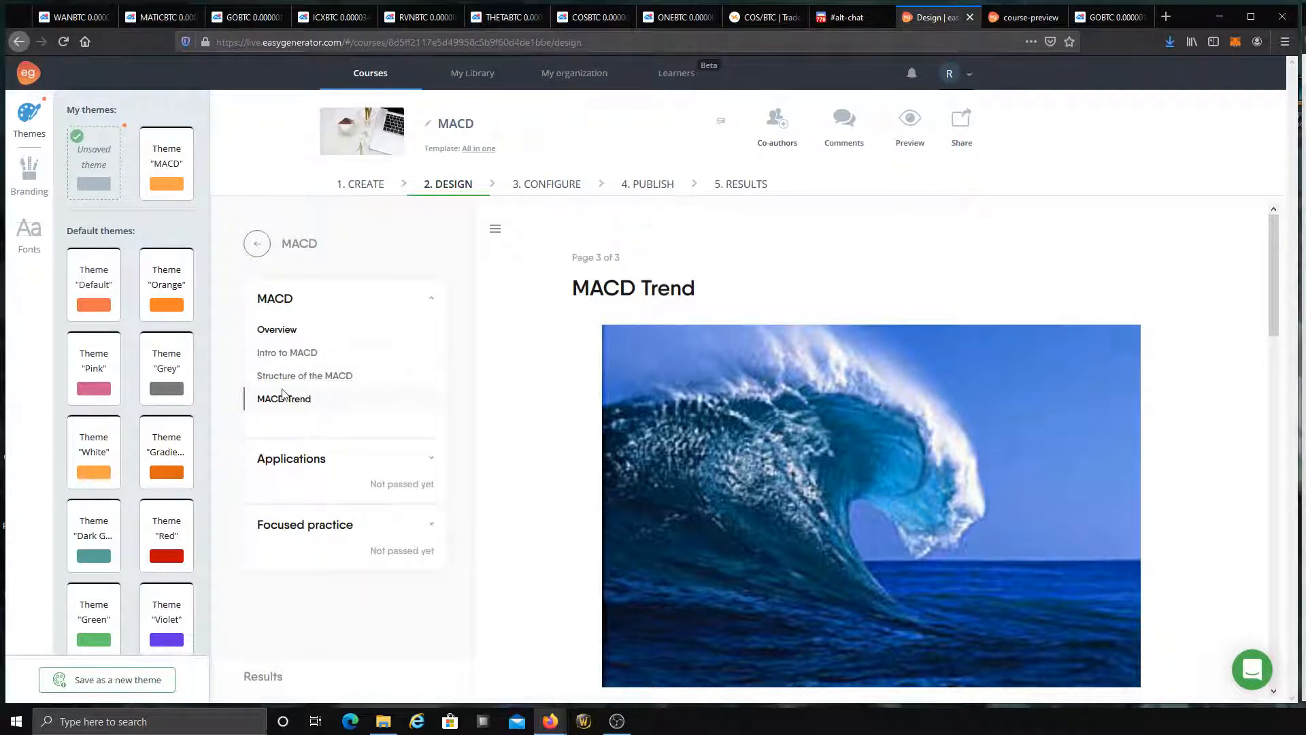
# Step: View the Structure of the MACD page in the design preview and read through its MACD line, Signal Line and Histogram blocks
pyautogui.click(300, 376)
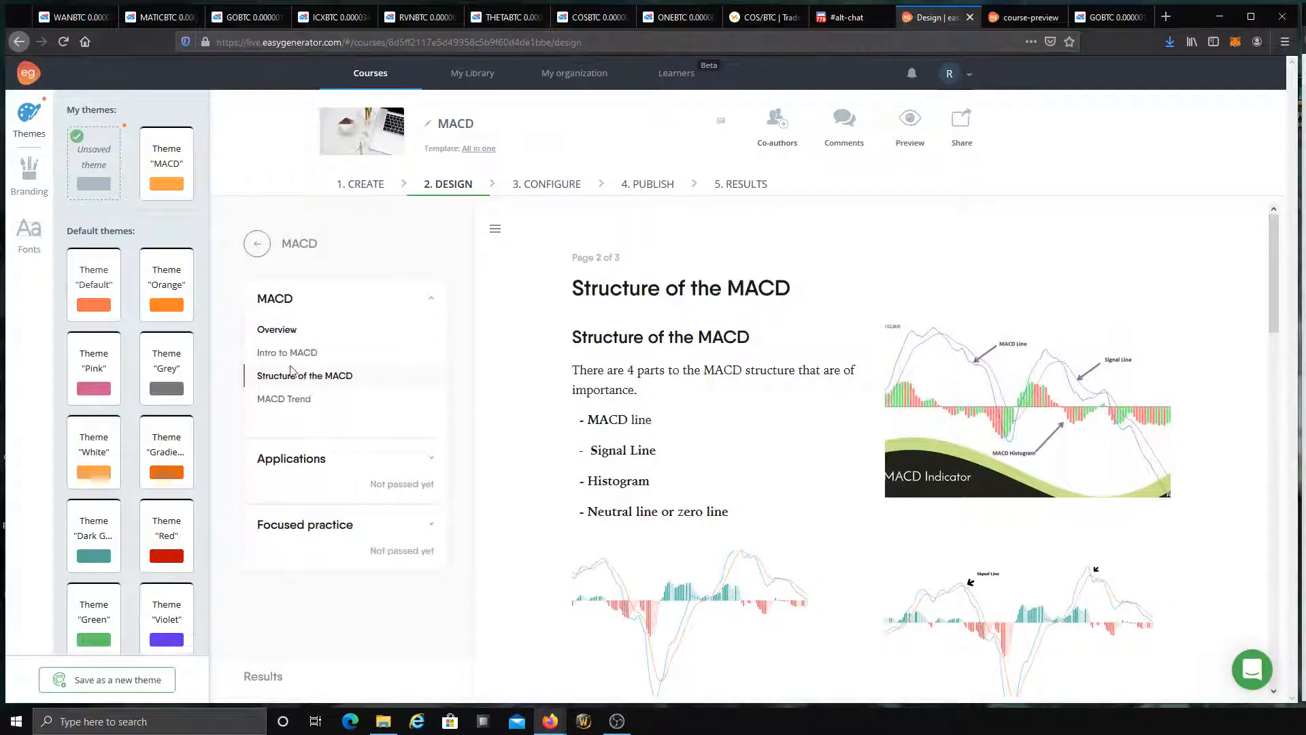
pyautogui.scroll(-3, 714, 423)
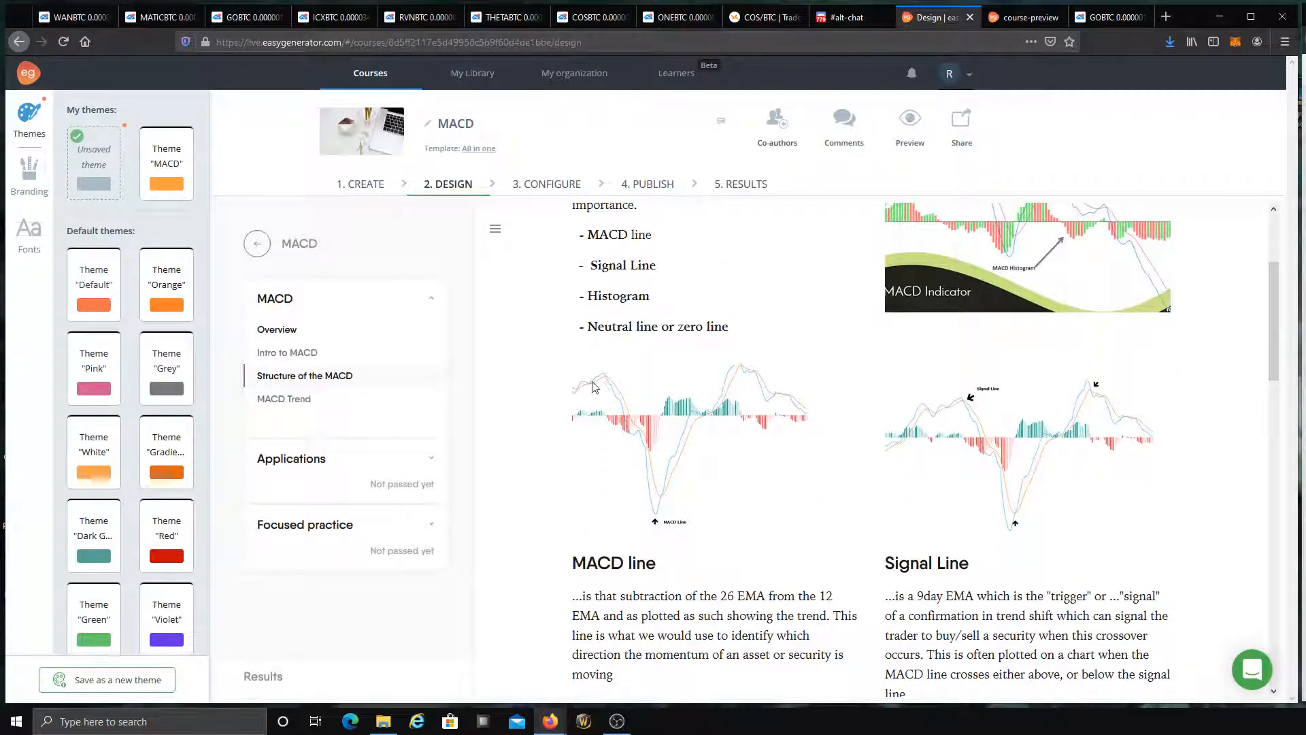
pyautogui.scroll(-3, 610, 407)
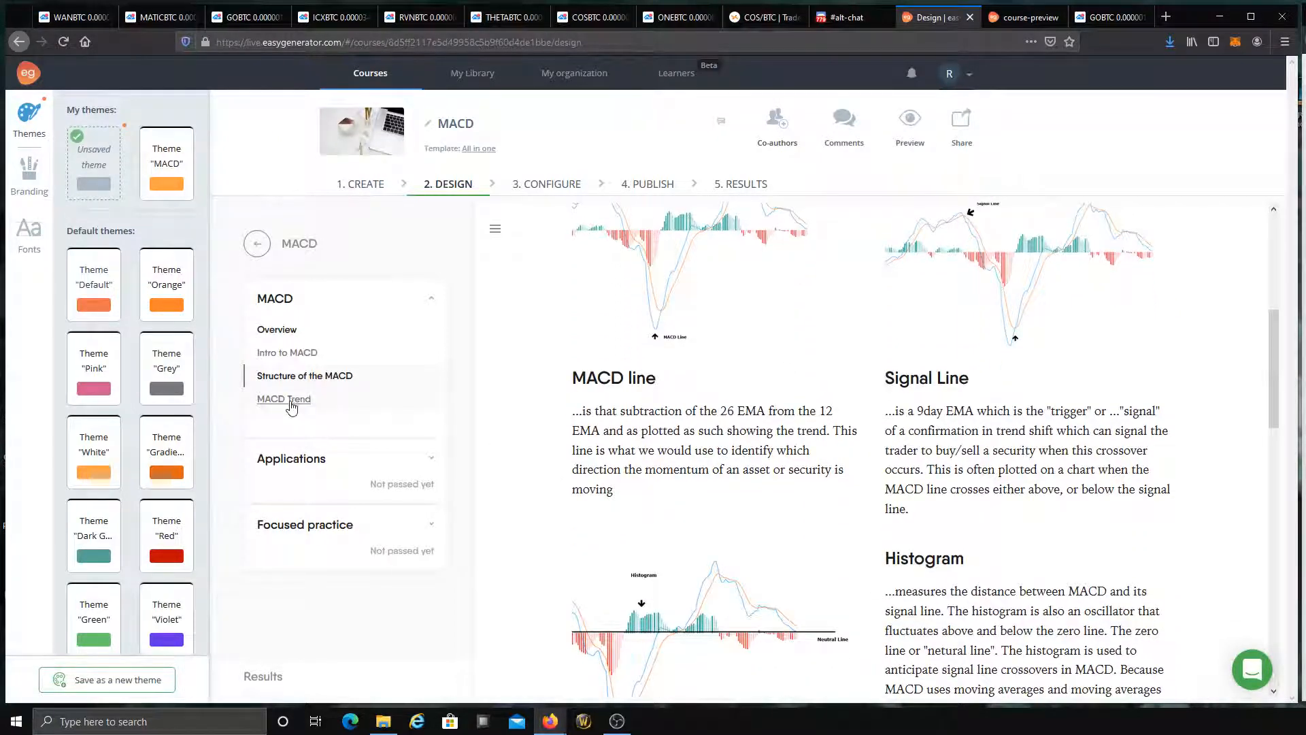
pyautogui.scroll(-3, 898, 405)
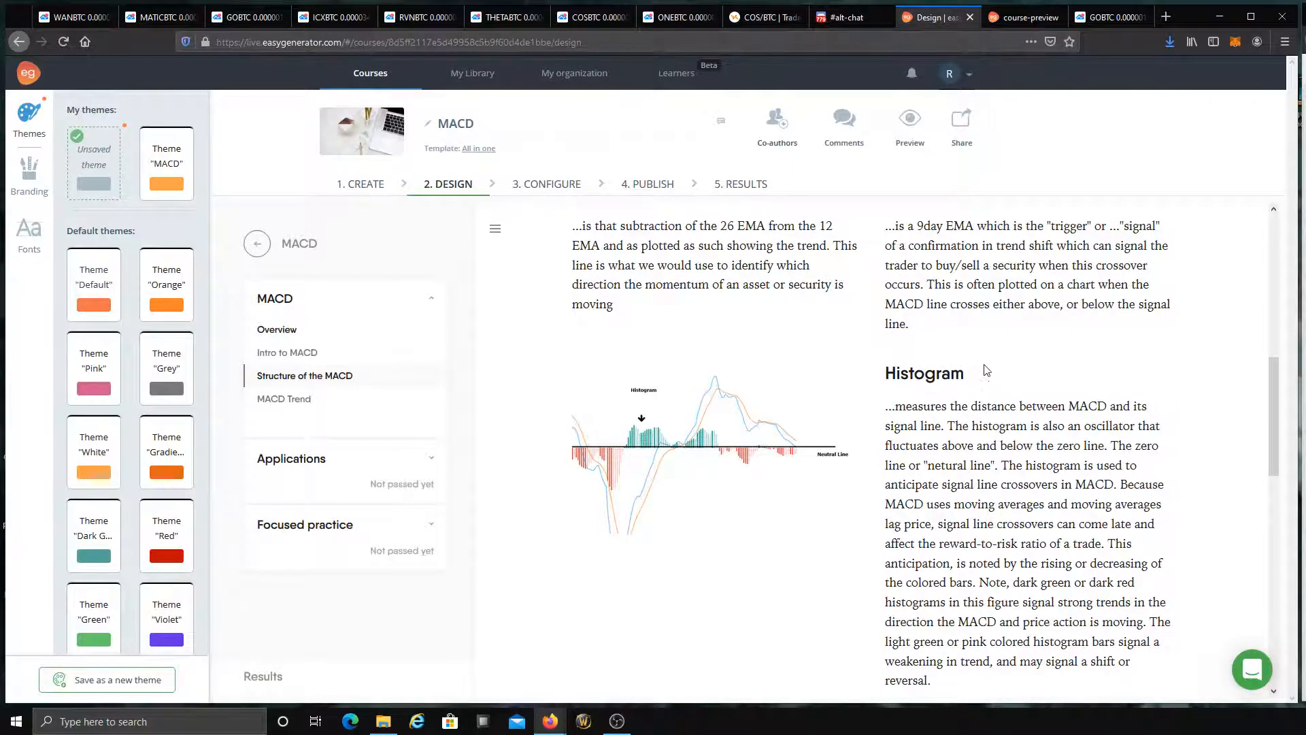
pyautogui.scroll(3, 952, 367)
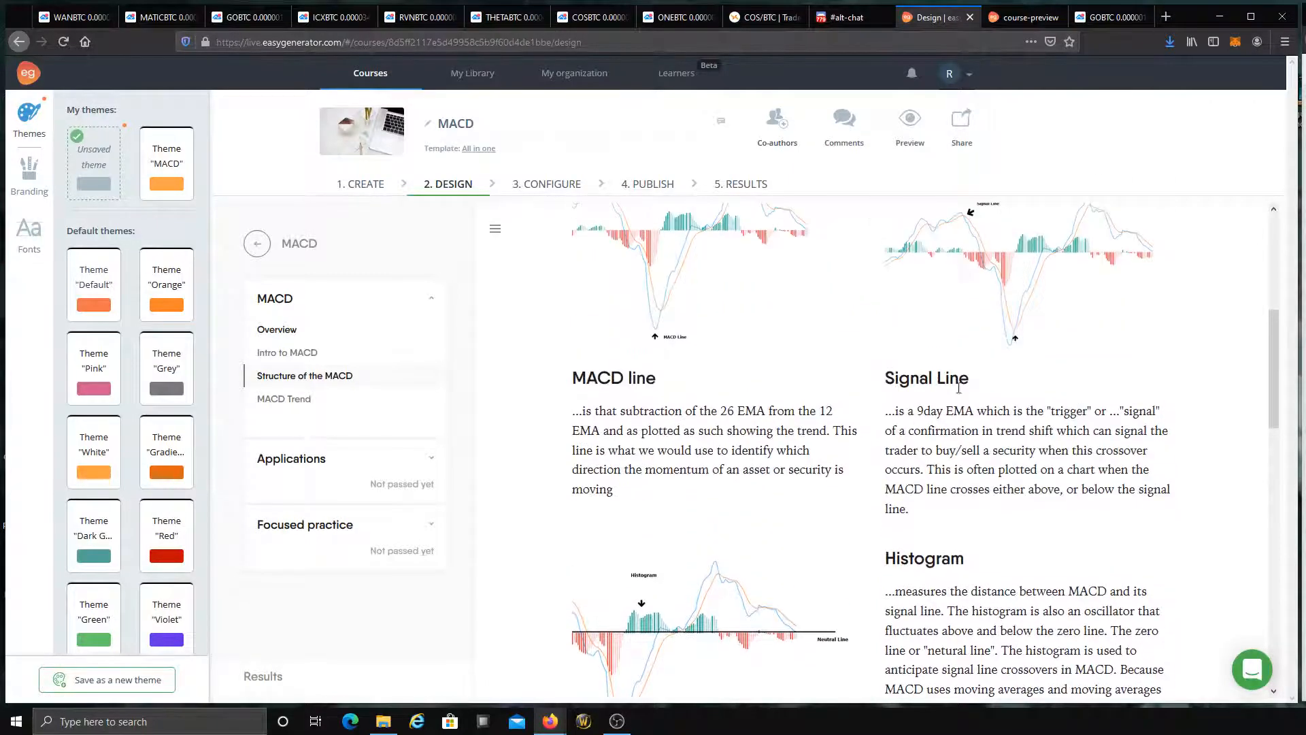
# Step: View the MACD Trend page in the design preview and read through it to the end
pyautogui.click(297, 401)
pyautogui.scroll(-6, 890, 442)
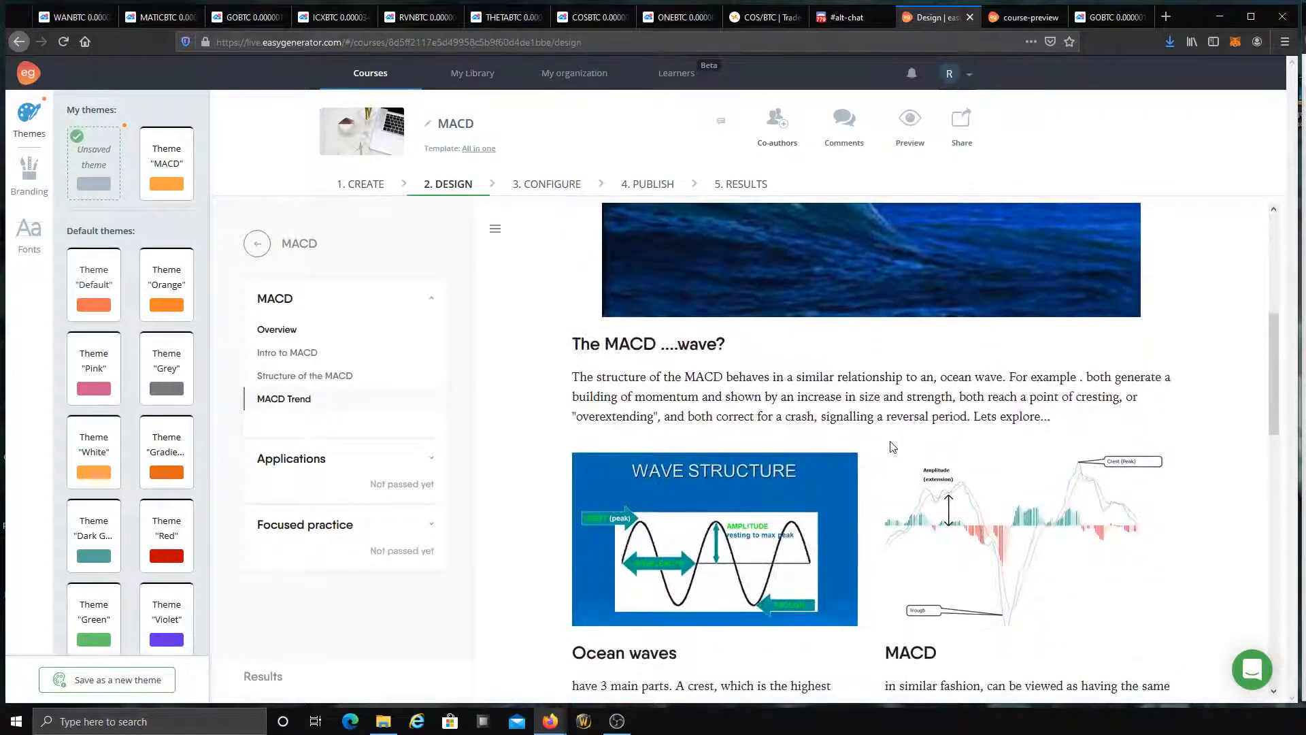
pyautogui.scroll(-3, 892, 446)
pyautogui.scroll(-3, 887, 452)
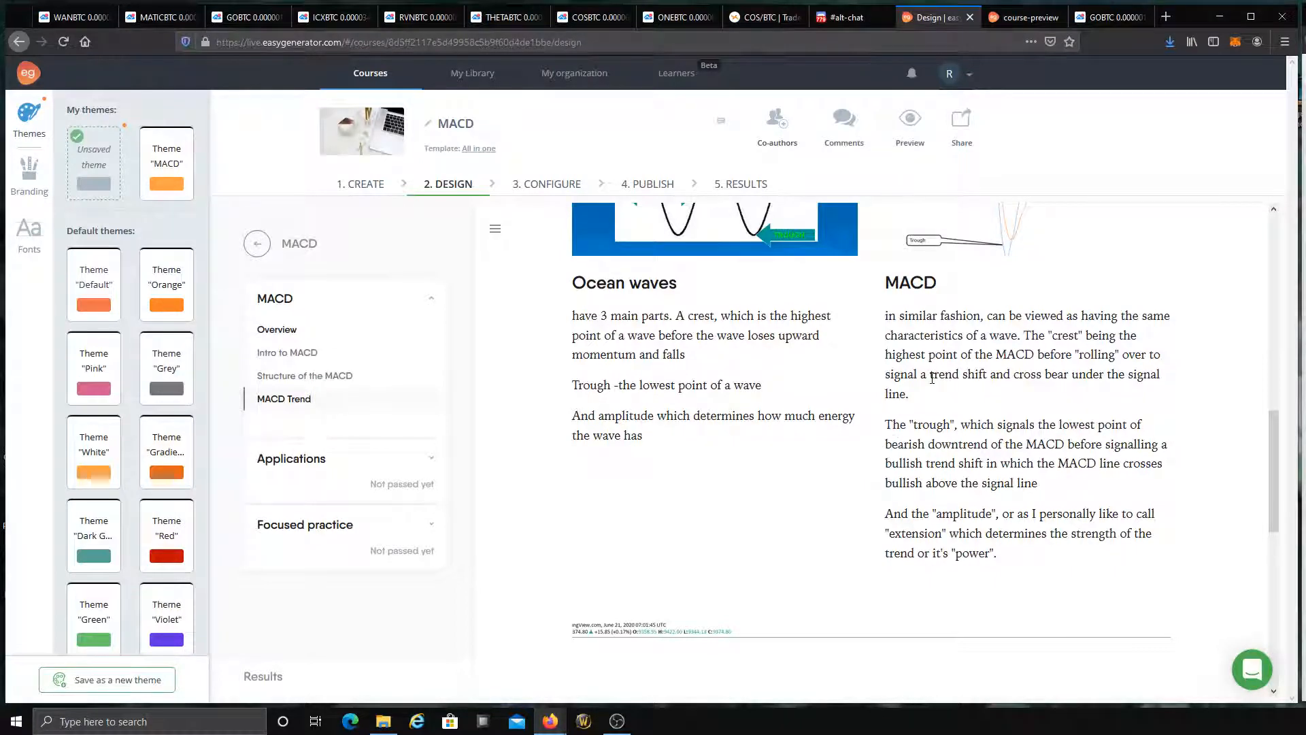
pyautogui.scroll(-3, 932, 377)
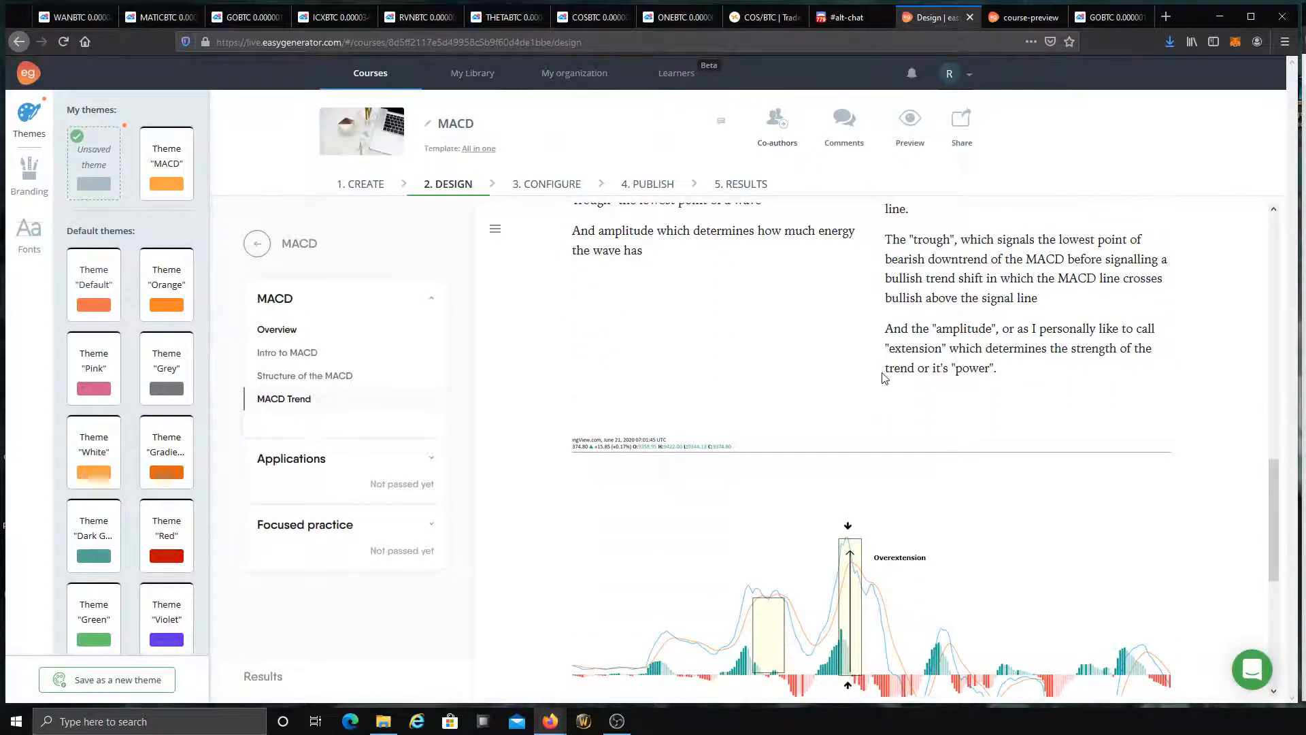
pyautogui.scroll(-5, 882, 378)
# Step: Continue to the Applications section, start it and read through the Applying MACD for swing trading page
pyautogui.click(629, 586)
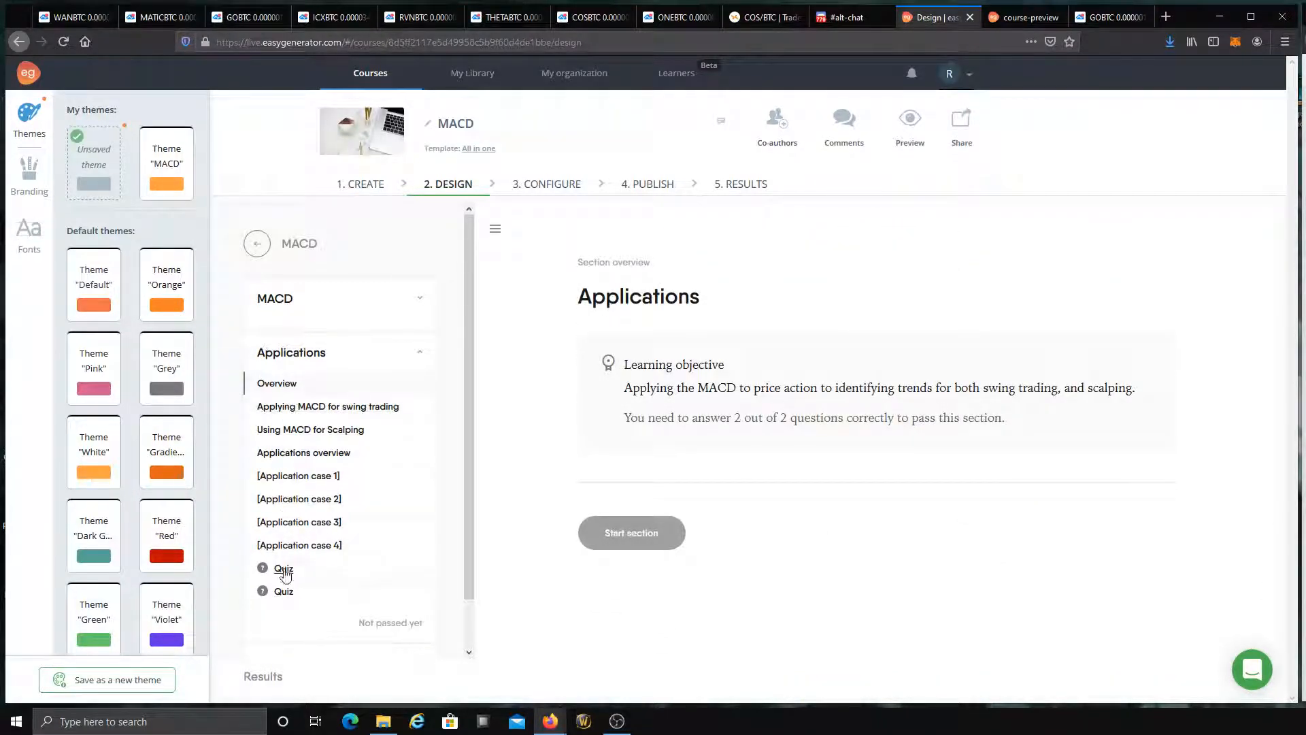
pyautogui.click(594, 539)
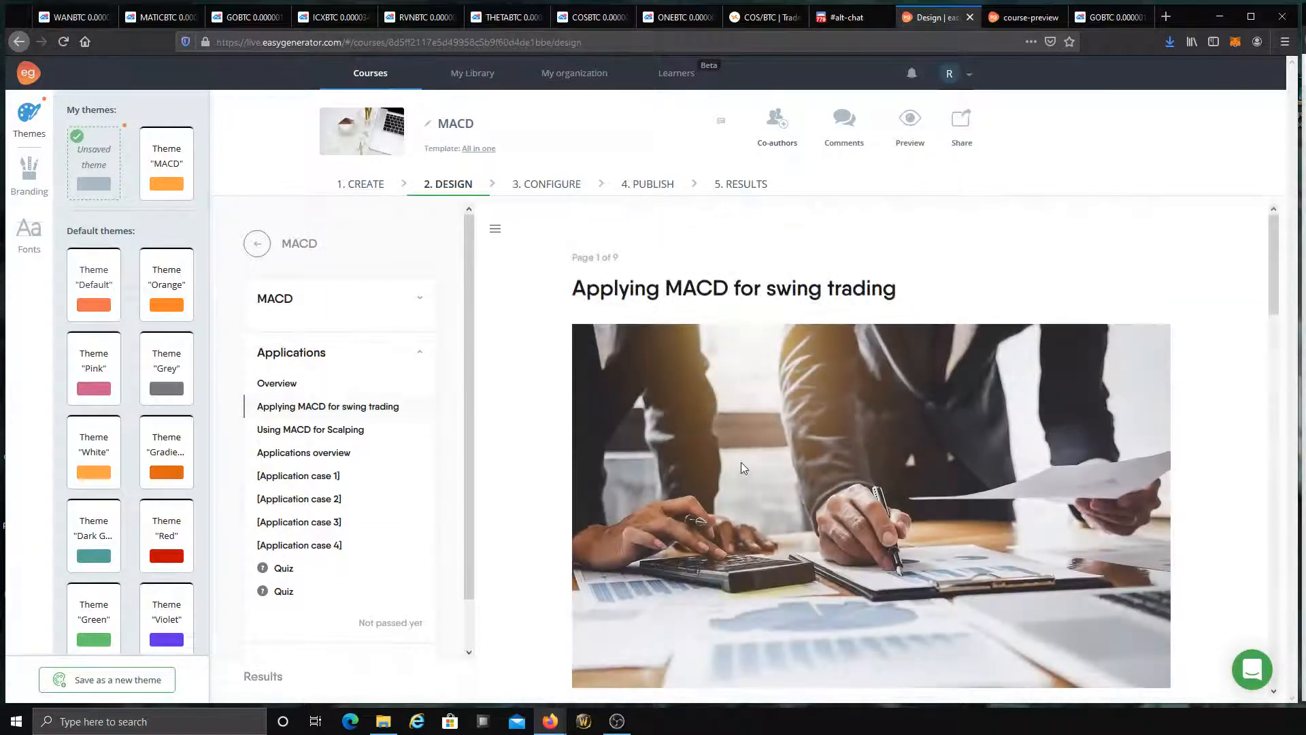
pyautogui.scroll(-5, 744, 454)
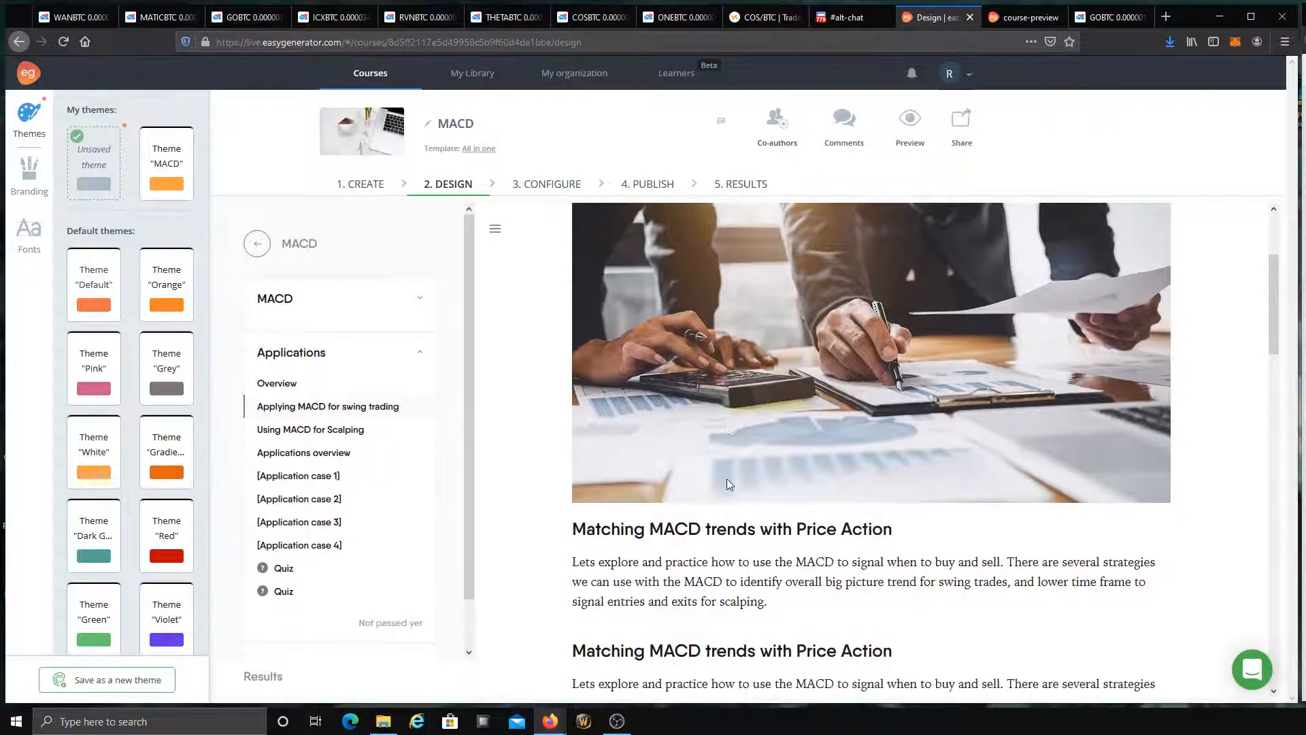
pyautogui.scroll(-10, 726, 482)
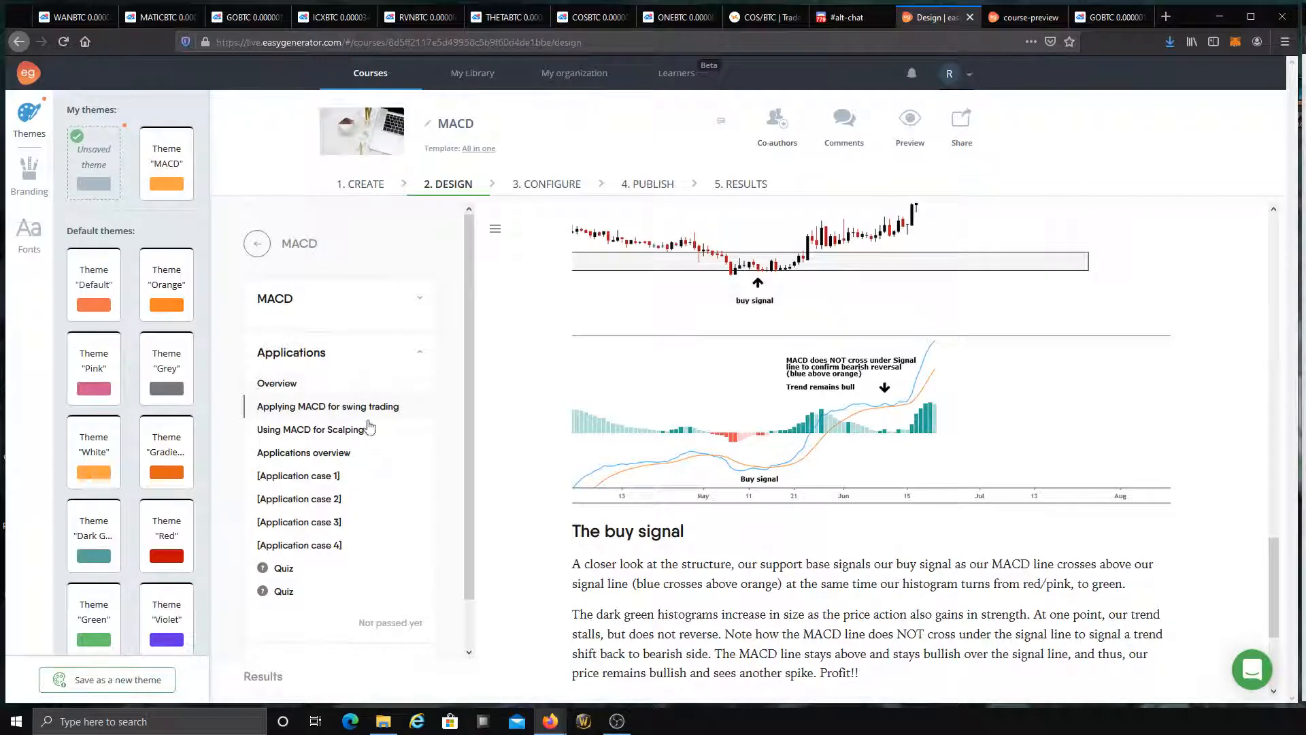
# Step: View the Using MACD for Scalping page and read through to its section on over extension
pyautogui.click(326, 430)
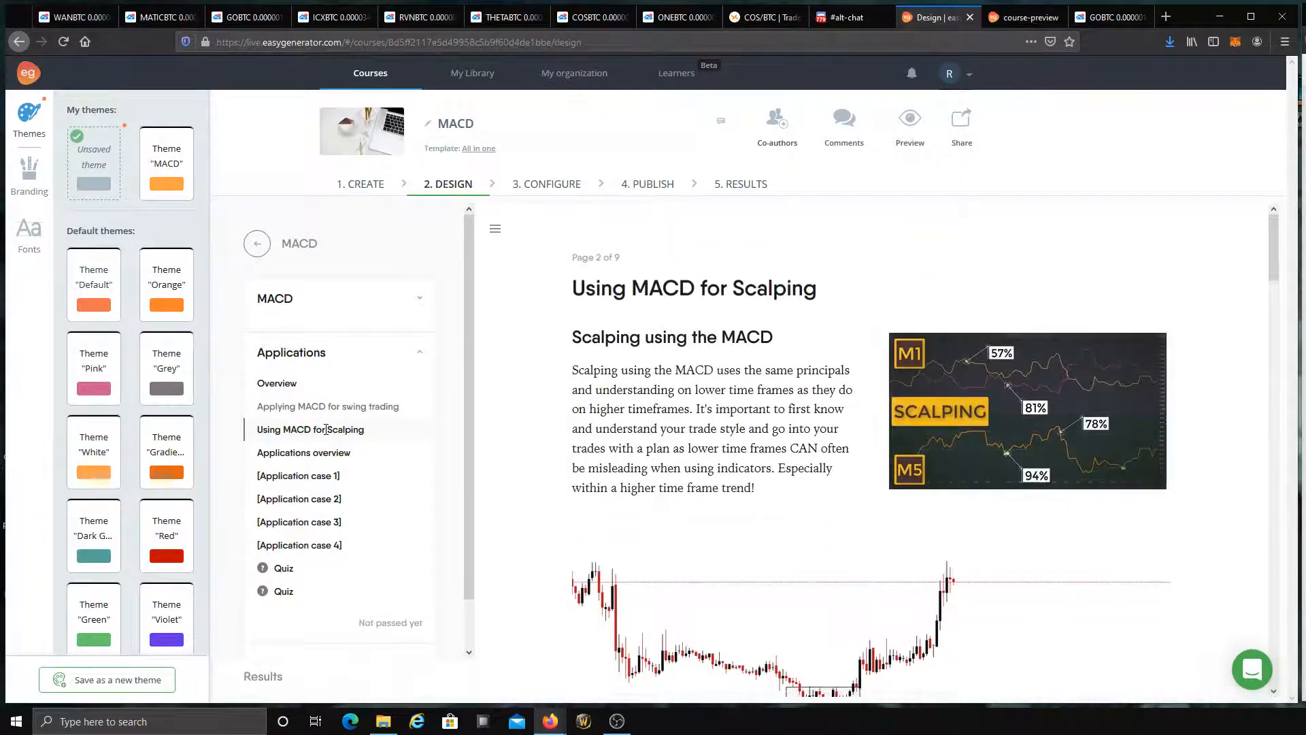
pyautogui.scroll(-10, 595, 371)
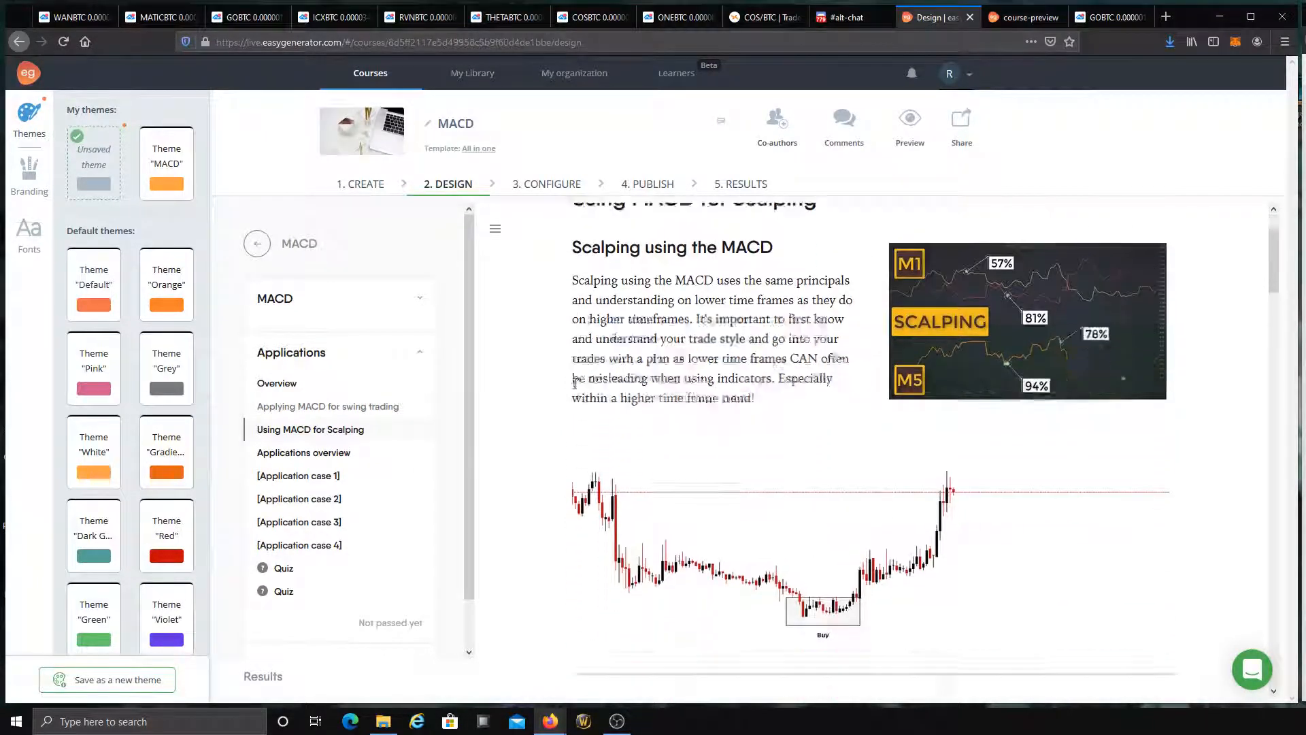
pyautogui.scroll(-15, 624, 325)
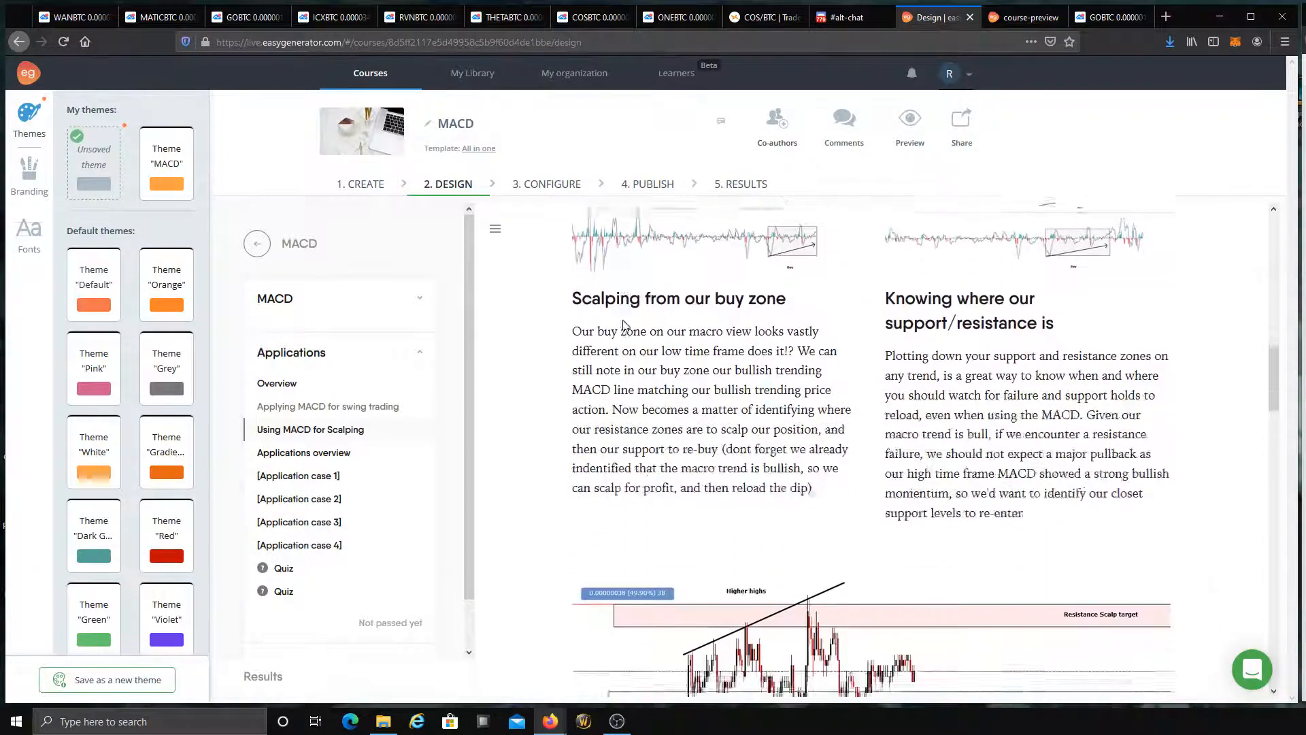
pyautogui.scroll(-15, 645, 344)
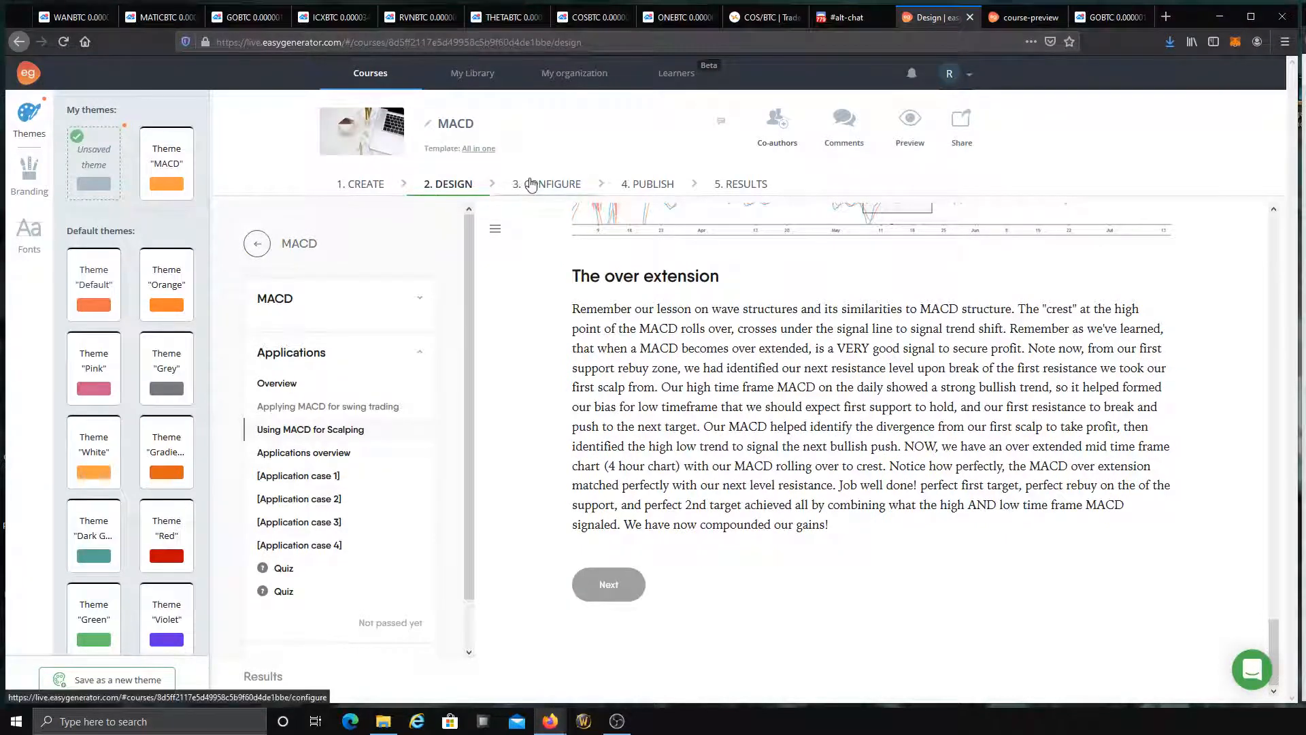
# Step: View the general settings in the Configure stage and go on to the Publish stage
pyautogui.click(550, 185)
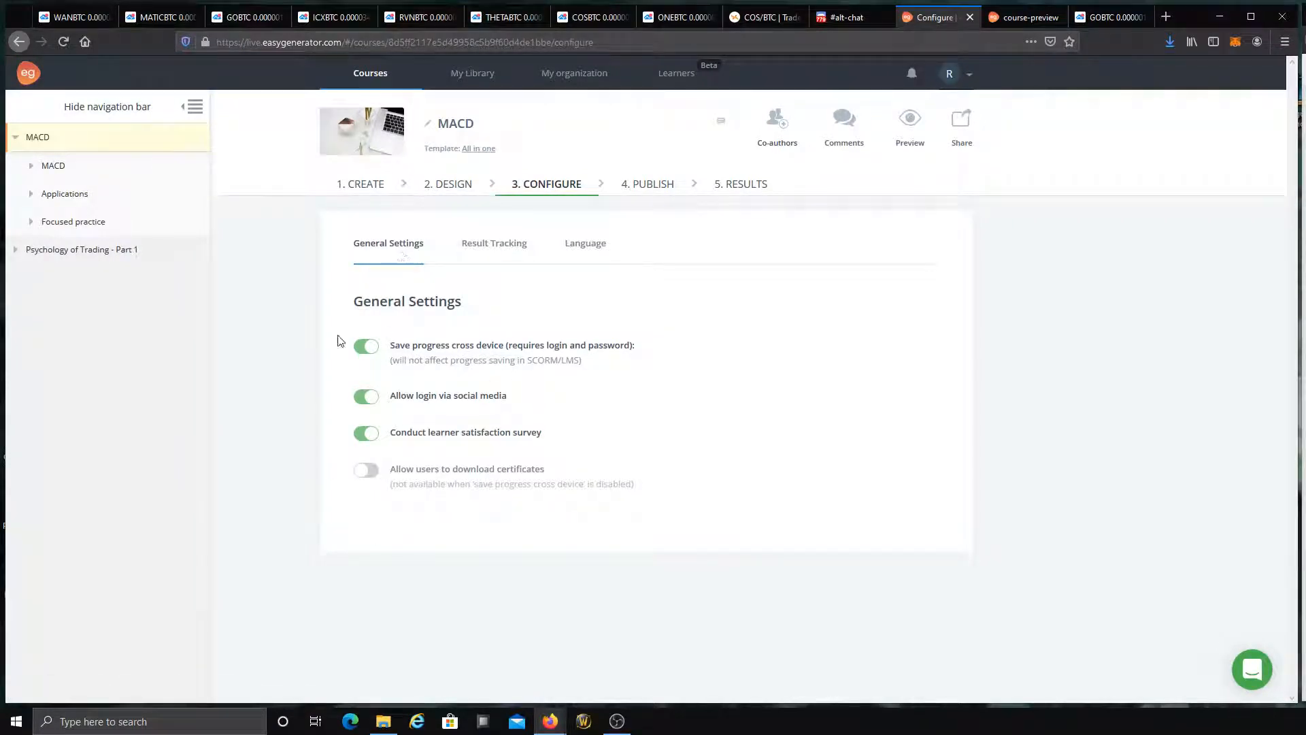
pyautogui.click(663, 184)
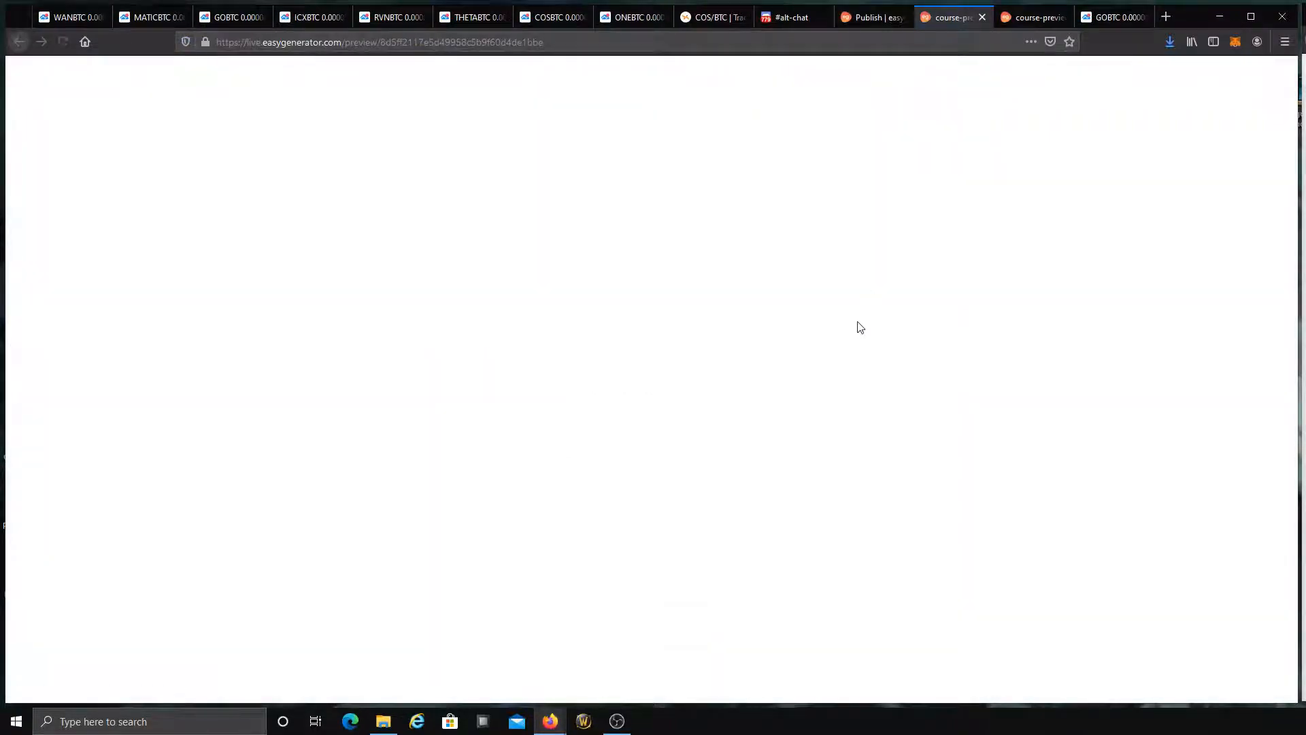
# Step: Close the older course preview and switch to the newly opened one
pyautogui.click(1030, 17)
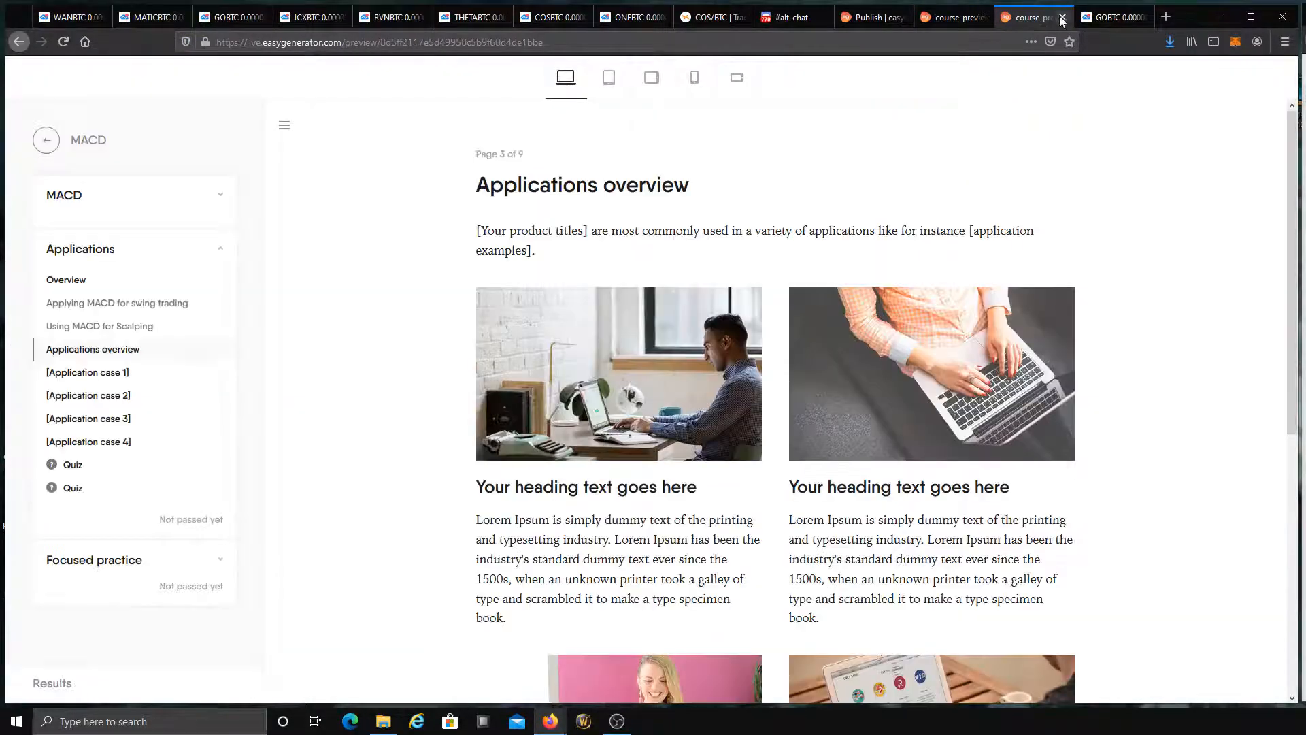
pyautogui.click(1062, 21)
pyautogui.click(956, 22)
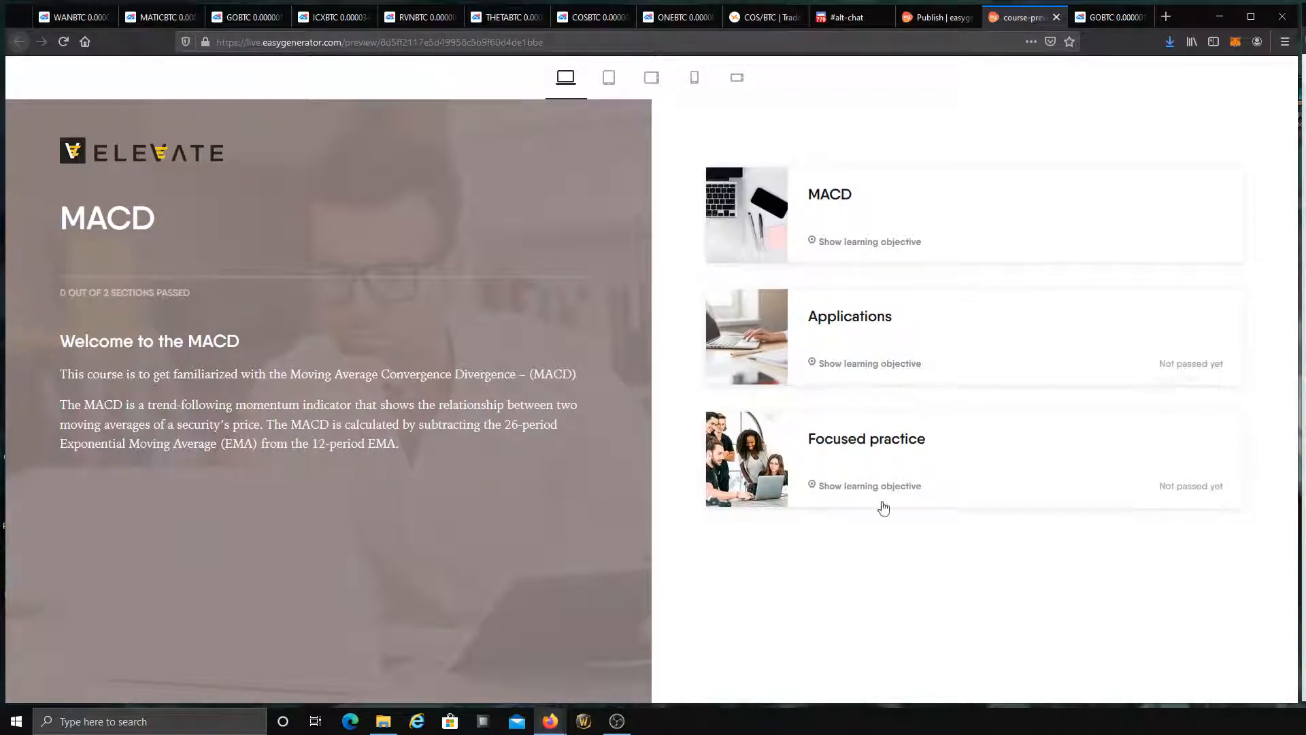
# Step: Page through the MACD section in the course preview from Intro to MACD to MACD Trend and return to the course start page
pyautogui.click(1003, 198)
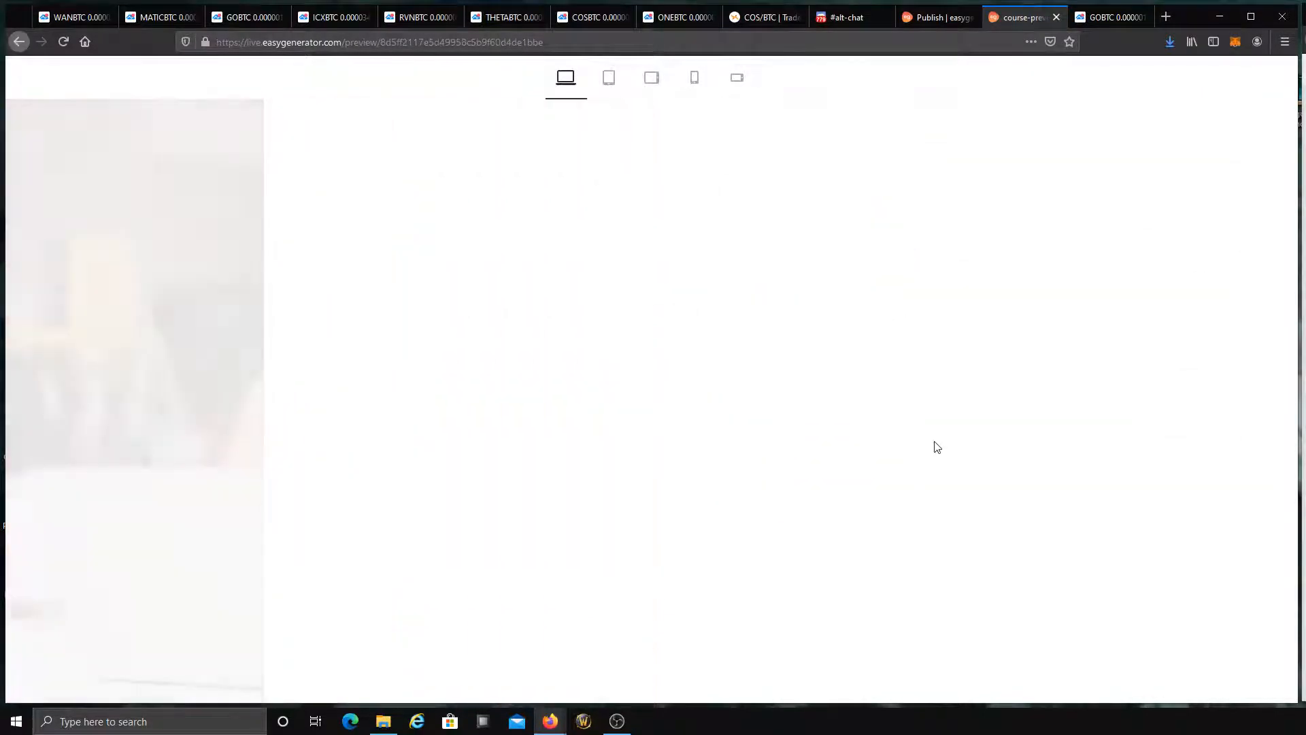
pyautogui.click(571, 418)
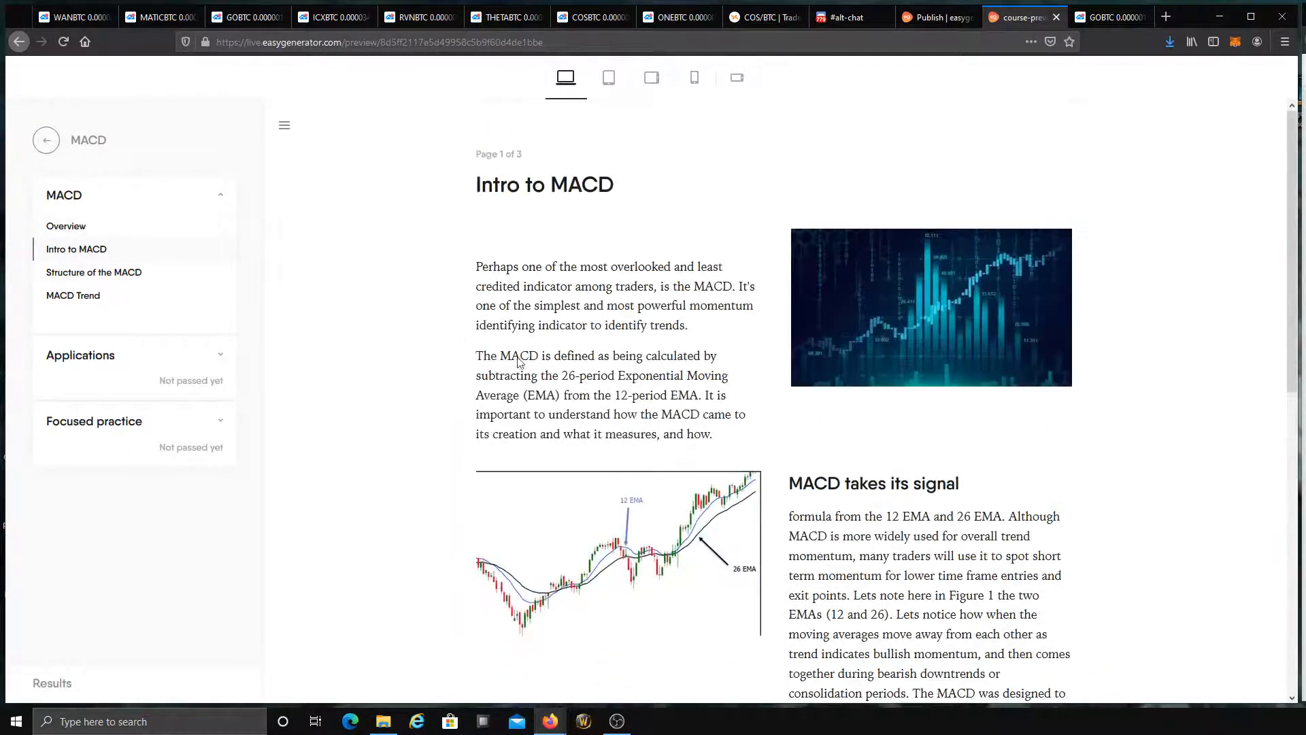
pyautogui.scroll(-10, 504, 353)
pyautogui.click(520, 585)
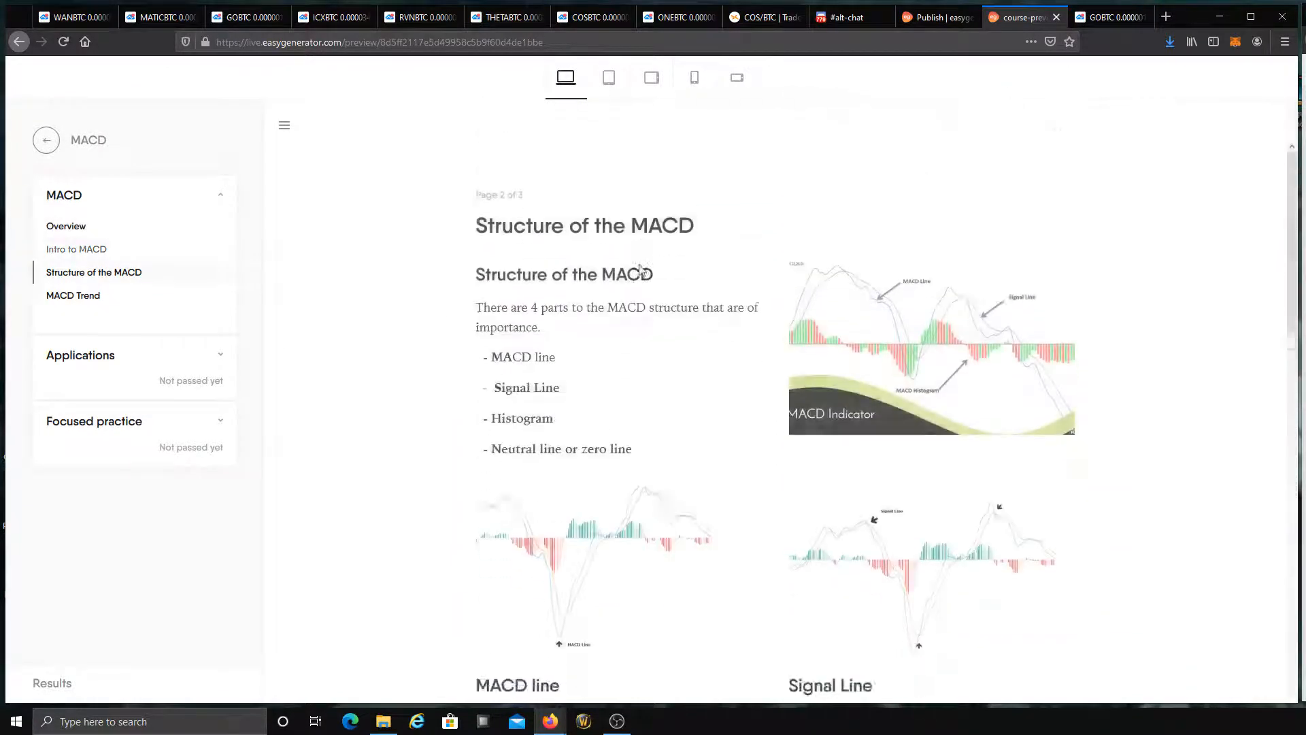
pyautogui.scroll(-15, 544, 537)
pyautogui.click(519, 602)
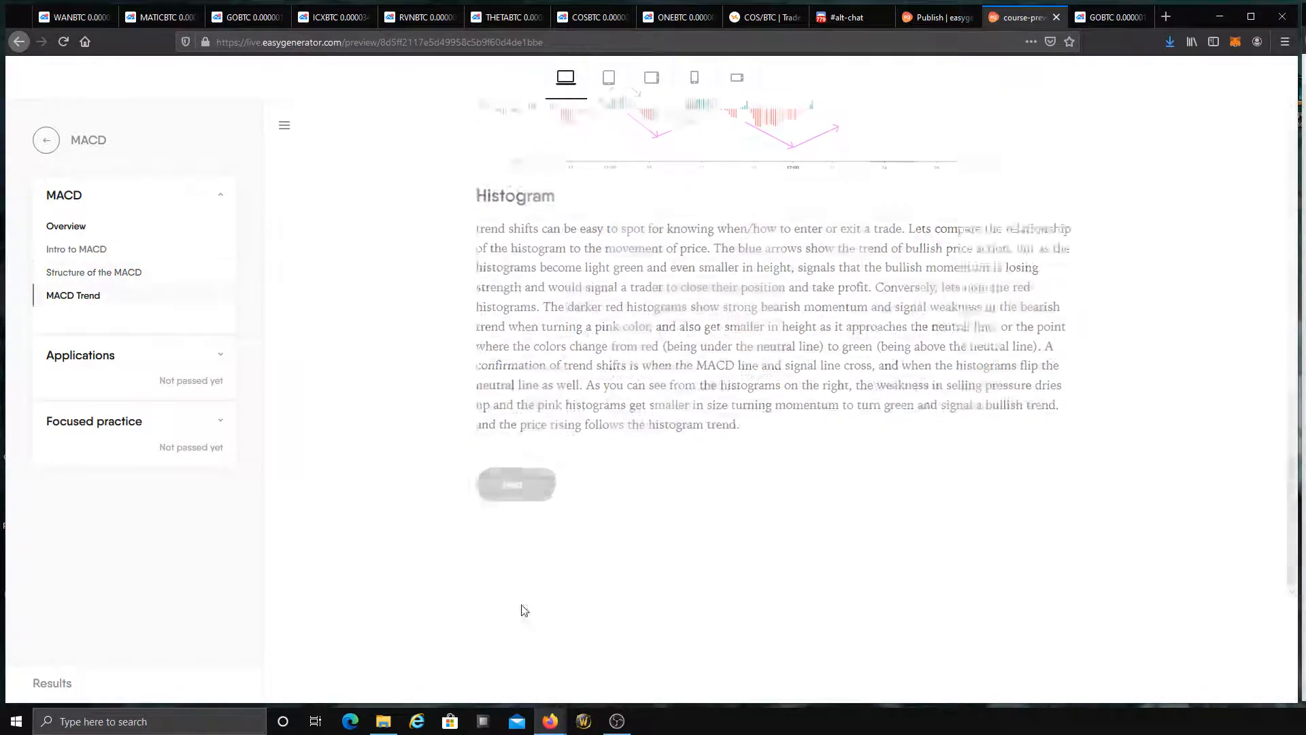
pyautogui.scroll(-15, 571, 369)
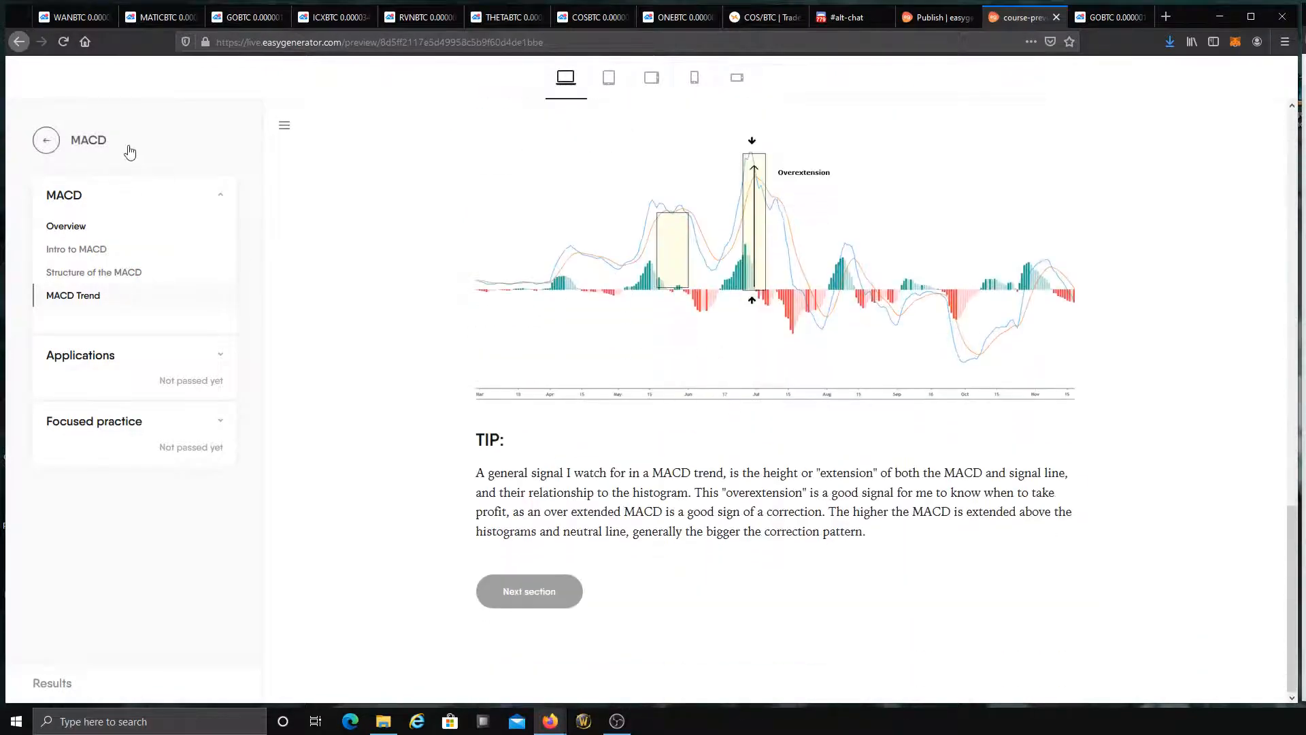
pyautogui.click(46, 140)
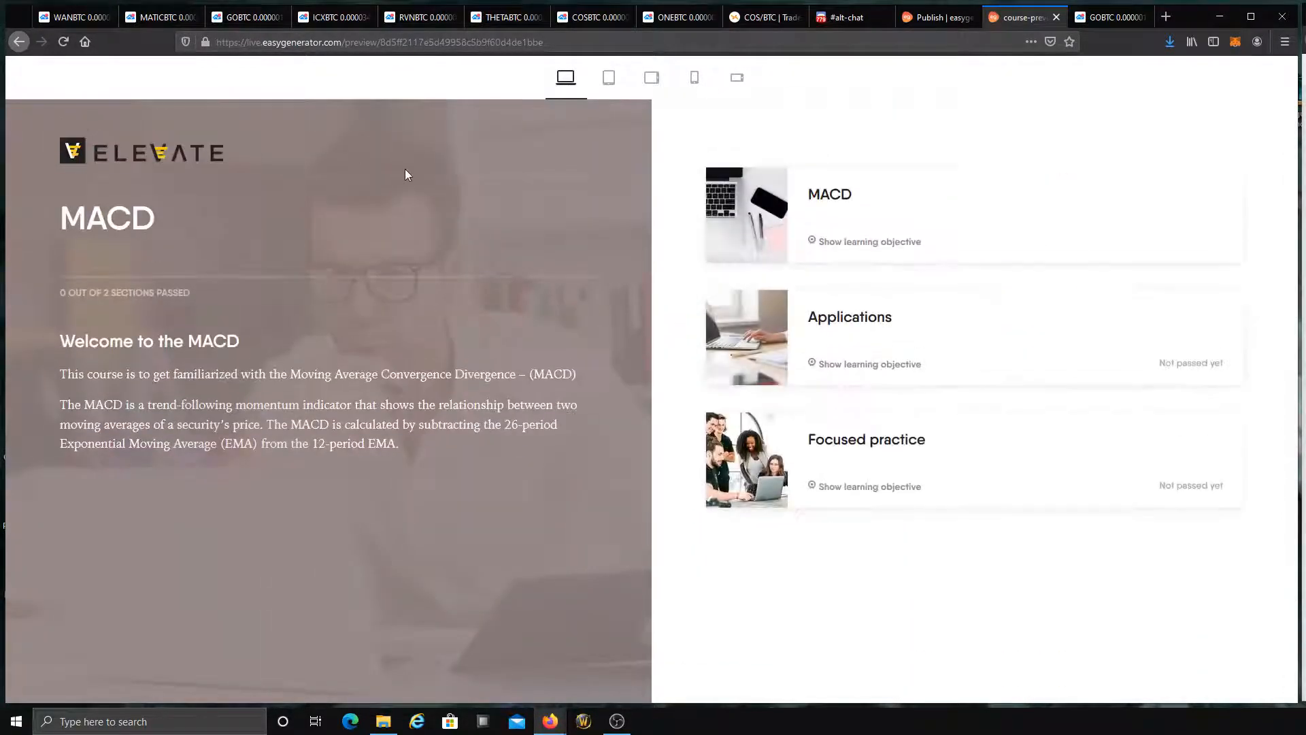
# Step: Close the course preview, return to the Create stage and look over the MACD and Applications sections
pyautogui.click(1054, 22)
pyautogui.click(948, 18)
pyautogui.click(376, 188)
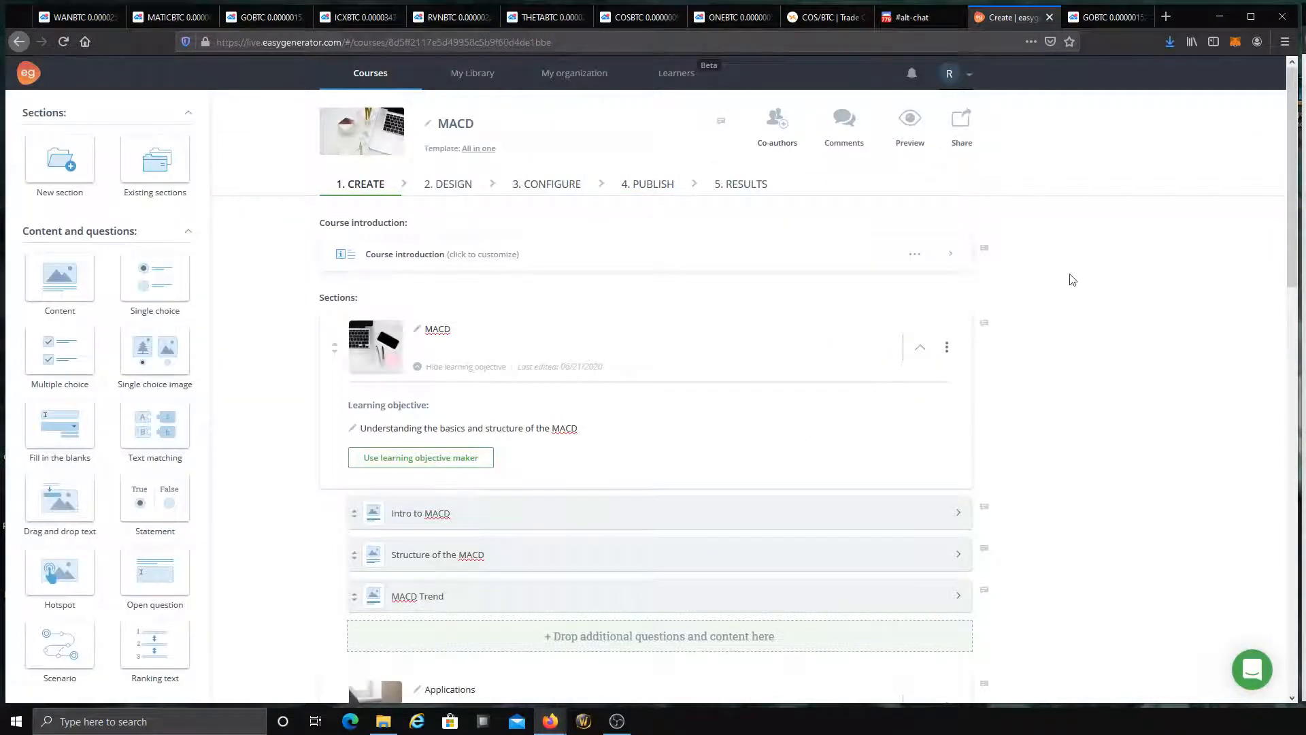
pyautogui.scroll(-7, 1073, 293)
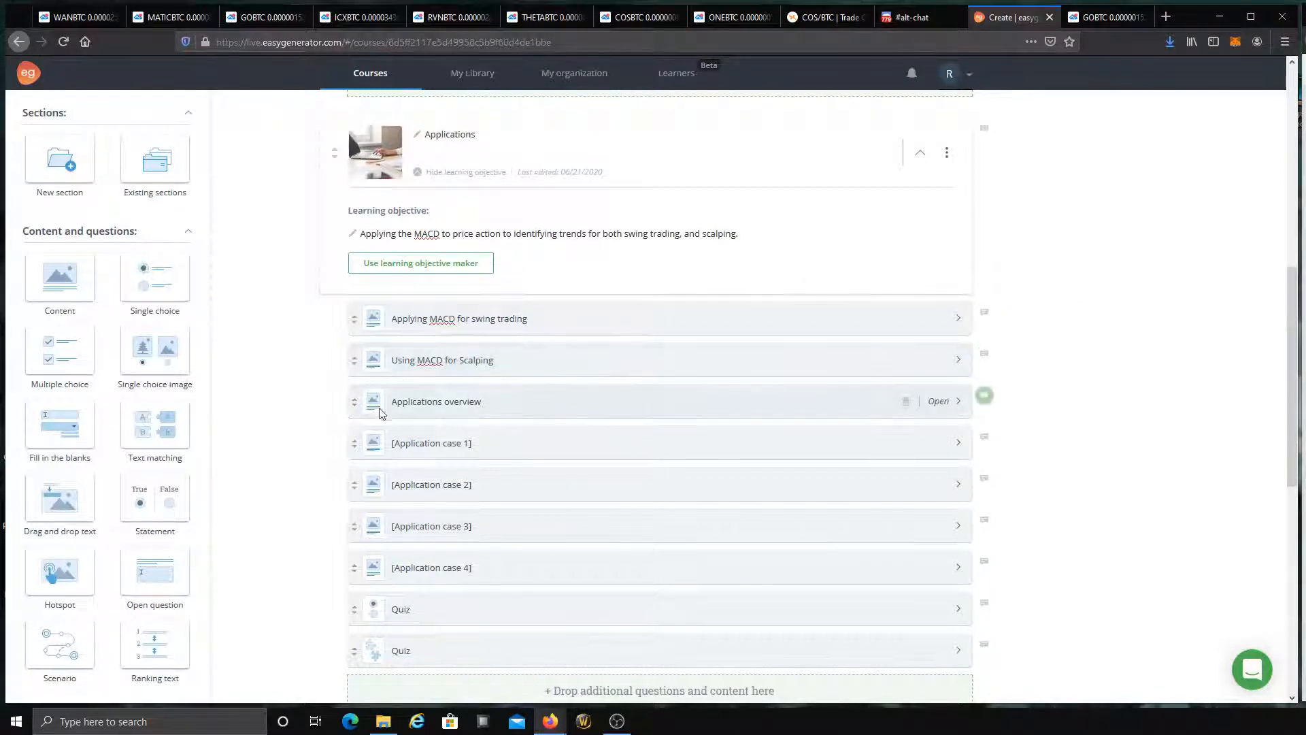
pyautogui.scroll(7, 379, 411)
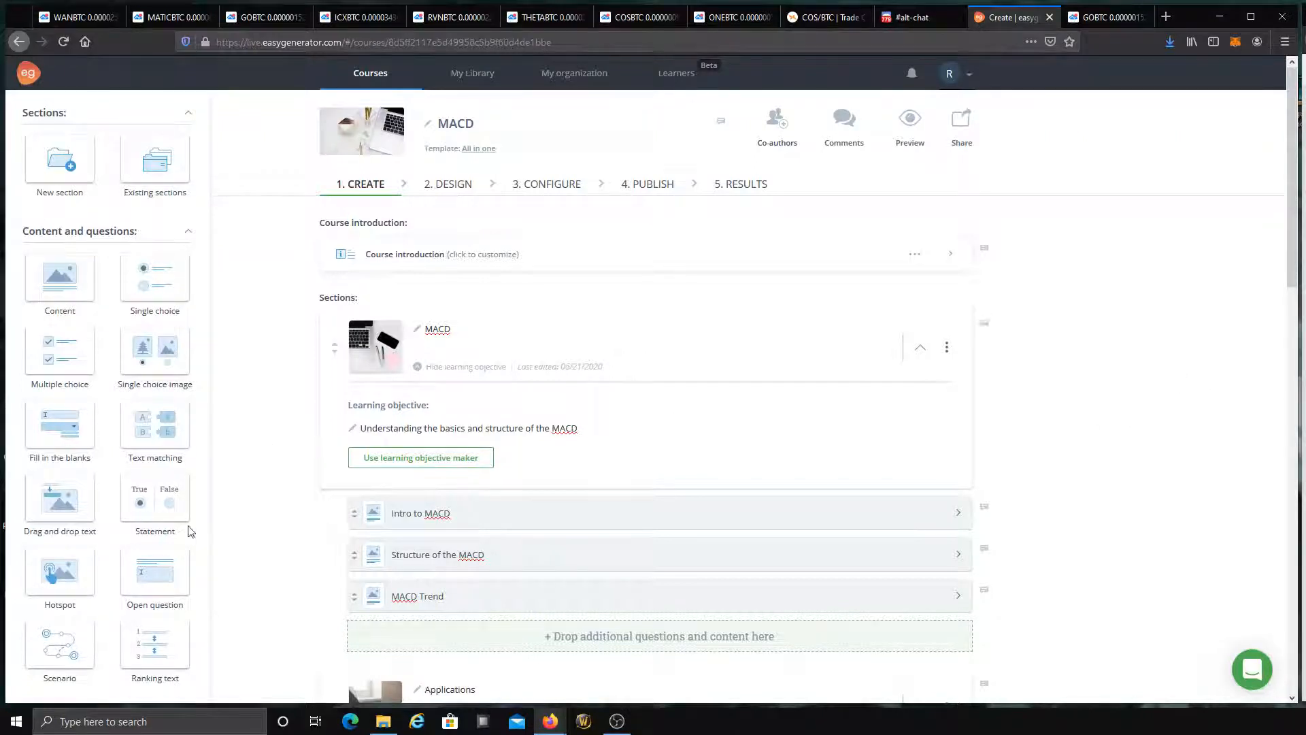
# Step: Add a Scenario question to the Applications section between Applications overview and [Application case 1]
pyautogui.scroll(-3, 156, 422)
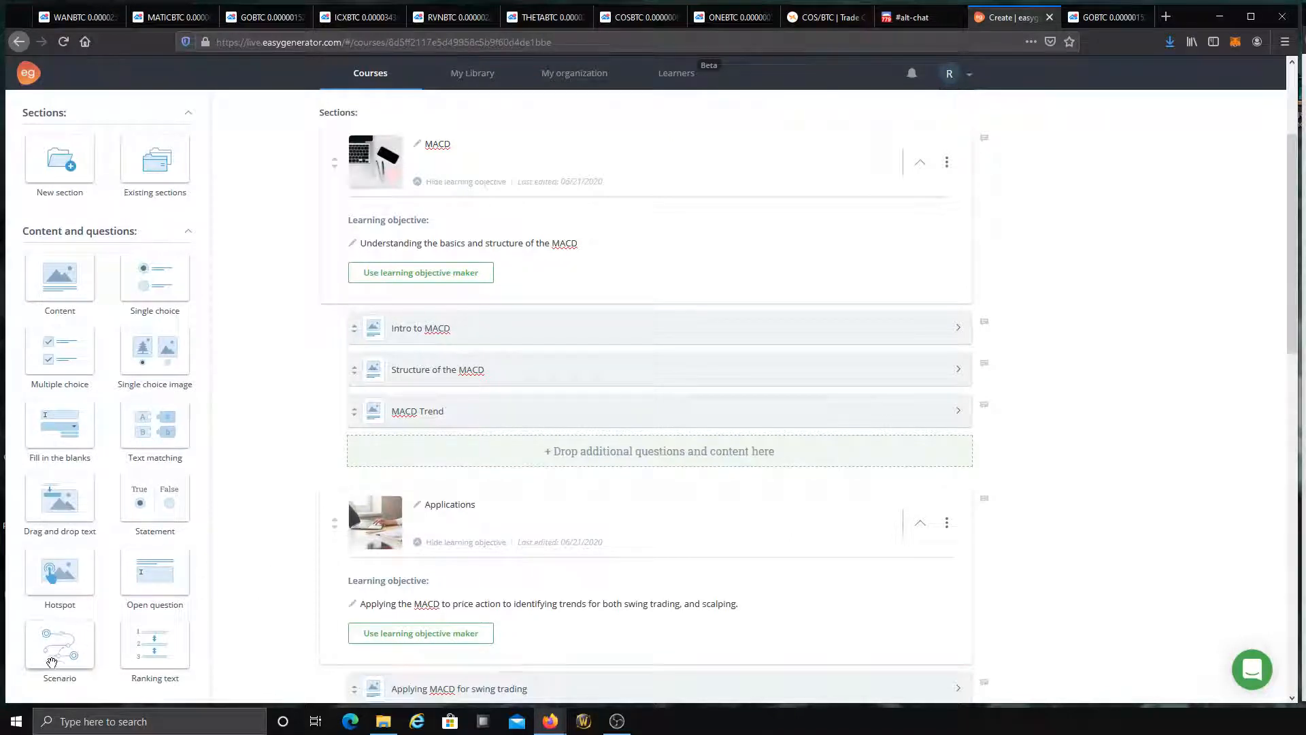
pyautogui.scroll(-3, 340, 414)
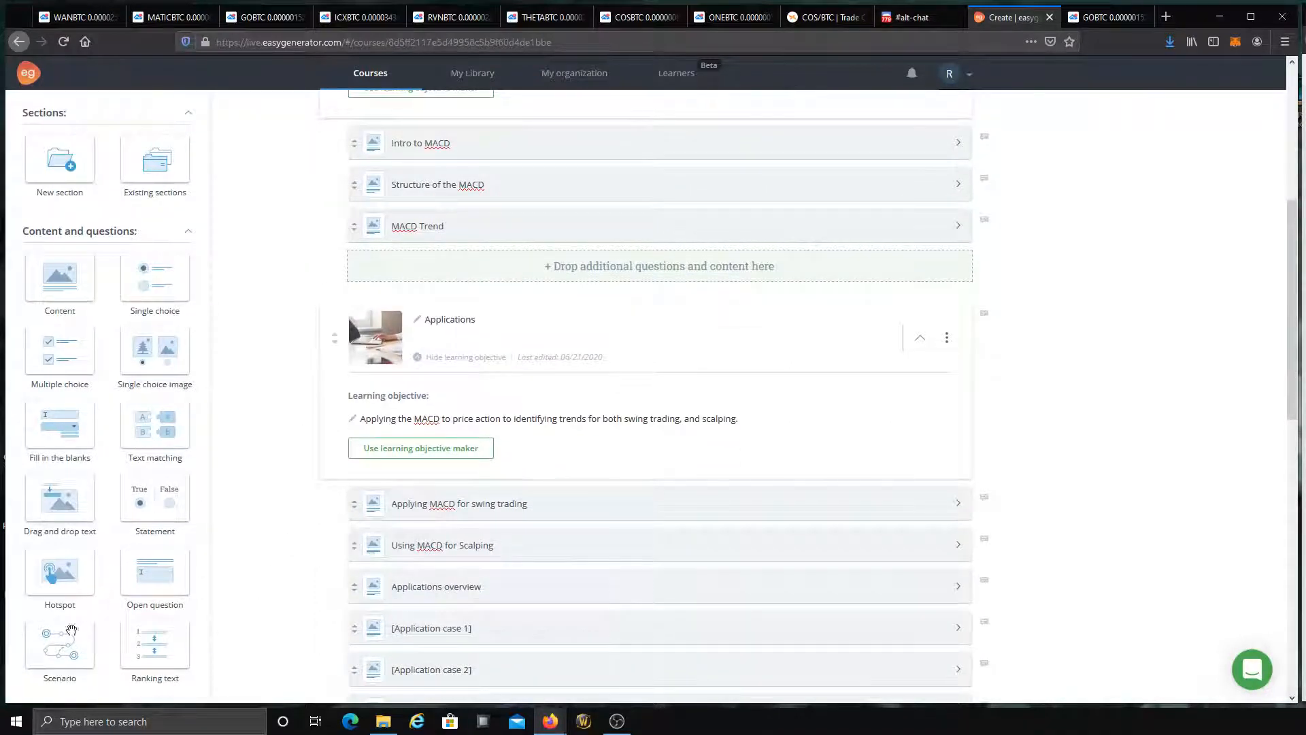
pyautogui.scroll(-3, 240, 612)
pyautogui.moveTo(29, 644); pyautogui.dragTo(428, 449)
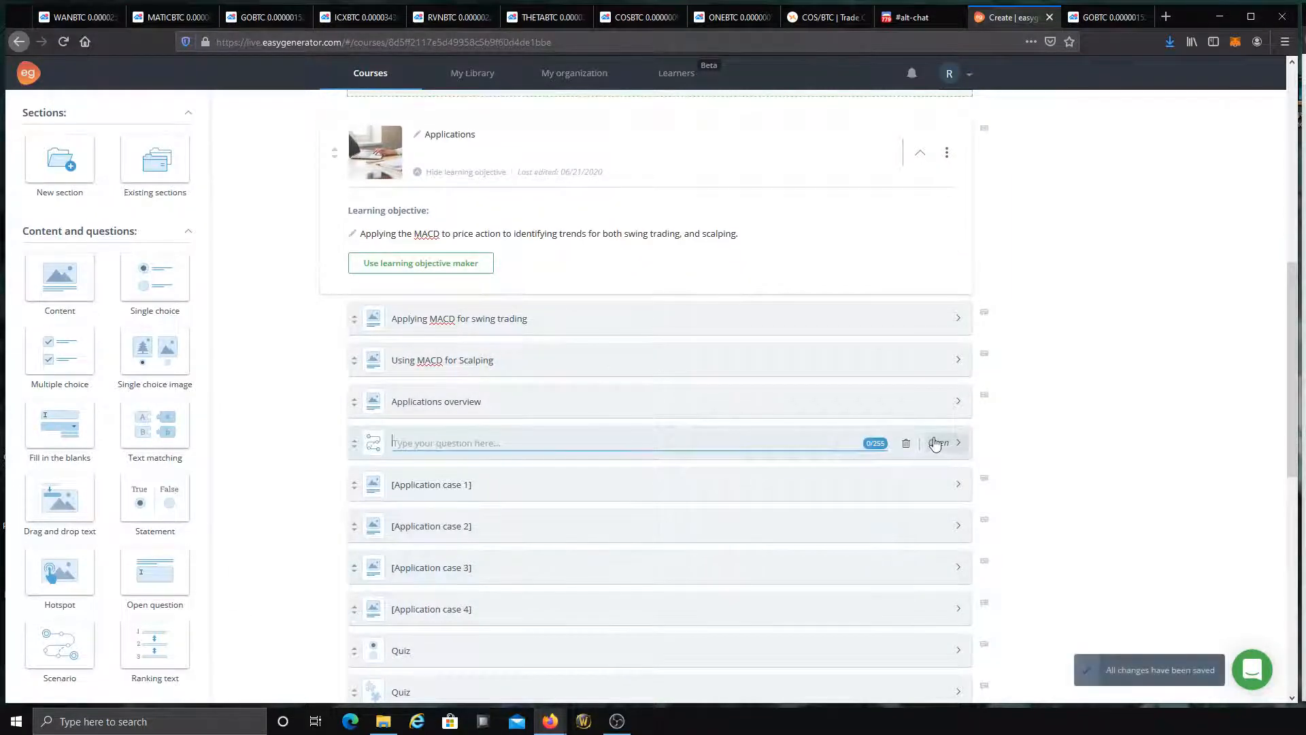
# Step: Open the new scenario question in its editor and look over the scenario designer, question response and content areas
pyautogui.click(938, 443)
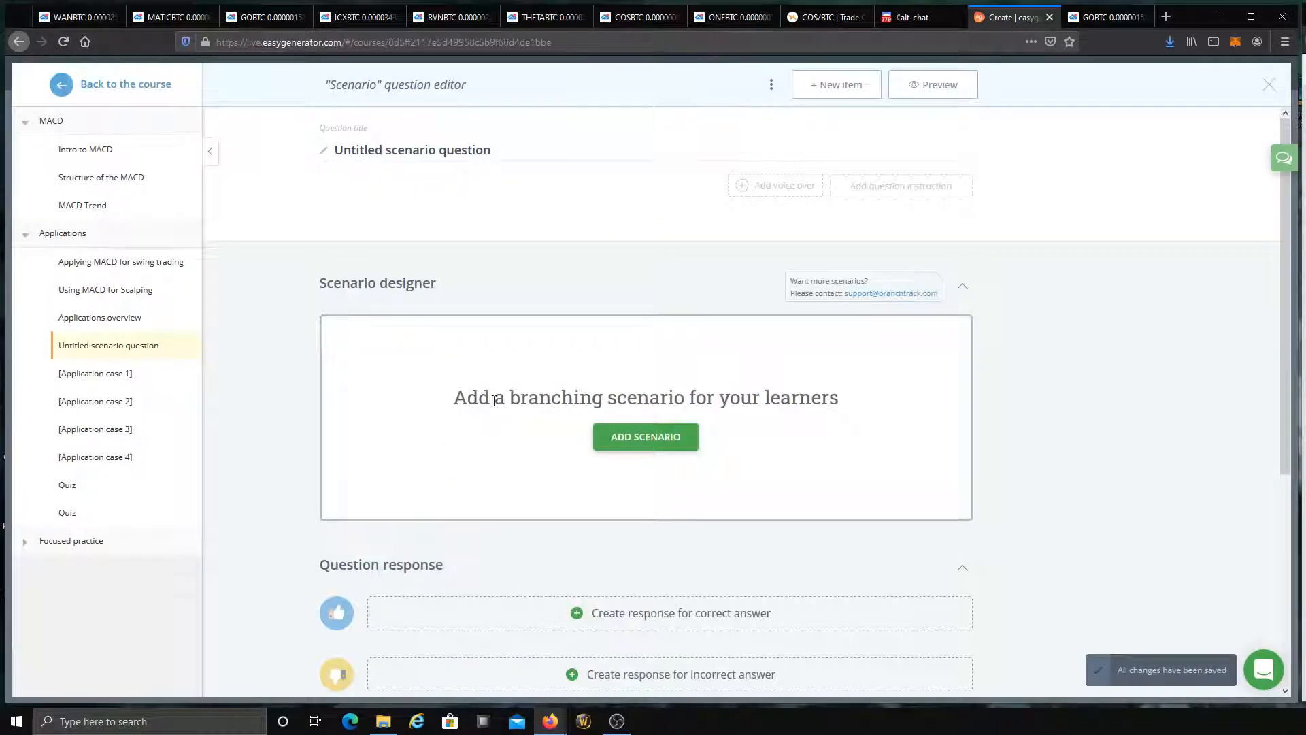
pyautogui.scroll(-3, 876, 414)
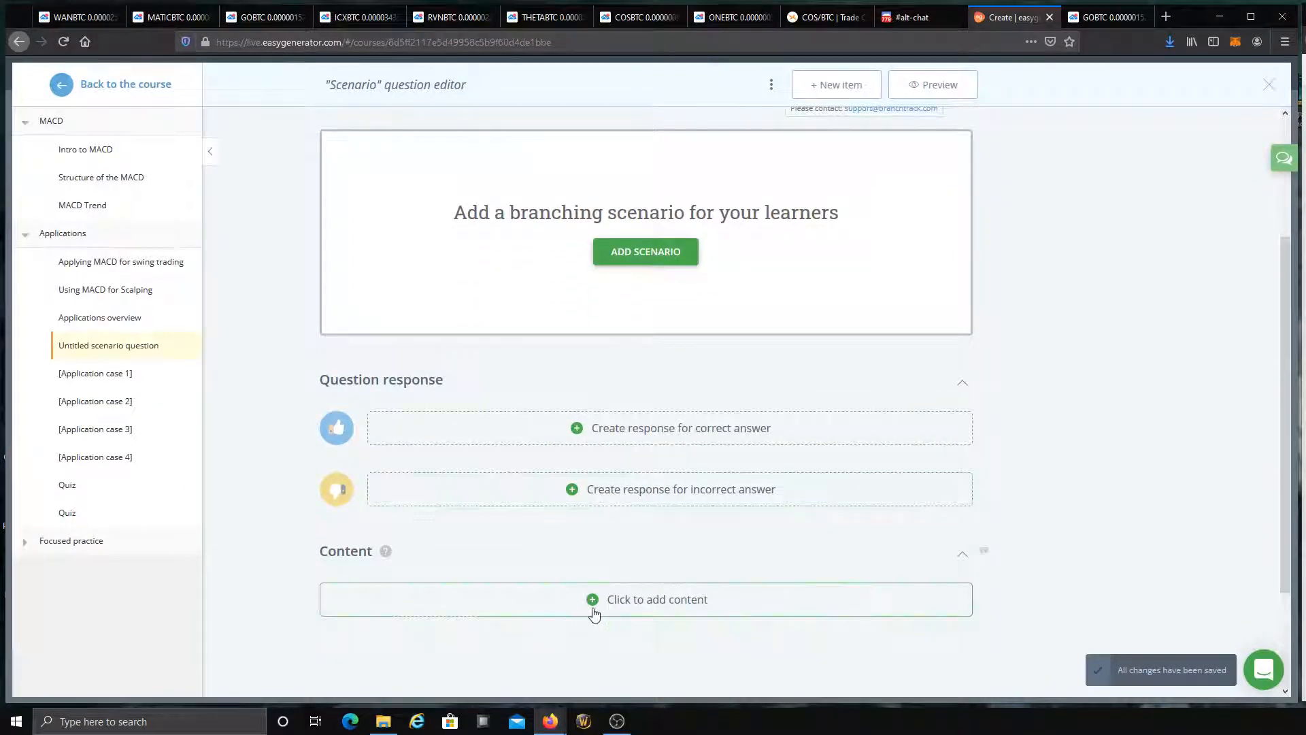
pyautogui.scroll(3, 586, 566)
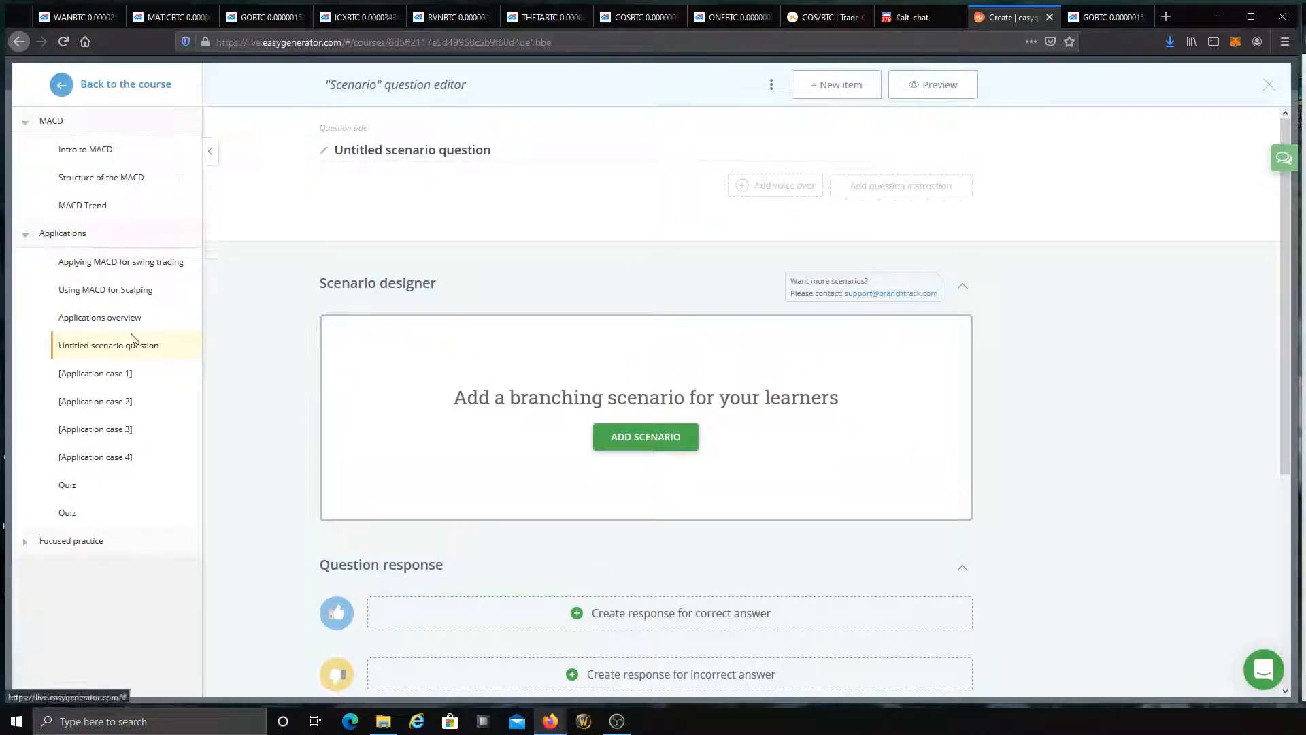
# Step: Return to the course outline and delete the untitled scenario question from the Applications section
pyautogui.click(102, 85)
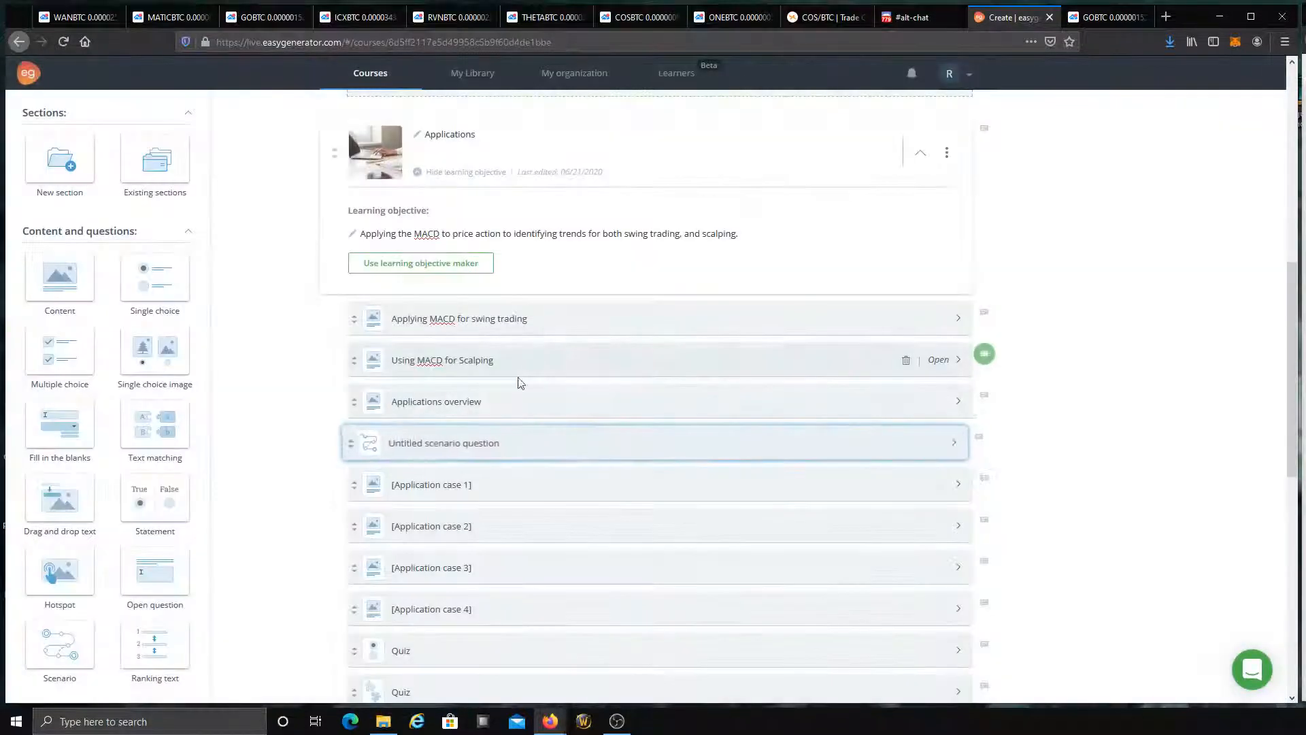
pyautogui.click(905, 443)
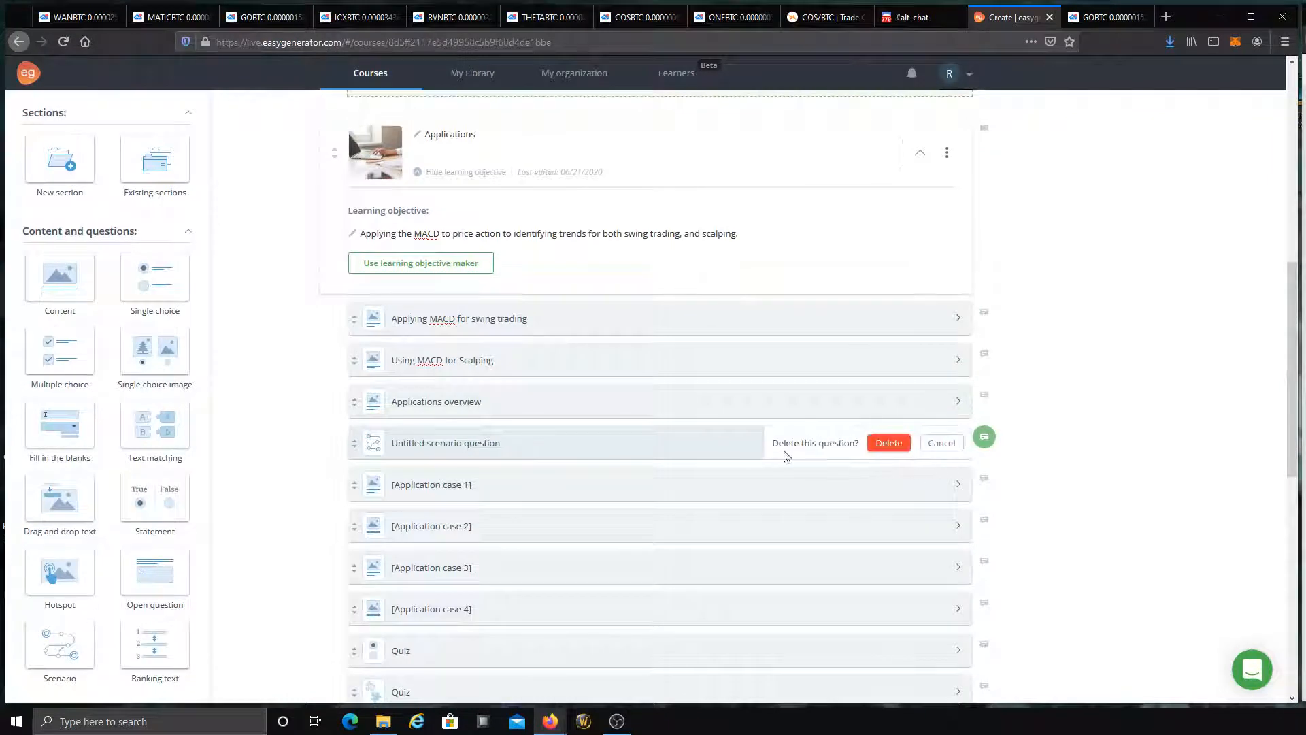
pyautogui.click(887, 443)
# Step: Add a Hotspot question between Applications overview and [Application case 1] and look over its editor
pyautogui.scroll(8, 612, 378)
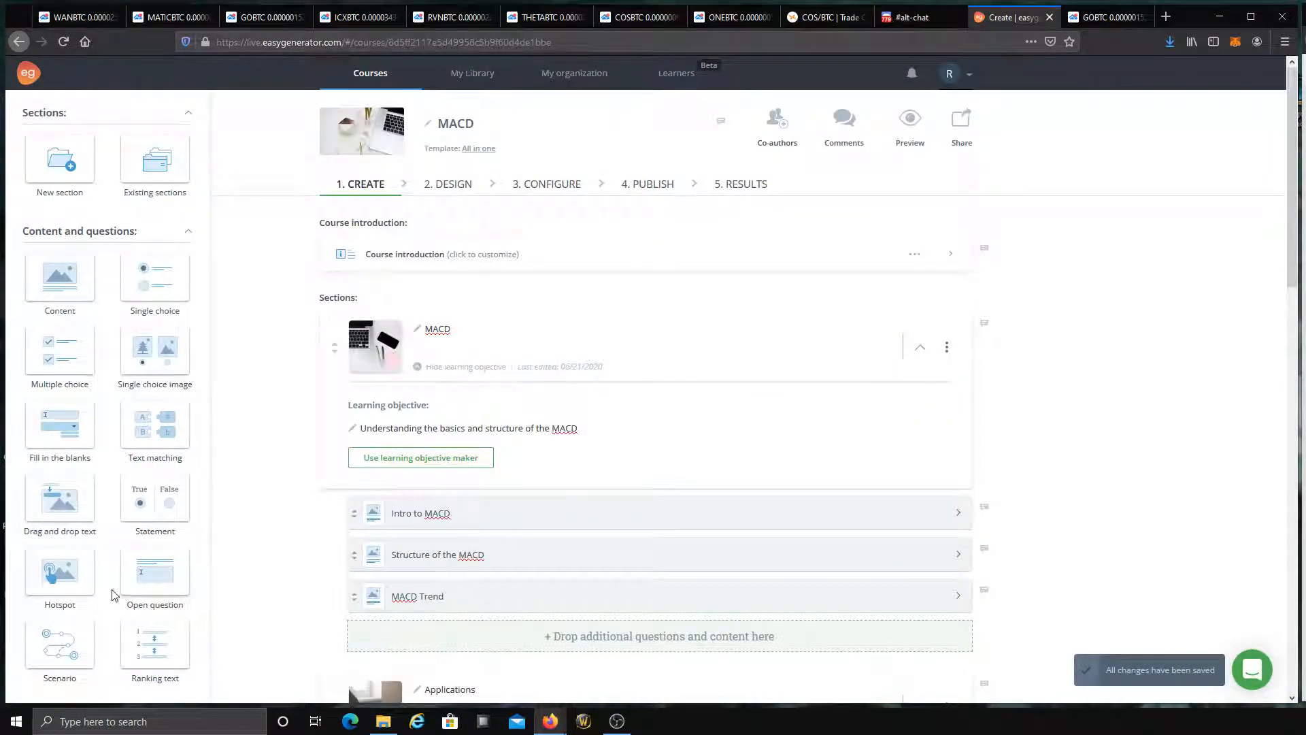
pyautogui.moveTo(68, 577); pyautogui.dragTo(422, 428)
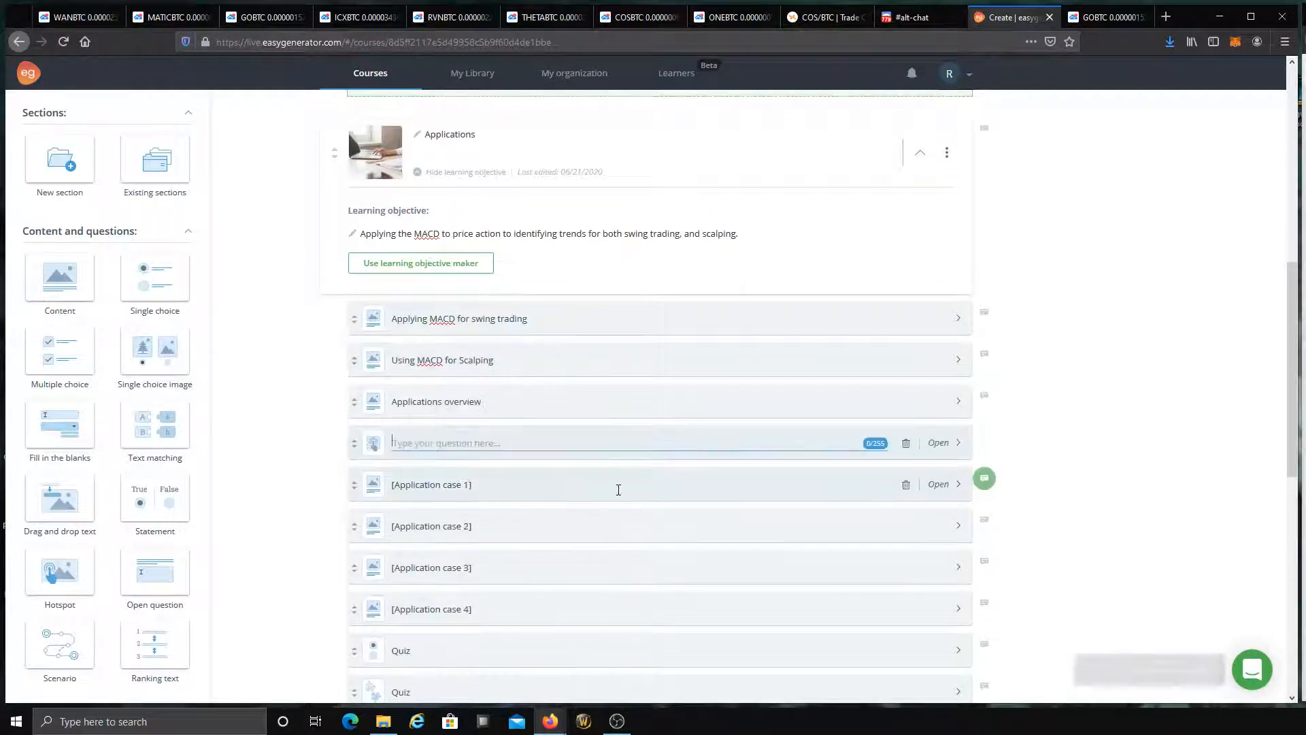
pyautogui.click(936, 443)
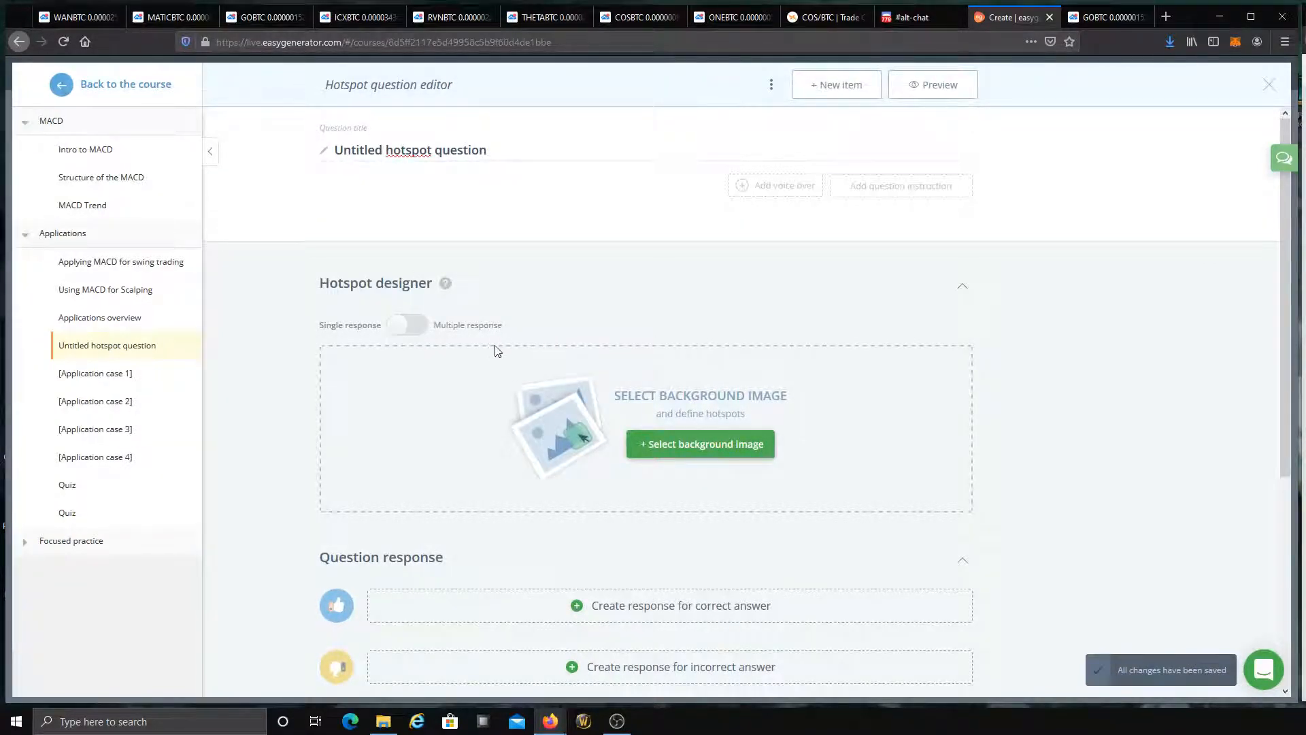
pyautogui.scroll(-3, 497, 350)
# Step: Go back to the course outline and delete the untitled hotspot question from the Applications section
pyautogui.click(68, 85)
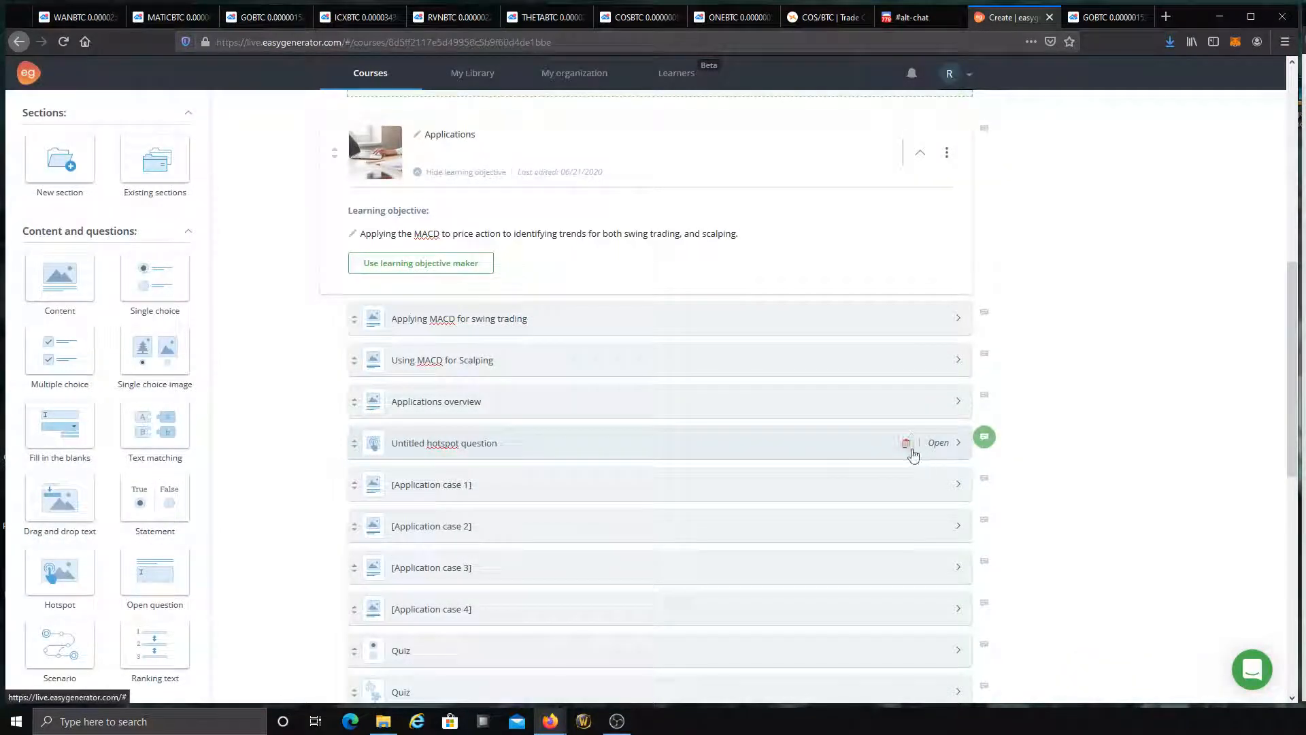
pyautogui.click(906, 443)
pyautogui.click(890, 444)
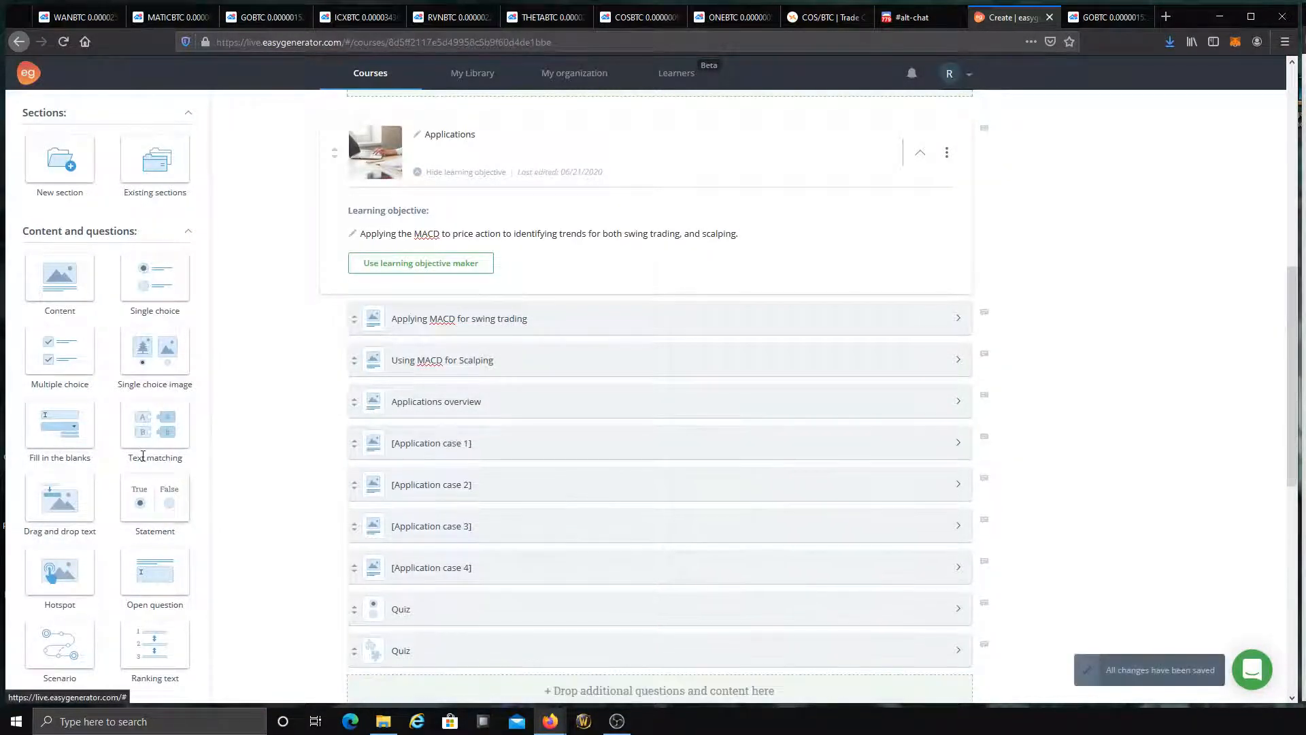
# Step: Add a new section above the MACD section and title it "Price Action"
pyautogui.scroll(-5, 551, 469)
pyautogui.scroll(10, 551, 469)
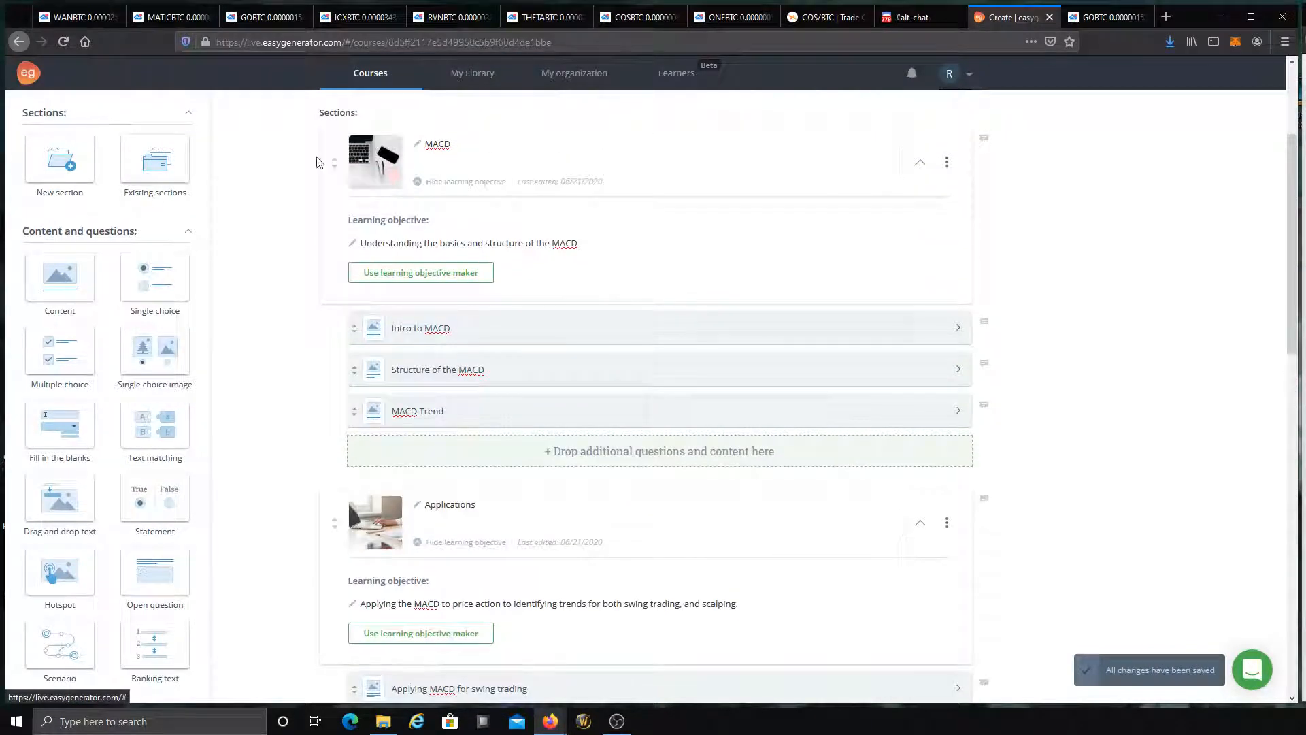
pyautogui.scroll(3, 897, 436)
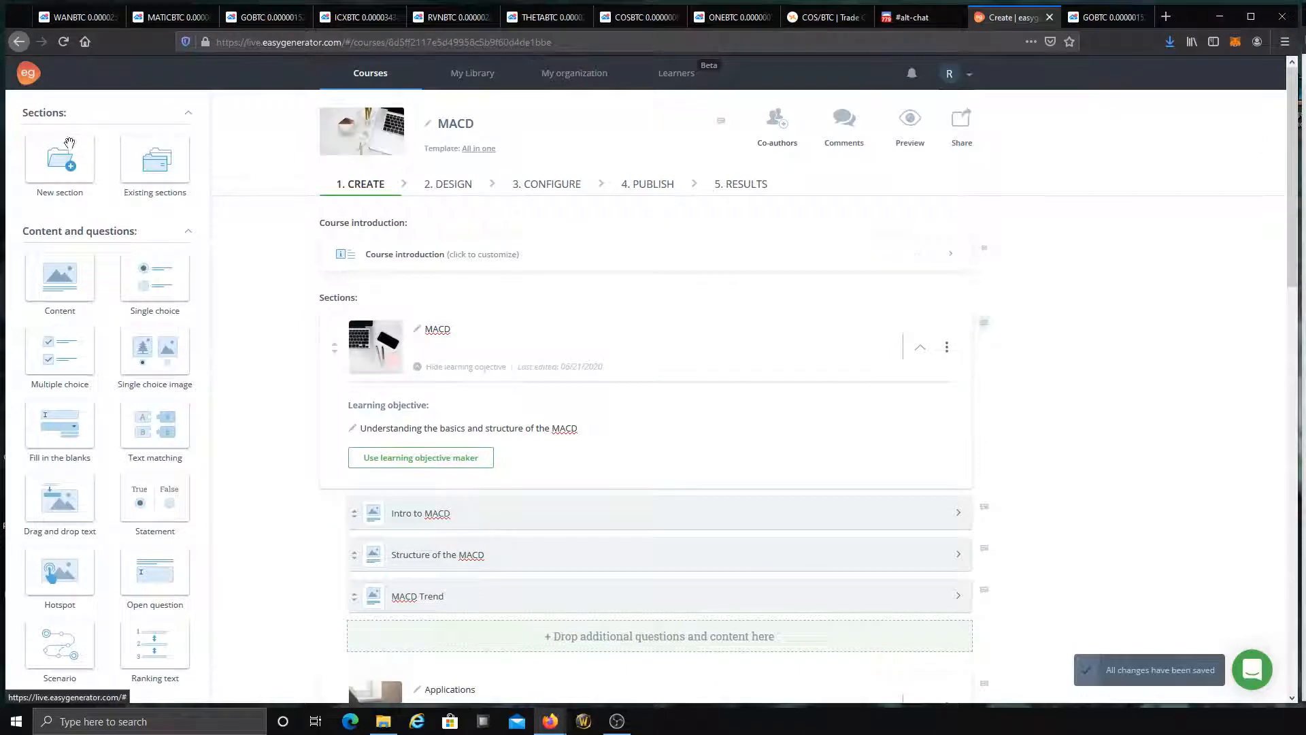
pyautogui.moveTo(56, 164); pyautogui.dragTo(286, 279)
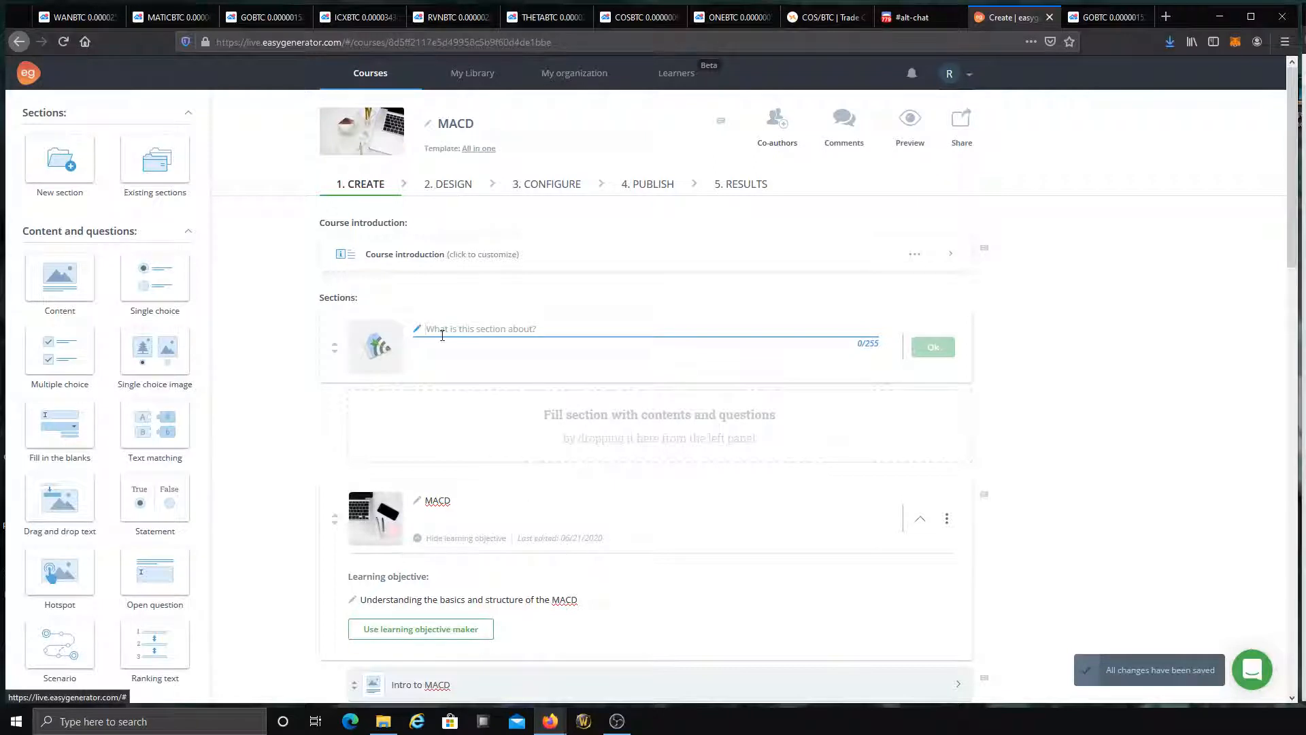
pyautogui.write('Price Action')
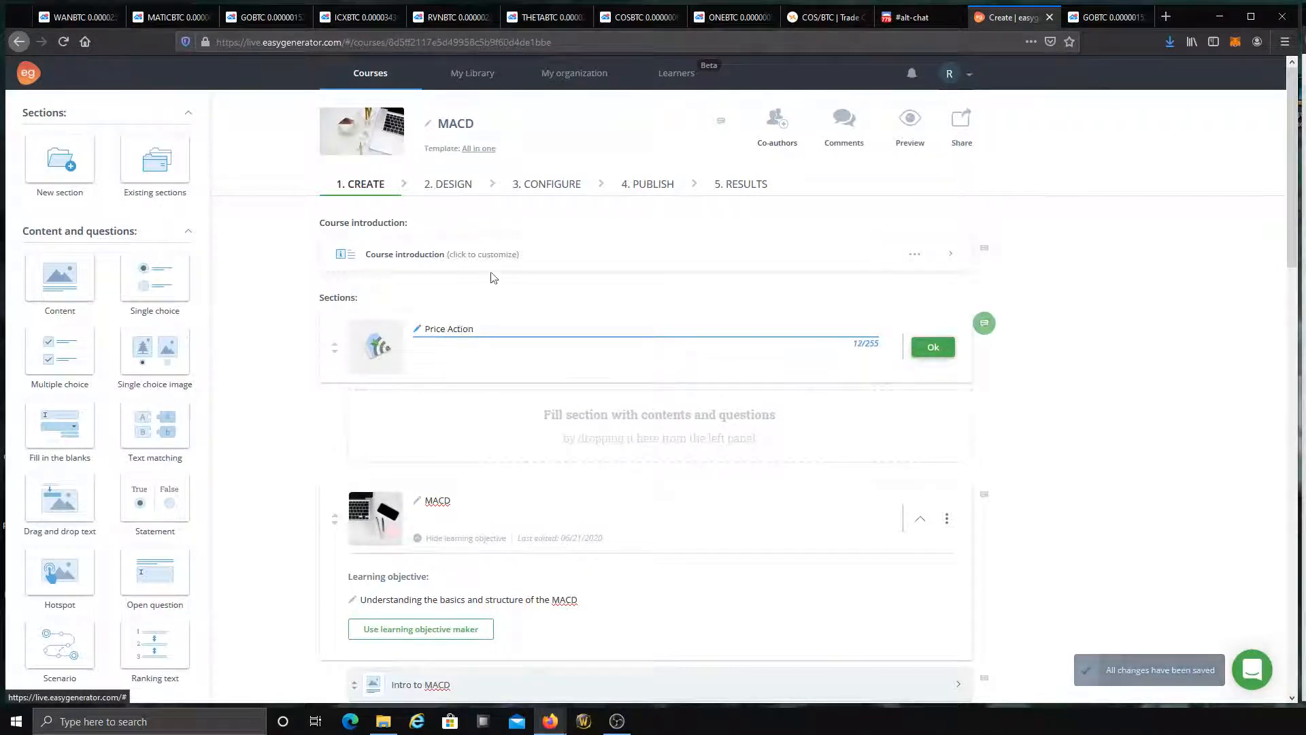
pyautogui.click(1025, 345)
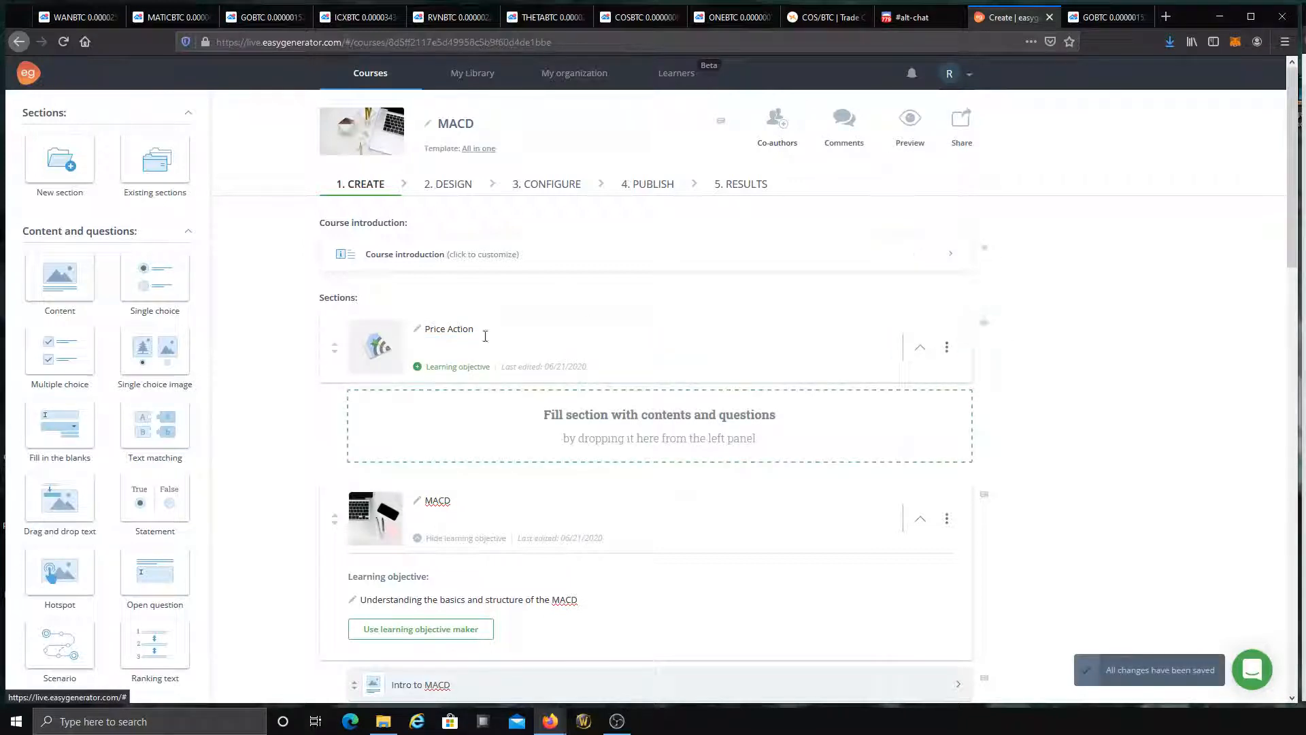
# Step: Check the course start page in the preview, close it and delete the Price Action section
pyautogui.click(909, 121)
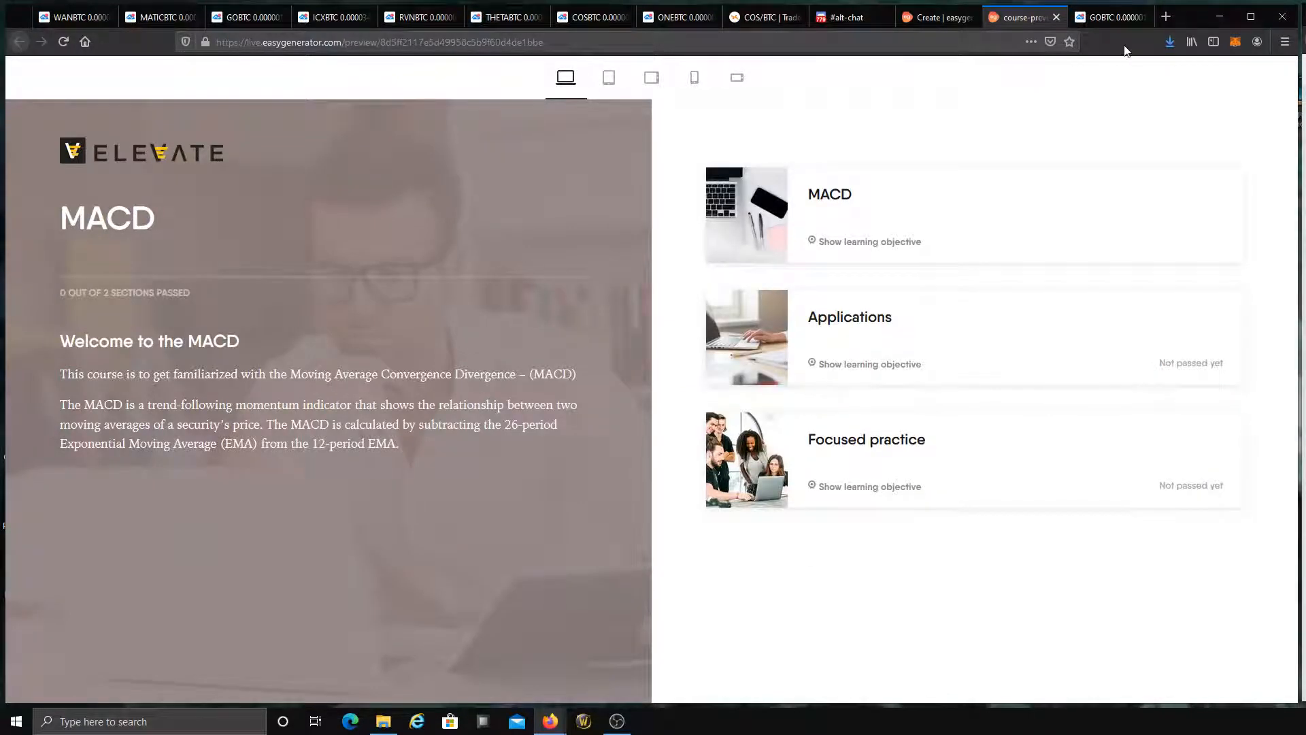
pyautogui.click(1050, 18)
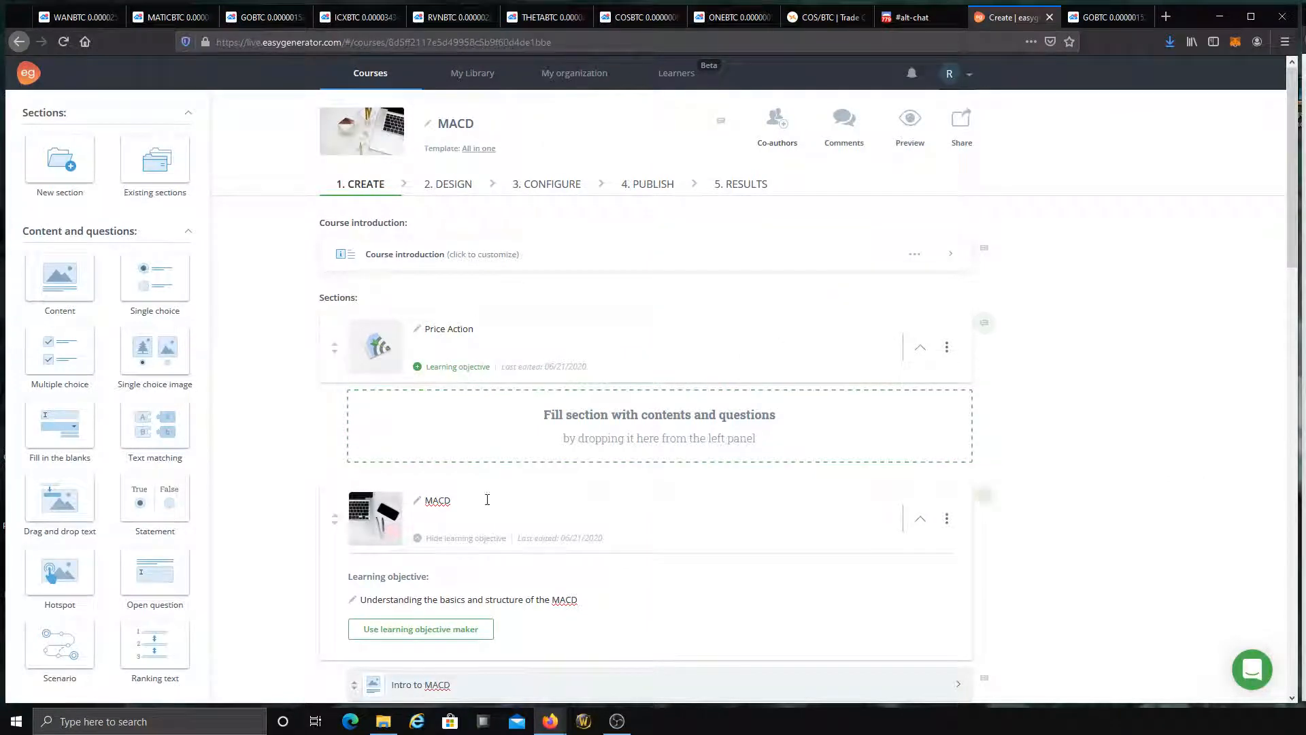
pyautogui.click(946, 349)
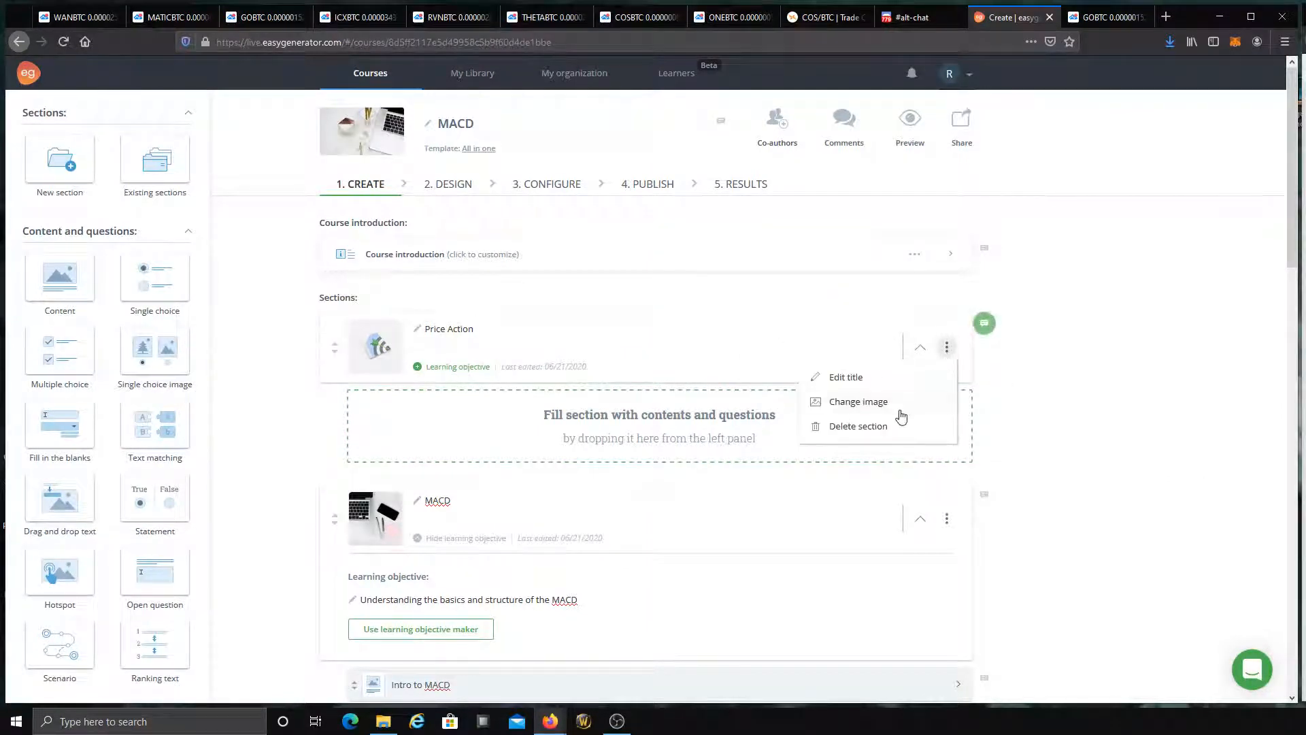
pyautogui.click(884, 425)
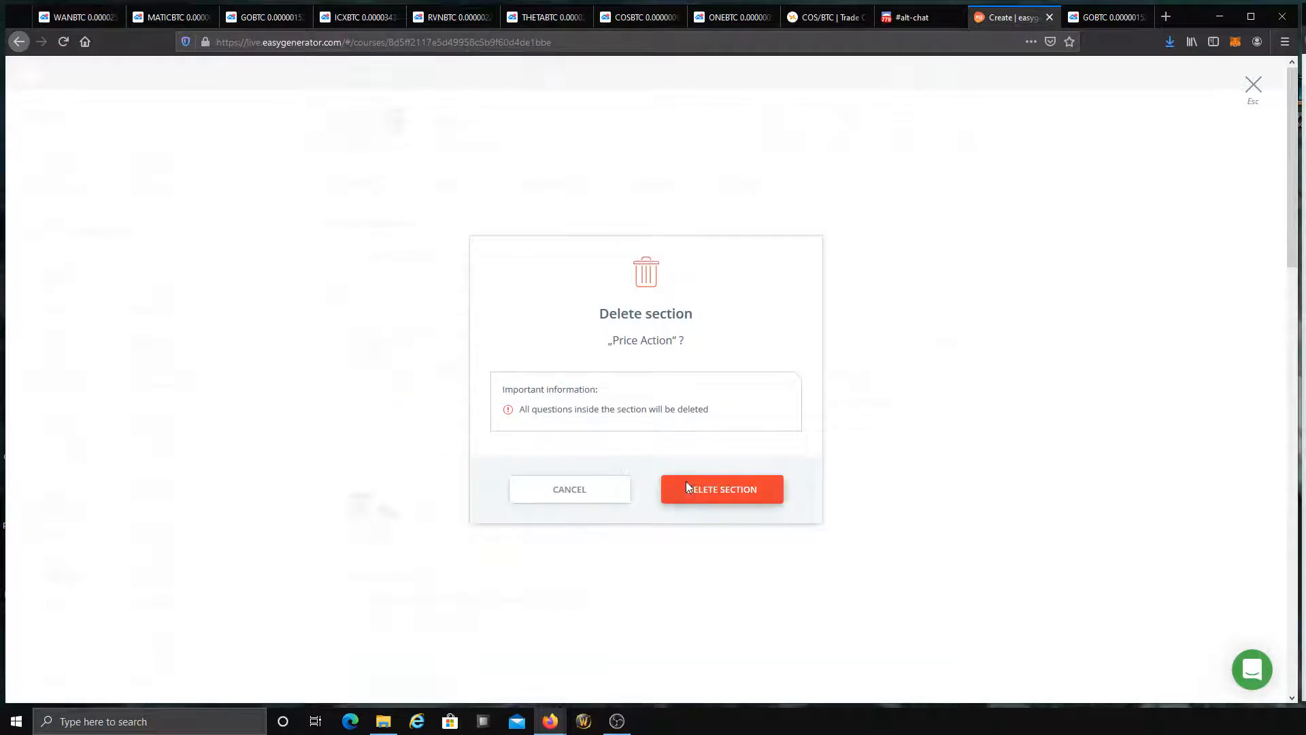
pyautogui.click(686, 487)
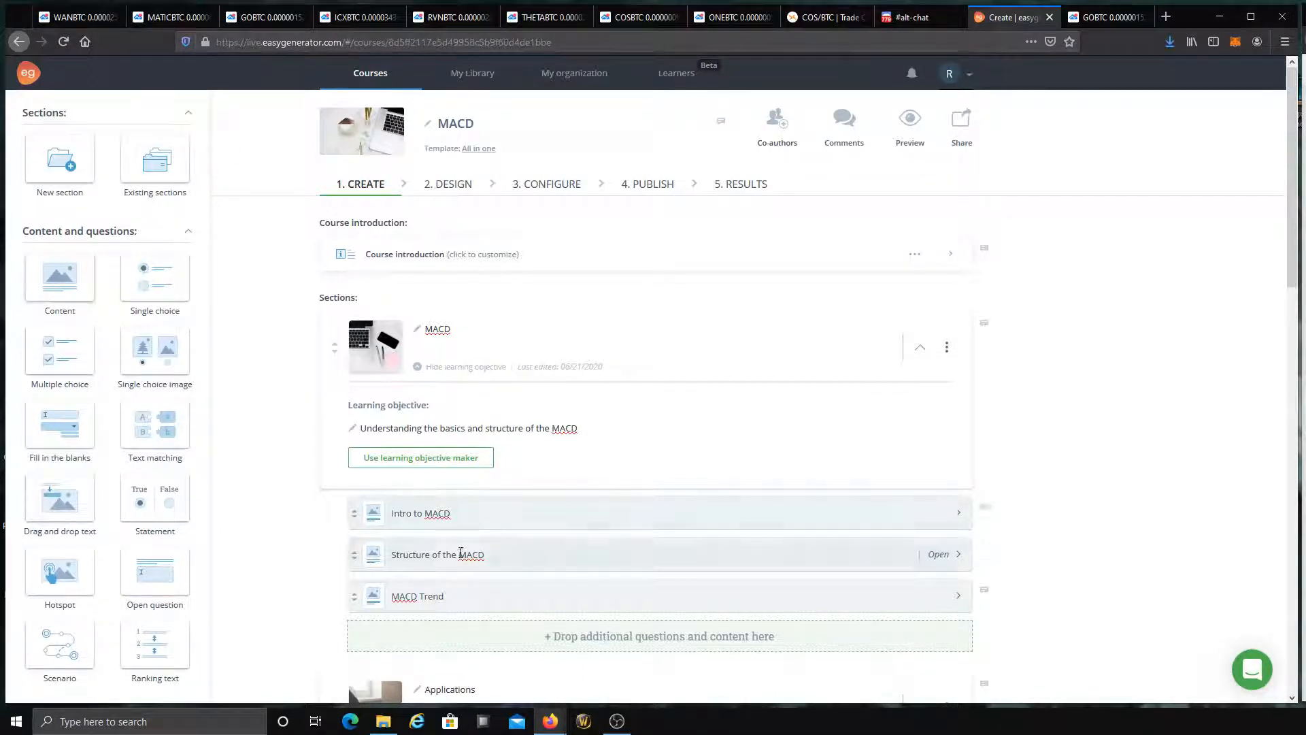
# Step: Look at the co-author management and the existing sections available for the course, leaving both unchanged
pyautogui.scroll(-3, 432, 426)
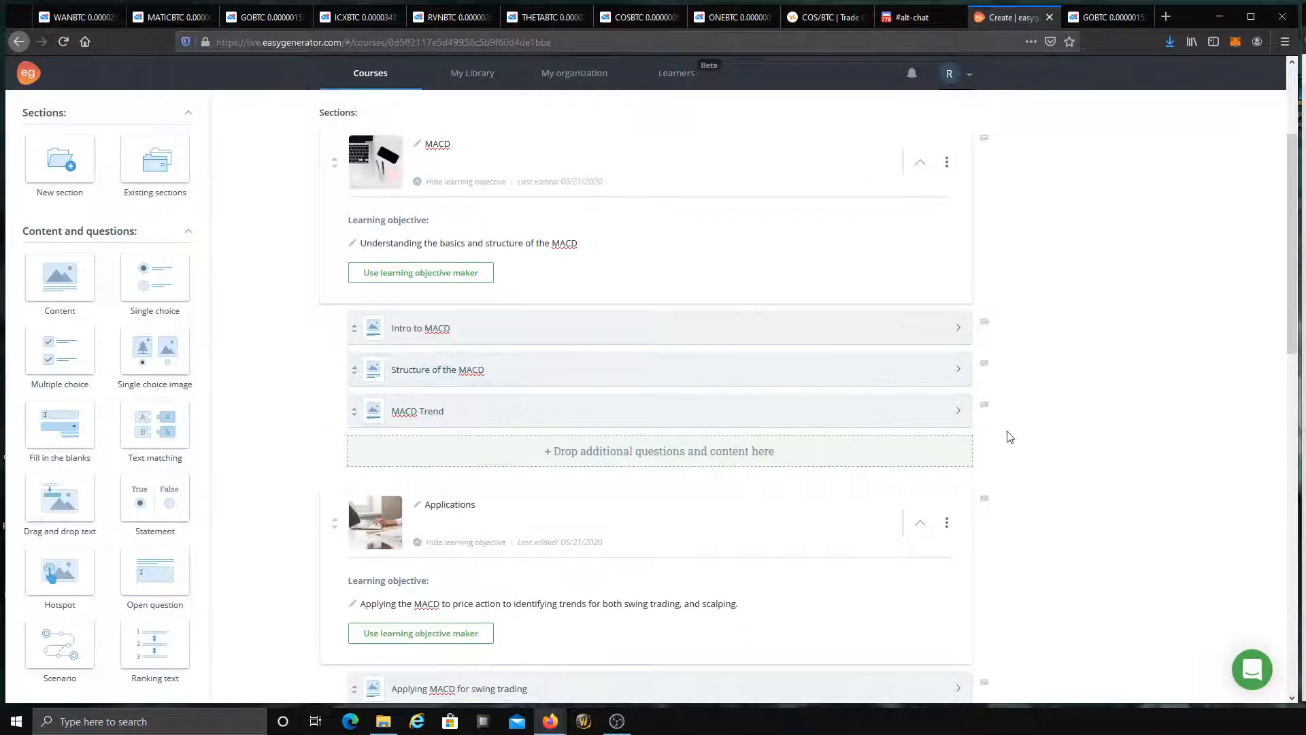
pyautogui.scroll(3, 1027, 452)
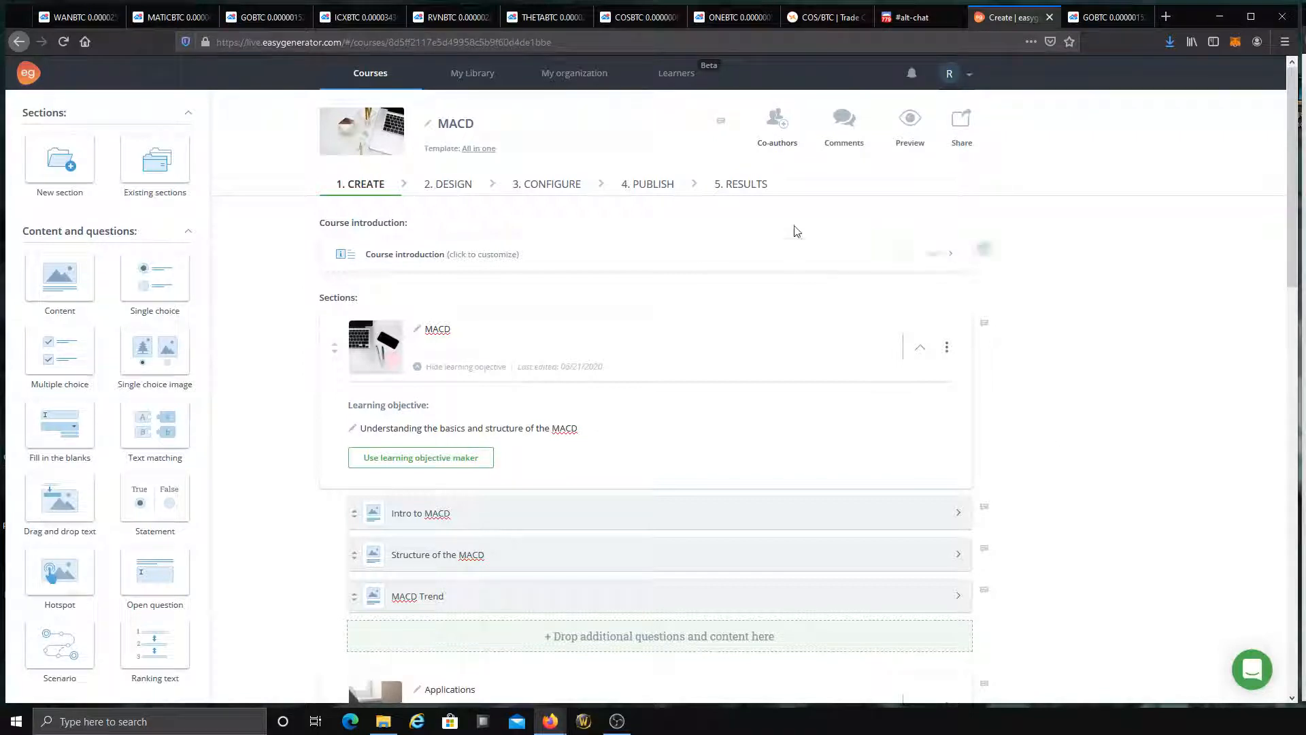
pyautogui.click(780, 125)
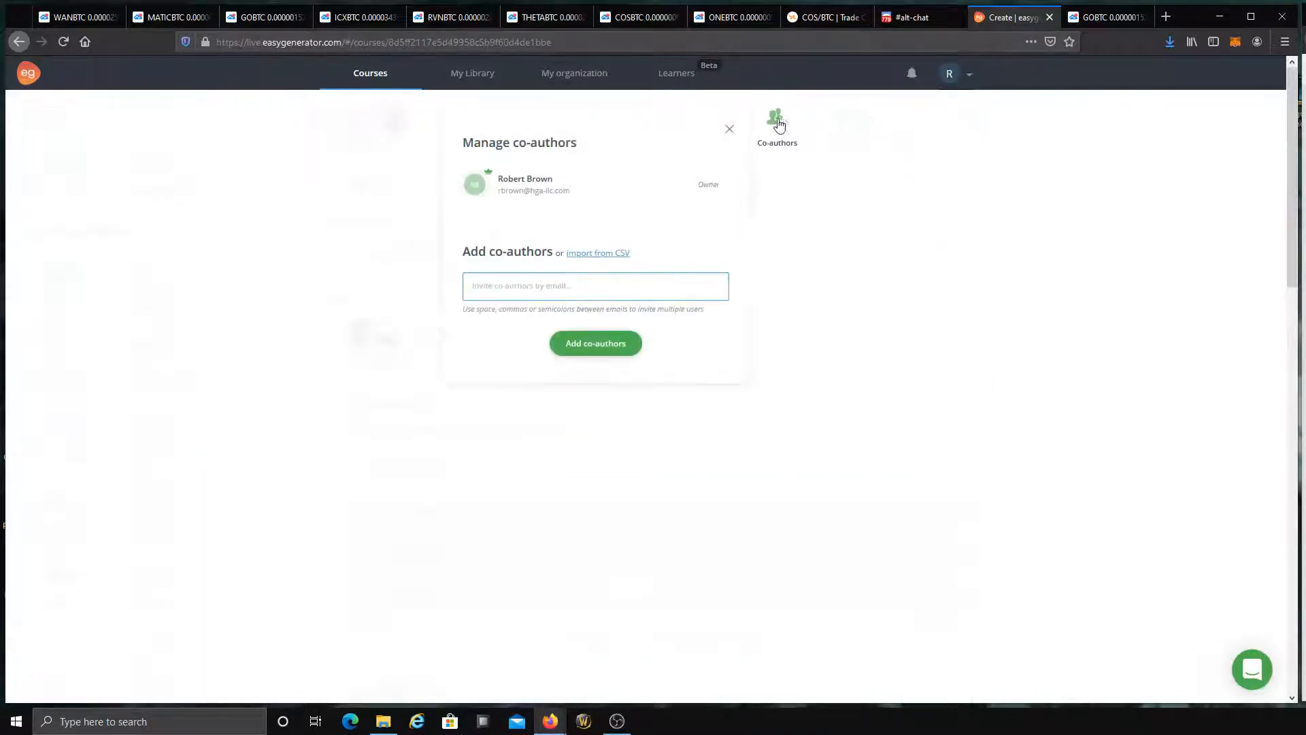
pyautogui.click(729, 129)
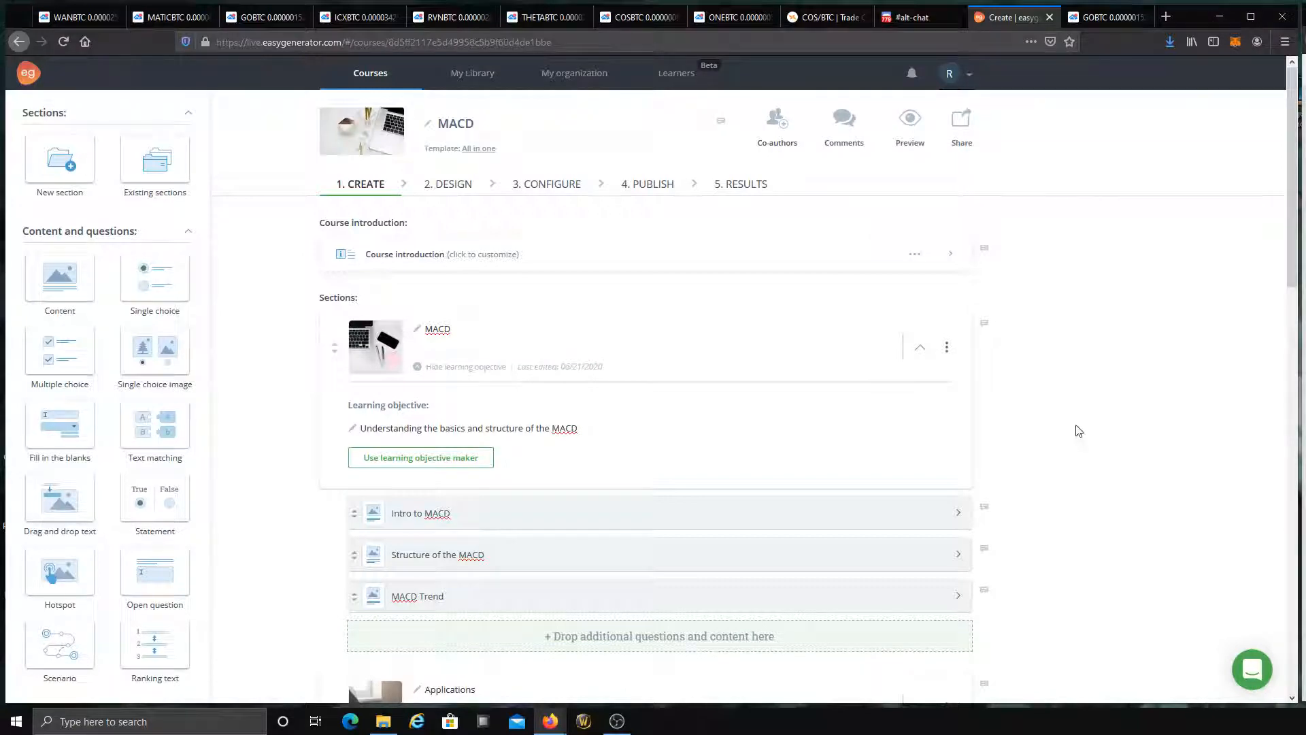
pyautogui.click(149, 158)
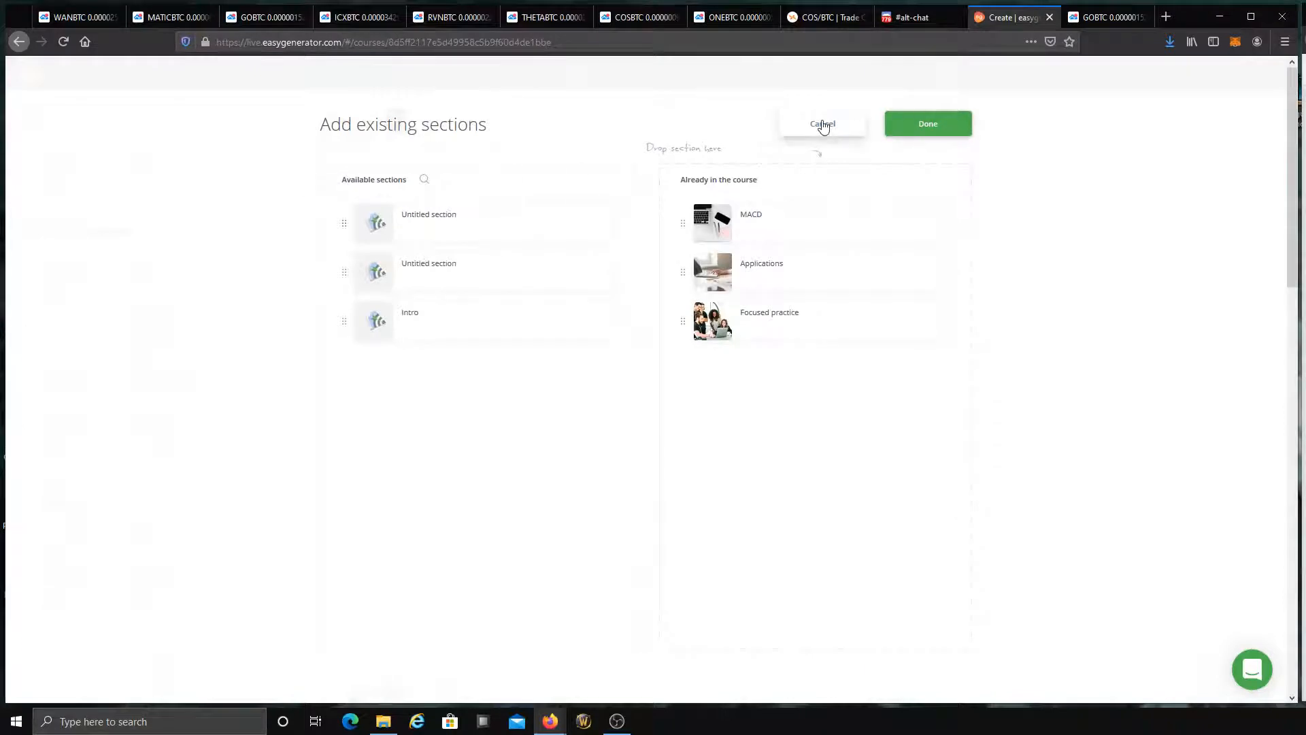
pyautogui.click(822, 125)
# Step: Add a new section above the MACD section and title it "Elliot Waves"
pyautogui.click(46, 156)
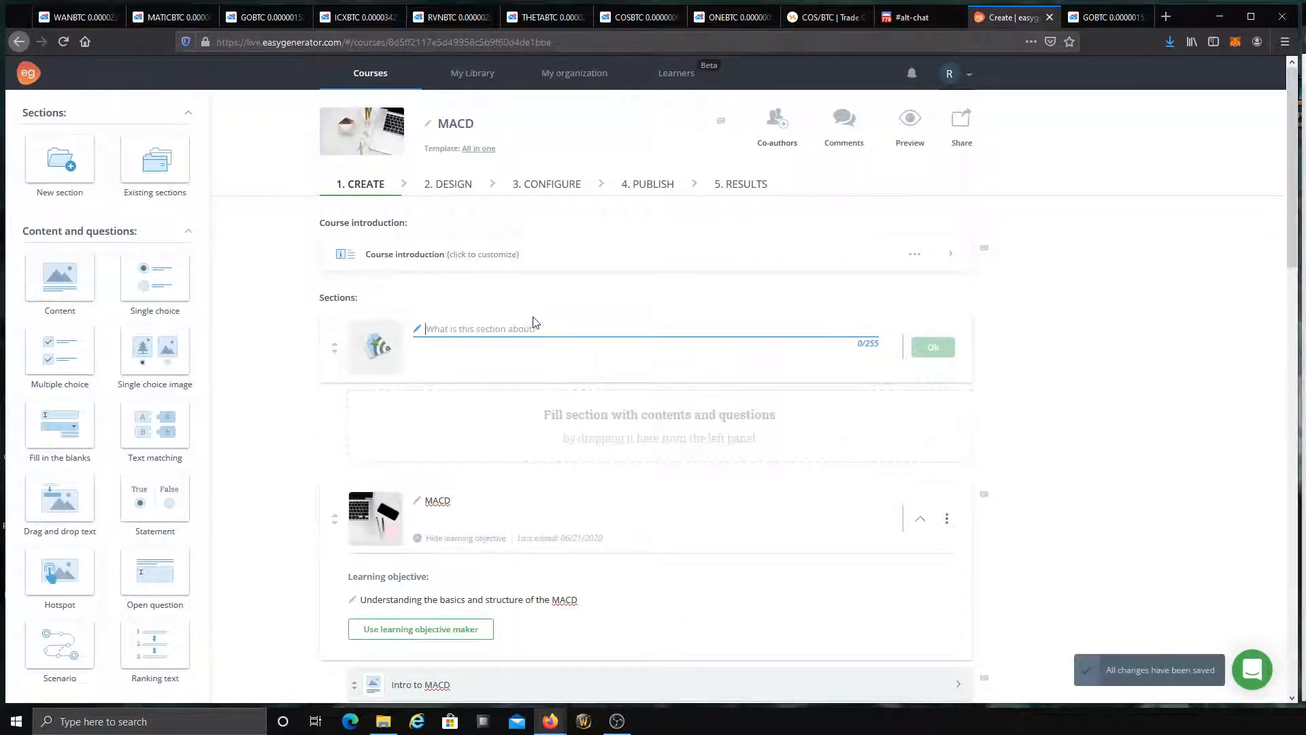
pyautogui.write('Elliot Waves')
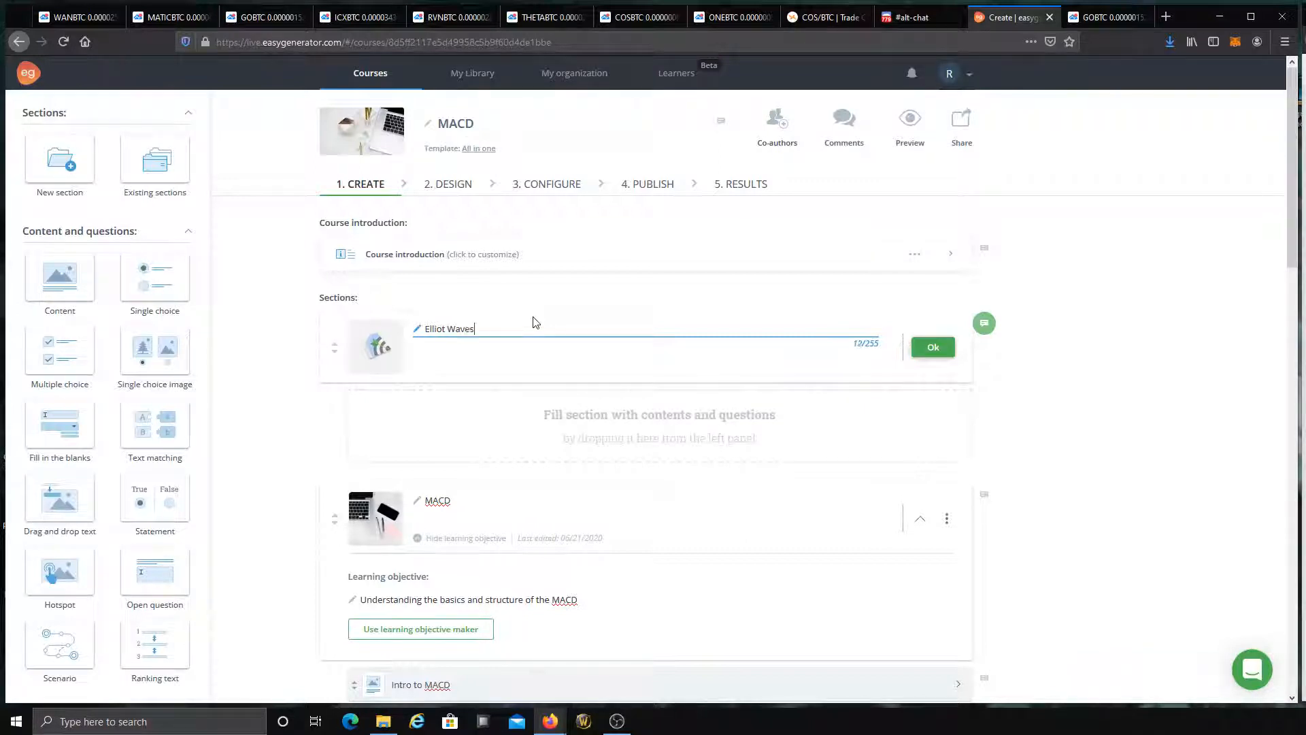
pyautogui.click(929, 348)
# Step: Give the Elliot Waves section the learning objective "Learning the basics of Elliot Wave Theory"
pyautogui.click(458, 367)
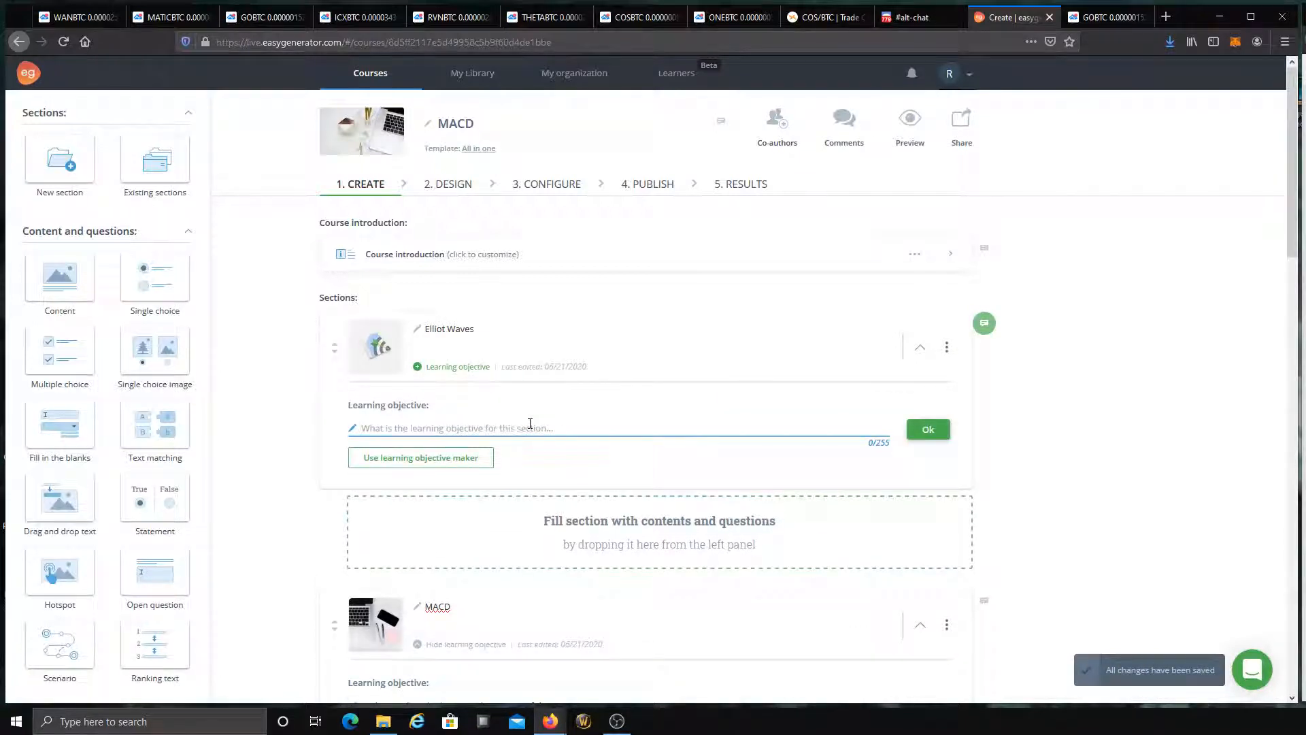
pyautogui.write('Learning the ba')
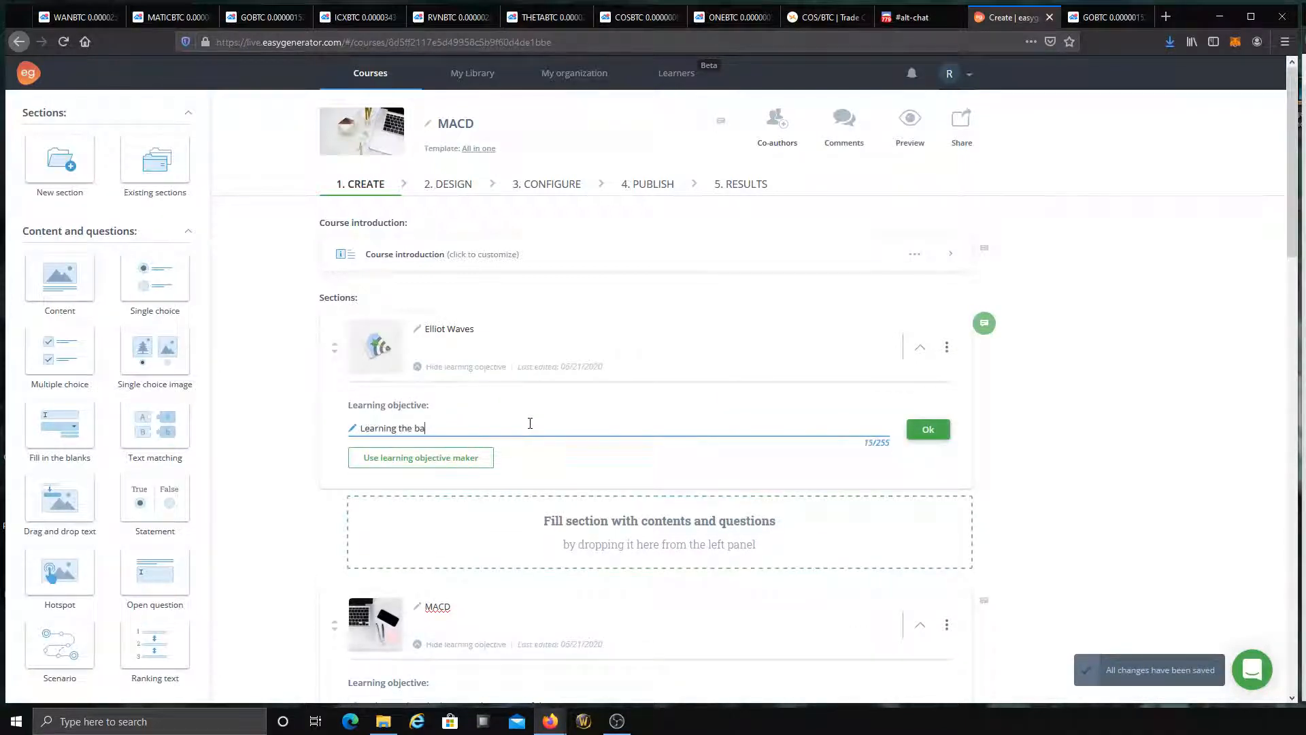
pyautogui.write('sics of Elliot Wave The')
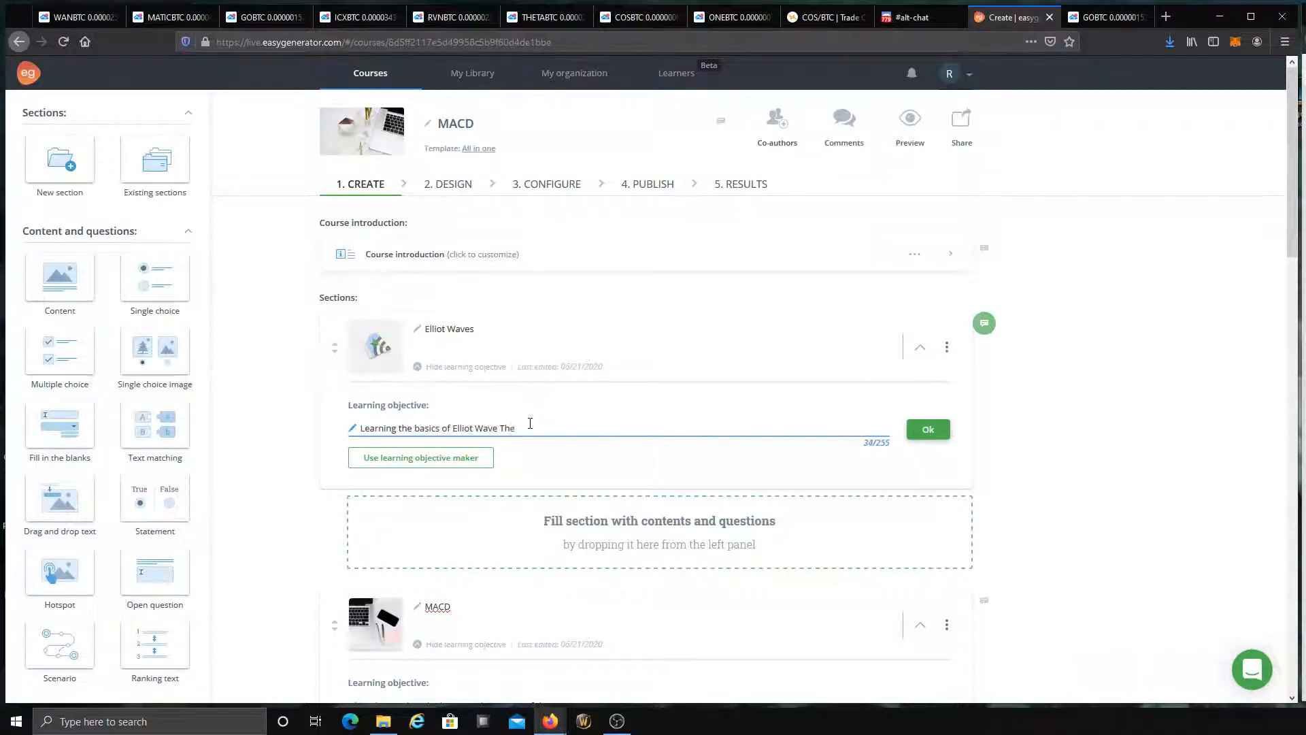
pyautogui.write('ory')
pyautogui.click(927, 429)
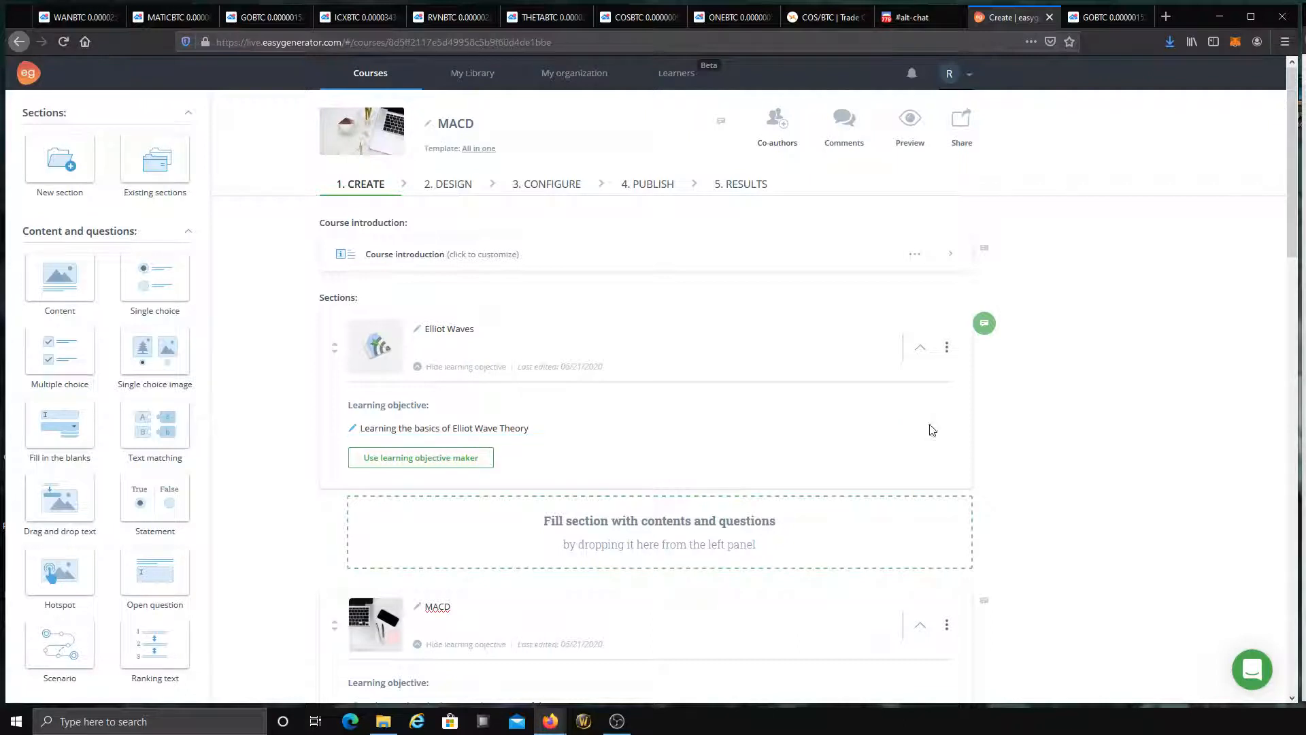
# Step: Add three untitled content pages to the Elliot Waves section
pyautogui.scroll(-3, 1058, 417)
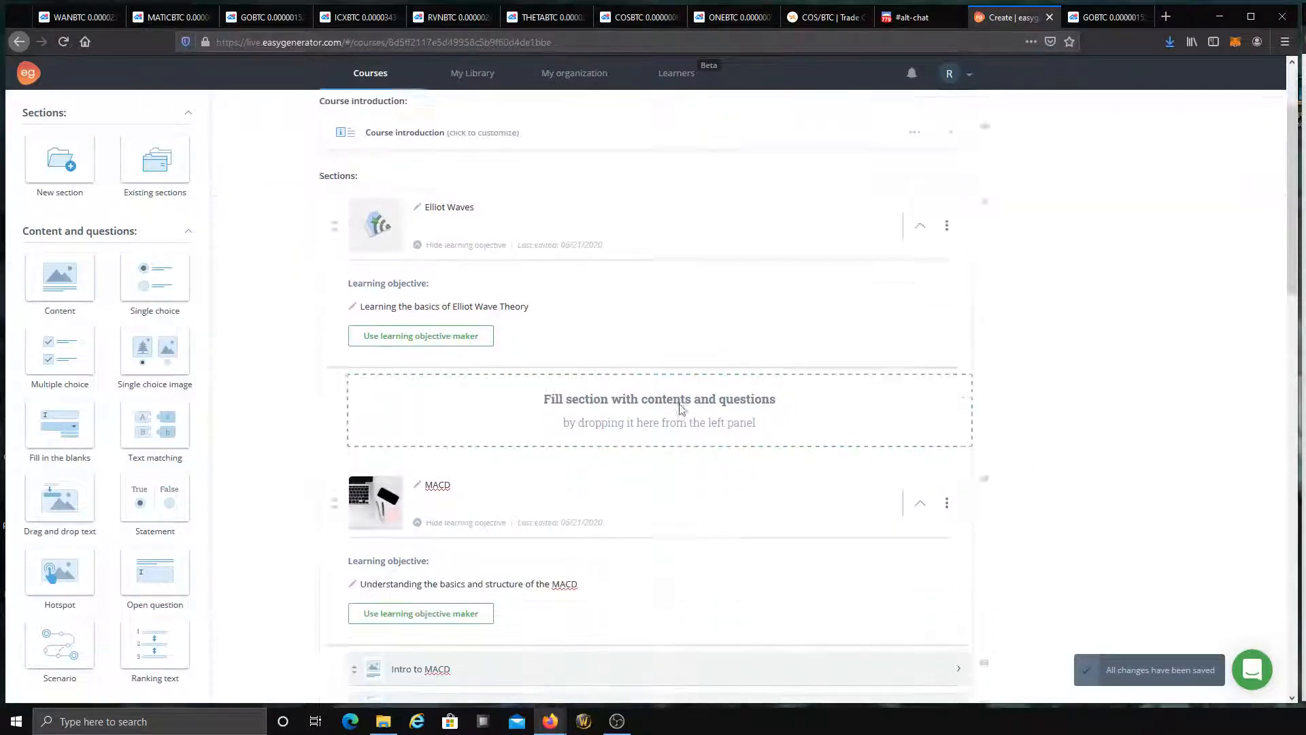
pyautogui.moveTo(64, 275); pyautogui.dragTo(476, 329)
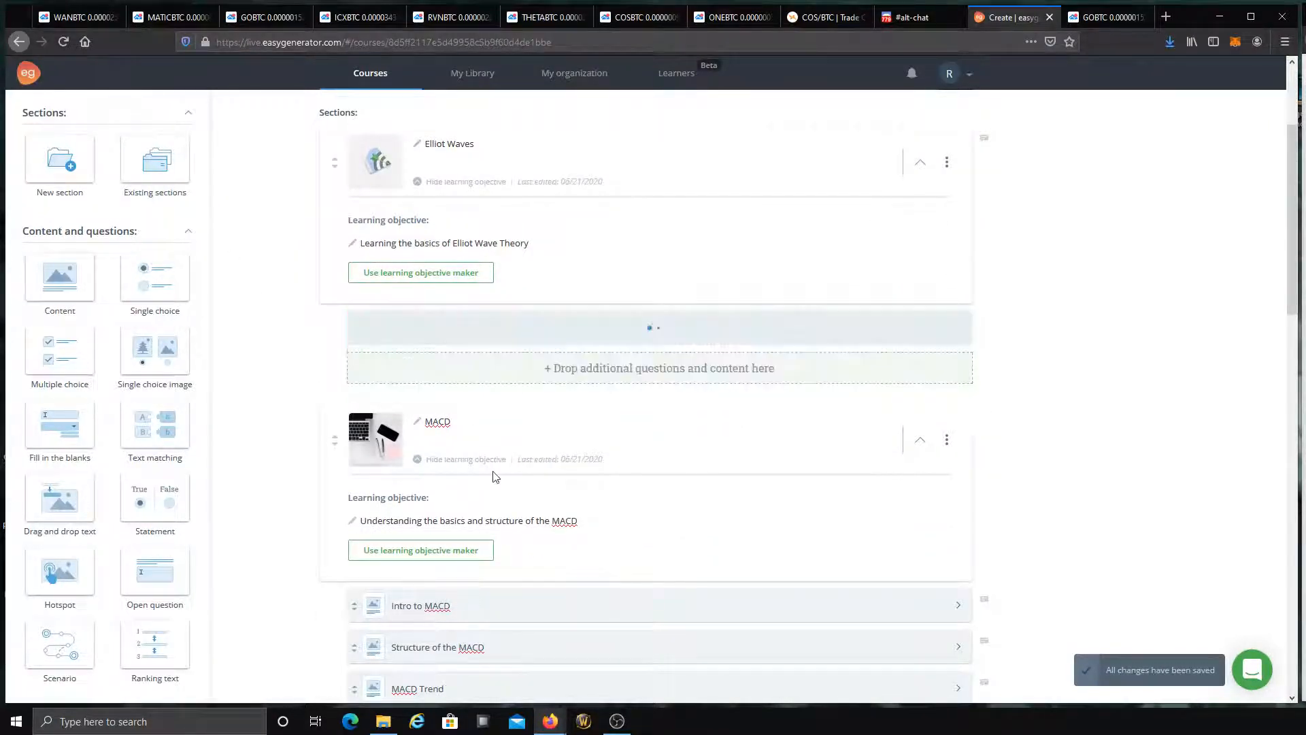
pyautogui.moveTo(402, 382); pyautogui.dragTo(402, 382)
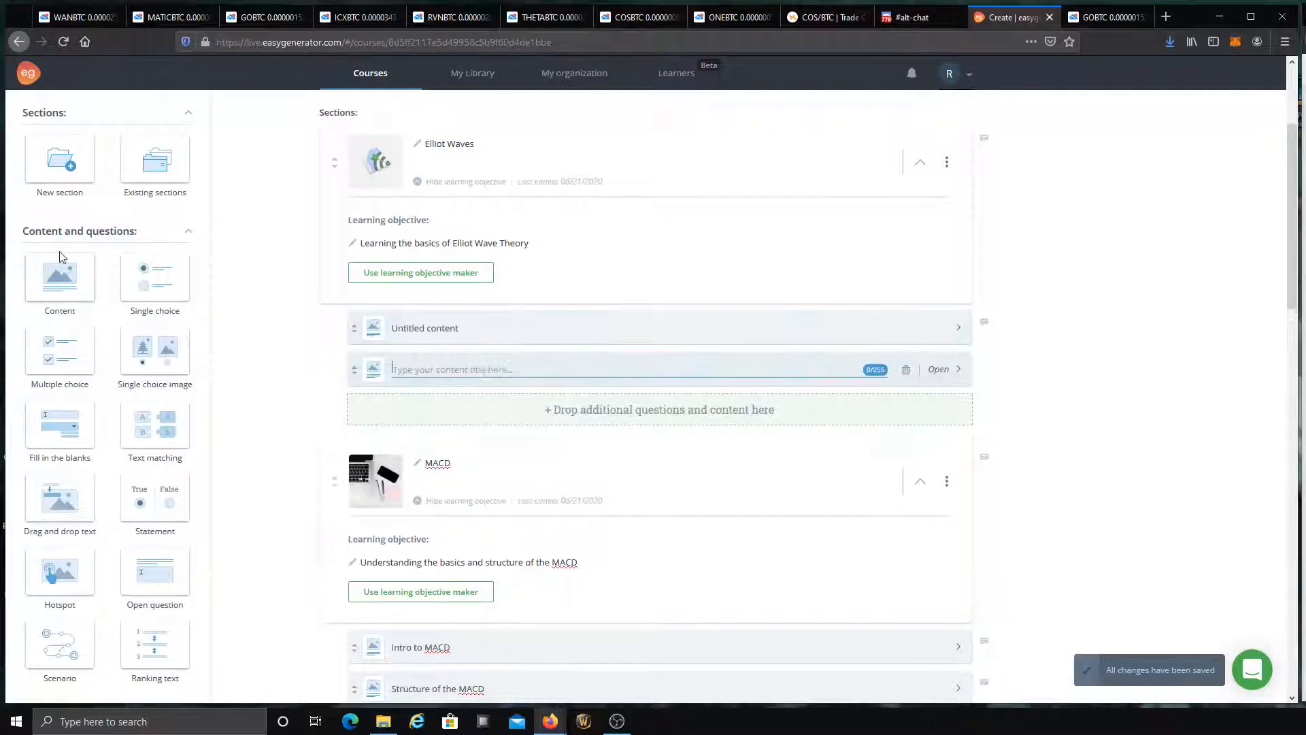
pyautogui.moveTo(62, 263); pyautogui.dragTo(402, 428)
pyautogui.moveTo(60, 277); pyautogui.dragTo(407, 471)
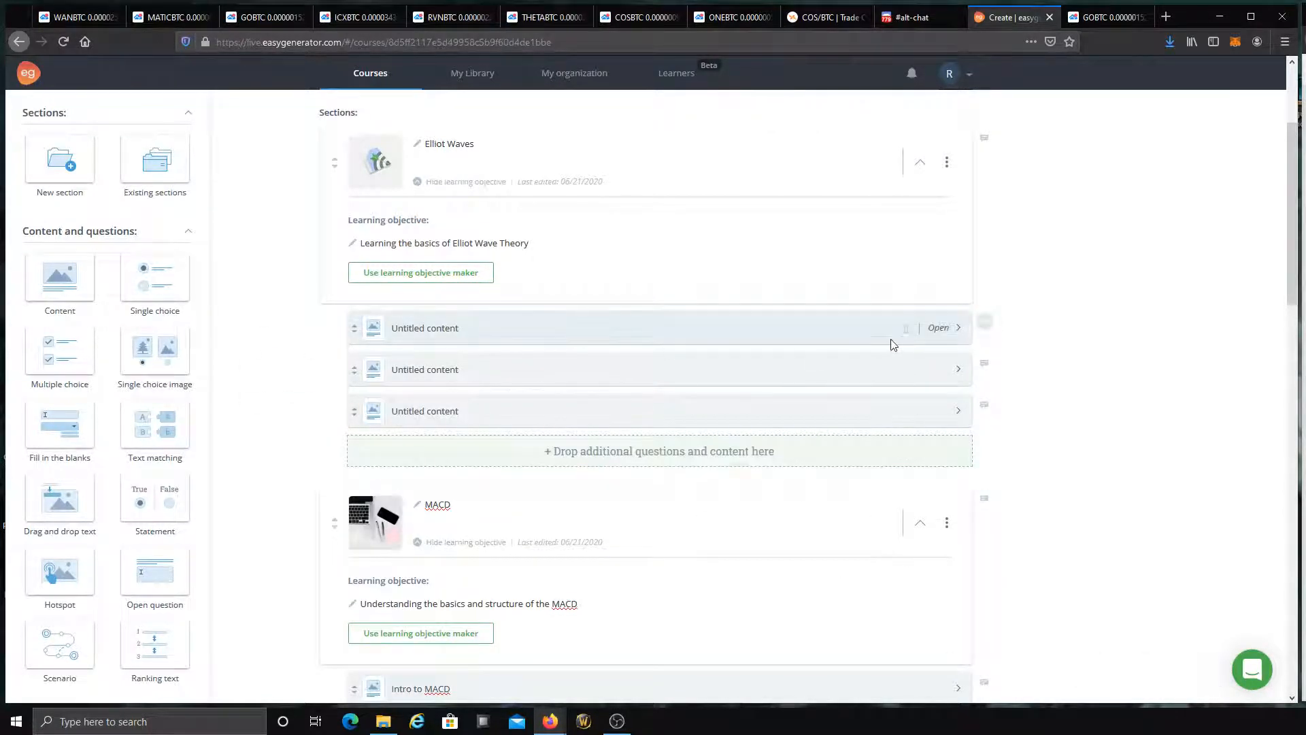
# Step: Open the first untitled Elliot Waves content page and add a one-column text block with an image-on-the-left block below it
pyautogui.click(935, 329)
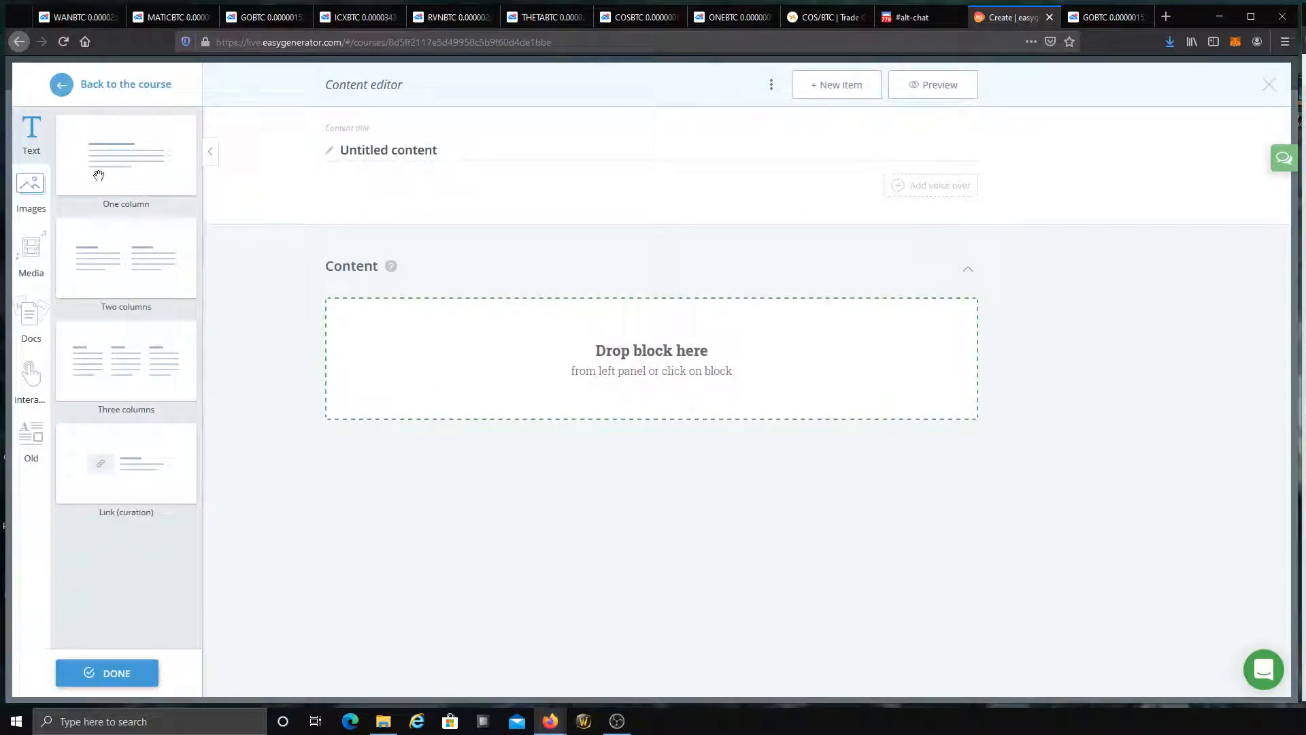
pyautogui.moveTo(87, 137); pyautogui.dragTo(428, 324)
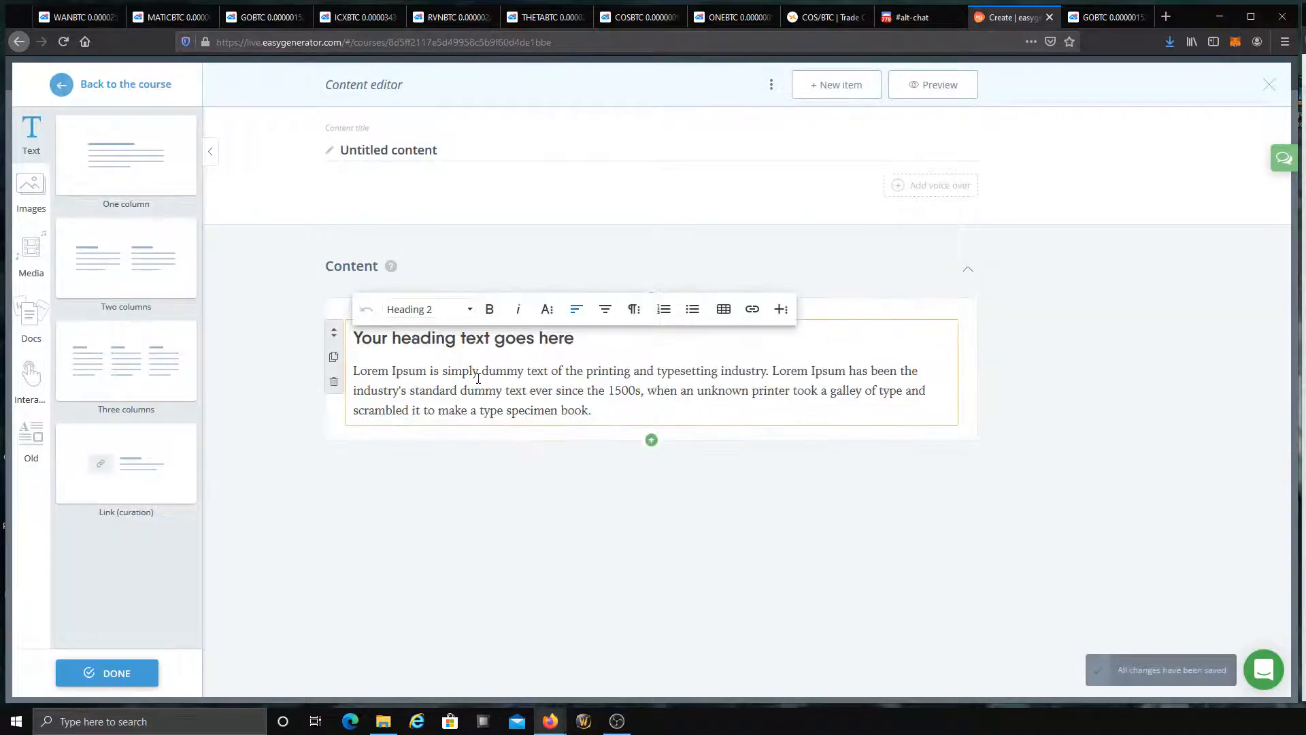
pyautogui.click(648, 442)
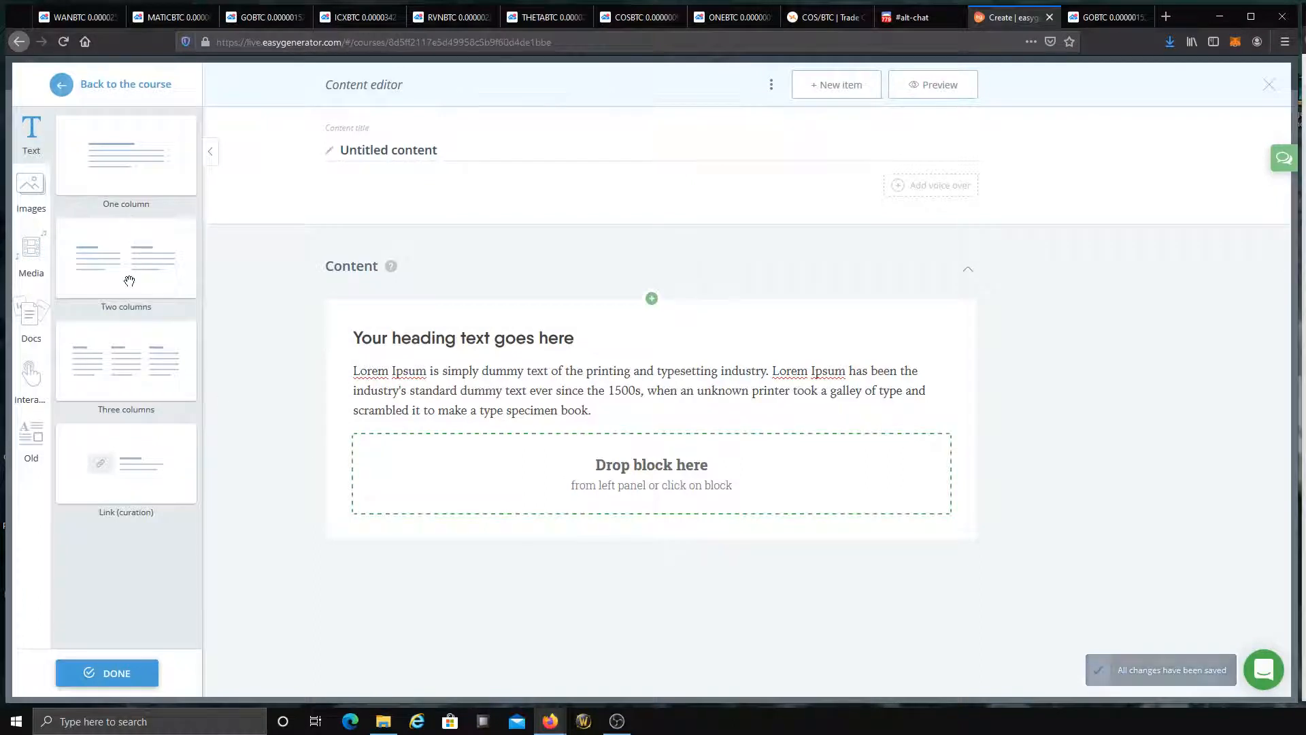
pyautogui.click(31, 187)
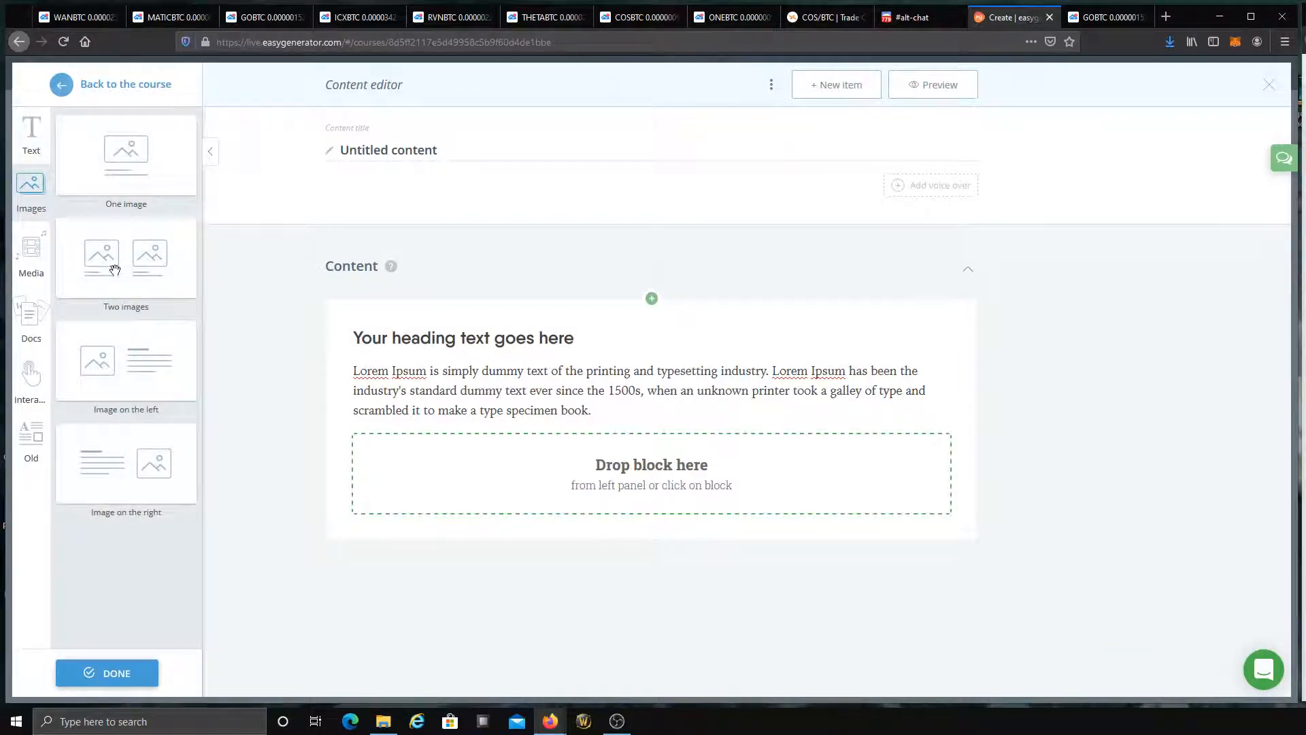
pyautogui.moveTo(105, 360); pyautogui.dragTo(451, 479)
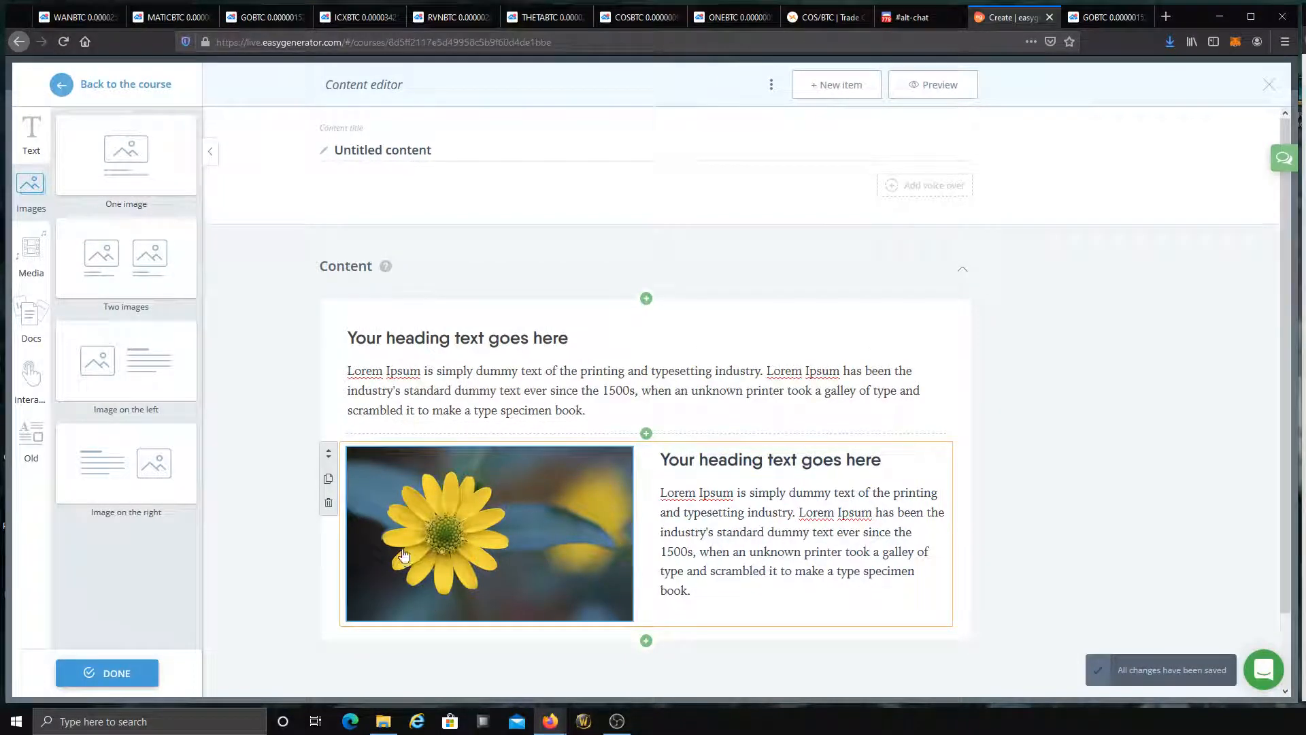
# Step: Replace the placeholder heading beside the yellow flower image with "A wave"
pyautogui.click(782, 457)
pyautogui.tripleClick(787, 457)
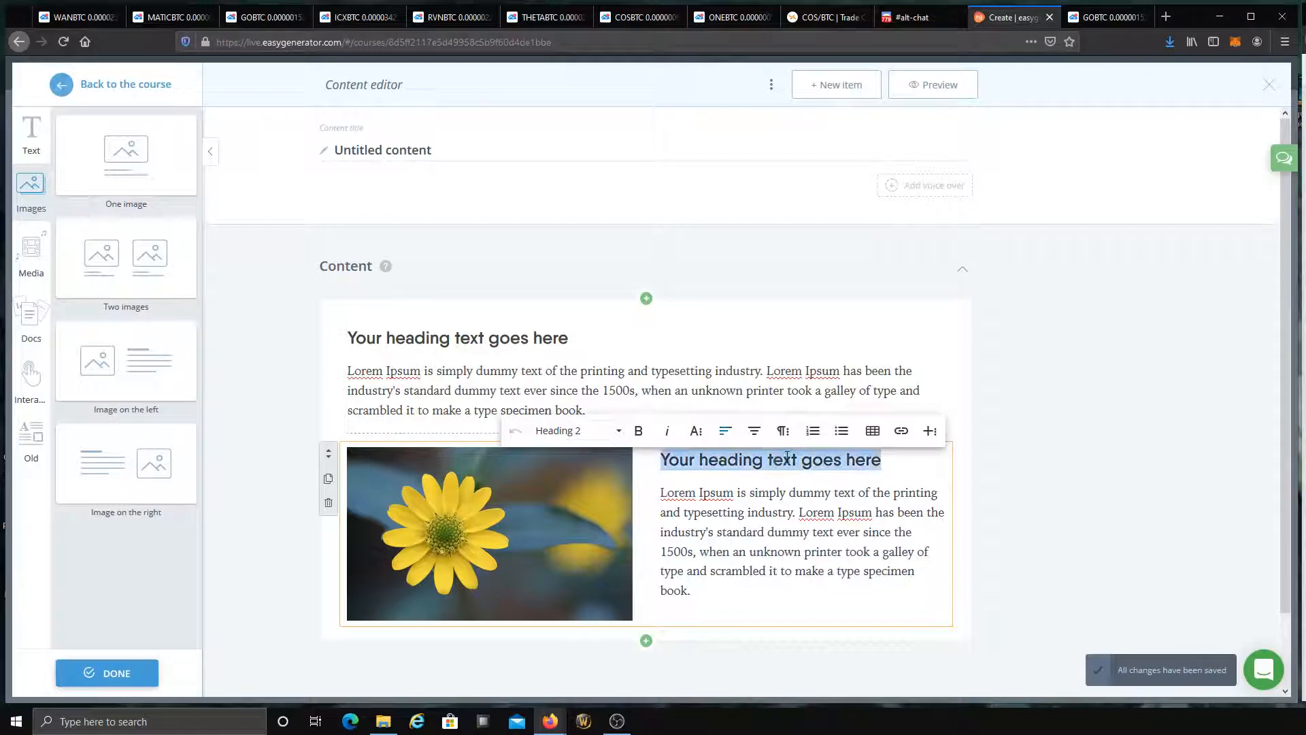
pyautogui.write('A wa')
pyautogui.press('BackSpace')
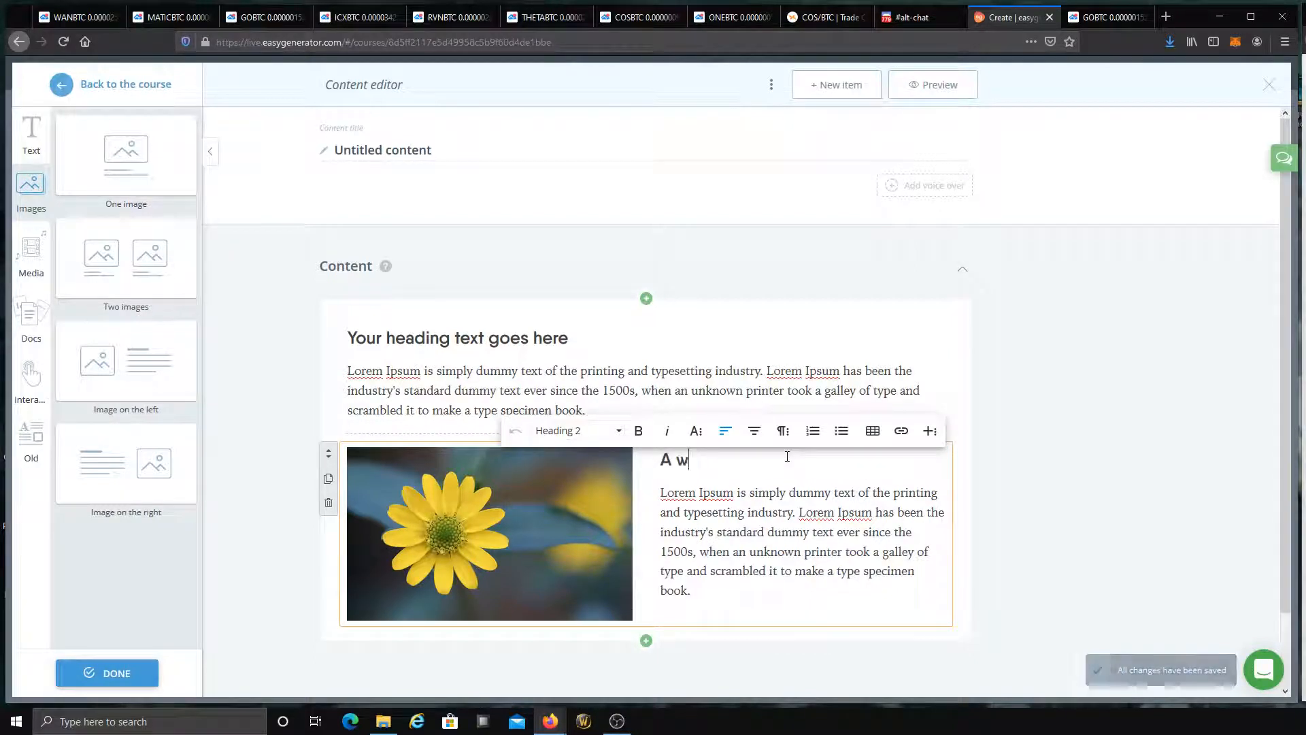
pyautogui.write('ave')
# Step: Replace the placeholder paragraph under the "A wave" heading with "rabble rabble bloo blahg blink bang"
pyautogui.tripleClick(716, 590)
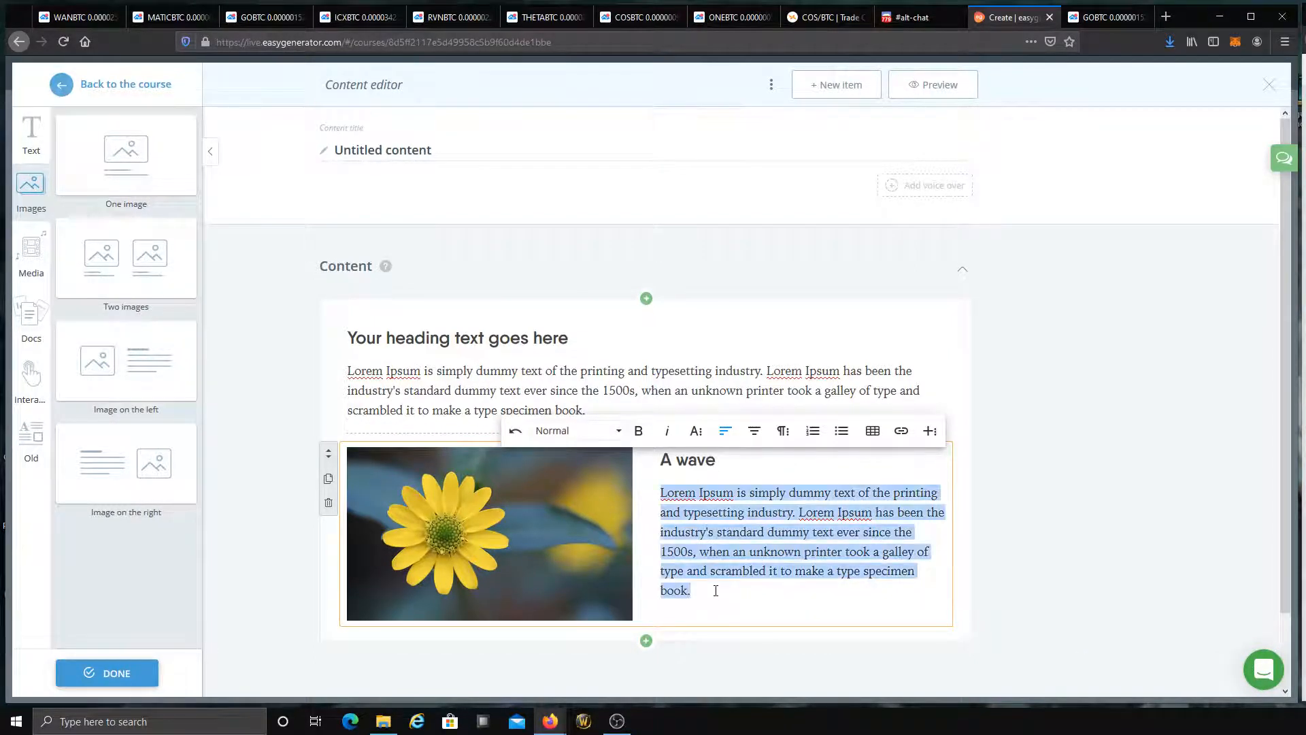
pyautogui.write('rabble')
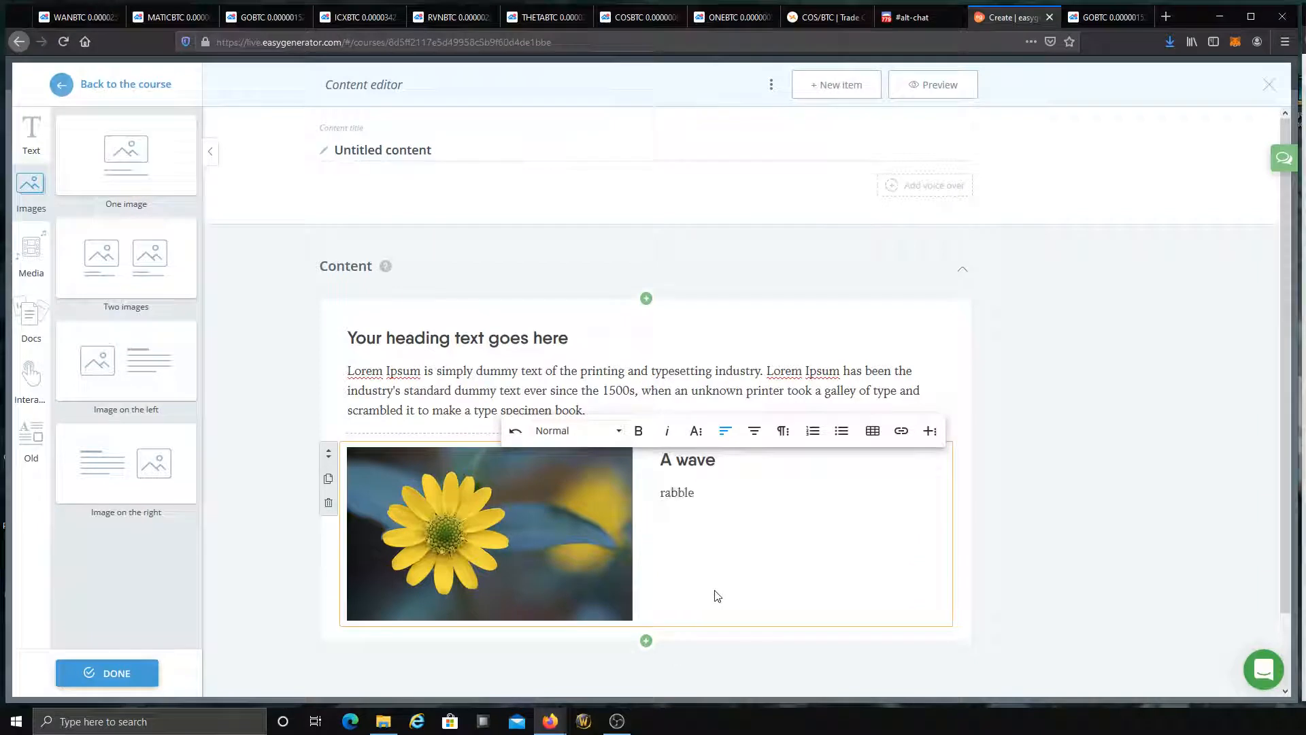
pyautogui.write(' rabgl')
pyautogui.press('BackSpace')
pyautogui.press('BackSpace')
pyautogui.write('b lele bloo bl')
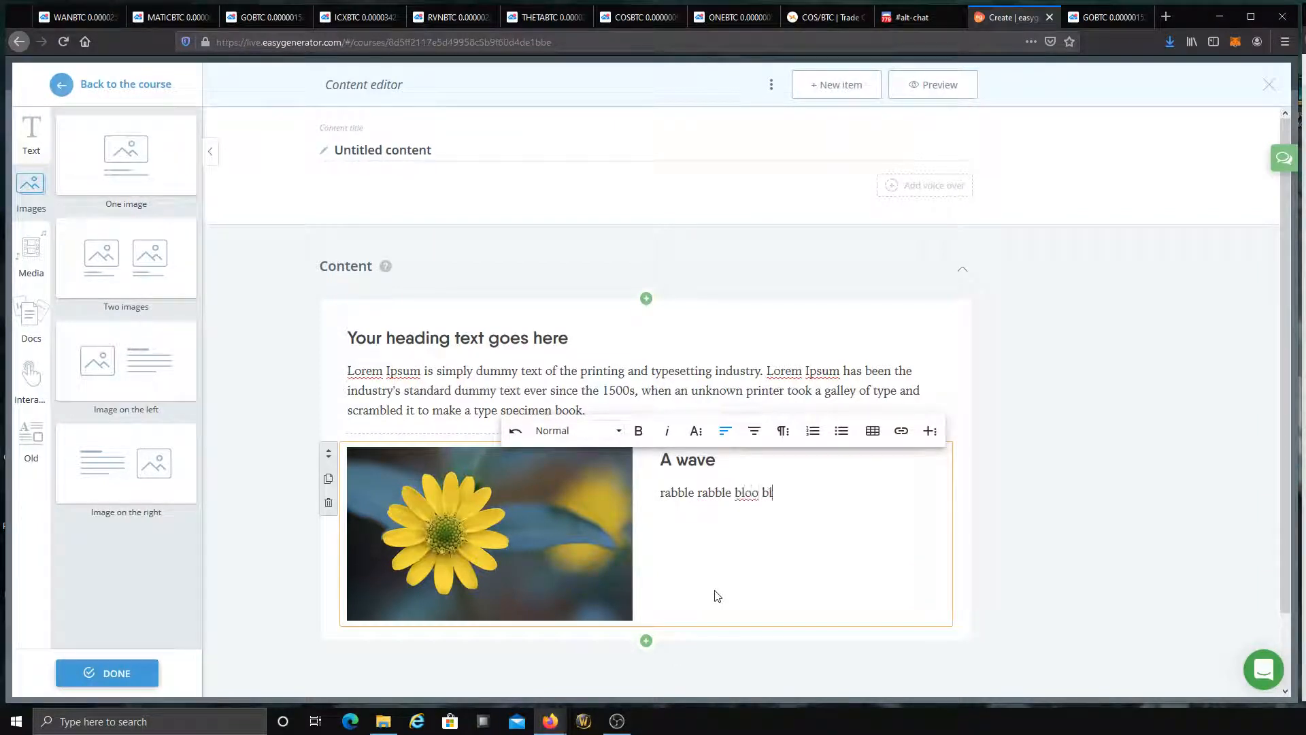
pyautogui.write('ahg blink bang')
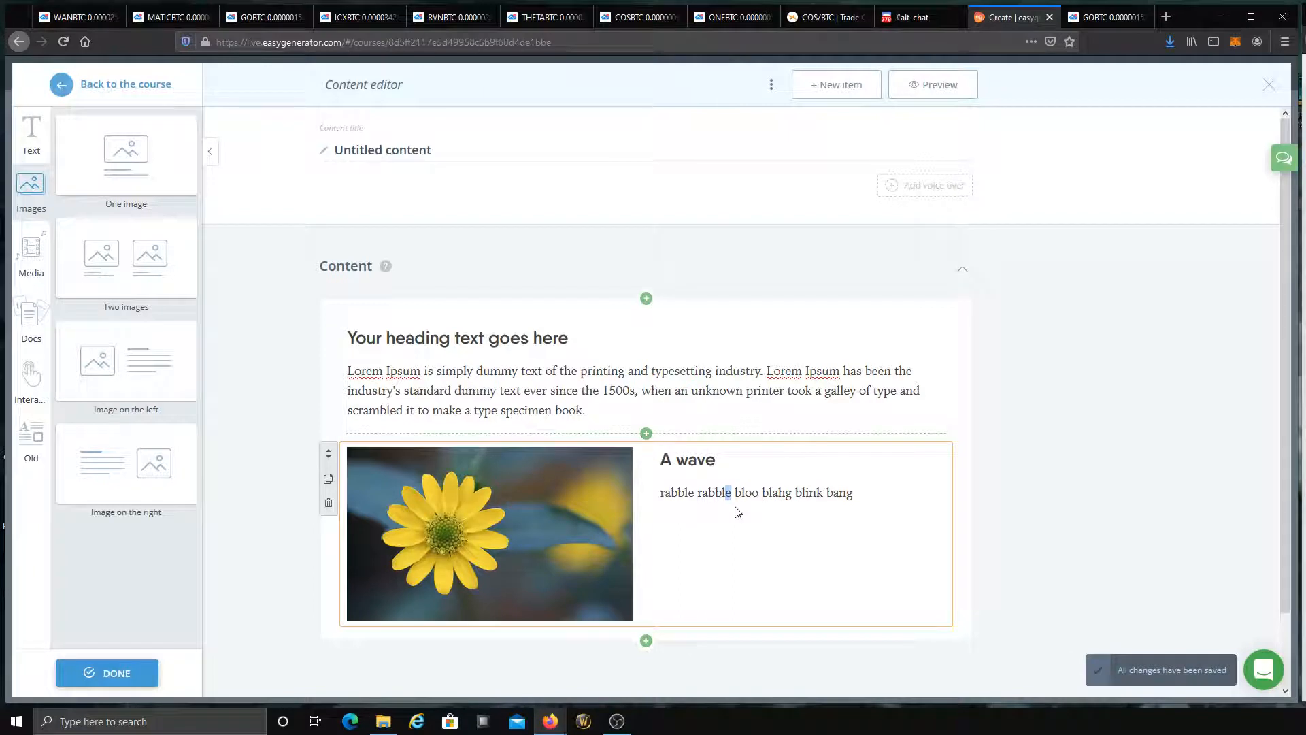
# Step: Add an image-on-the-right block below the "A wave" block
pyautogui.click(646, 640)
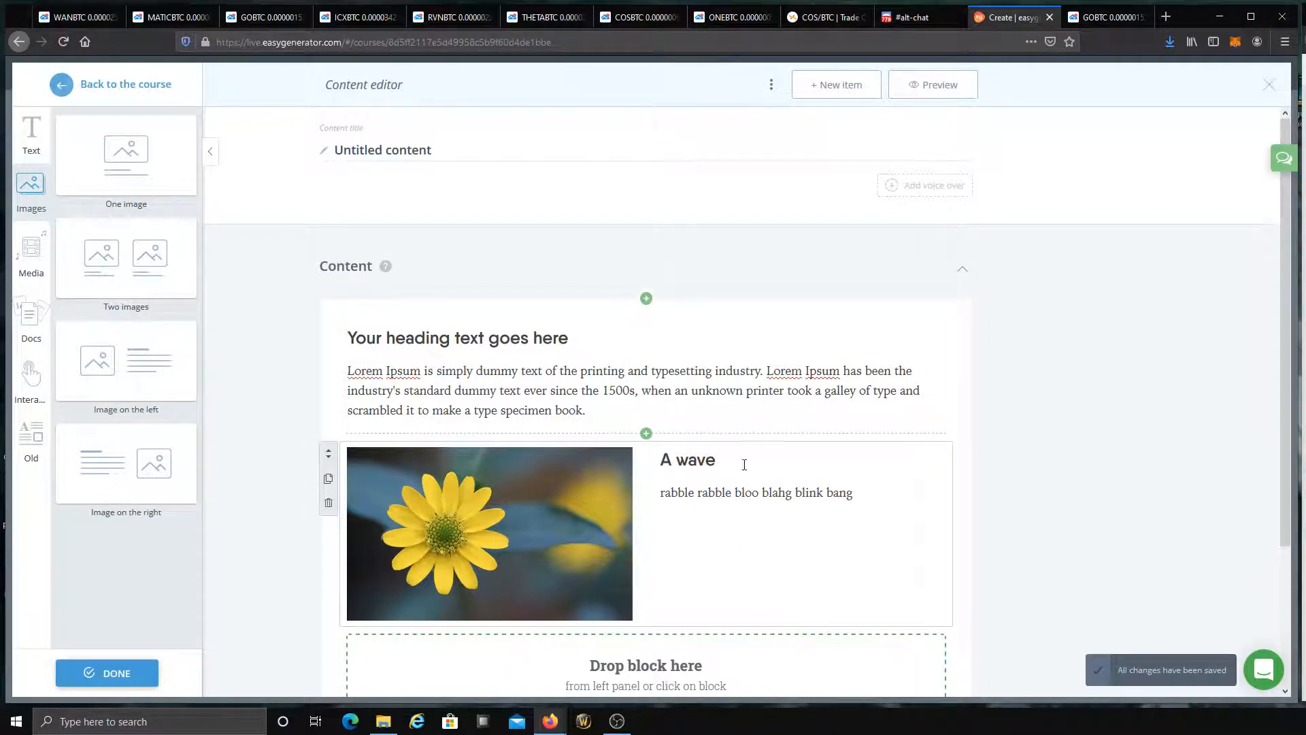
pyautogui.scroll(-3, 744, 465)
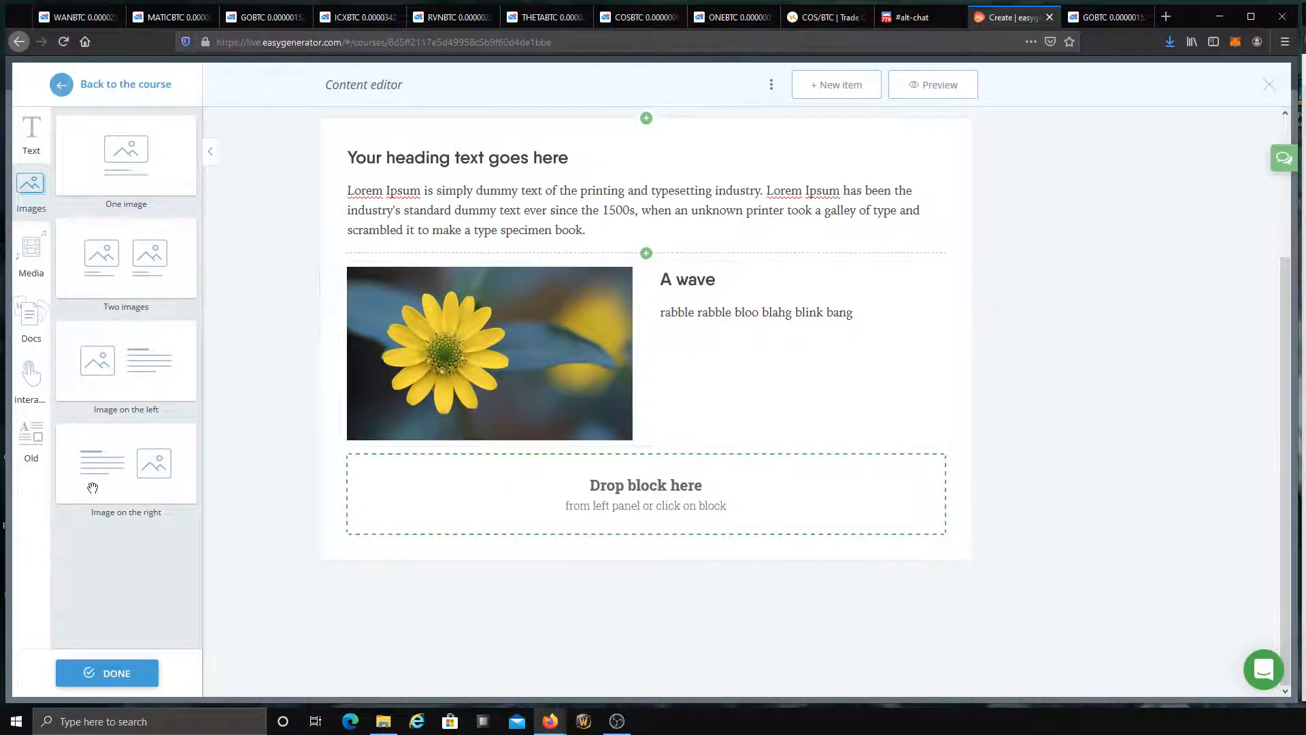
pyautogui.moveTo(95, 462); pyautogui.dragTo(544, 486)
pyautogui.scroll(-3, 672, 557)
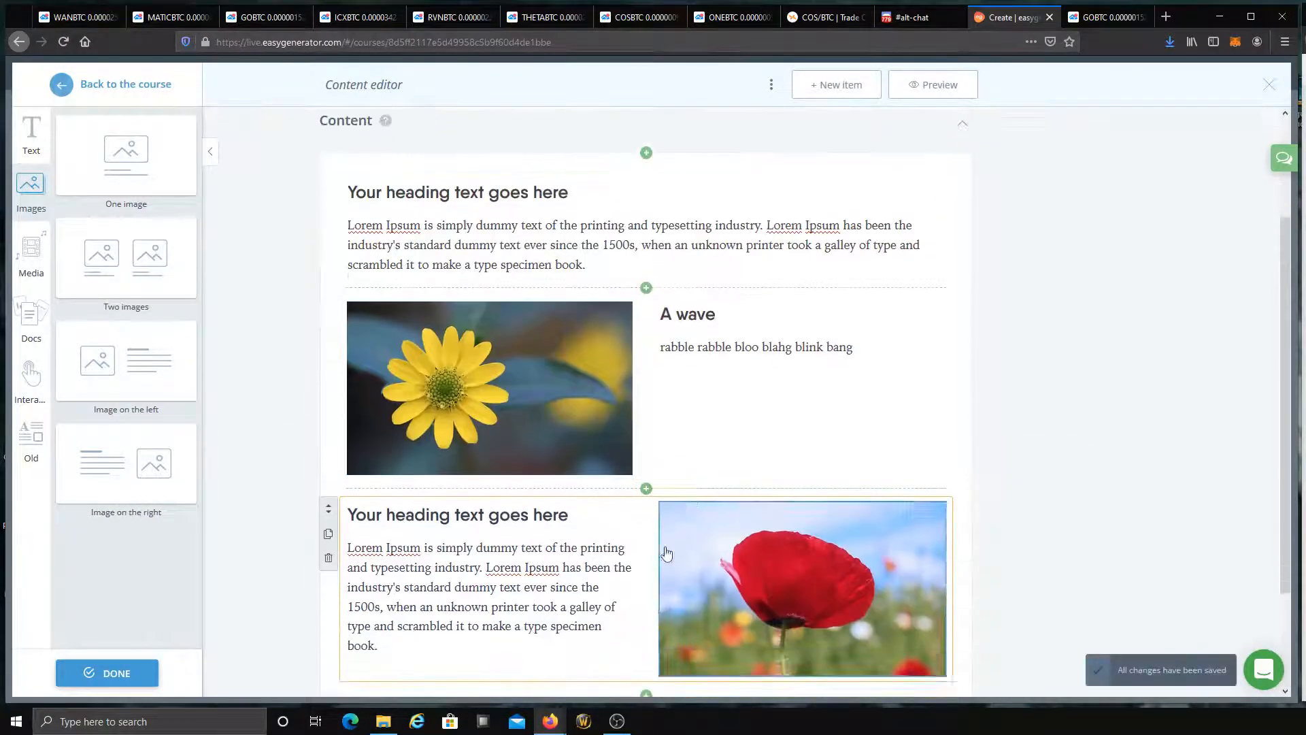
# Step: Replace the placeholder heading beside the red poppy image with "B corrective wave"
pyautogui.doubleClick(563, 378)
pyautogui.press('BackSpace')
pyautogui.press('BackSpace')
pyautogui.press('BackSpace')
pyautogui.press('BackSpace')
pyautogui.press('BackSpace')
pyautogui.press('BackSpace')
pyautogui.press('BackSpace')
pyautogui.press('BackSpace')
pyautogui.press('BackSpace')
pyautogui.press('BackSpace')
pyautogui.press('BackSpace')
pyautogui.press('BackSpace')
pyautogui.press('BackSpace')
pyautogui.press('BackSpace')
pyautogui.press('BackSpace')
pyautogui.press('BackSpace')
pyautogui.press('BackSpace')
pyautogui.press('BackSpace')
pyautogui.press('BackSpace')
pyautogui.press('BackSpace')
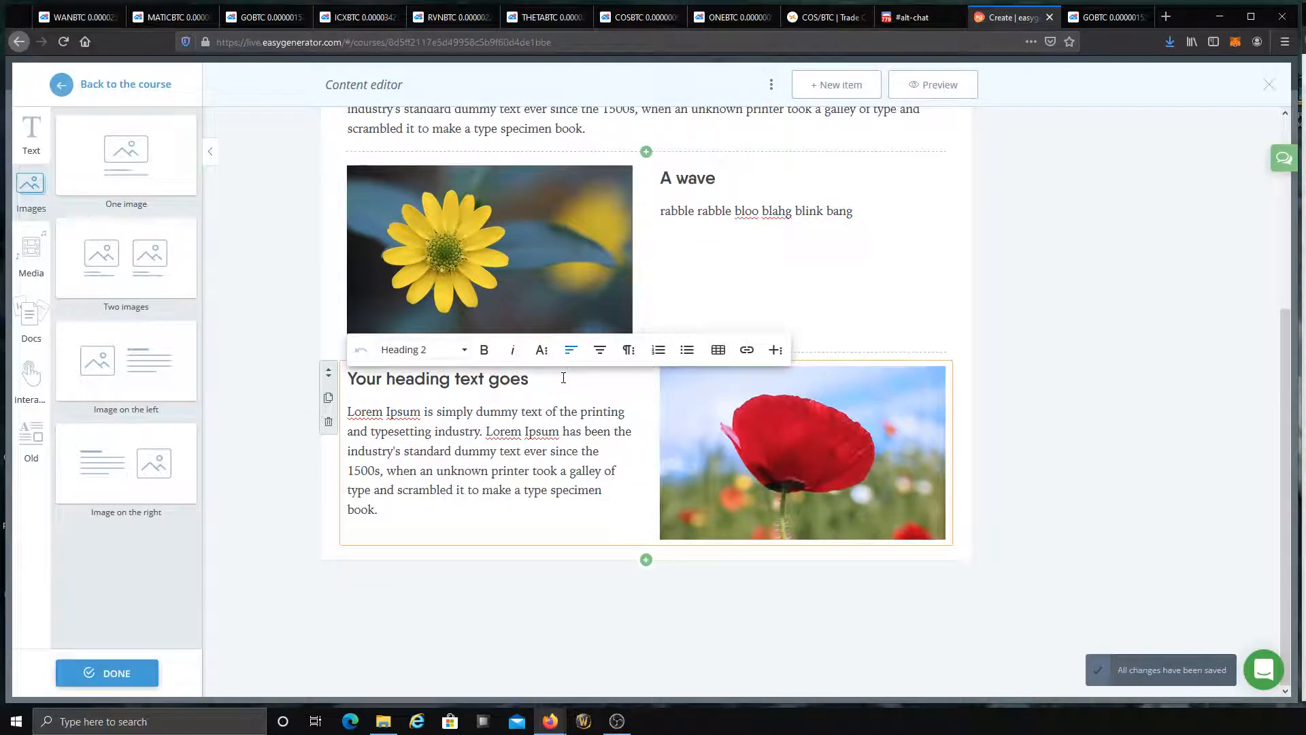
pyautogui.write('B corrective wave')
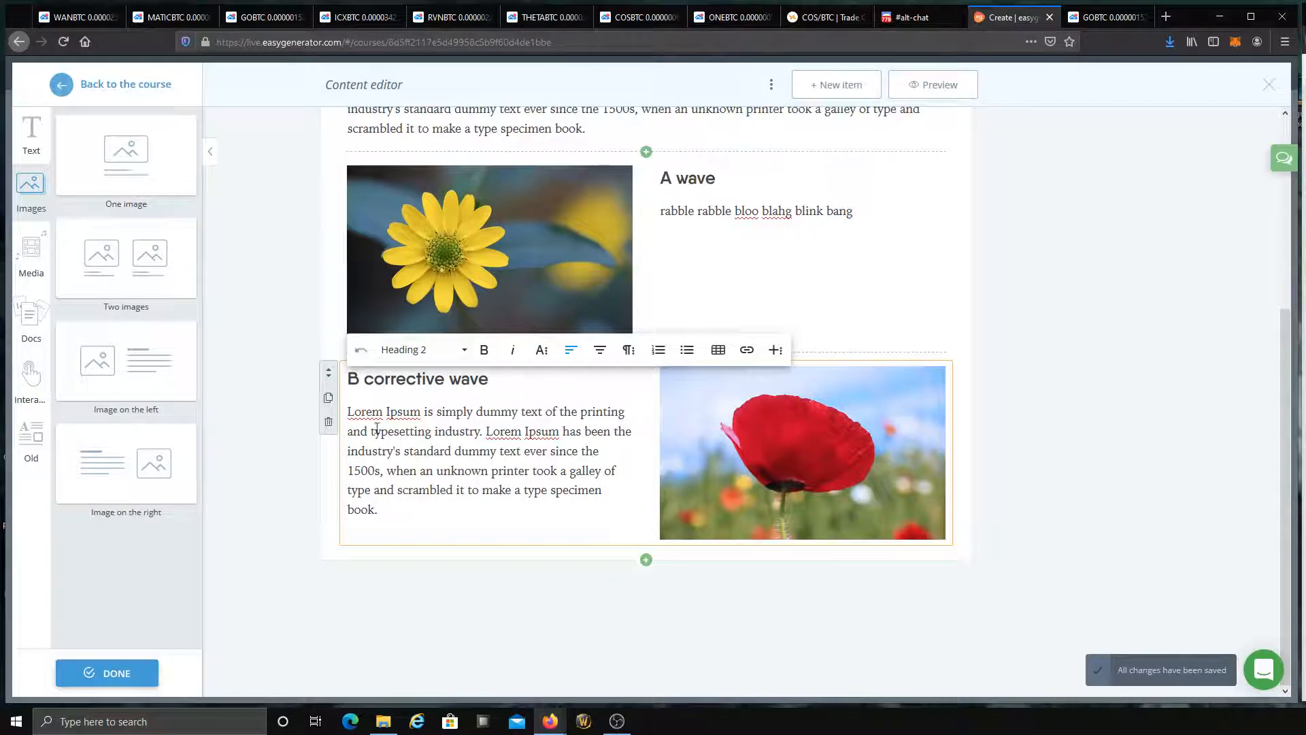
pyautogui.click(614, 485)
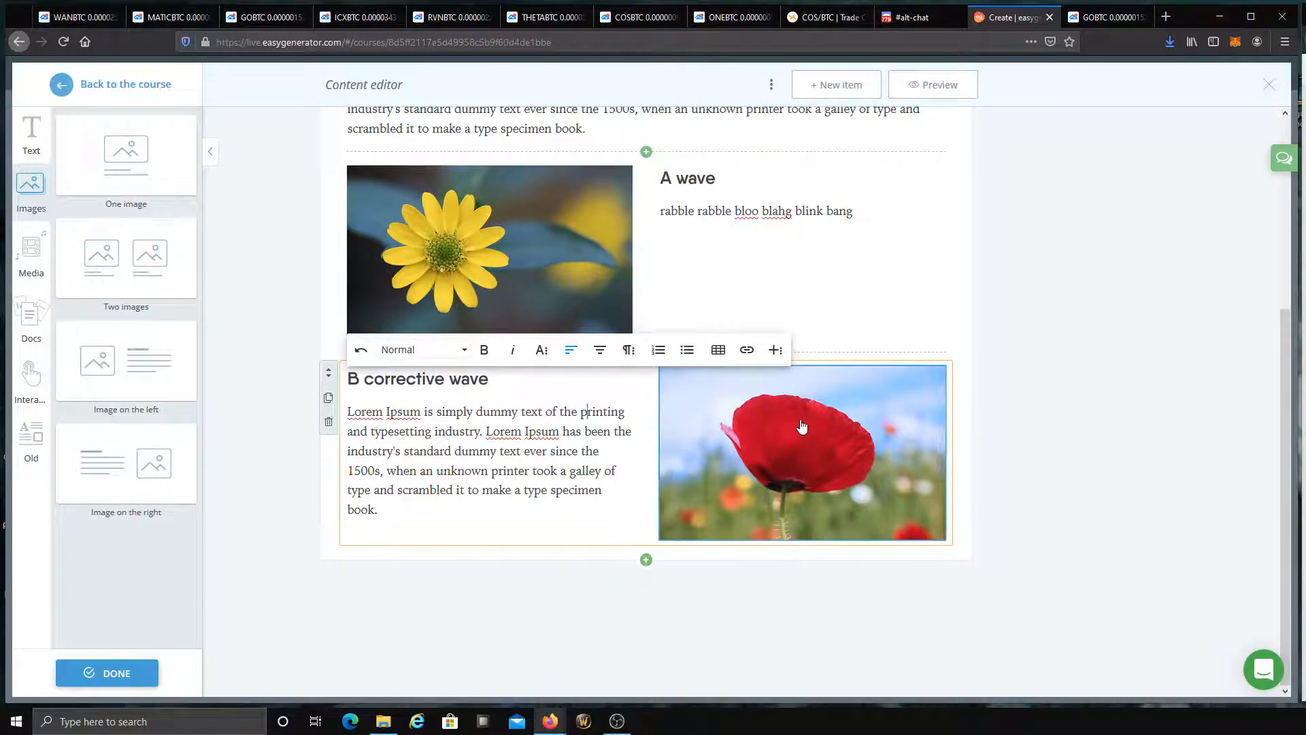
# Step: Add a two-image block below the "B corrective wave" block and remove it again
pyautogui.click(646, 559)
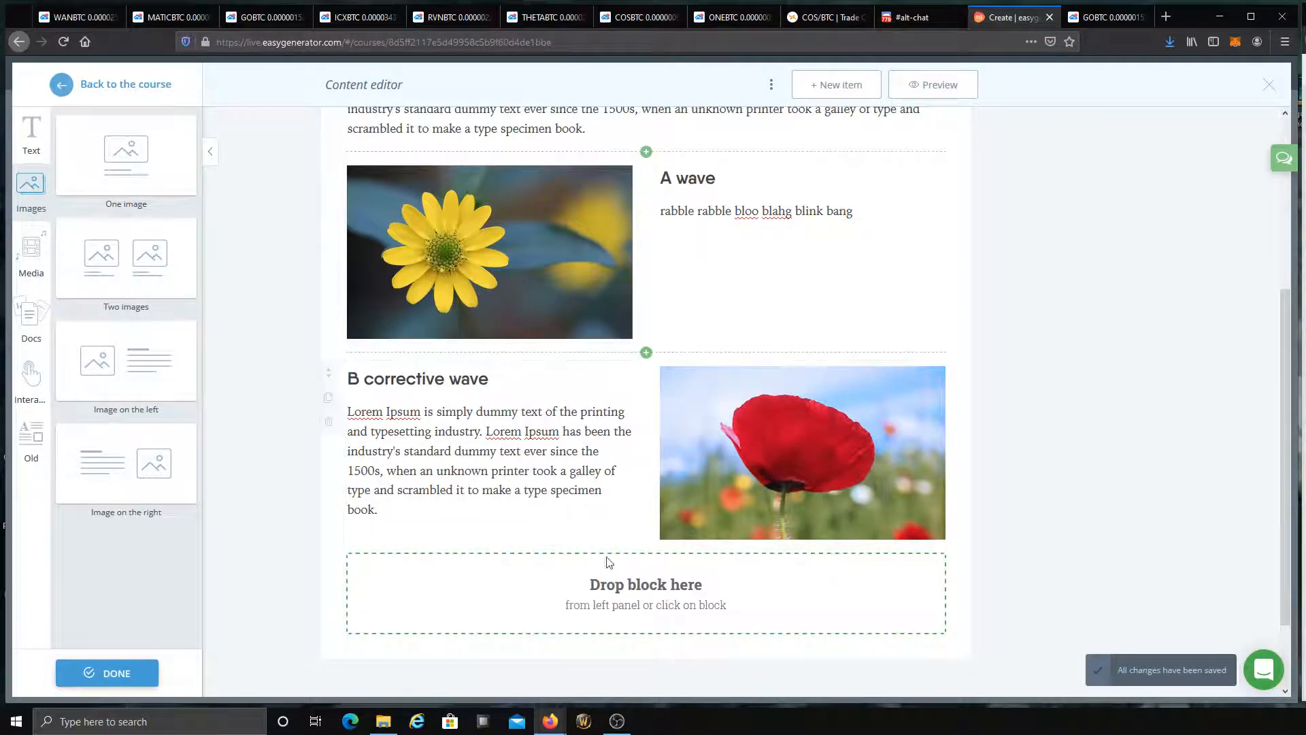
pyautogui.moveTo(115, 262); pyautogui.dragTo(489, 585)
pyautogui.scroll(-5, 529, 461)
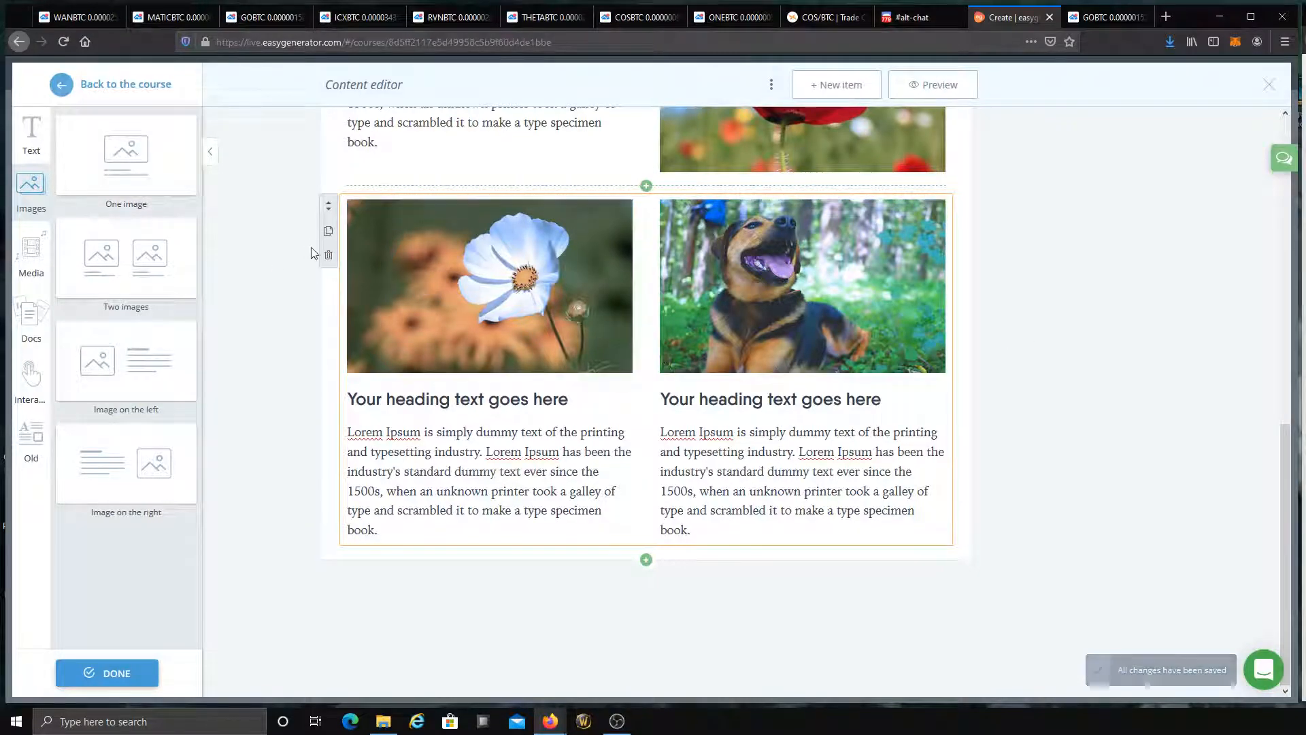
pyautogui.click(325, 259)
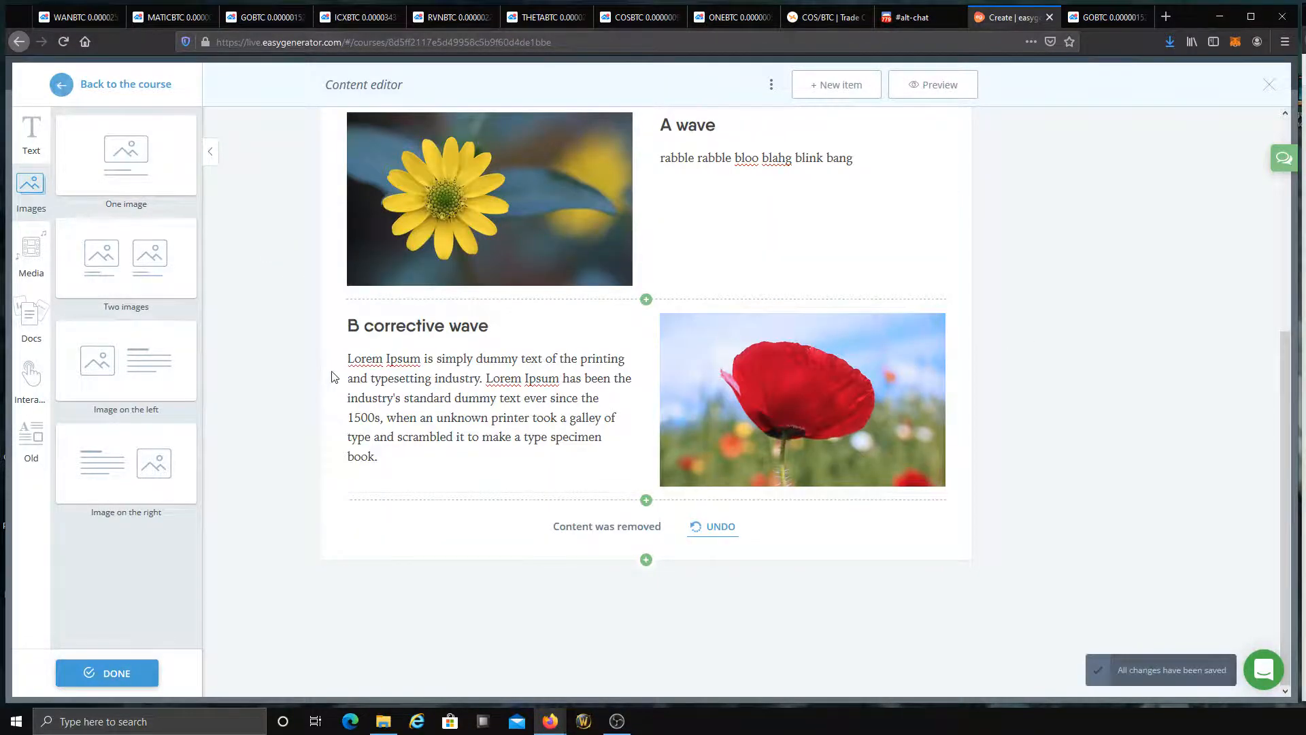
# Step: Return to the course outline and delete the Elliot Waves section with its content pages
pyautogui.click(138, 75)
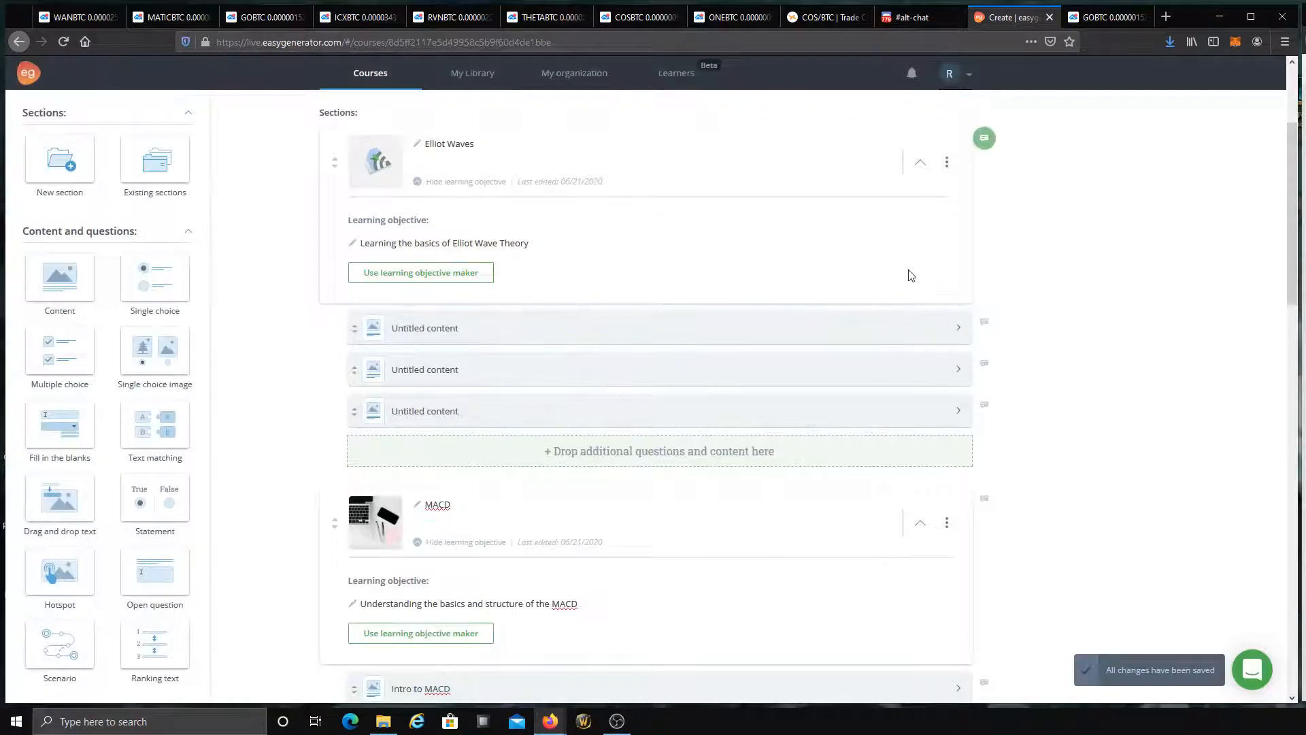
pyautogui.click(946, 164)
pyautogui.click(888, 245)
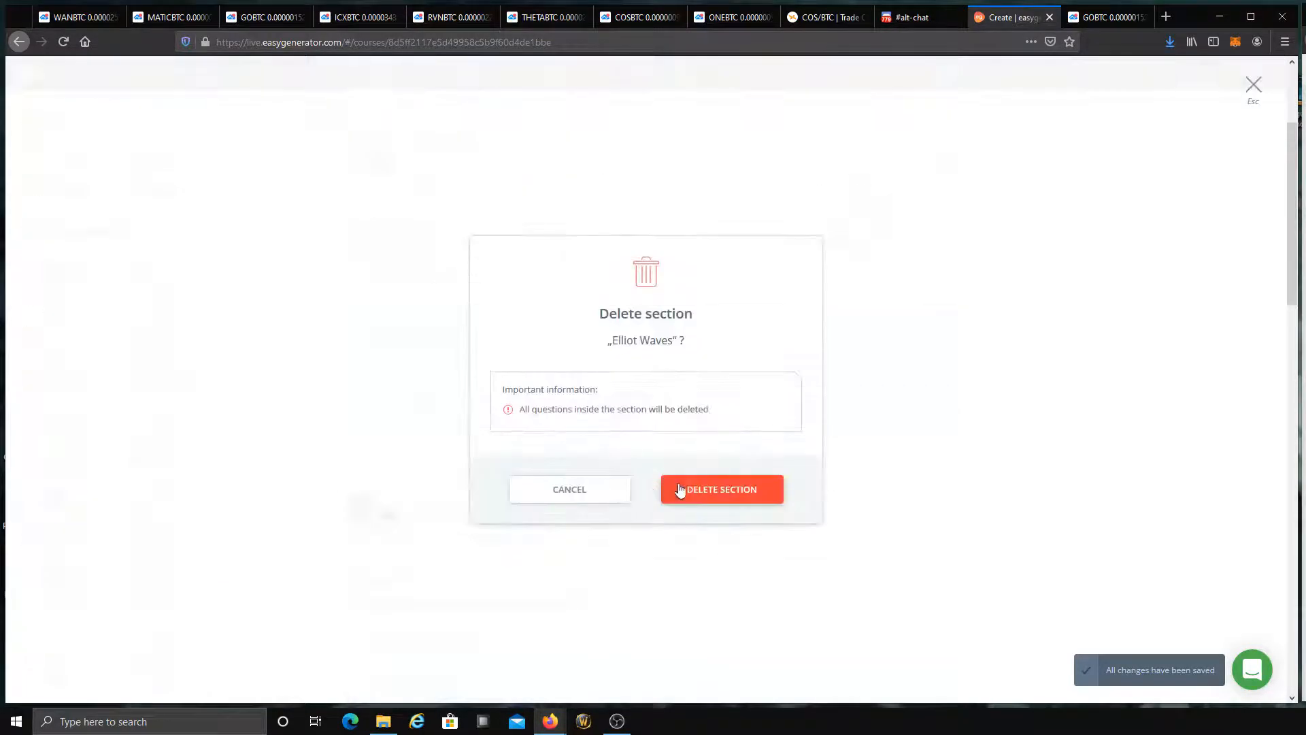
pyautogui.click(685, 488)
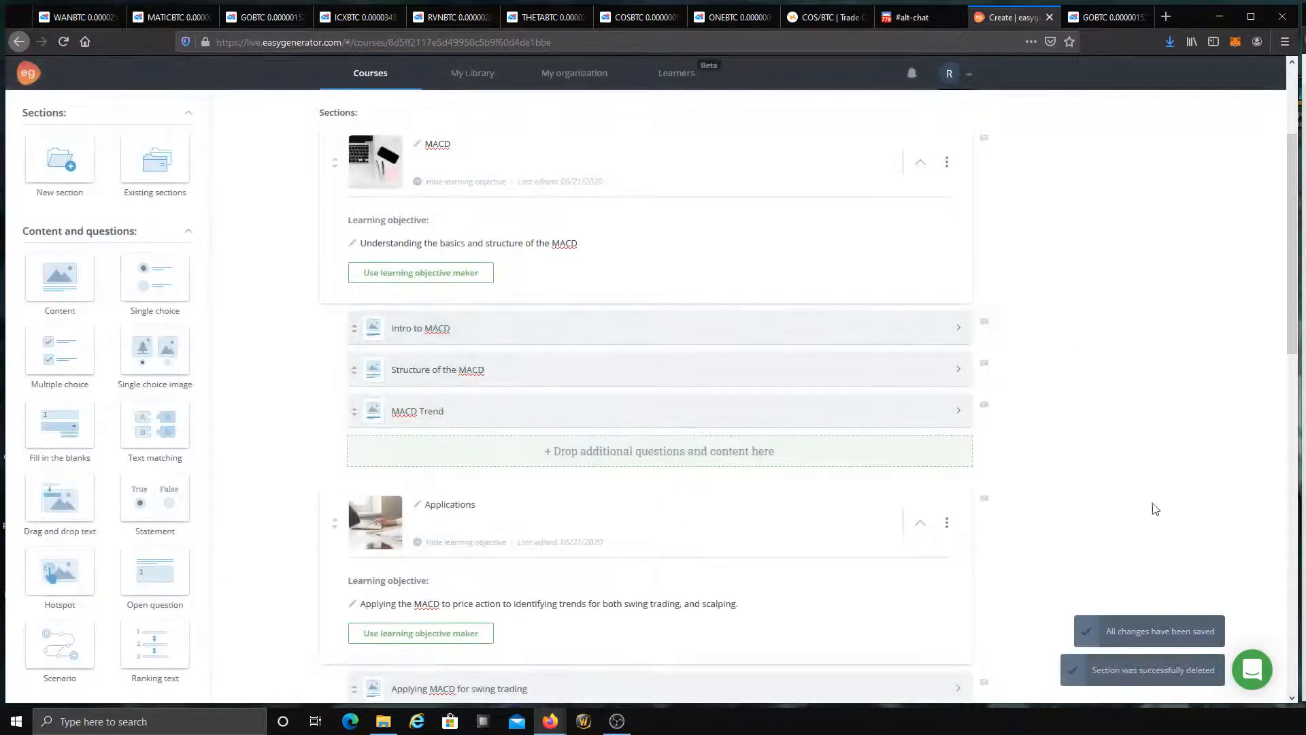
pyautogui.scroll(3, 1100, 428)
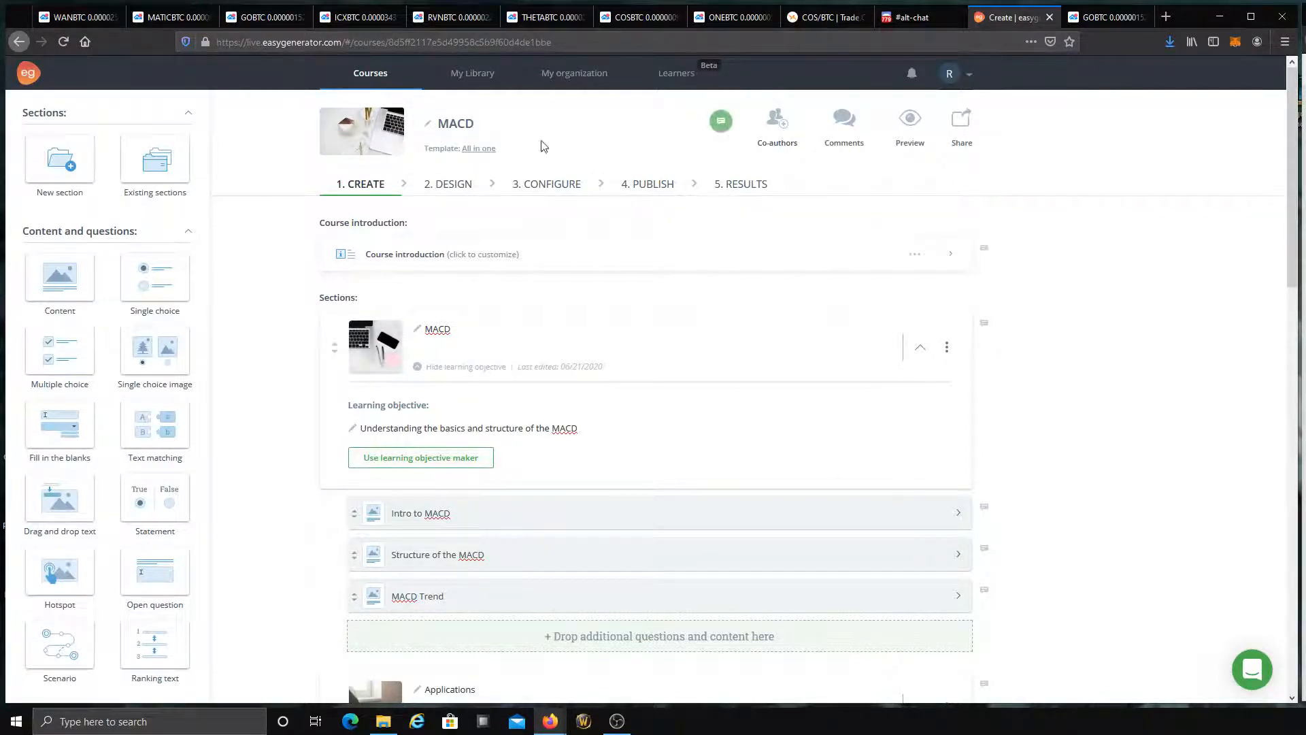
pyautogui.scroll(-3, 1109, 328)
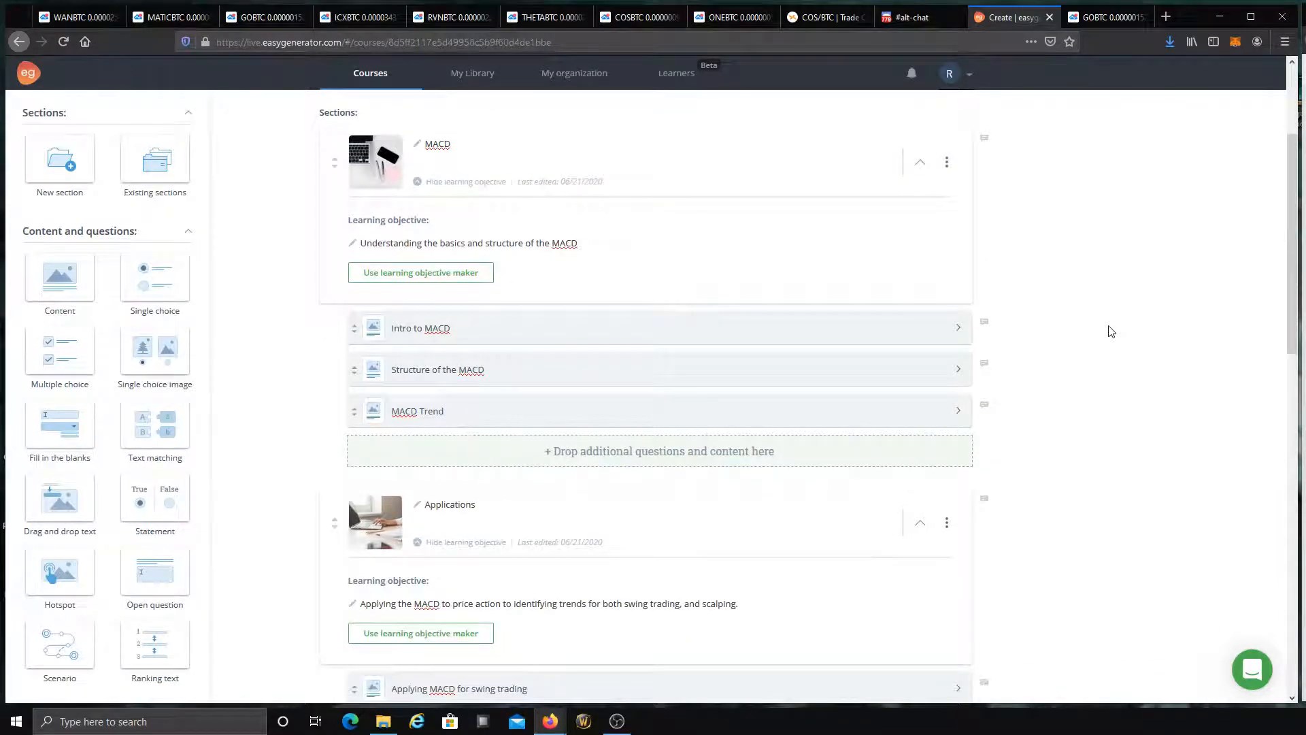
pyautogui.scroll(-3, 1109, 331)
pyautogui.scroll(6, 1084, 482)
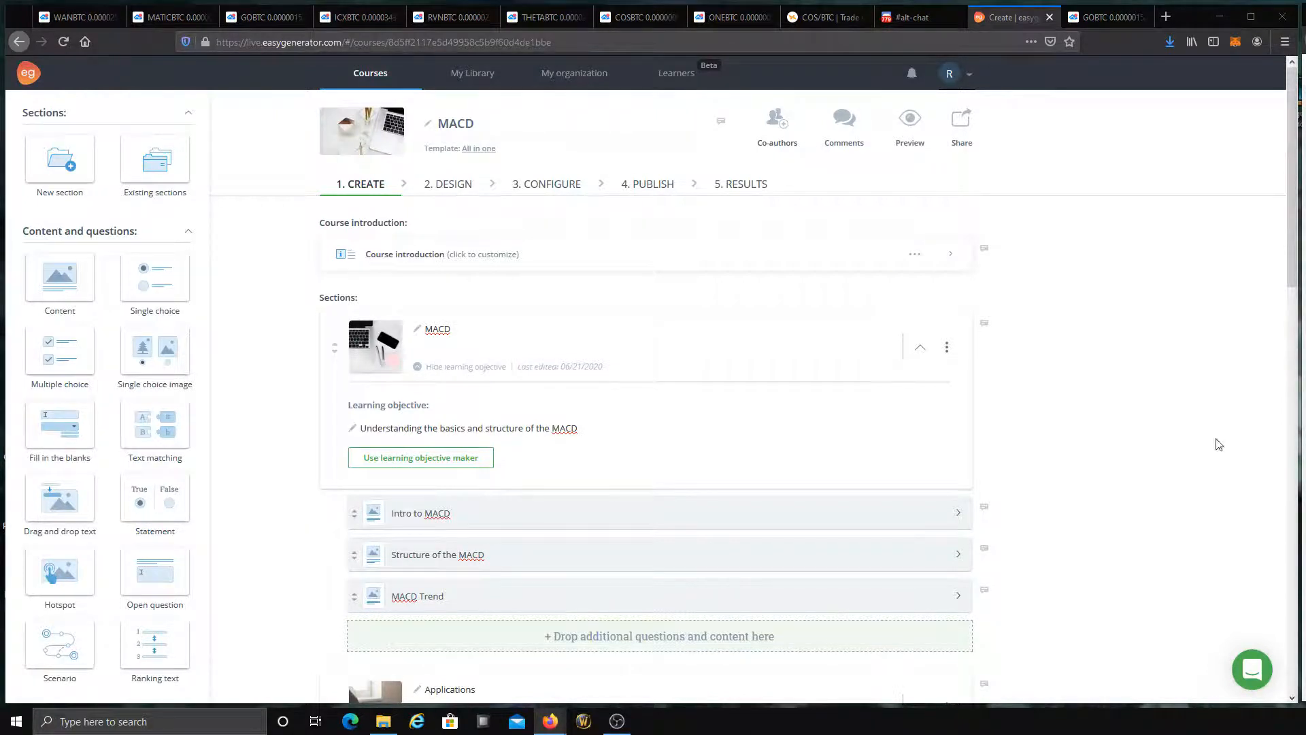
pyautogui.click(617, 721)
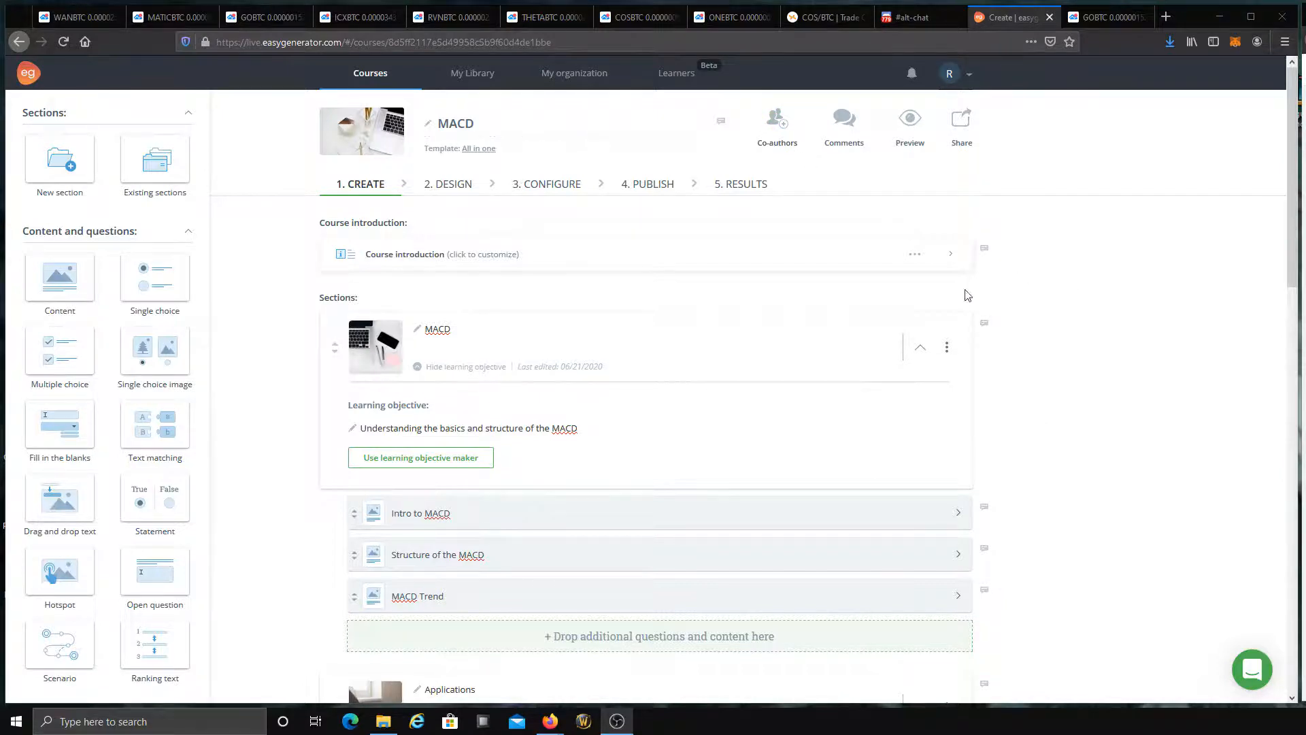
# Step: Look through the course outline down to the afterword and preview the MACD course's start page, closing the preview when done
pyautogui.scroll(-5, 675, 237)
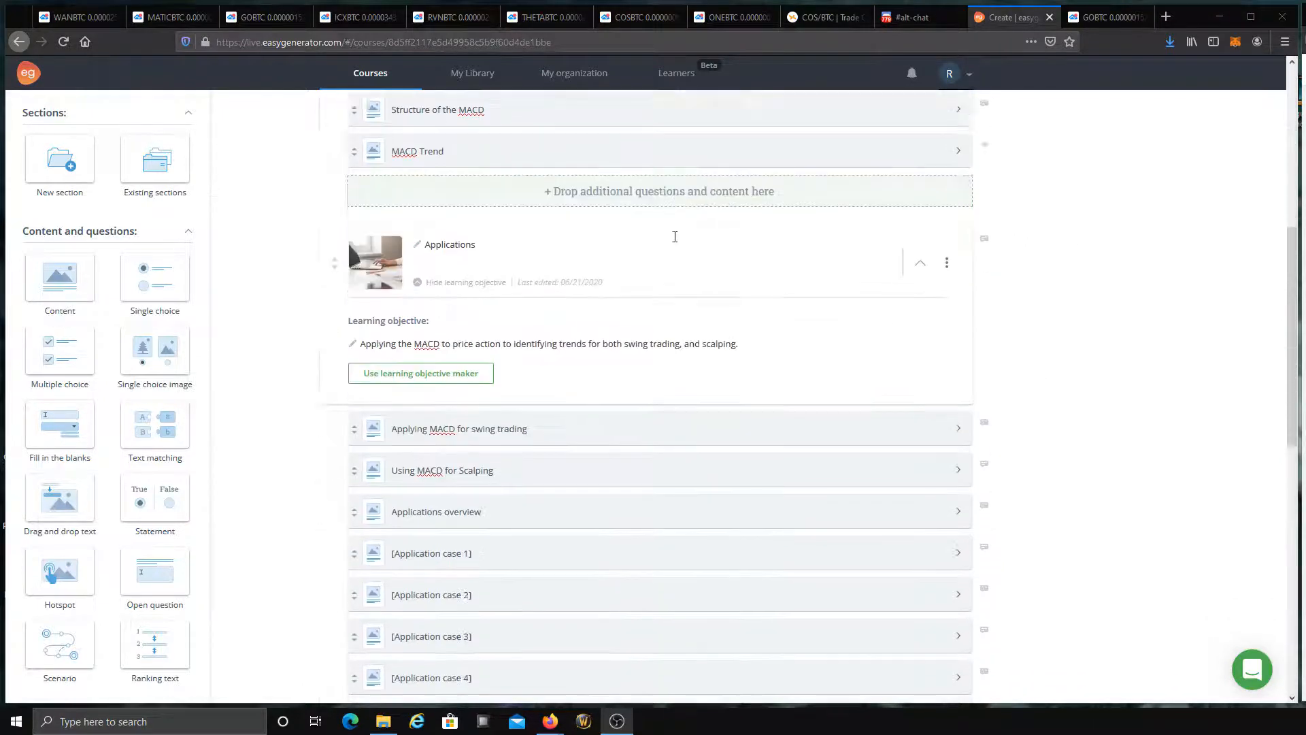
pyautogui.scroll(-10, 653, 408)
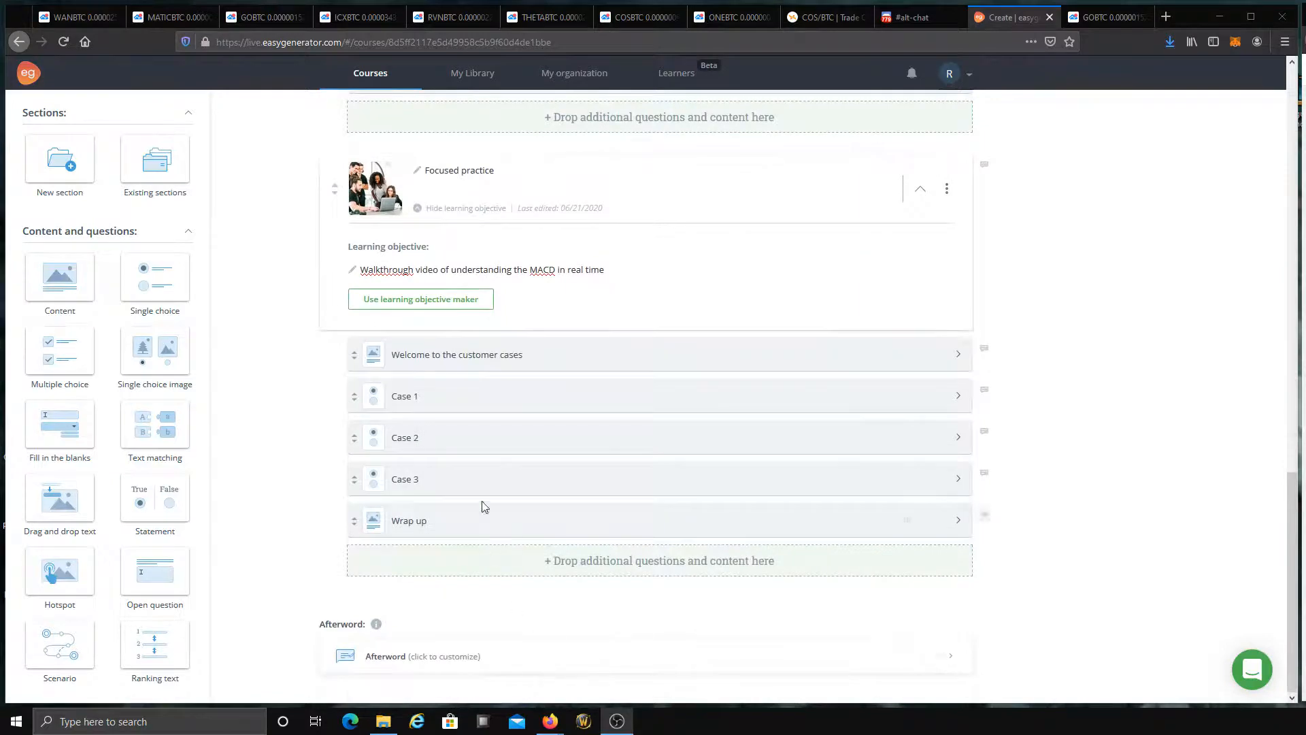
pyautogui.scroll(15, 484, 507)
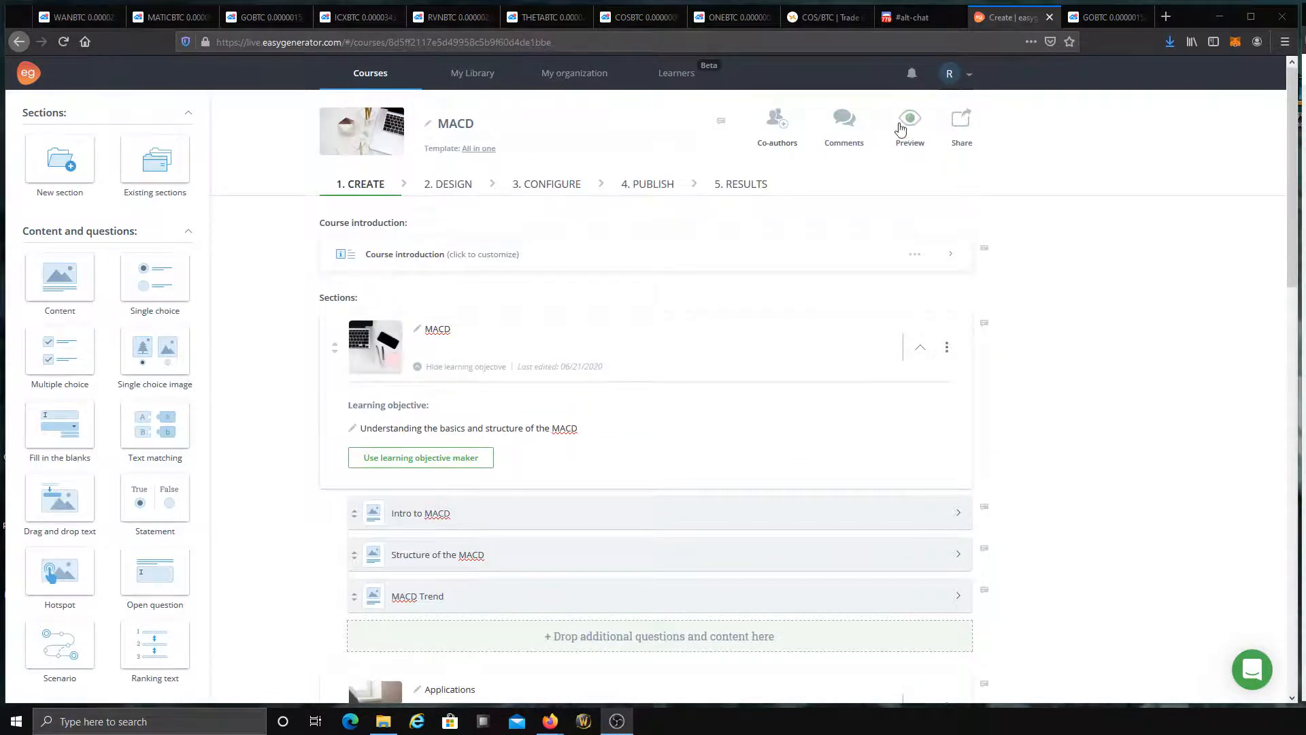
pyautogui.click(900, 129)
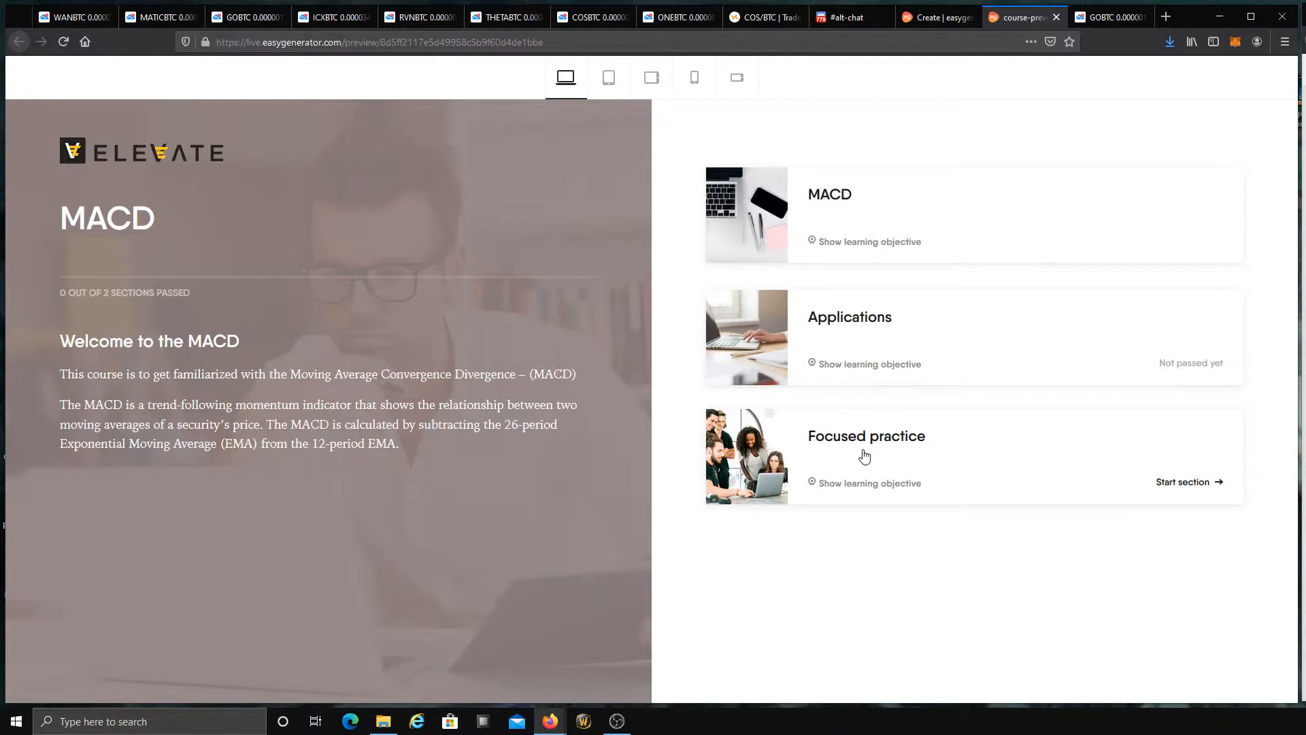
pyautogui.click(1056, 17)
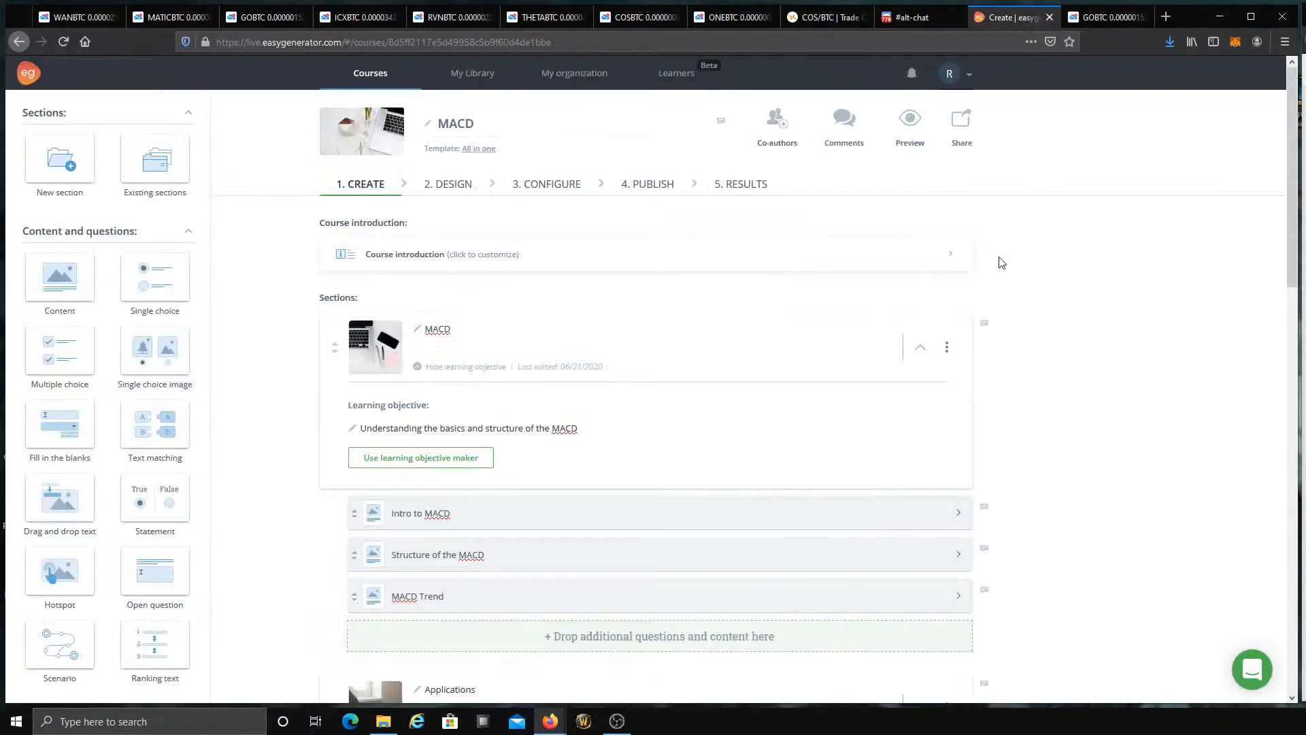